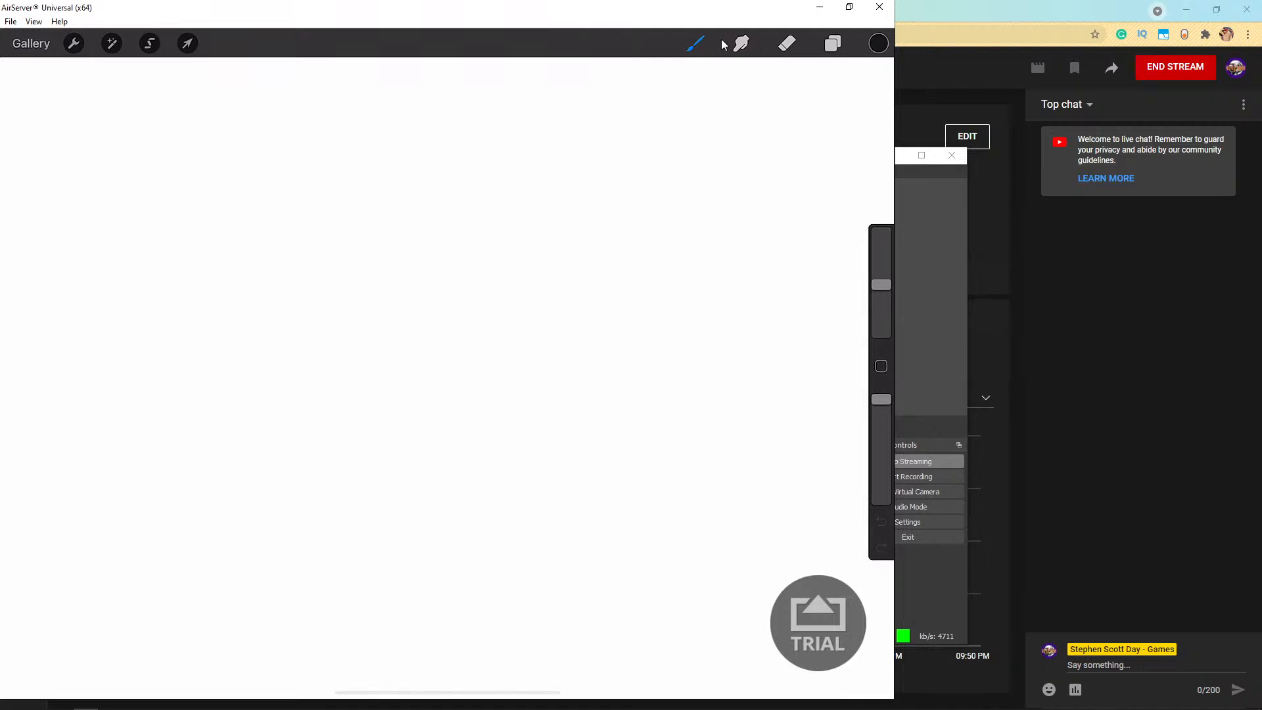
{"action": "double_click", "coordinate": [750, 19]}
{"action": "left_click_drag", "start_coordinate": [792, 22], "coordinate": [896, 108]}
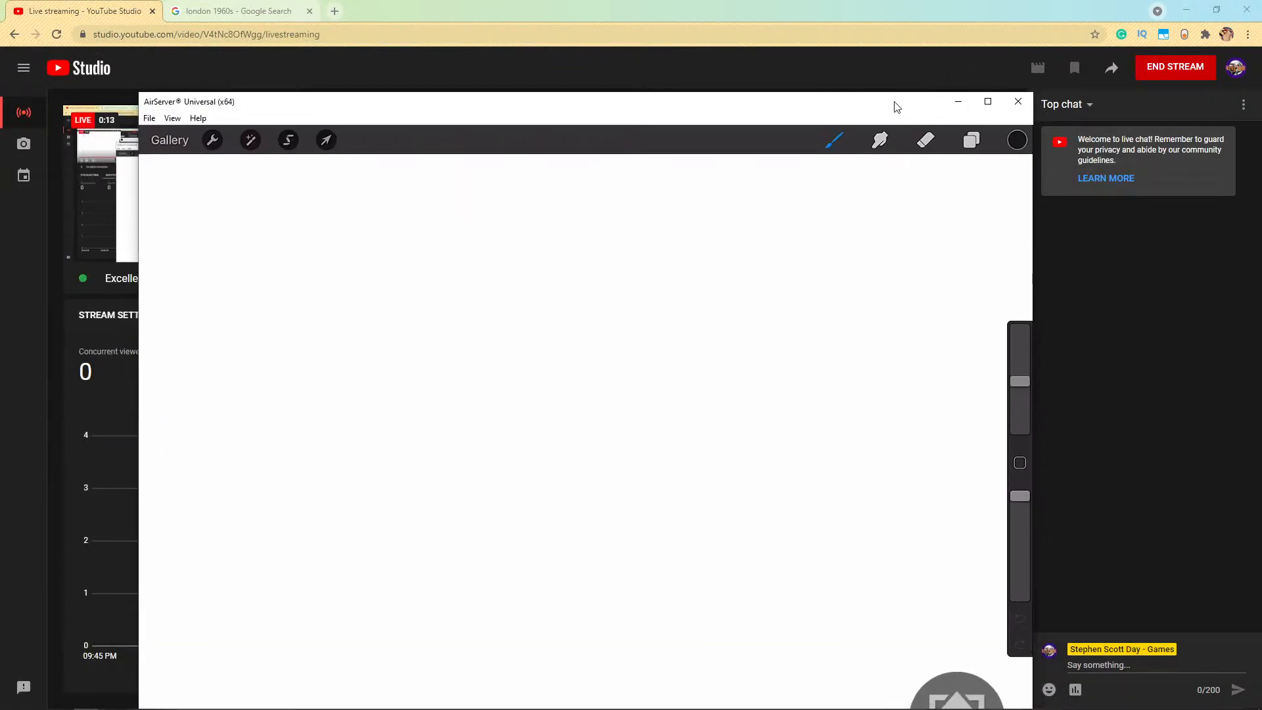
{"action": "key", "text": "alt+Tab"}
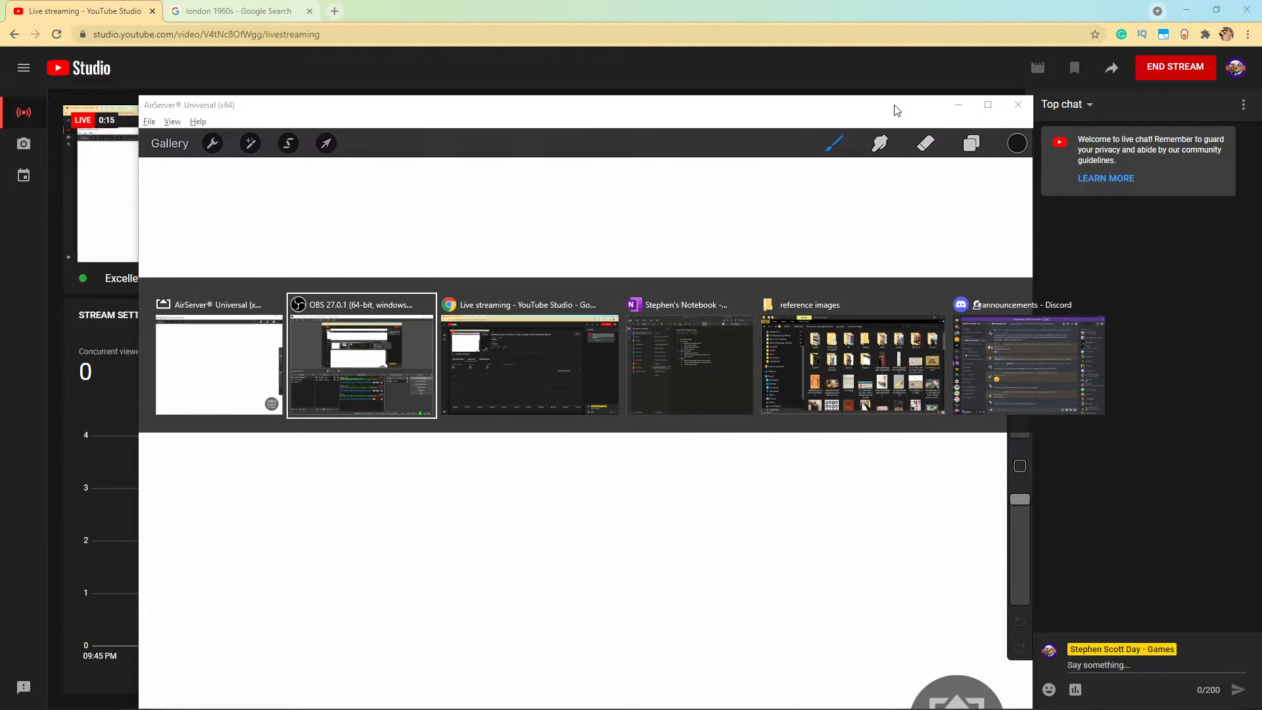
{"action": "key", "text": "alt+Tab"}
{"action": "key", "text": "alt+Tab"}
{"action": "key", "text": "alt+Tab"}
{"action": "key", "text": "alt+Tab"}
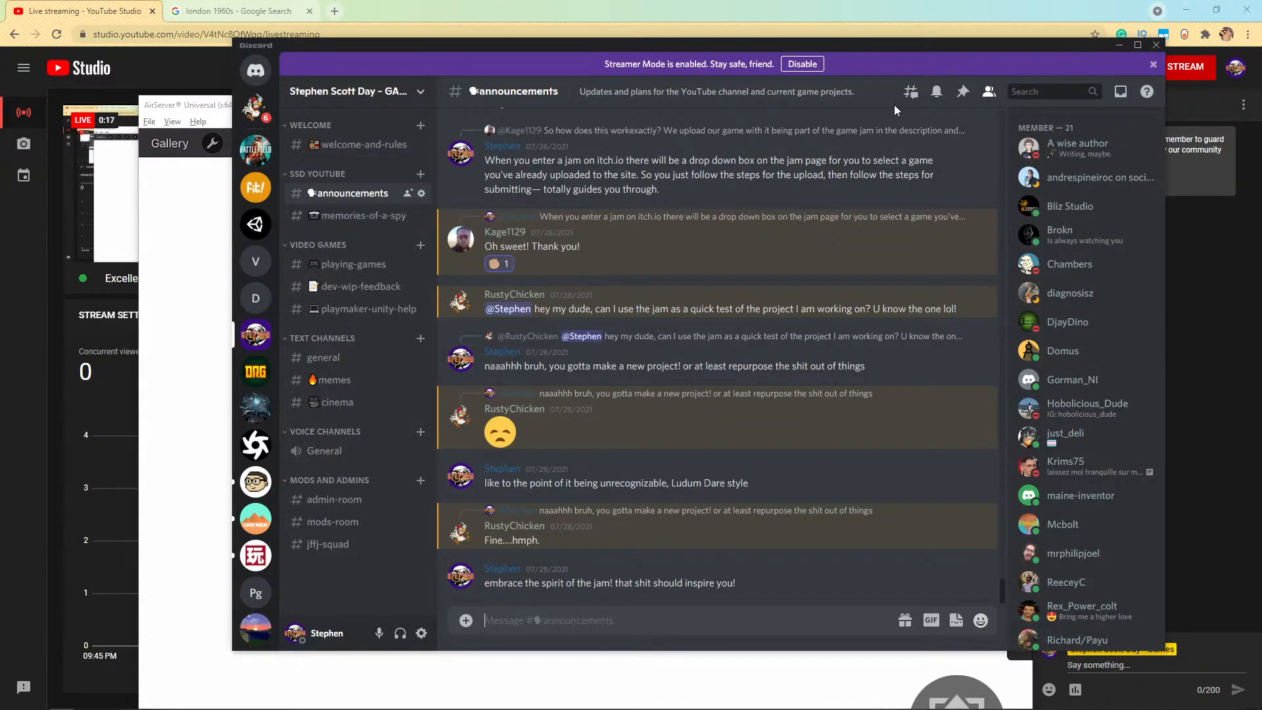
{"action": "type", "text": "@everyone"}
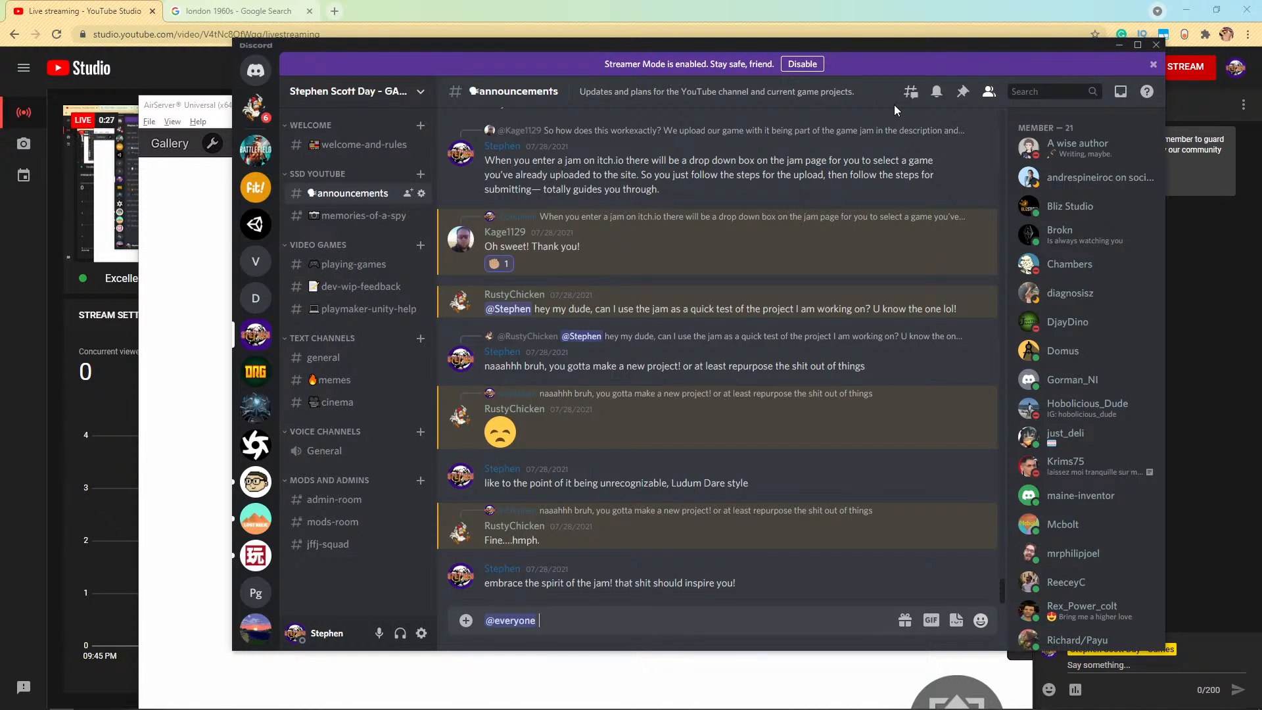
{"action": "type", "text": "Friday night Euro stream begi"}
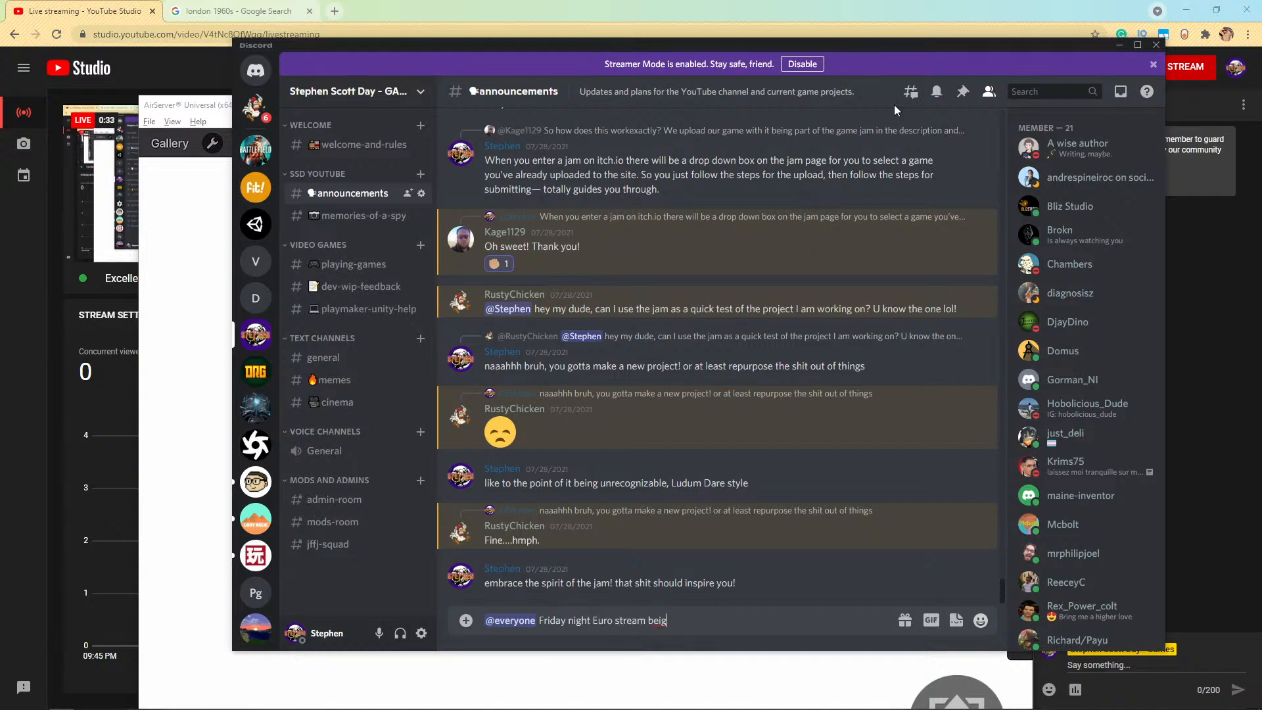
{"action": "type", "text": "ns!"}
{"action": "key", "text": "Return"}
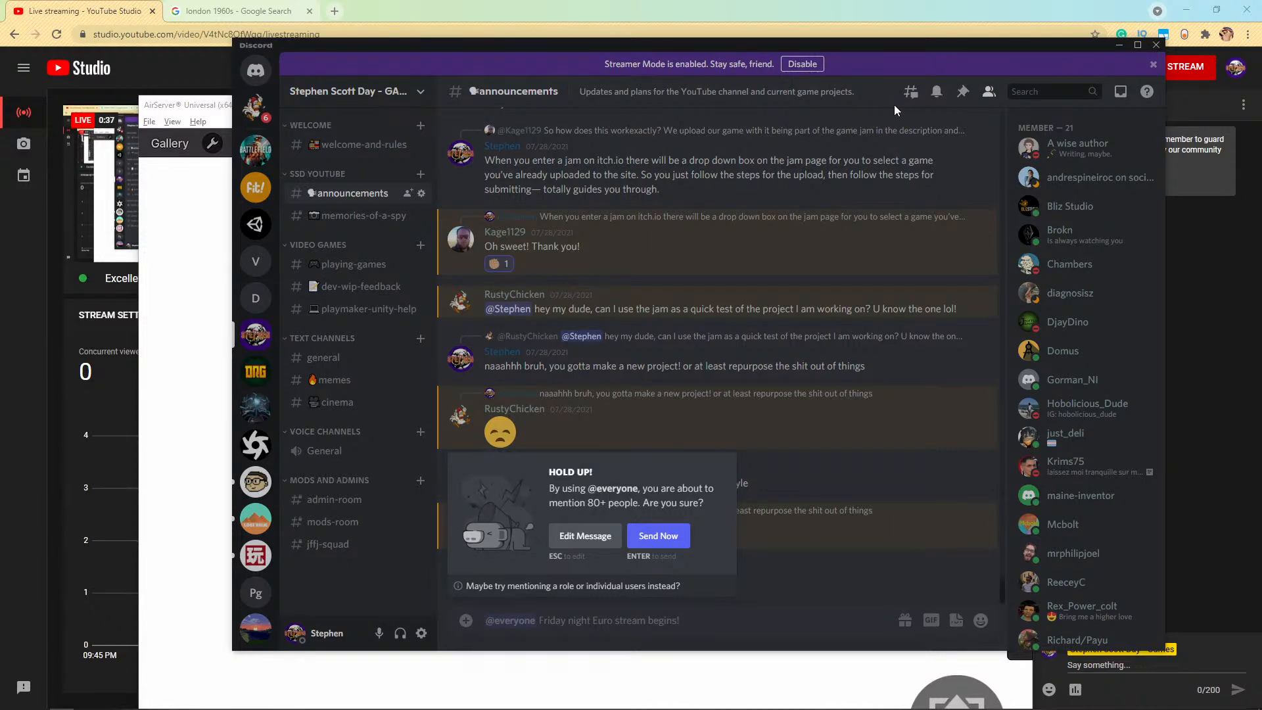
{"action": "key", "text": "Return"}
Step: Minimize the Discord window and reposition the AirServer window so that more of its canvas fits on screen
{"action": "mouse_move", "coordinate": [984, 271]}
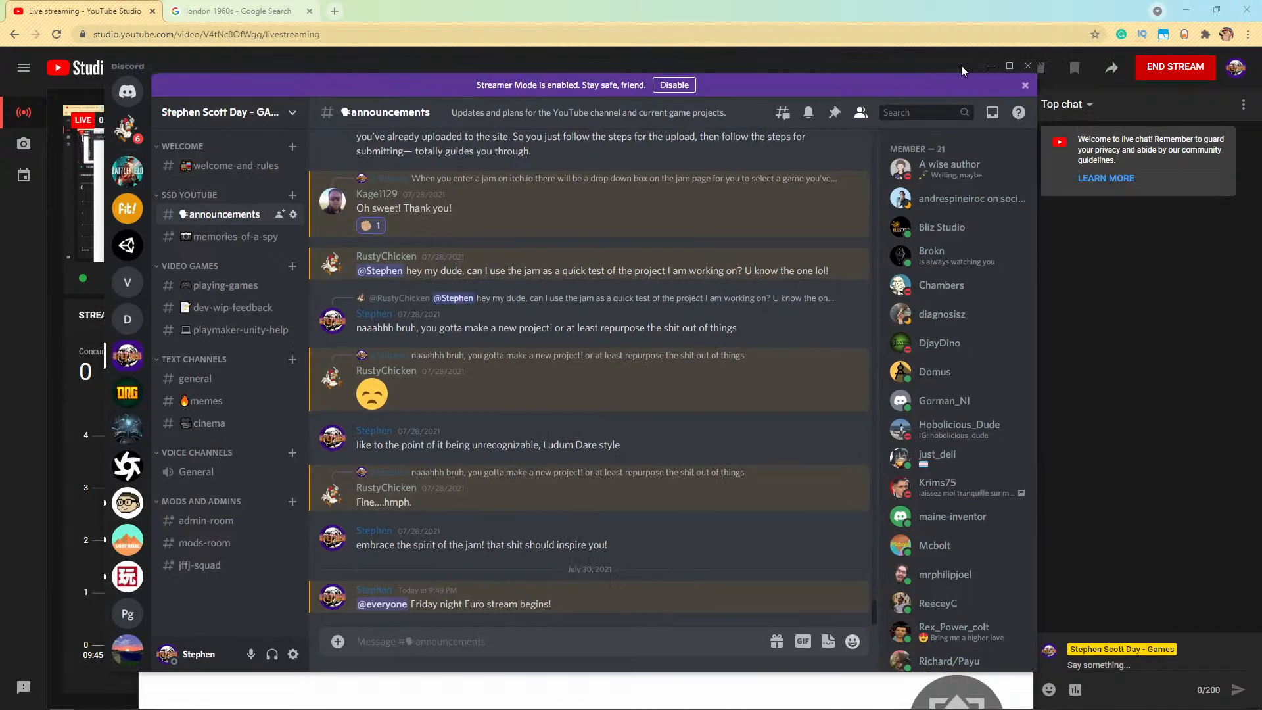
{"action": "left_click_drag", "start_coordinate": [1095, 47], "coordinate": [973, 65]}
{"action": "left_click", "coordinate": [998, 64]}
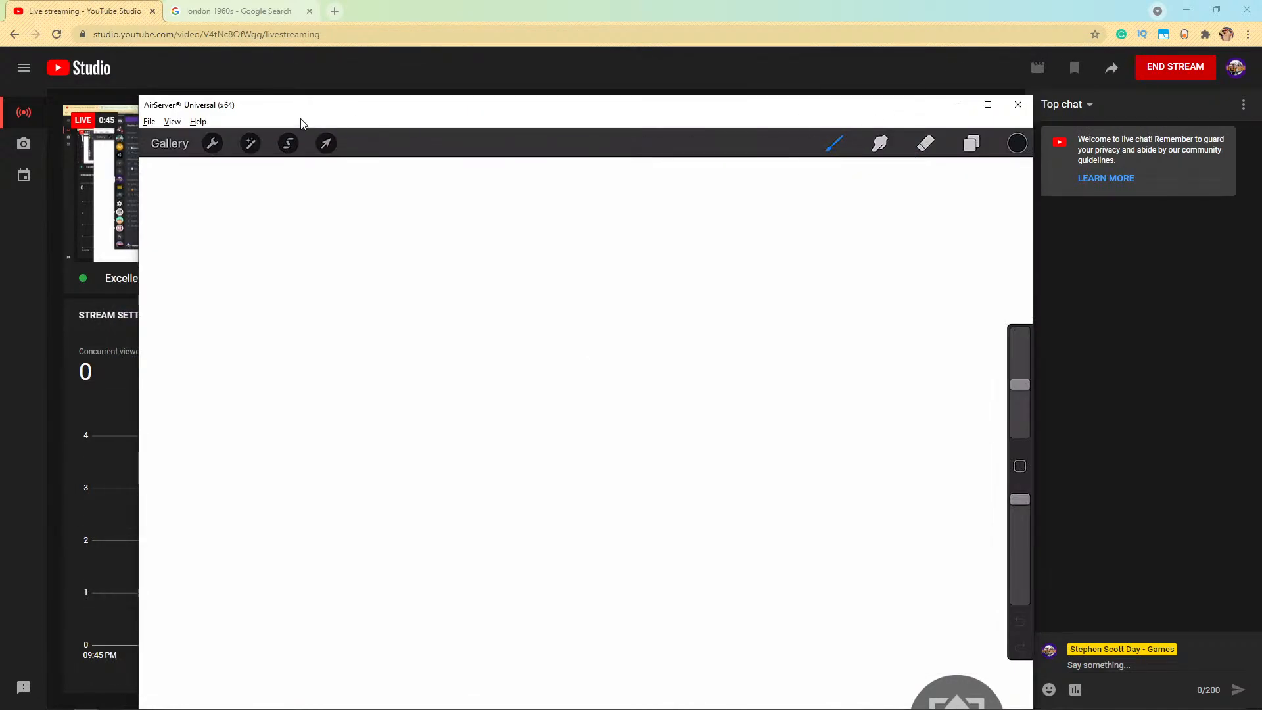
{"action": "left_click_drag", "start_coordinate": [205, 104], "coordinate": [176, 20]}
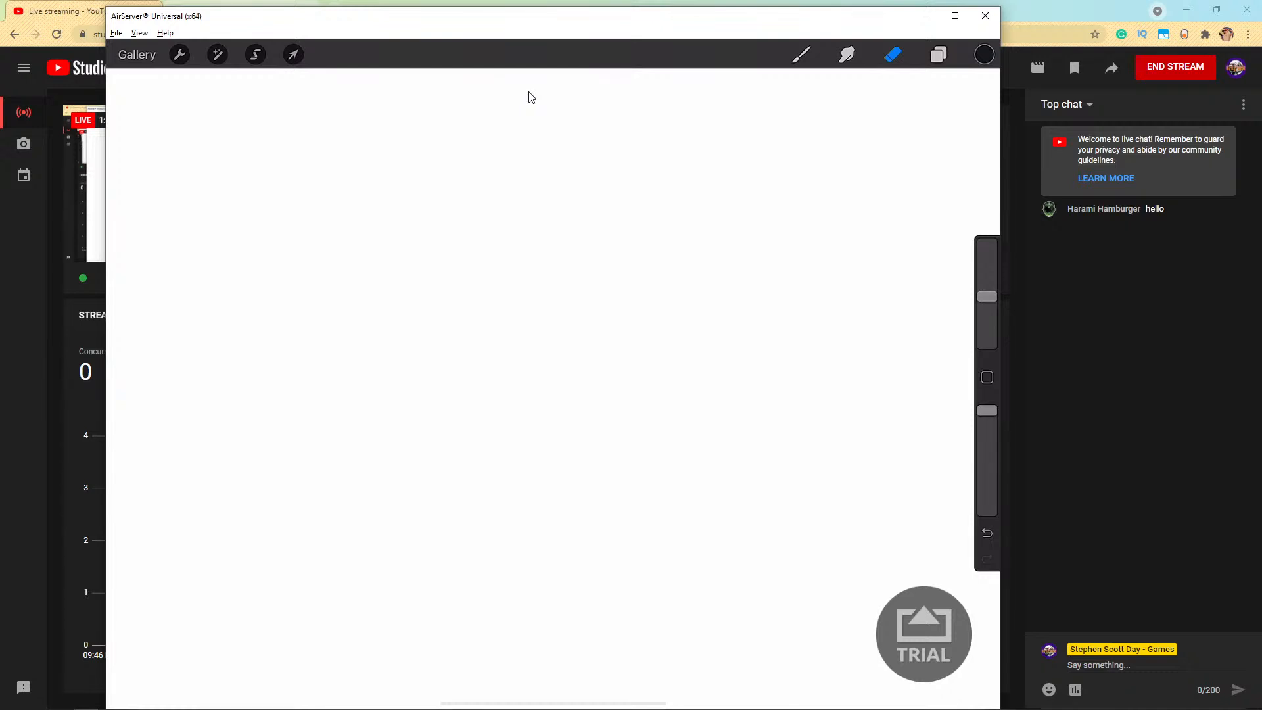
Step: Switch to OBS and make YouTube stream the active scene
{"action": "key", "text": "alt+Tab"}
{"action": "key", "text": "alt+Tab"}
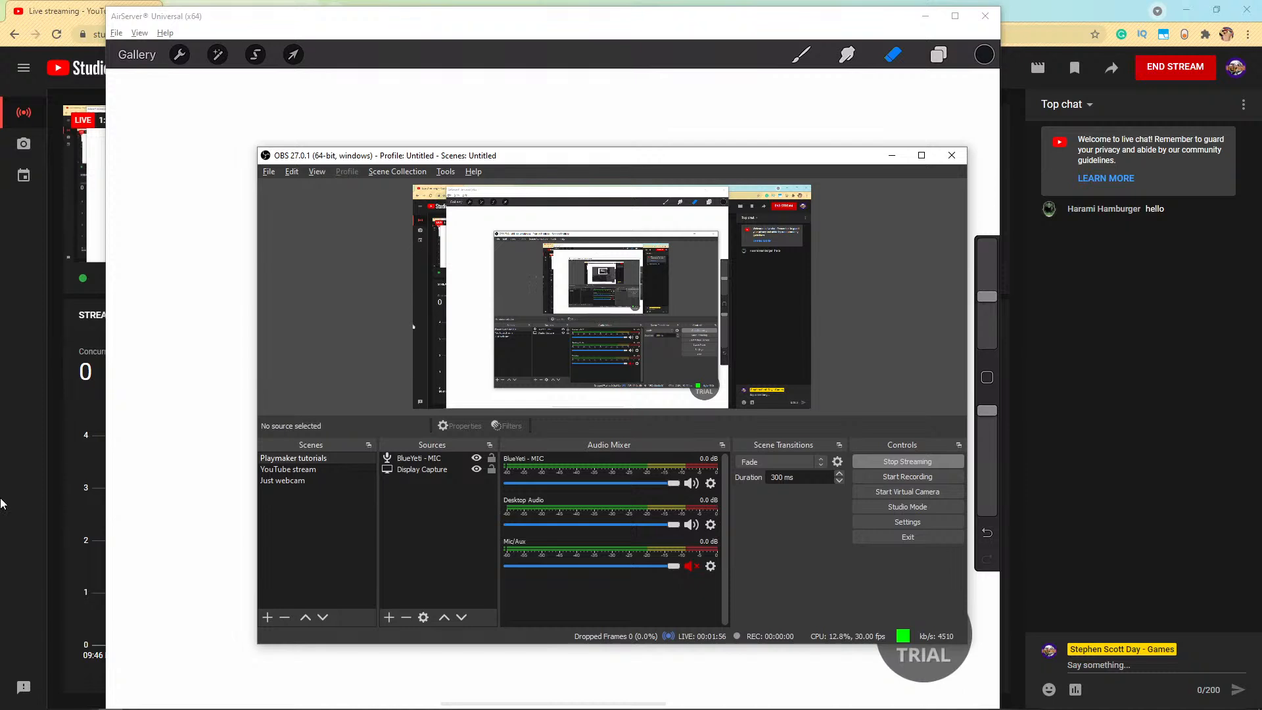
{"action": "left_click", "coordinate": [293, 470]}
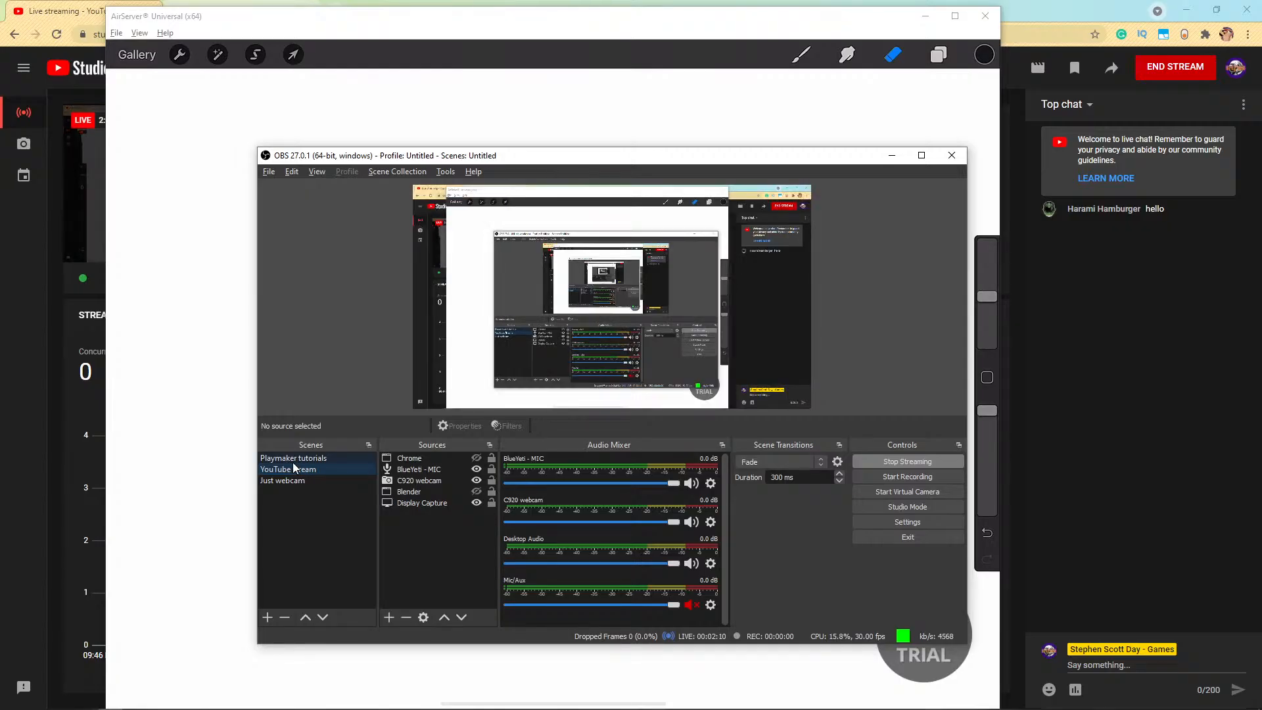
Step: Open the C920 webcam source's properties and restart the camera by deactivating and reactivating it
{"action": "left_click", "coordinate": [425, 482]}
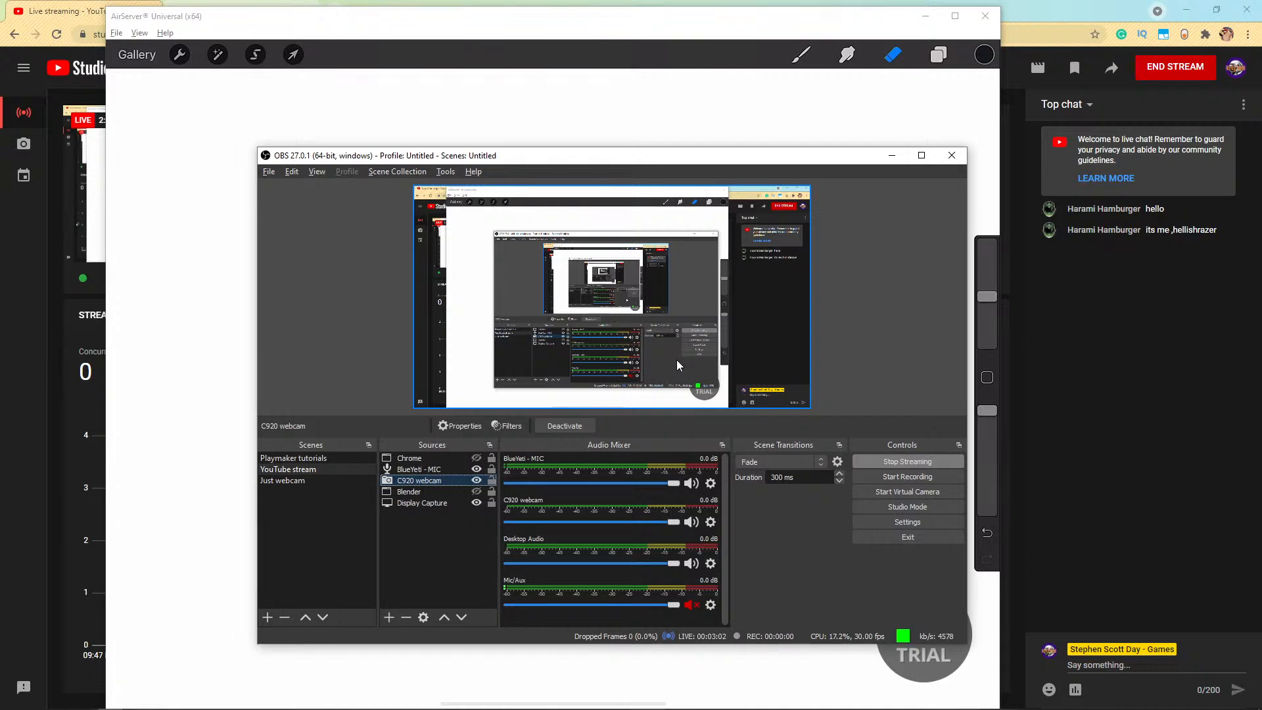
{"action": "double_click", "coordinate": [397, 485]}
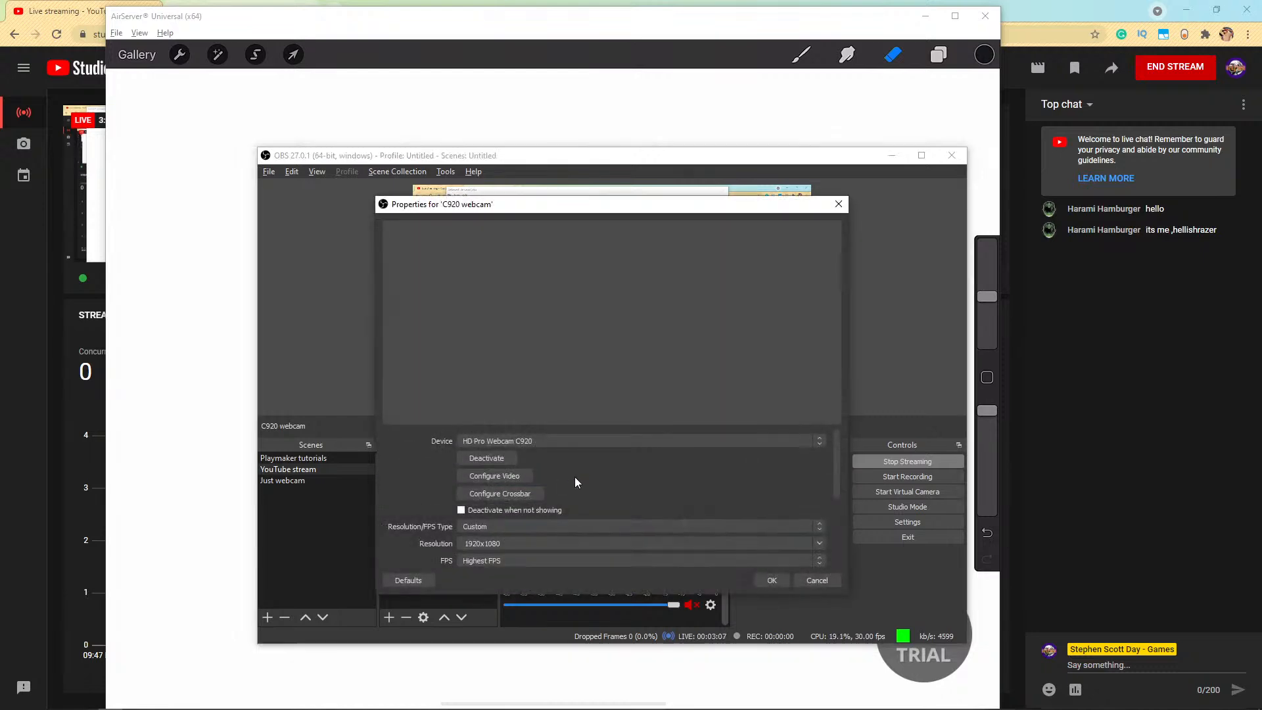
{"action": "left_click", "coordinate": [487, 459]}
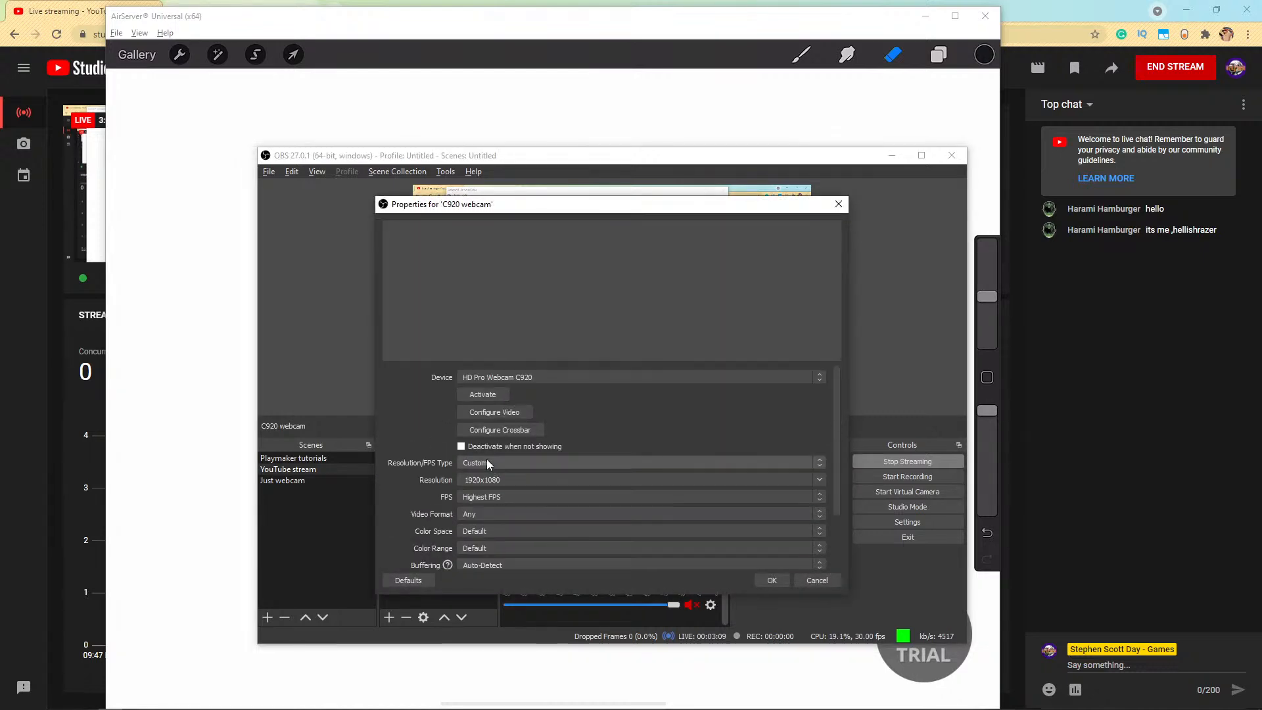
{"action": "left_click", "coordinate": [463, 396]}
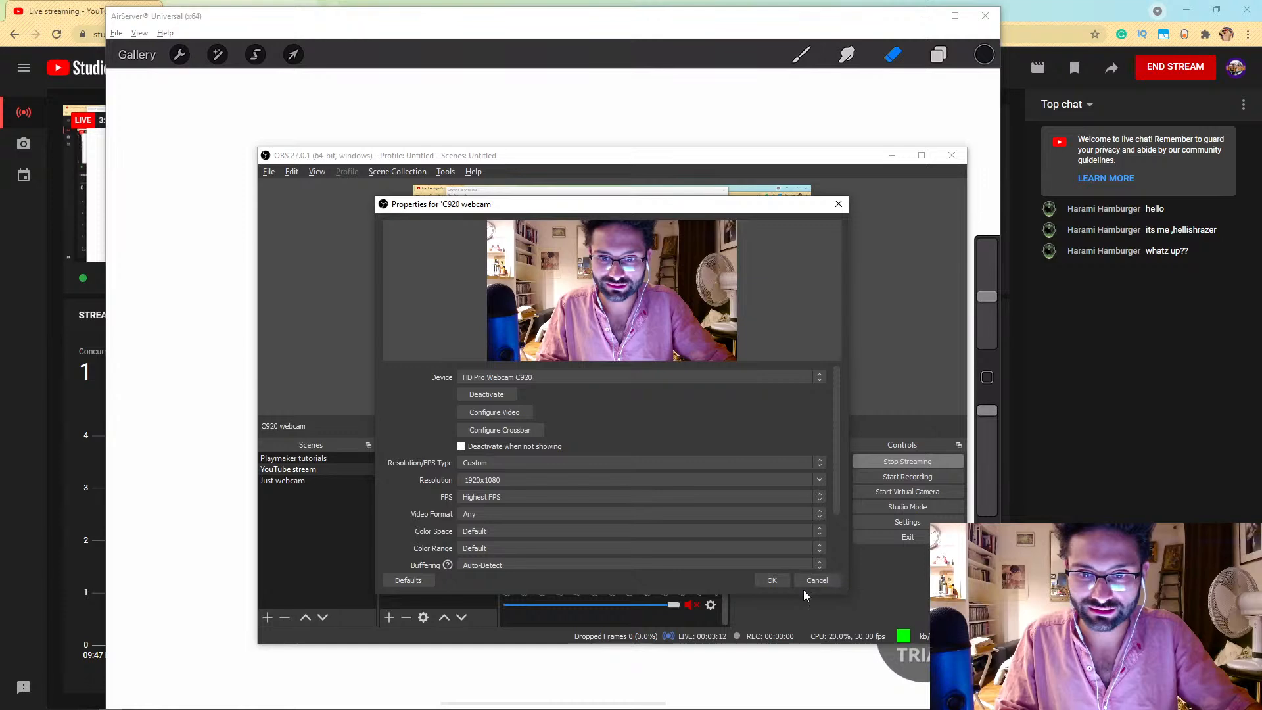
Step: Turn off Low Light Compensation in the webcam's camera controls, save the source properties and minimize OBS
{"action": "left_click", "coordinate": [487, 411]}
{"action": "left_click", "coordinate": [263, 199]}
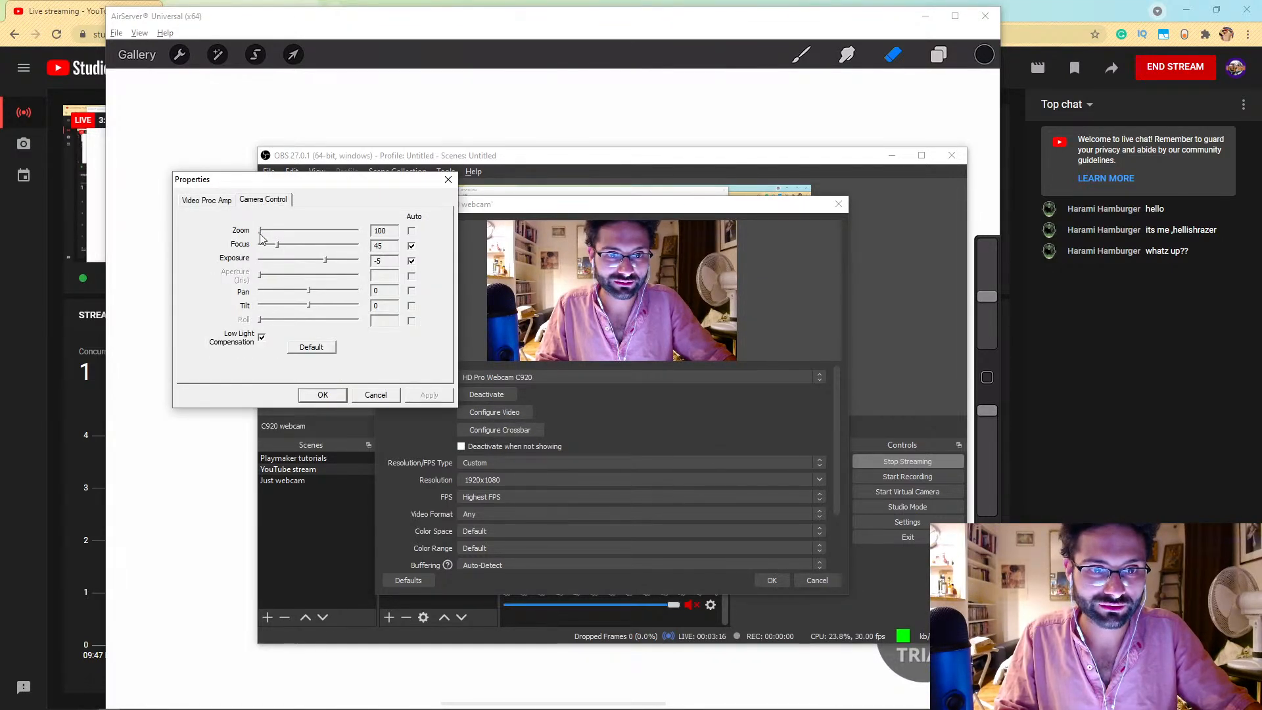
{"action": "left_click", "coordinate": [262, 337]}
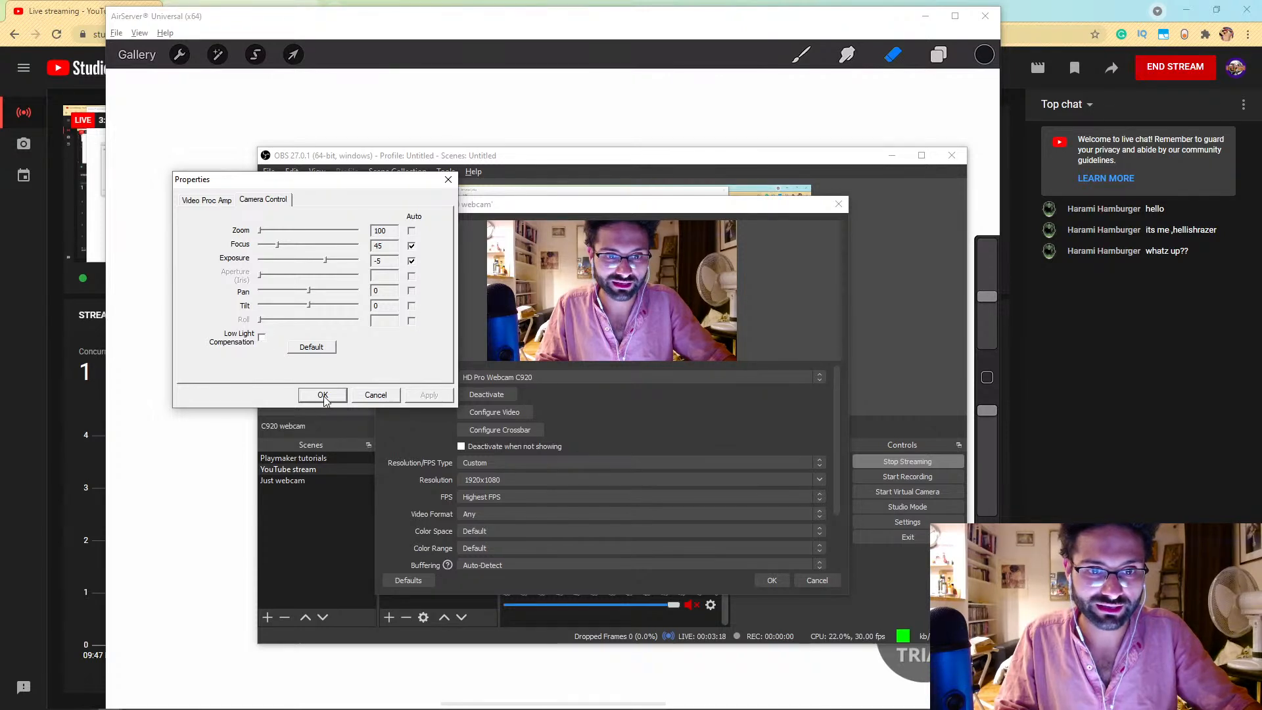
{"action": "left_click", "coordinate": [323, 395]}
{"action": "left_click", "coordinate": [769, 581]}
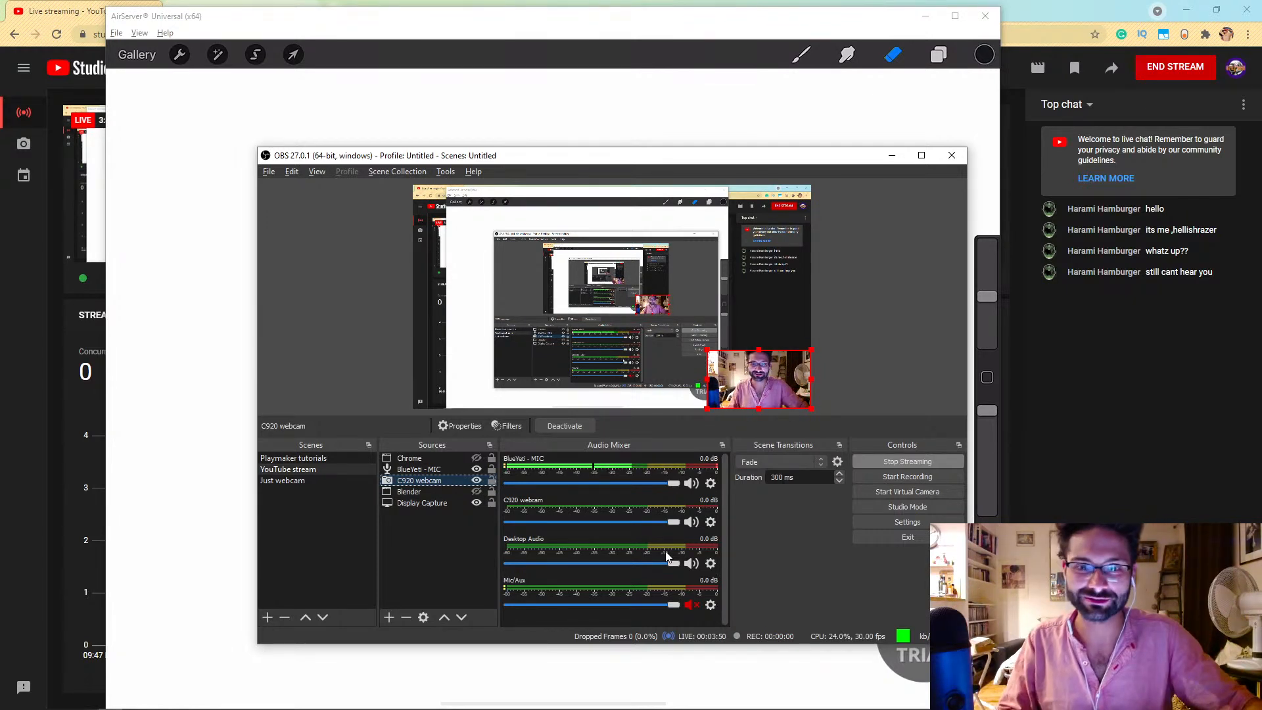
{"action": "left_click", "coordinate": [893, 158]}
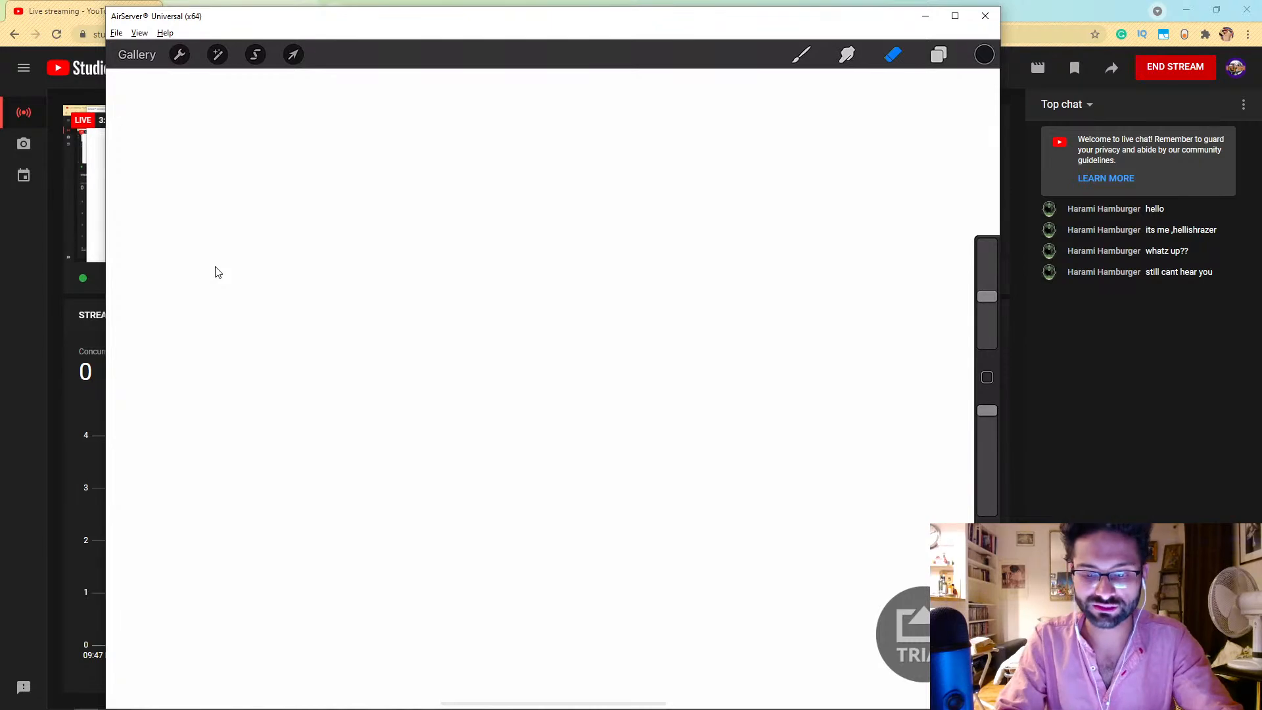
Step: Check the London Modeling task list in OneNote and return to the AirServer window
{"action": "key", "text": "alt+Tab"}
{"action": "key", "text": "alt+Tab"}
{"action": "key", "text": "alt+Tab"}
{"action": "key", "text": "alt+Tab"}
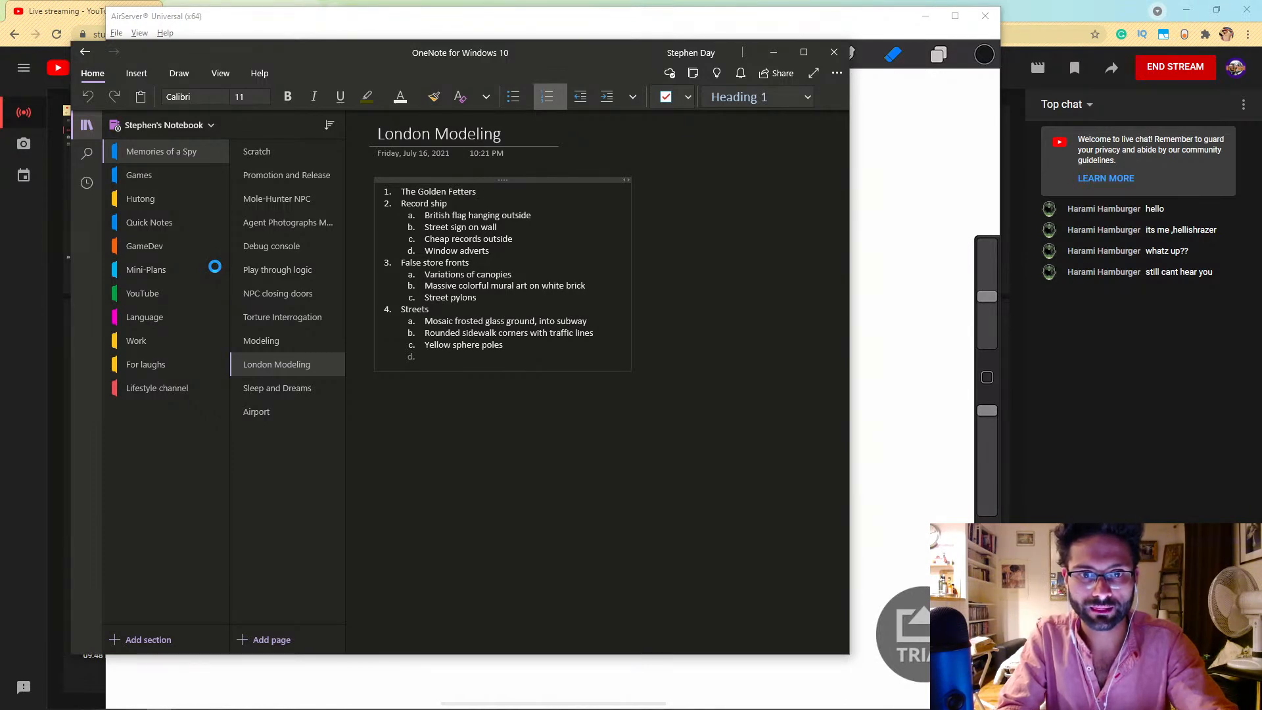
{"action": "key", "text": "alt+Tab"}
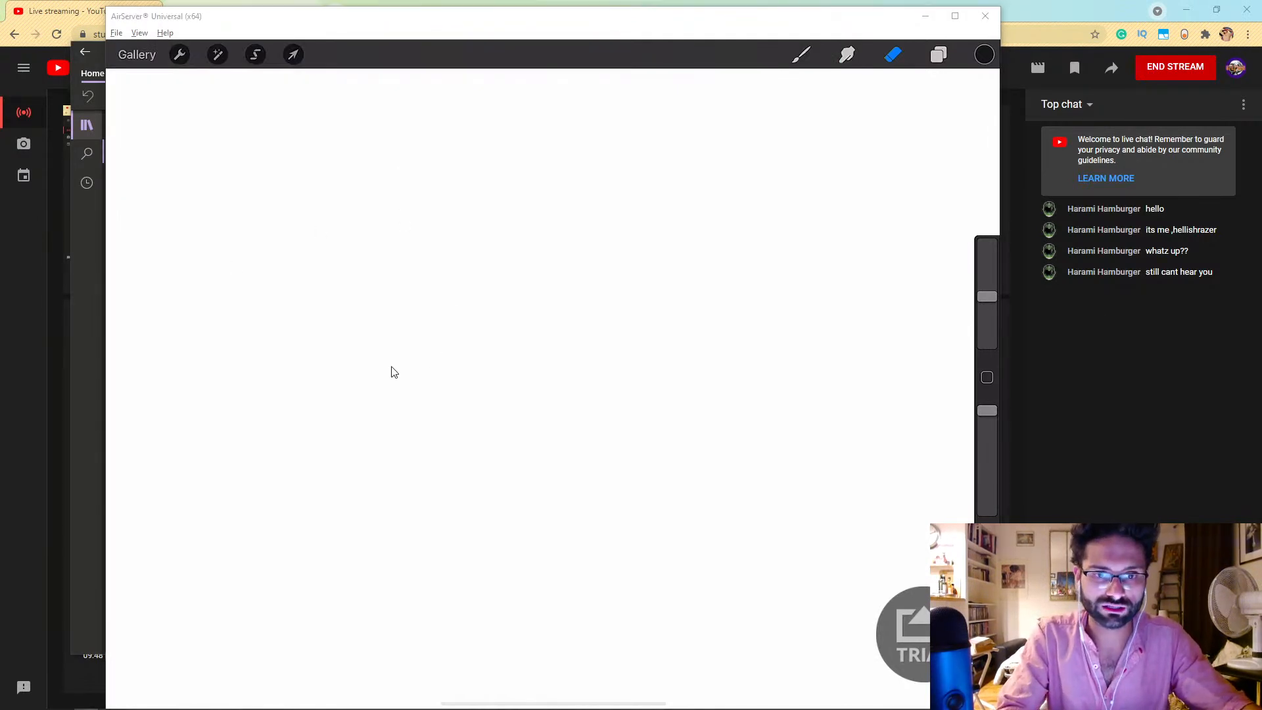
Step: Launch Blender and open the recent file London.blend
{"action": "key", "text": "super"}
{"action": "left_click", "coordinate": [596, 337]}
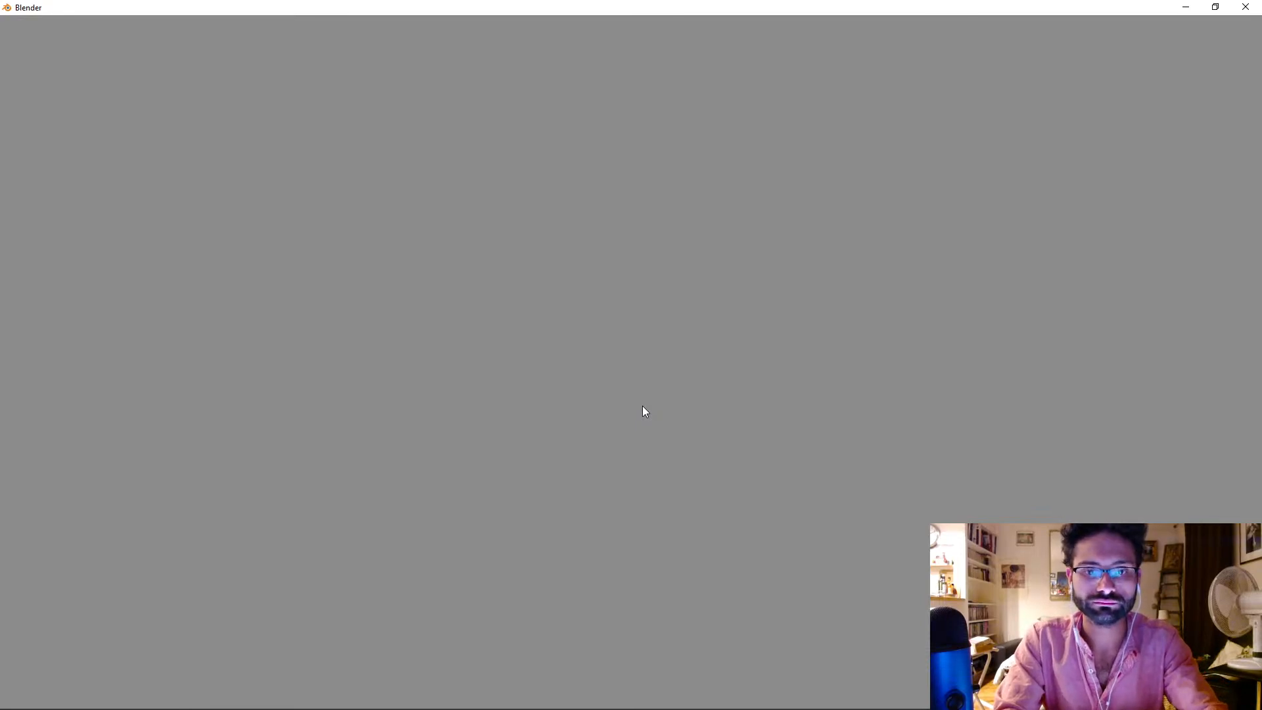
{"action": "key", "text": "alt+Tab"}
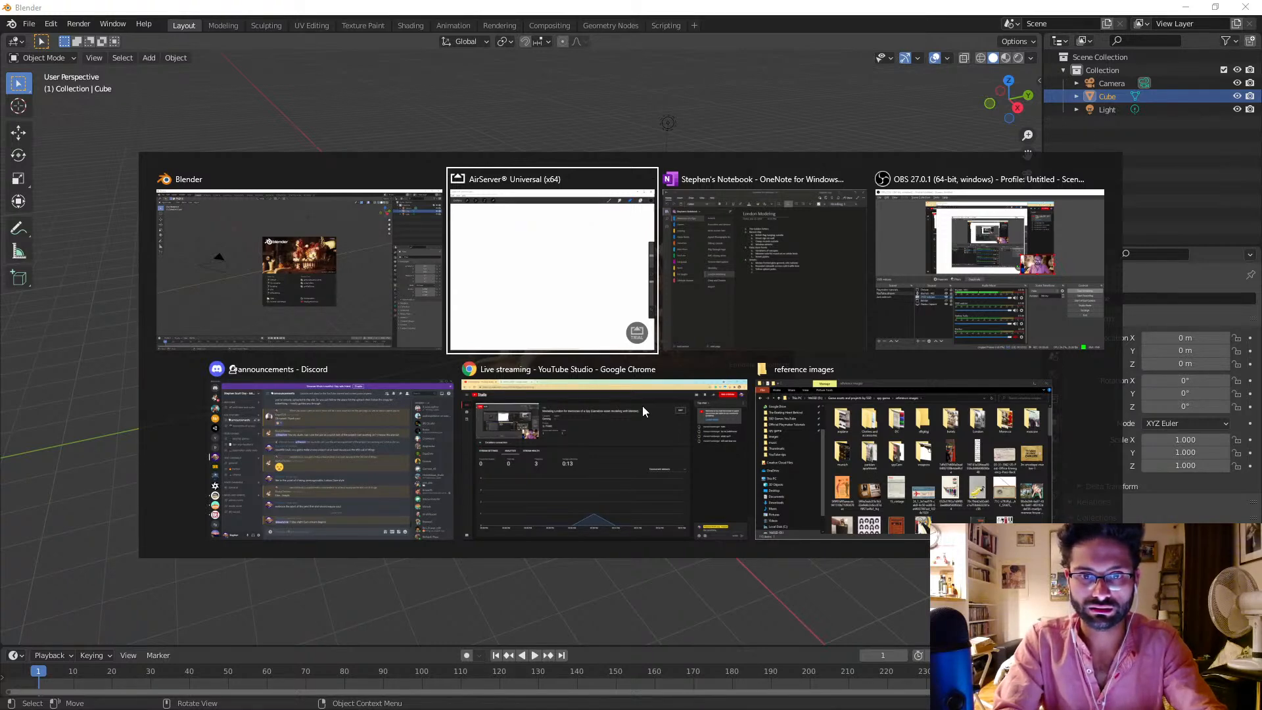
{"action": "key", "text": "alt+shift+Tab"}
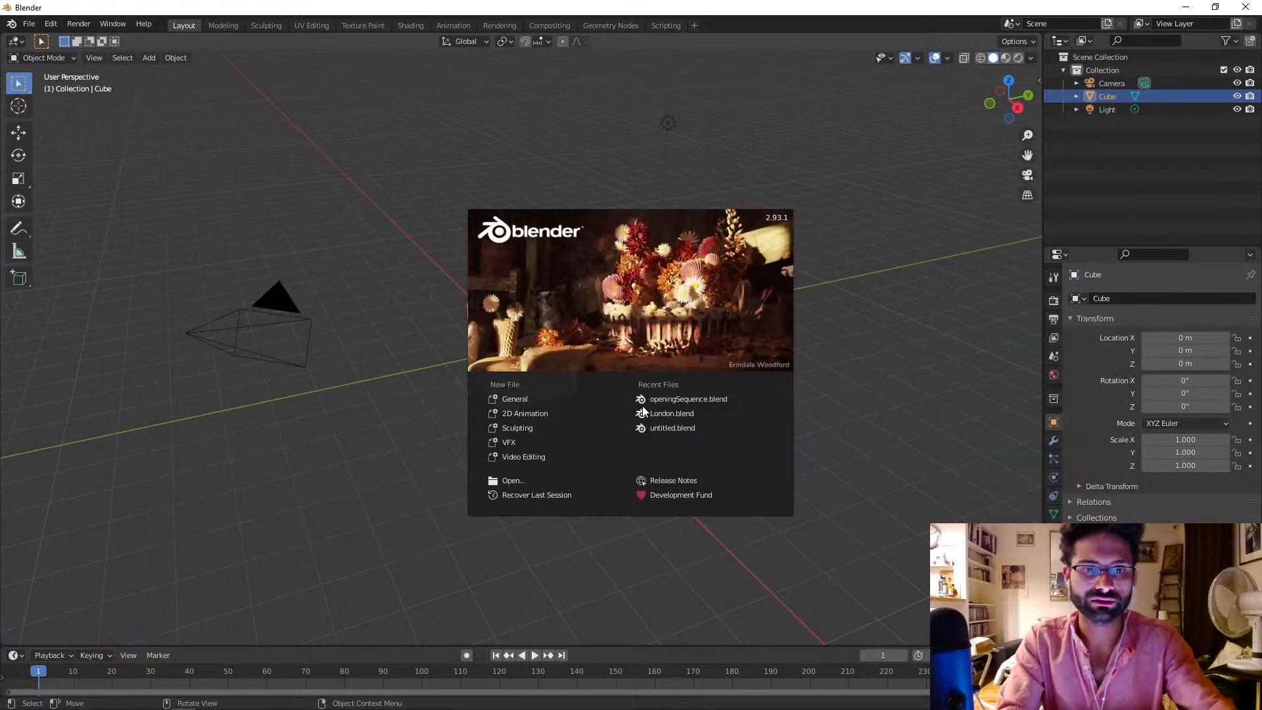
{"action": "left_click", "coordinate": [677, 414]}
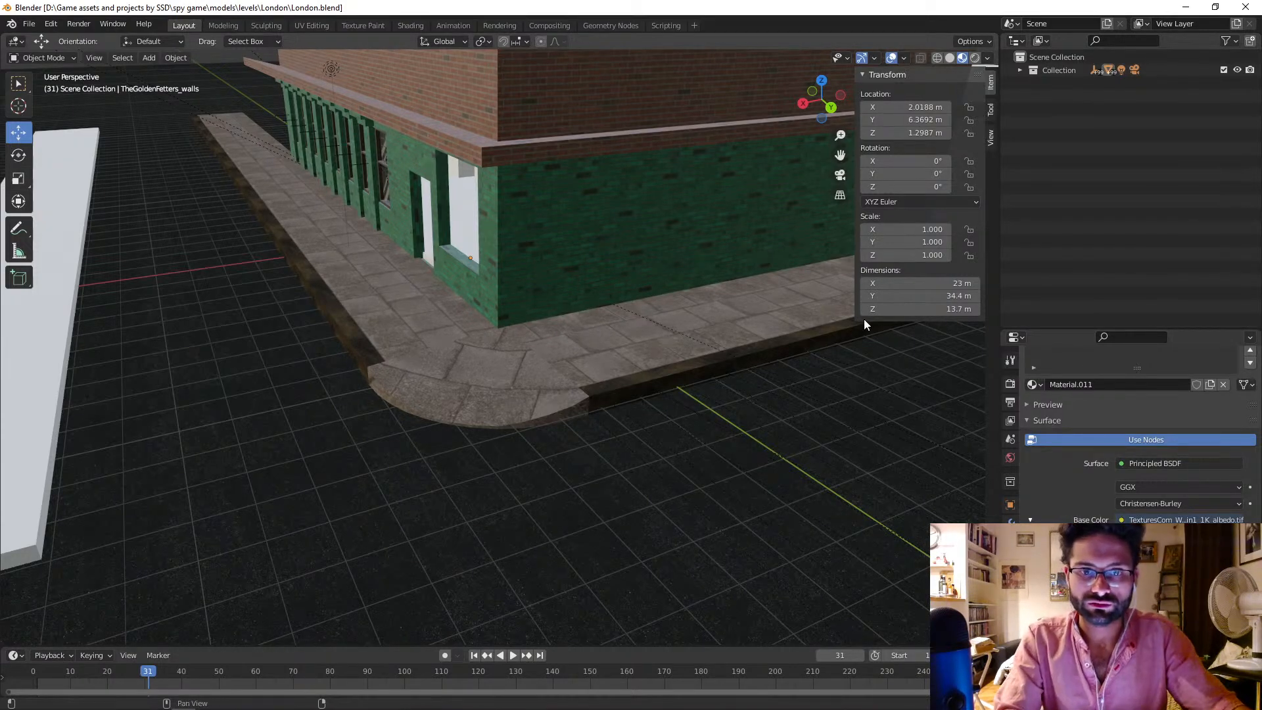
Step: Examine the street scene from several angles and frame the Golden Fetters building's walls
{"action": "middle_click_drag", "start_coordinate": [516, 266], "coordinate": [542, 301]}
{"action": "middle_click_drag", "start_coordinate": [647, 434], "coordinate": [656, 442], "text": "shift"}
{"action": "scroll", "coordinate": [419, 274], "scroll_direction": "down", "scroll_amount": 8}
{"action": "right_click", "coordinate": [444, 257]}
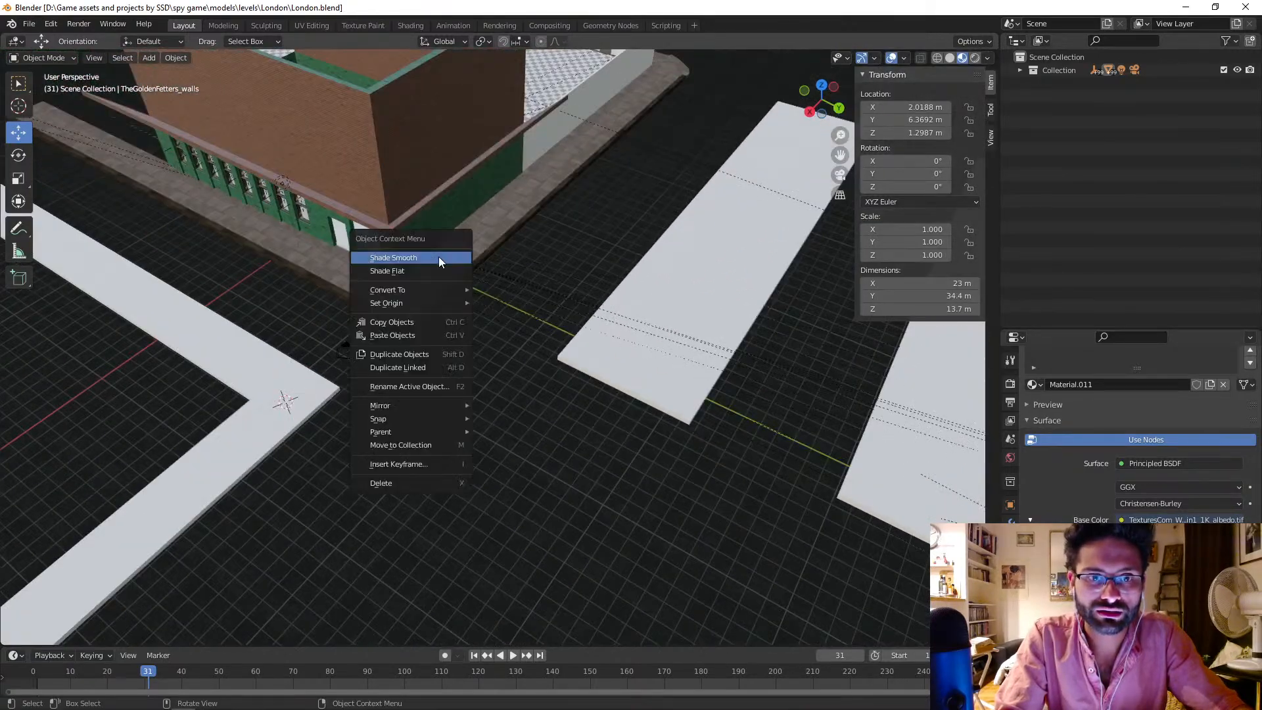
{"action": "middle_click_drag", "start_coordinate": [566, 263], "coordinate": [509, 33]}
{"action": "scroll", "coordinate": [497, 320], "scroll_direction": "up", "scroll_amount": 5}
{"action": "middle_click_drag", "start_coordinate": [523, 217], "coordinate": [236, 559], "text": "shift"}
{"action": "mouse_move", "coordinate": [388, 282]}
{"action": "middle_mouse_down"}
{"action": "mouse_move", "coordinate": [410, 318]}
{"action": "mouse_move", "coordinate": [395, 293]}
{"action": "middle_mouse_up"}
{"action": "middle_click_drag", "start_coordinate": [321, 224], "coordinate": [992, 372], "text": "shift"}
{"action": "middle_click_drag", "start_coordinate": [628, 306], "coordinate": [552, 301], "text": "ctrl"}
{"action": "left_click", "coordinate": [577, 346]}
{"action": "key", "text": "KP_Decimal"}
{"action": "middle_click_drag", "start_coordinate": [510, 381], "coordinate": [538, 398]}
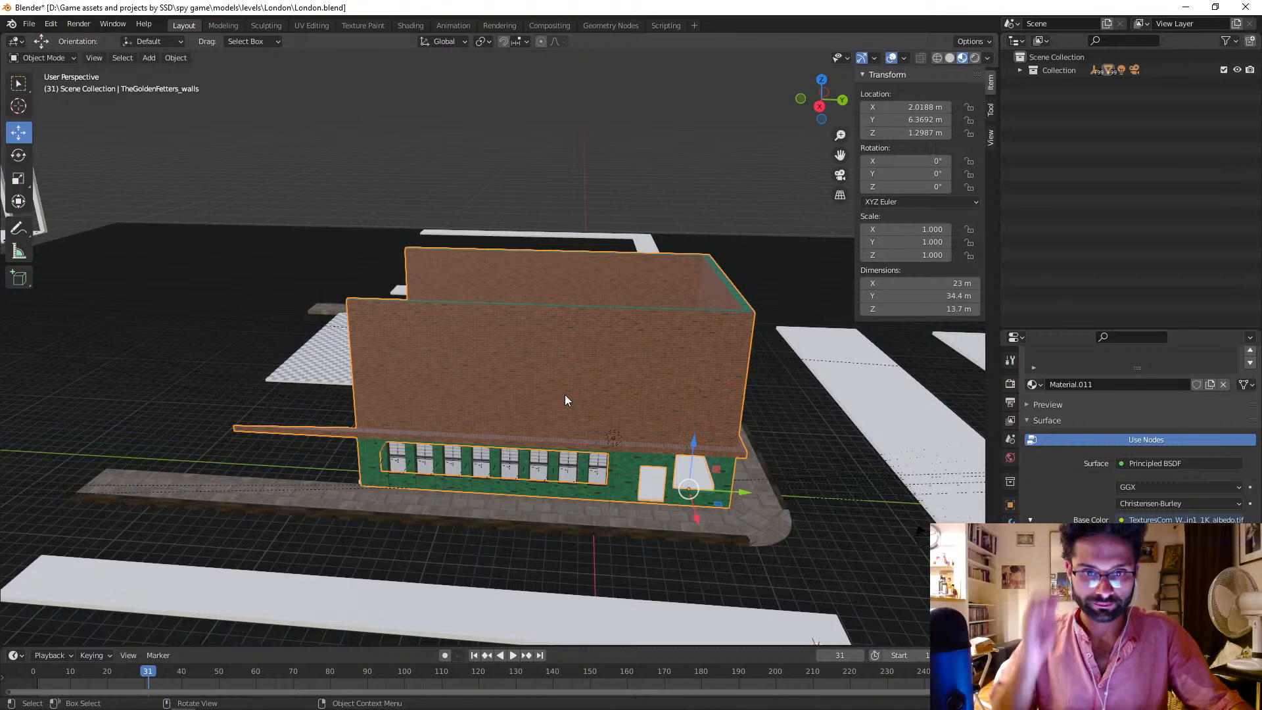
Step: Check the live stream and its chat in YouTube Studio and return to the sketch in AirServer
{"action": "key", "text": "alt+Tab"}
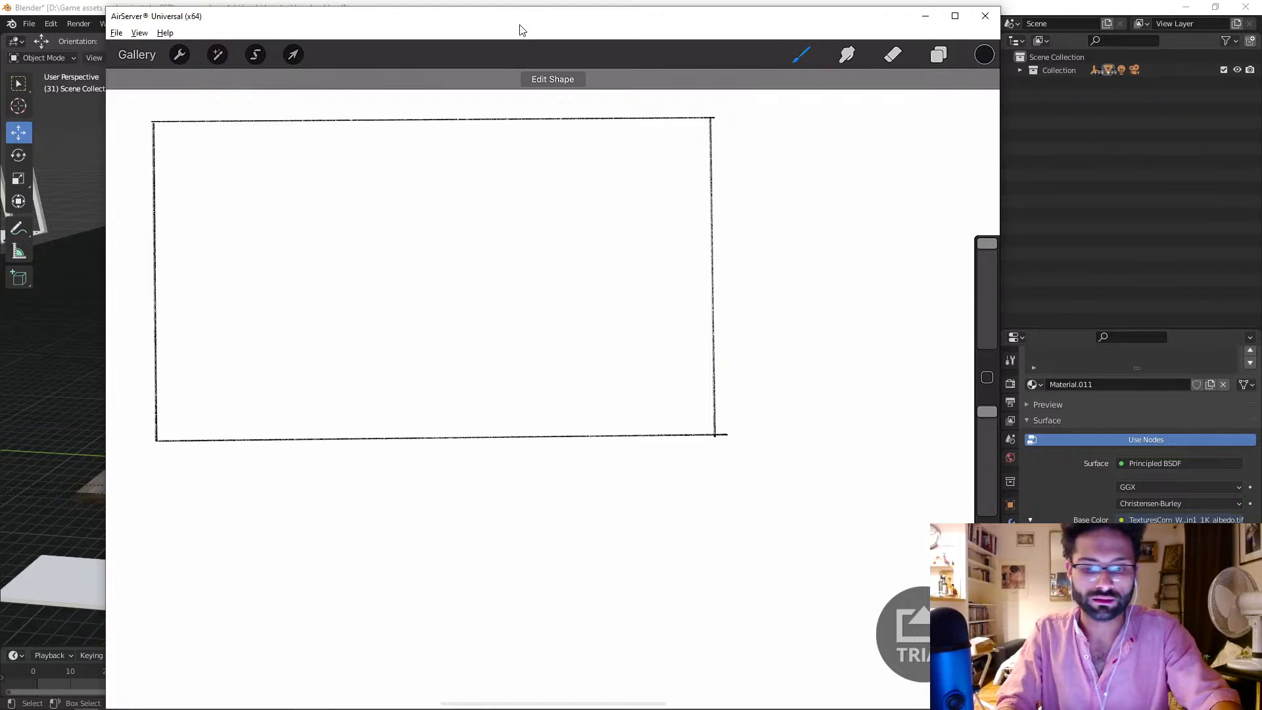
{"action": "key", "text": "alt+Tab"}
{"action": "key", "text": "alt+Tab"}
{"action": "key", "text": "alt+Tab"}
{"action": "key", "text": "alt+Tab"}
{"action": "key", "text": "alt+Tab"}
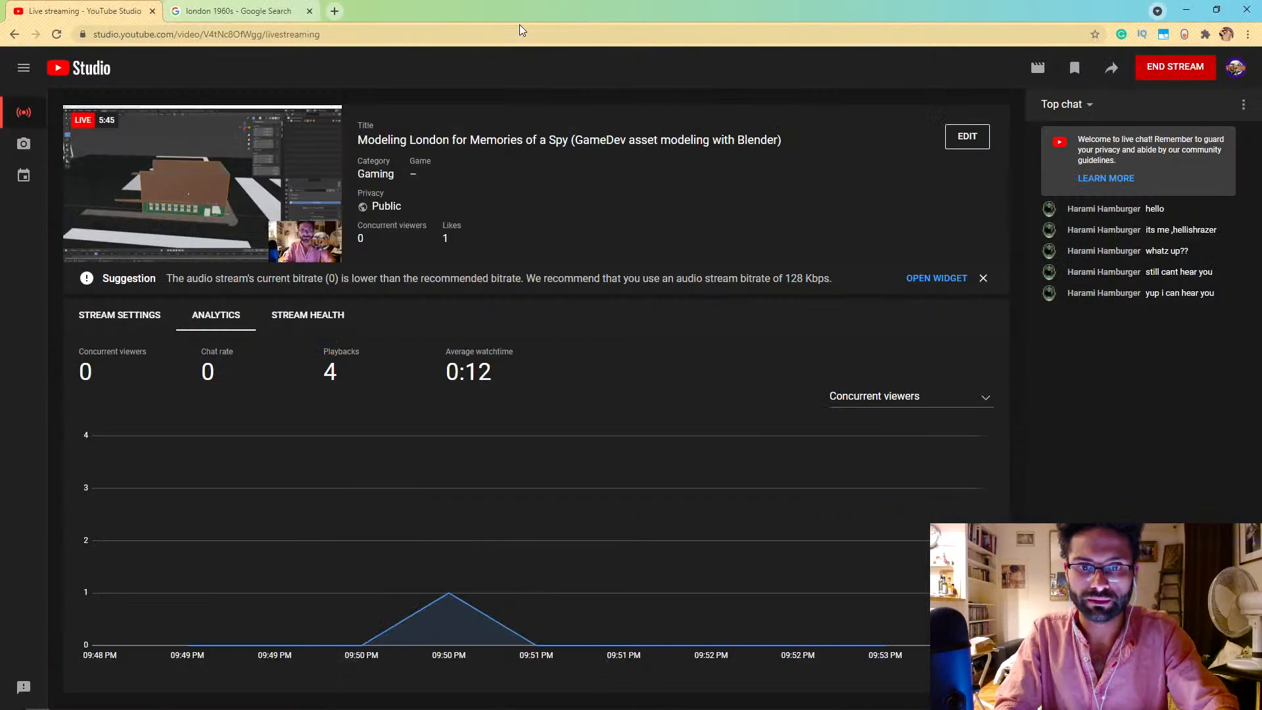
{"action": "key", "text": "alt+Tab"}
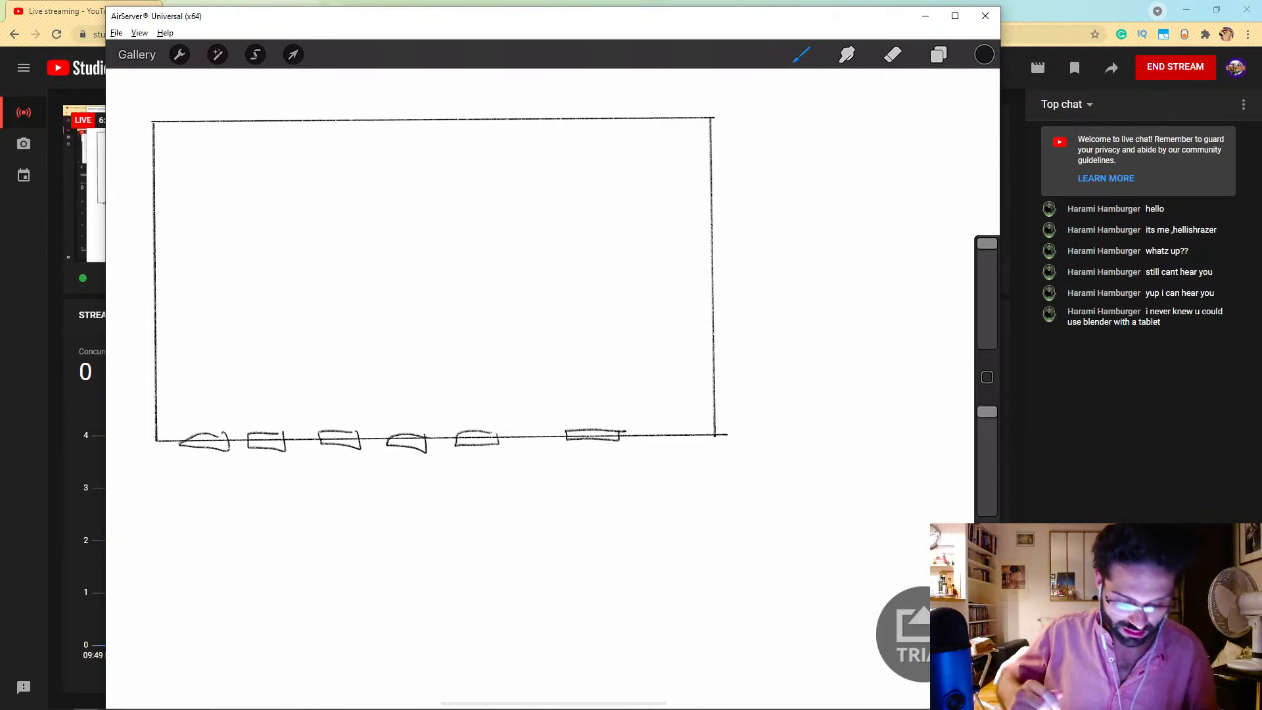
Step: Switch to the reference images folder in File Explorer and open the first picture in its London subfolder
{"action": "key", "text": "alt+Tab"}
{"action": "key", "text": "Tab"}
{"action": "key", "text": "Tab"}
{"action": "key", "text": "Tab"}
{"action": "key", "text": "Tab"}
{"action": "key", "text": "Tab"}
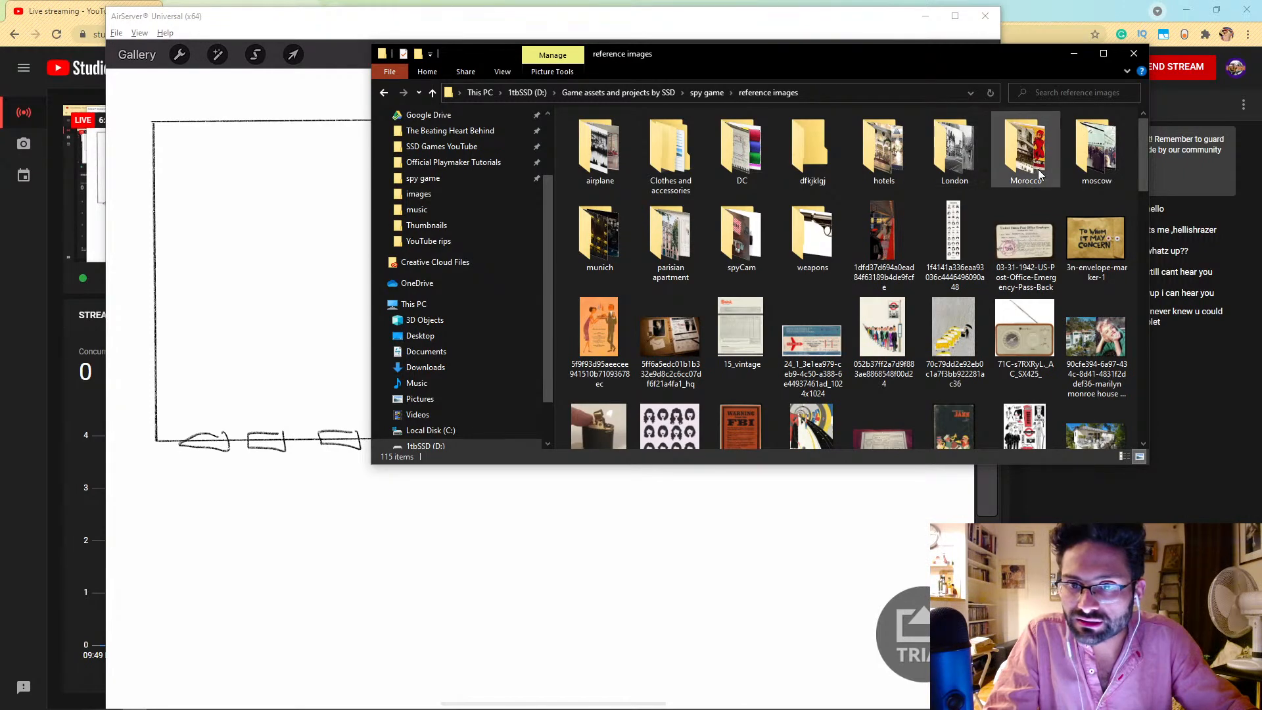
{"action": "double_click", "coordinate": [955, 151]}
{"action": "double_click", "coordinate": [599, 148]}
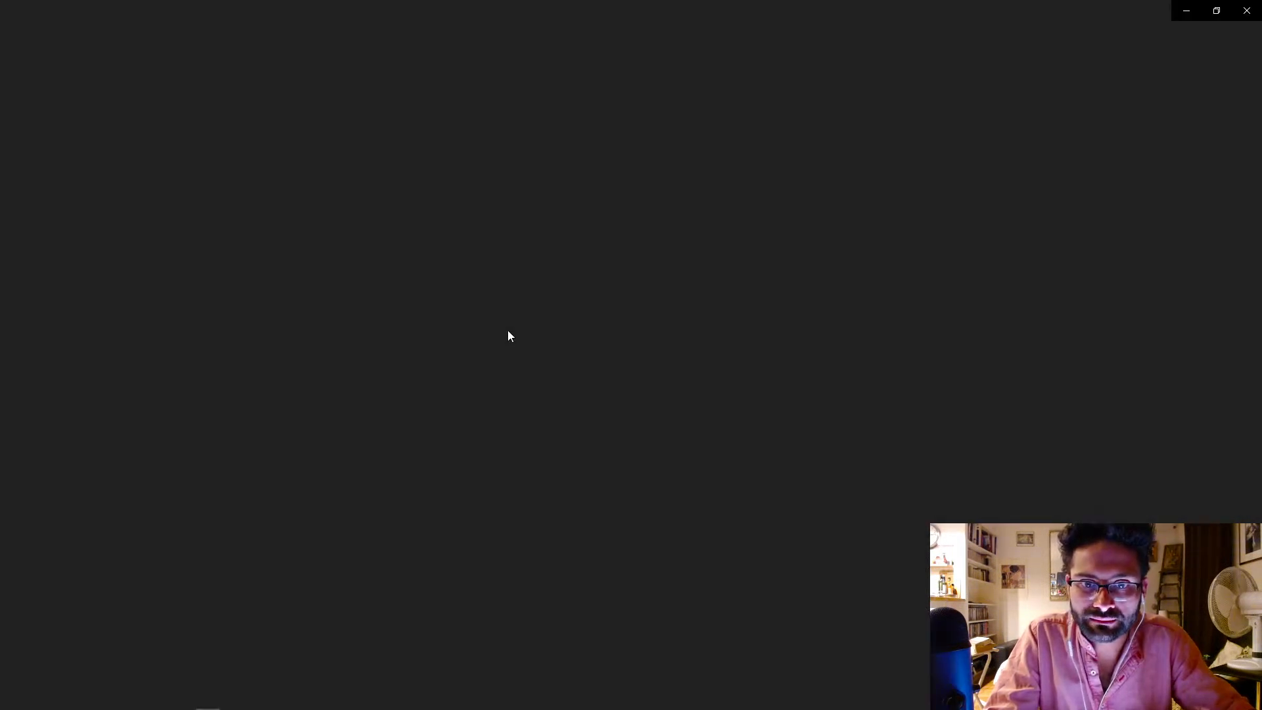
Step: Browse the London reference photos, from the pub pictures to the street scenes around Carnaby Street
{"action": "key", "text": "Right"}
{"action": "key", "text": "Right"}
{"action": "key", "text": "Right"}
{"action": "key", "text": "Right"}
{"action": "key", "text": "Right"}
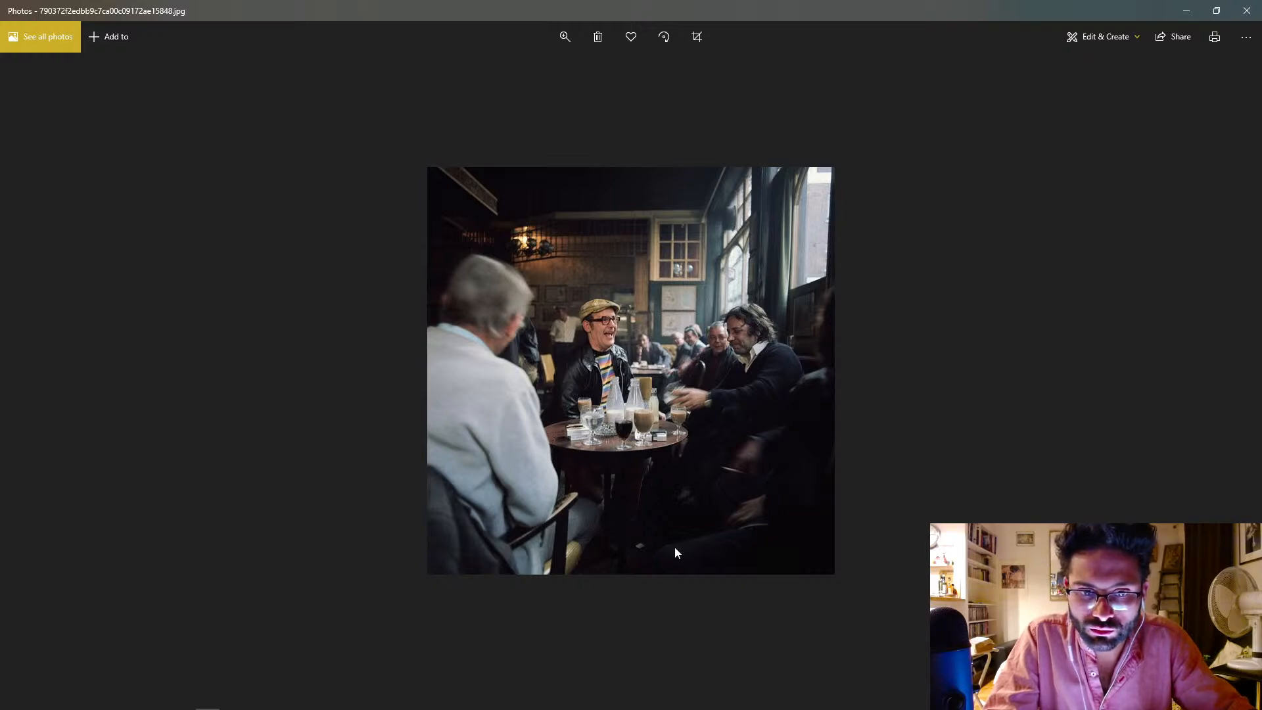
{"action": "key", "text": "Right"}
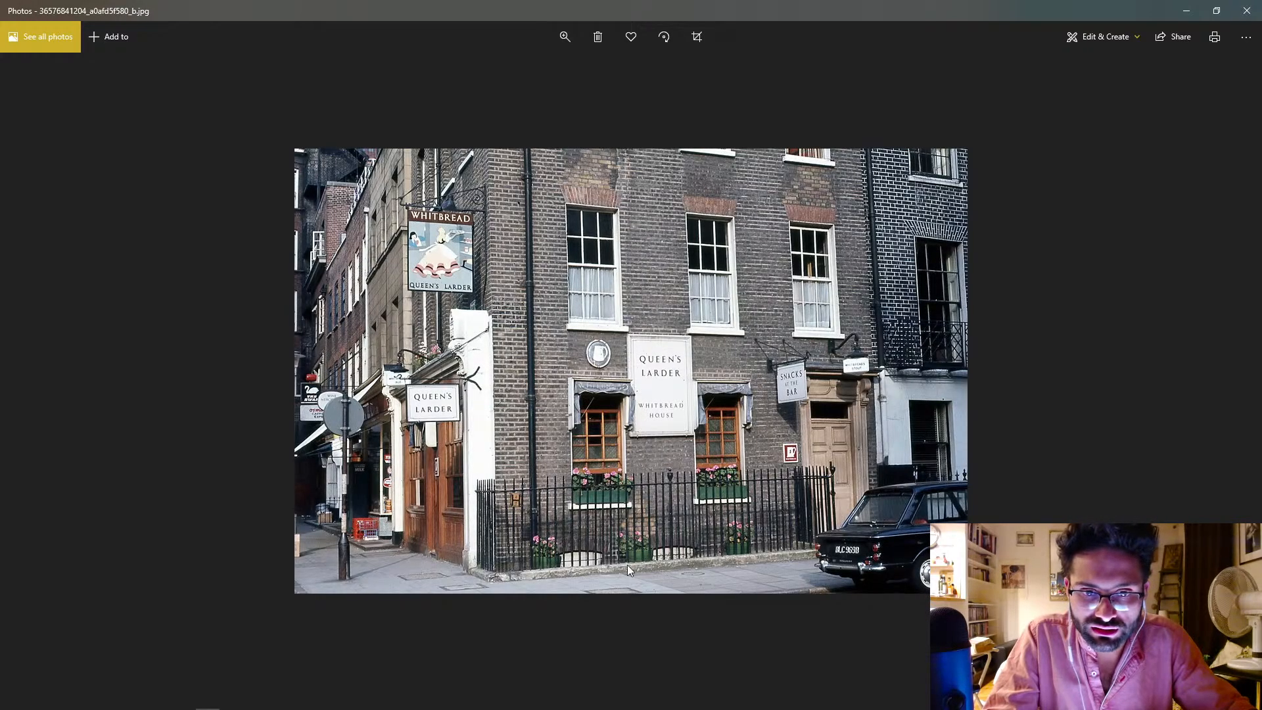
{"action": "key", "text": "Right"}
{"action": "key", "text": "Right"}
{"action": "key", "text": "Right"}
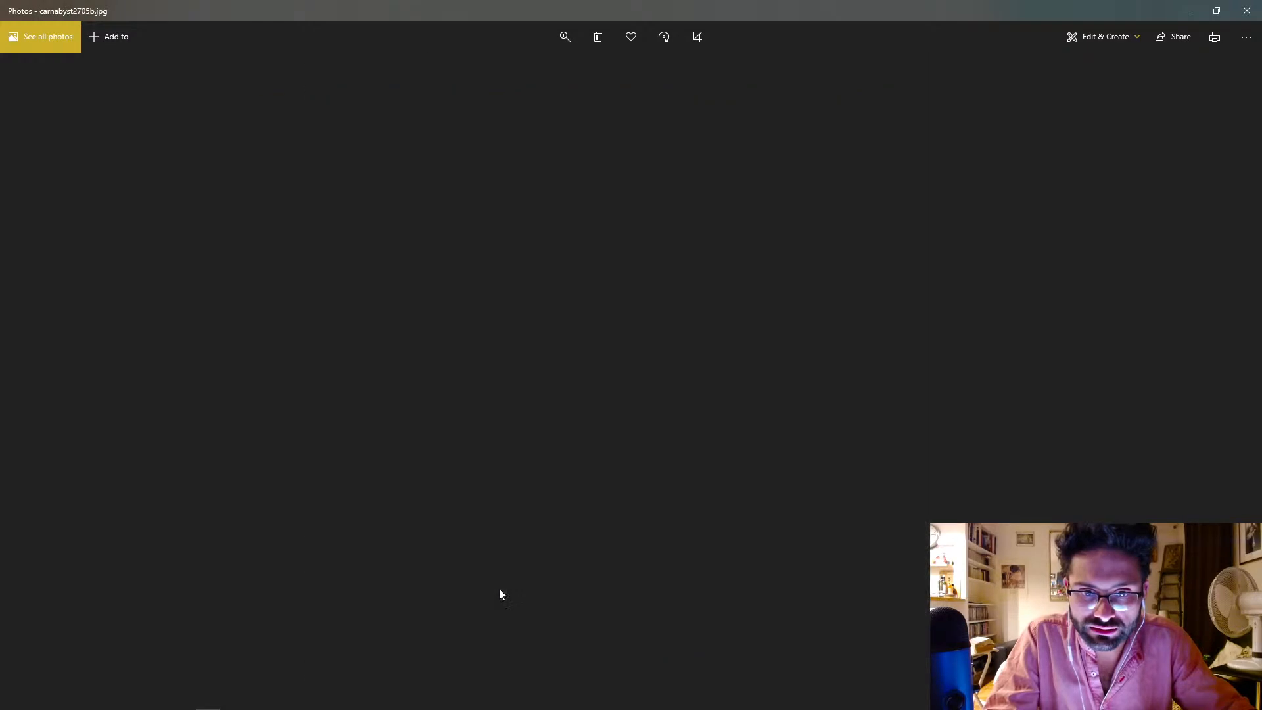
{"action": "key", "text": "Right"}
{"action": "key", "text": "Left"}
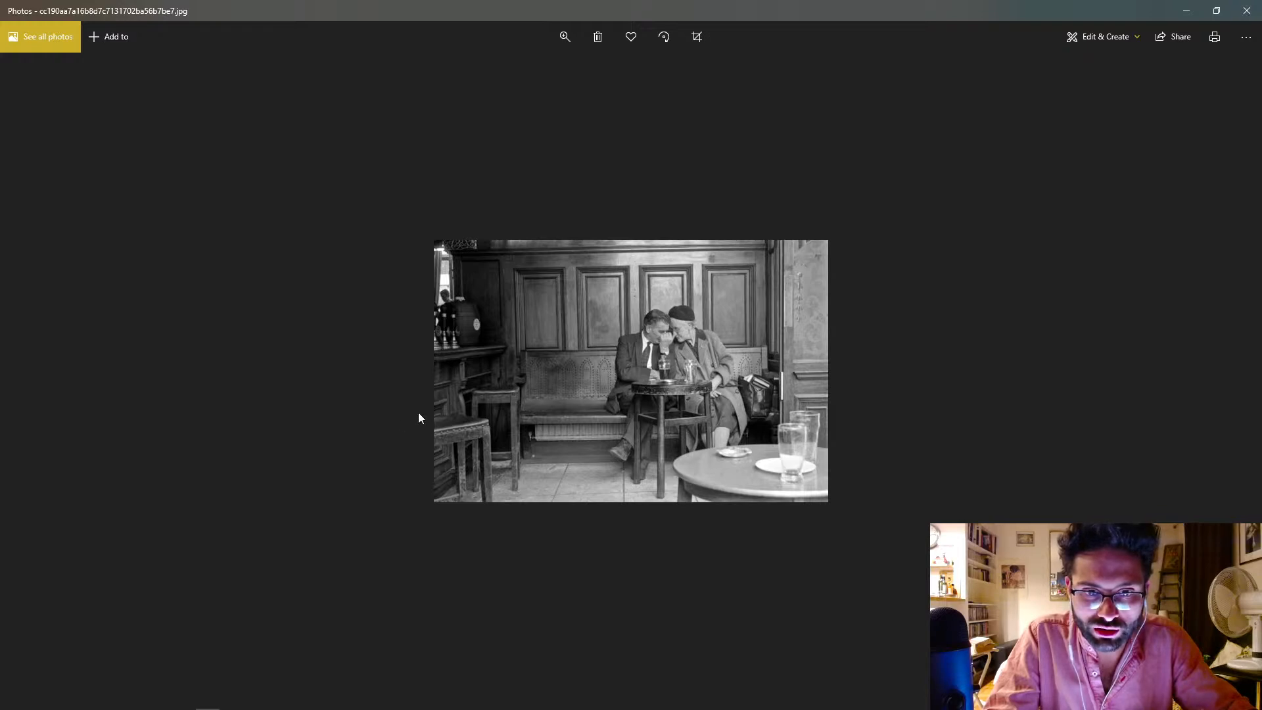
Step: Compare the pub interior and exterior photos, going back and forth between the Lamb & Flag, bench, stool and Carnaby Street pictures
{"action": "key", "text": "Right"}
{"action": "key", "text": "Right"}
{"action": "key", "text": "Right"}
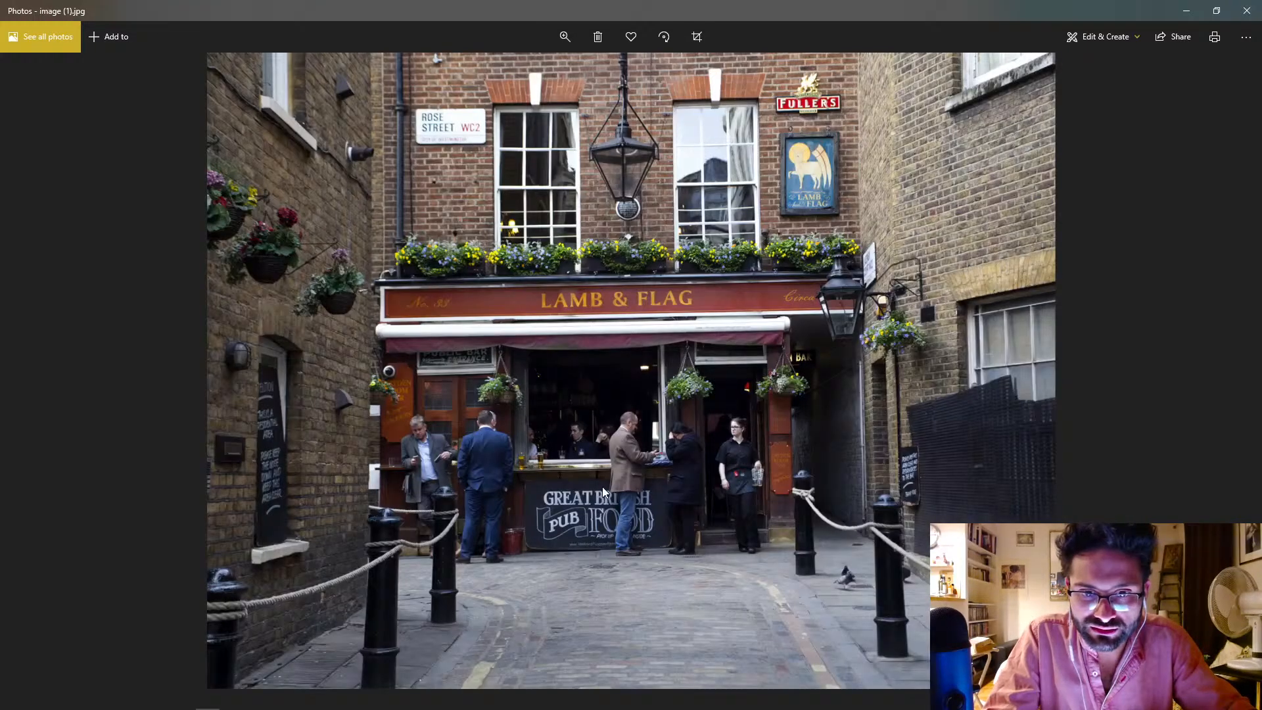
{"action": "key", "text": "Right"}
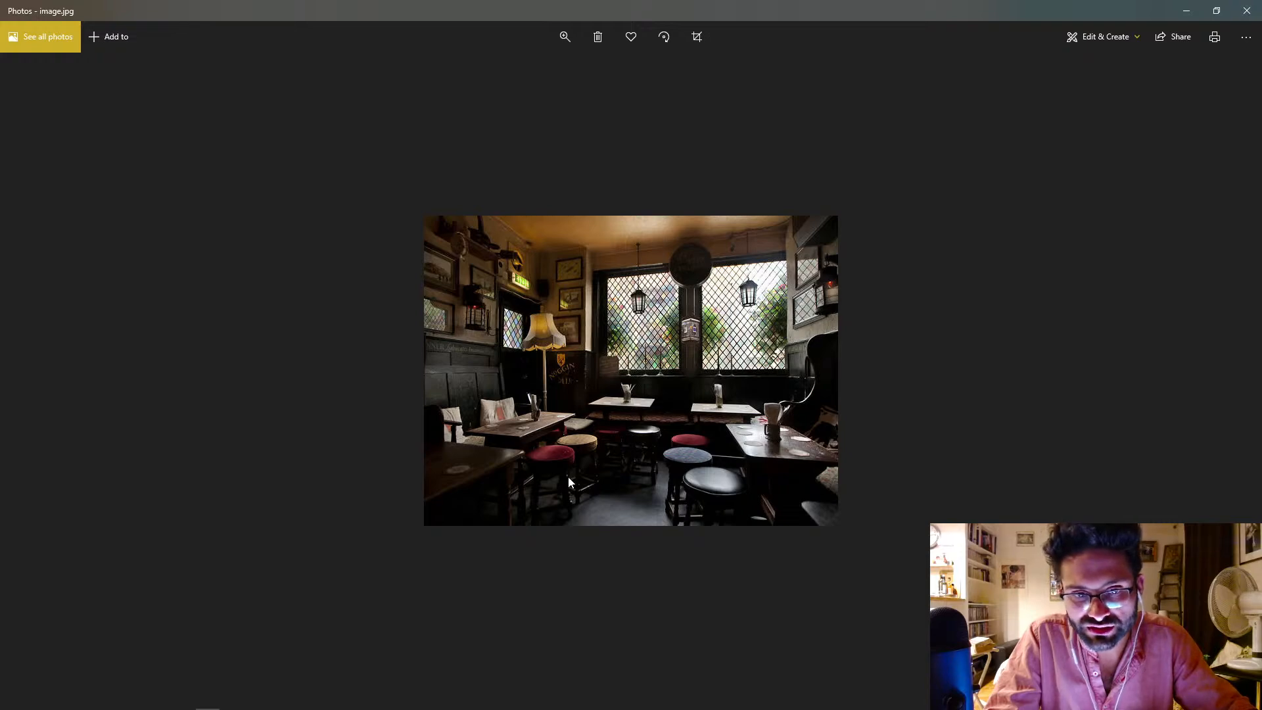
{"action": "key", "text": "Right"}
{"action": "key", "text": "Right"}
{"action": "key", "text": "Right"}
{"action": "key", "text": "Right"}
{"action": "key", "text": "Left"}
{"action": "key", "text": "Right"}
{"action": "key", "text": "Left"}
{"action": "key", "text": "Left"}
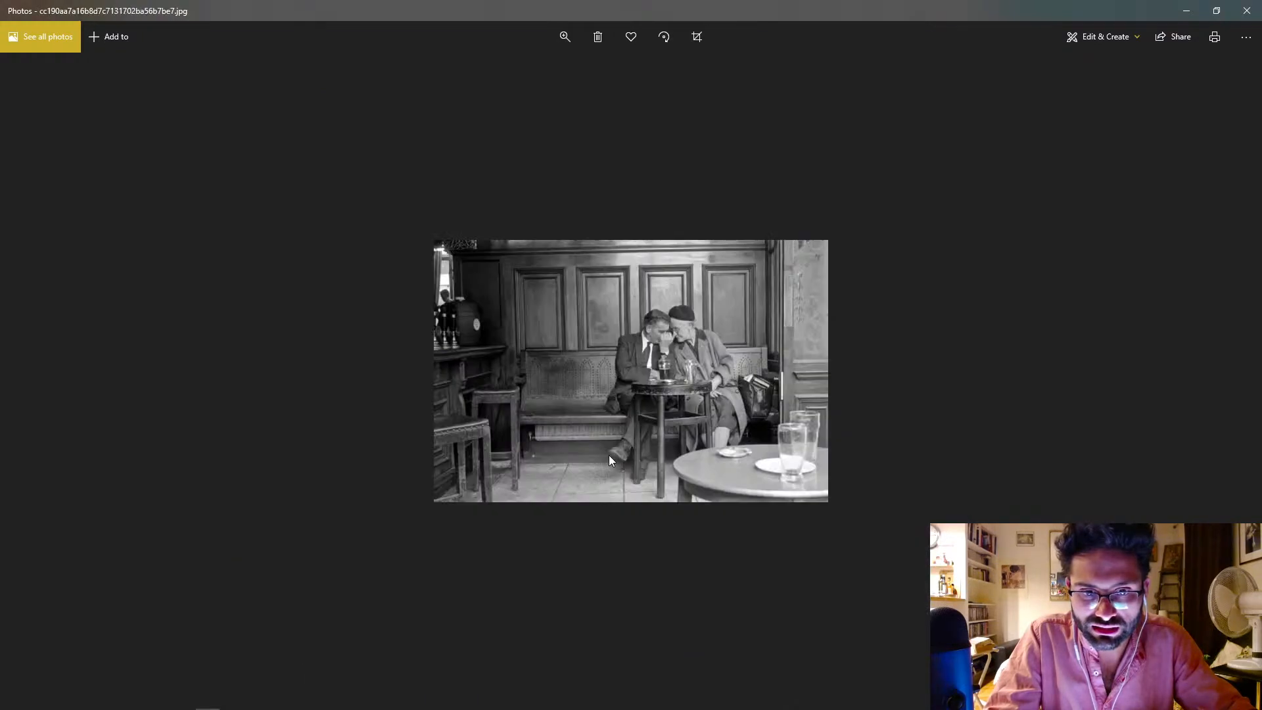
{"action": "key", "text": "Left"}
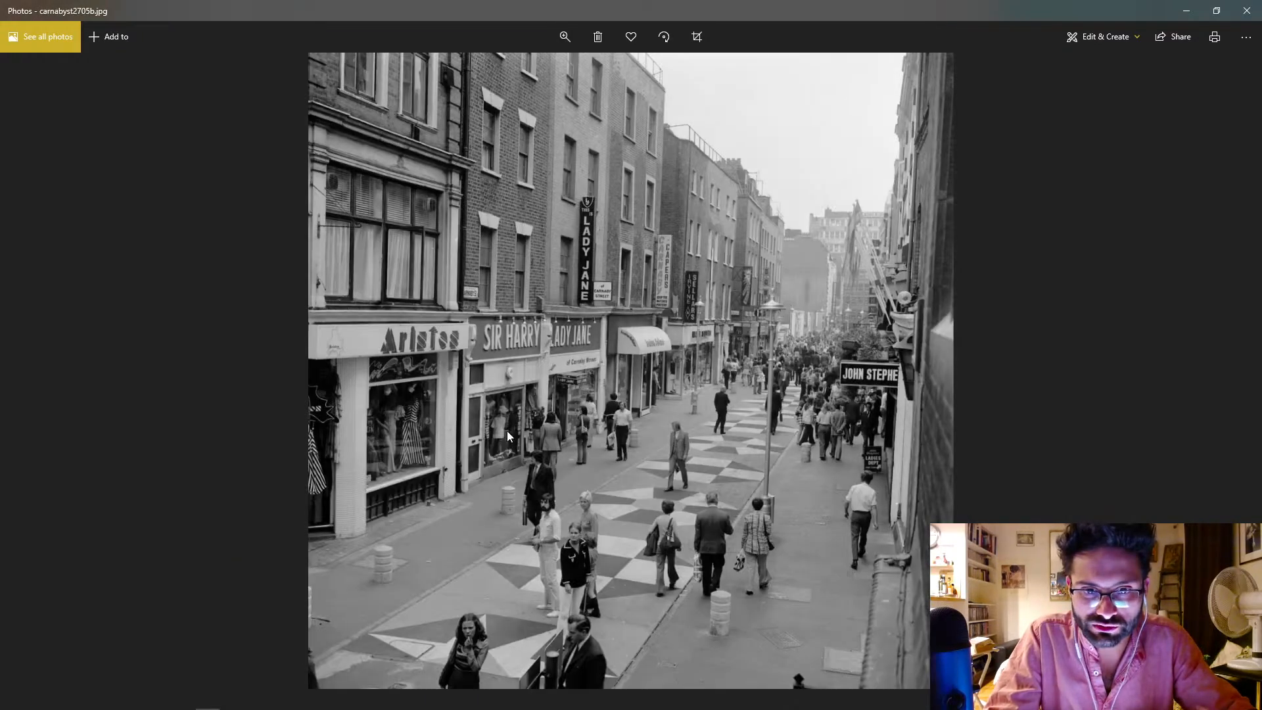
{"action": "key", "text": "Left"}
{"action": "key", "text": "Right"}
{"action": "key", "text": "Right"}
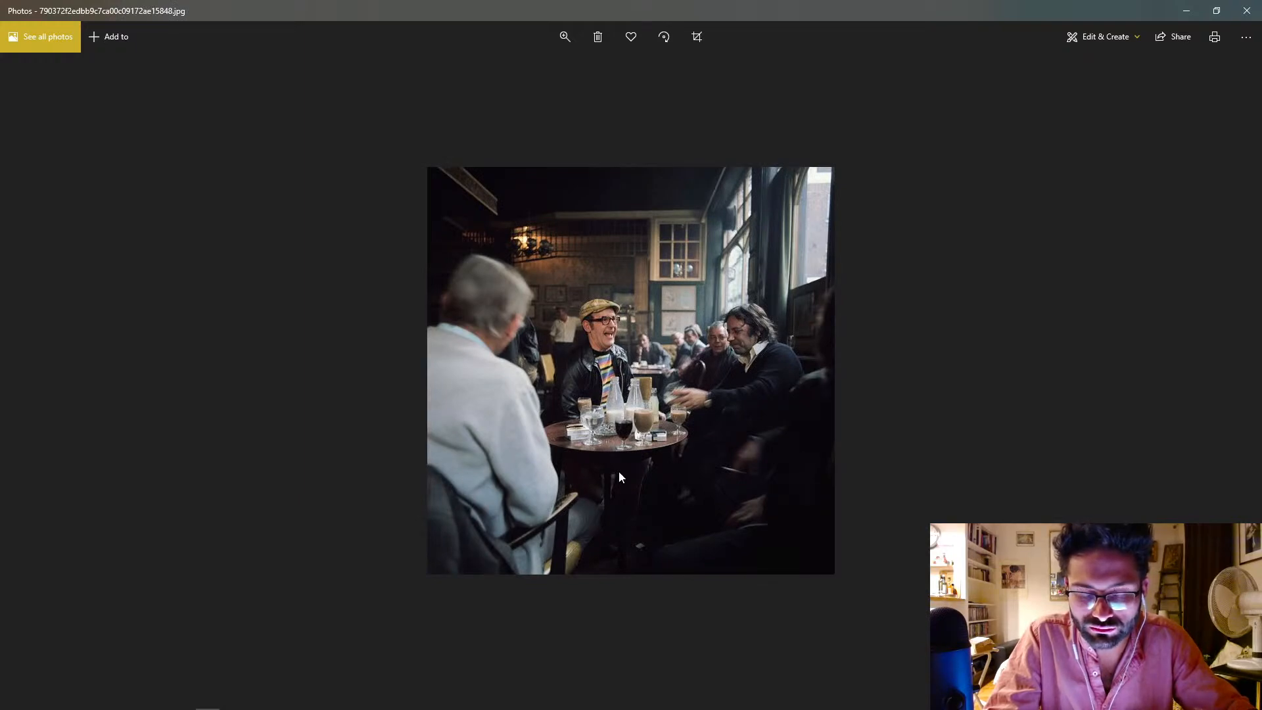
Step: Look through the remaining street photos up to the Lord John shop screenshot, close the picture viewer and return to the AirServer sketch
{"action": "key", "text": "Right"}
{"action": "key", "text": "Right"}
{"action": "key", "text": "Right"}
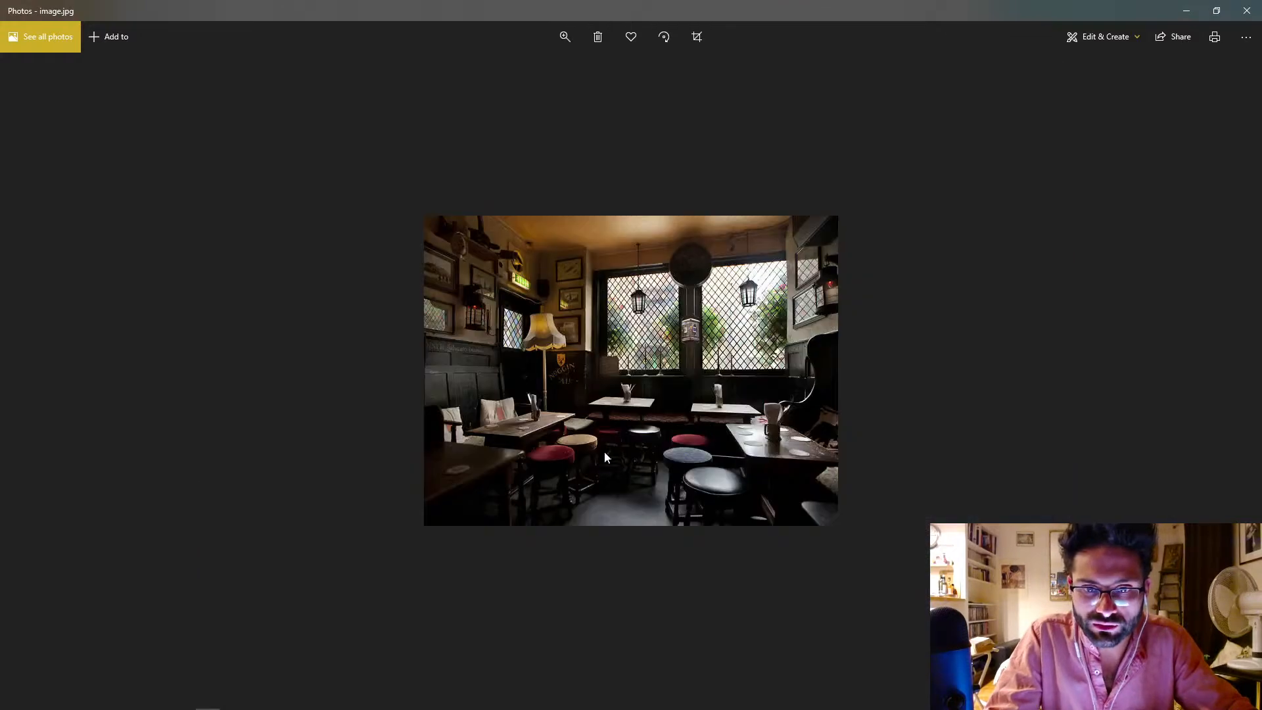
{"action": "key", "text": "Right"}
{"action": "key", "text": "Right"}
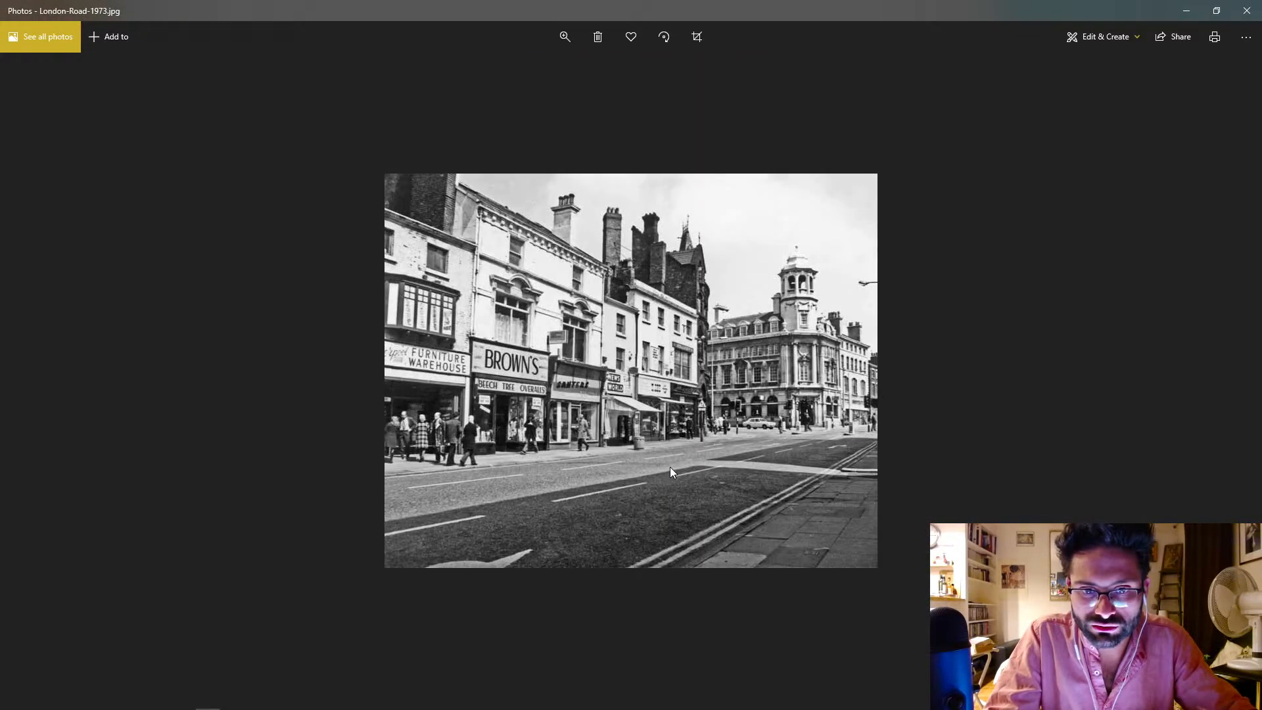
{"action": "key", "text": "Right"}
{"action": "key", "text": "Right"}
{"action": "key", "text": "Right"}
{"action": "key", "text": "Right"}
{"action": "key", "text": "Right"}
{"action": "key", "text": "Right"}
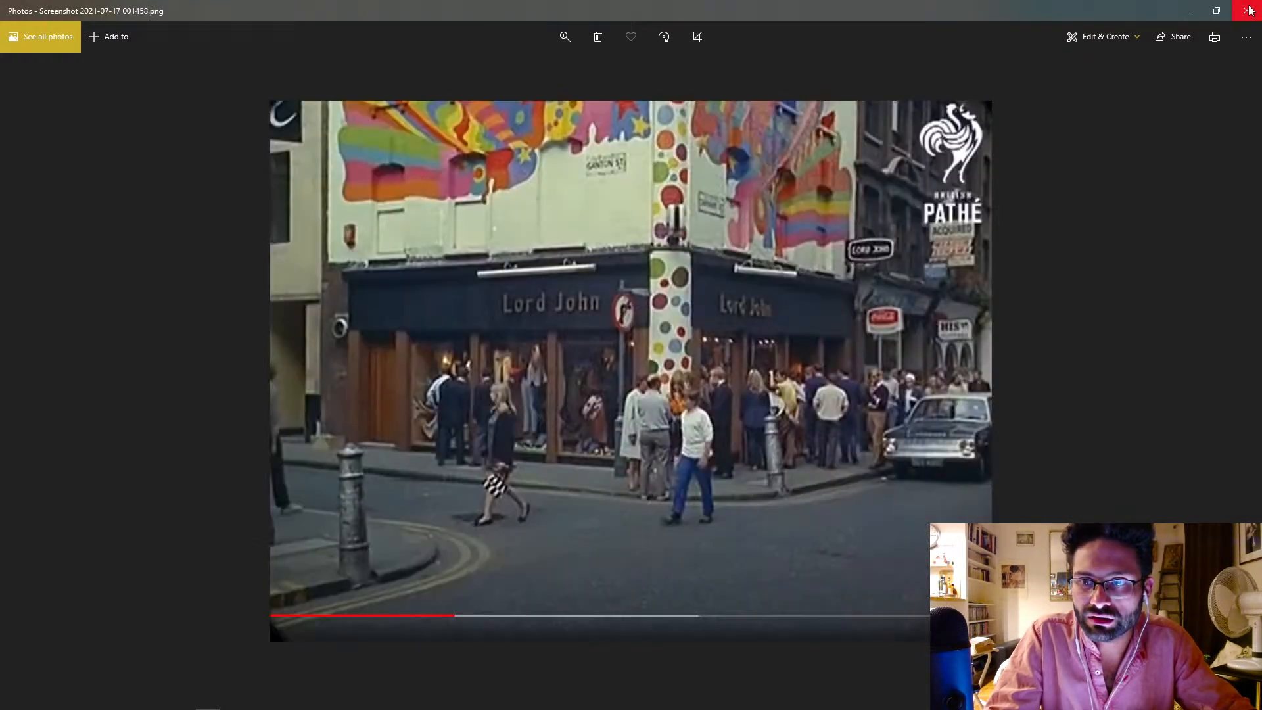
{"action": "left_click", "coordinate": [1247, 11]}
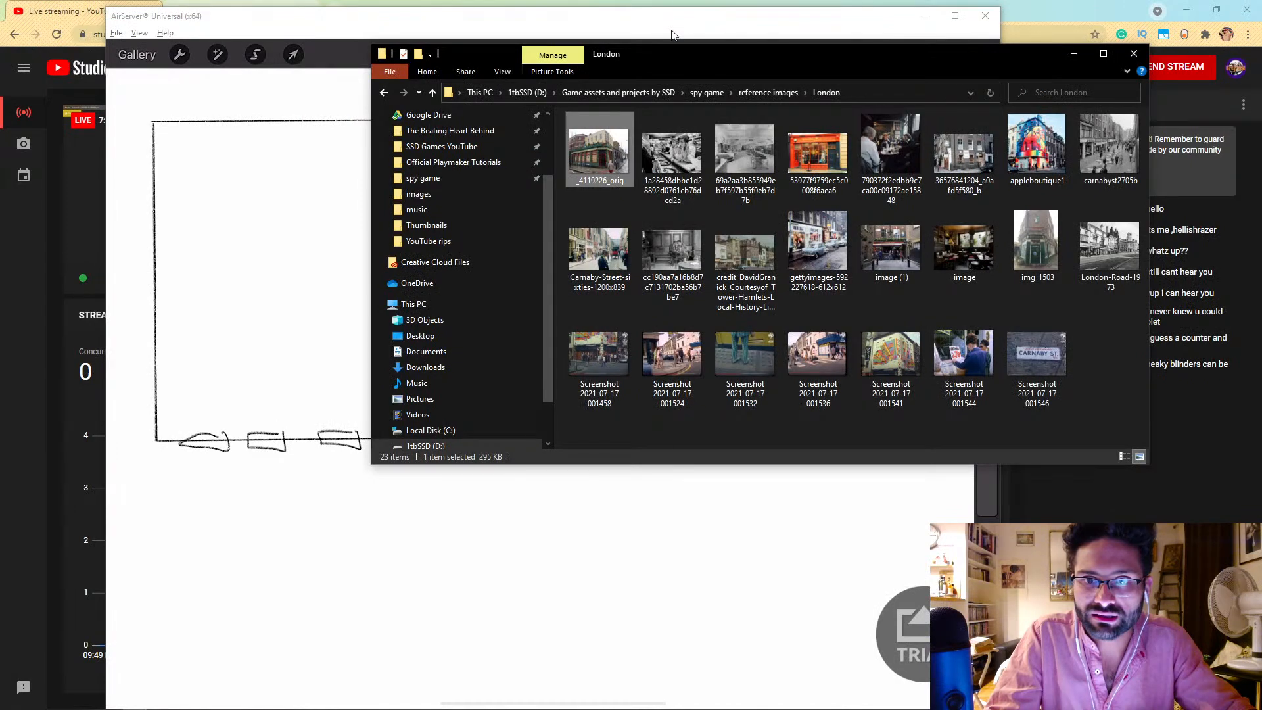
{"action": "left_click", "coordinate": [672, 35]}
{"action": "left_click", "coordinate": [1096, 56]}
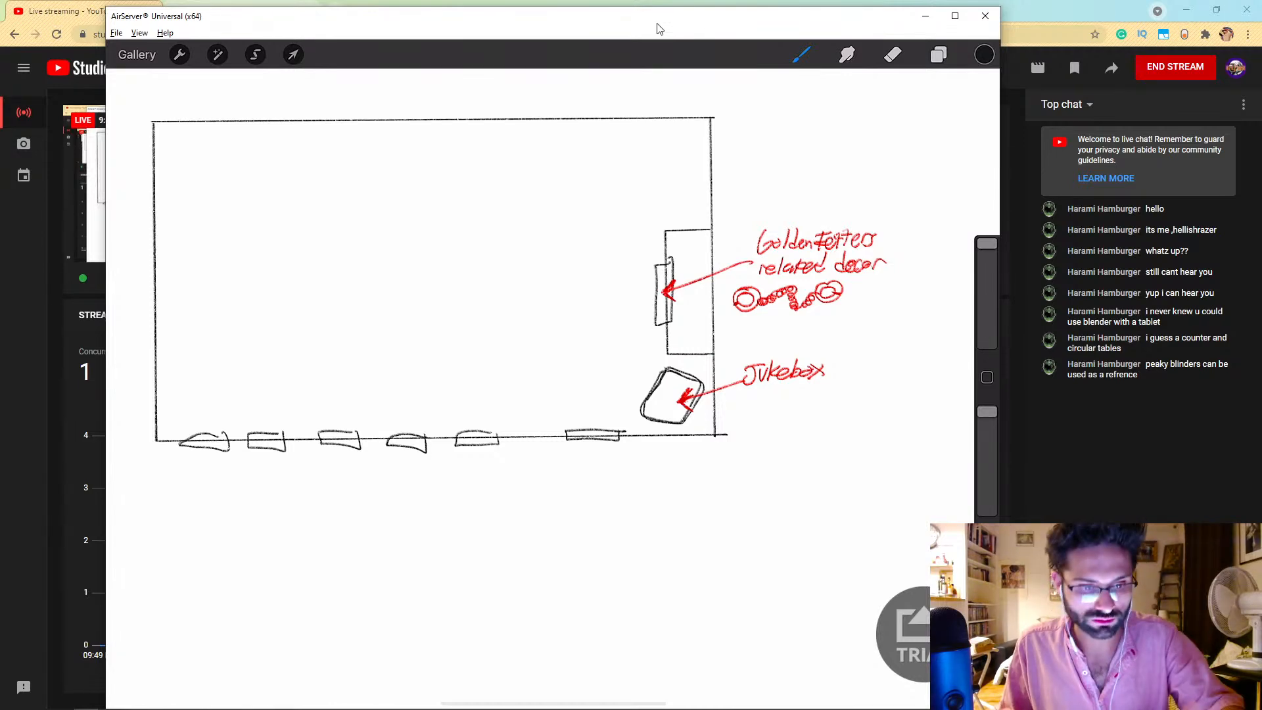
Step: Open the photo of men at a round pub table from the London folder in a smaller window, and return to the AirServer sketch
{"action": "key", "text": "alt+Tab"}
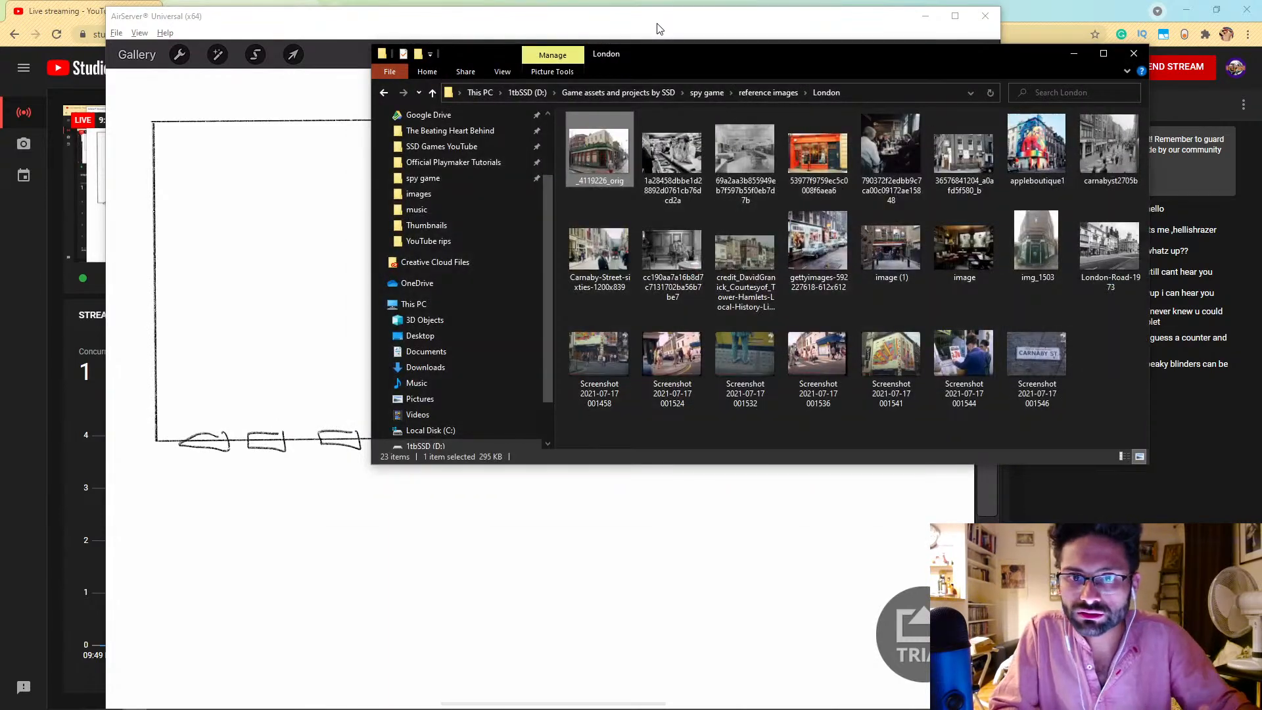
{"action": "double_click", "coordinate": [892, 146]}
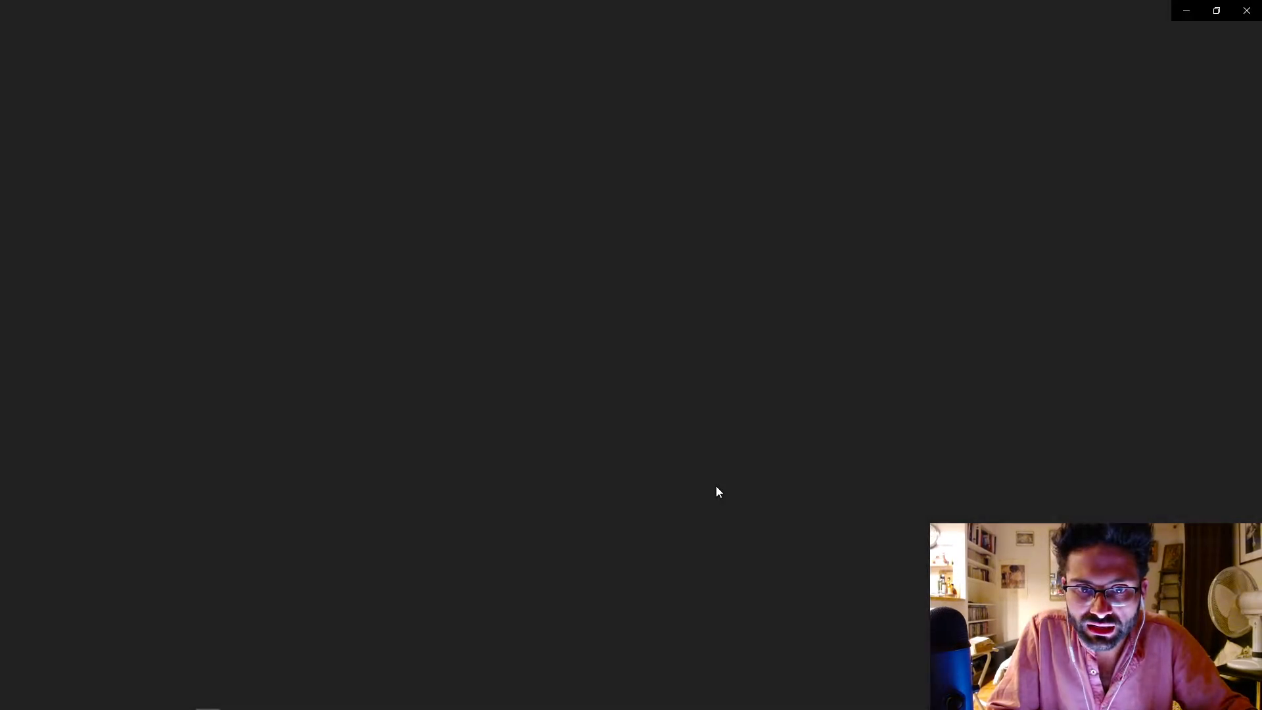
{"action": "left_click_drag", "start_coordinate": [723, 12], "coordinate": [463, 93]}
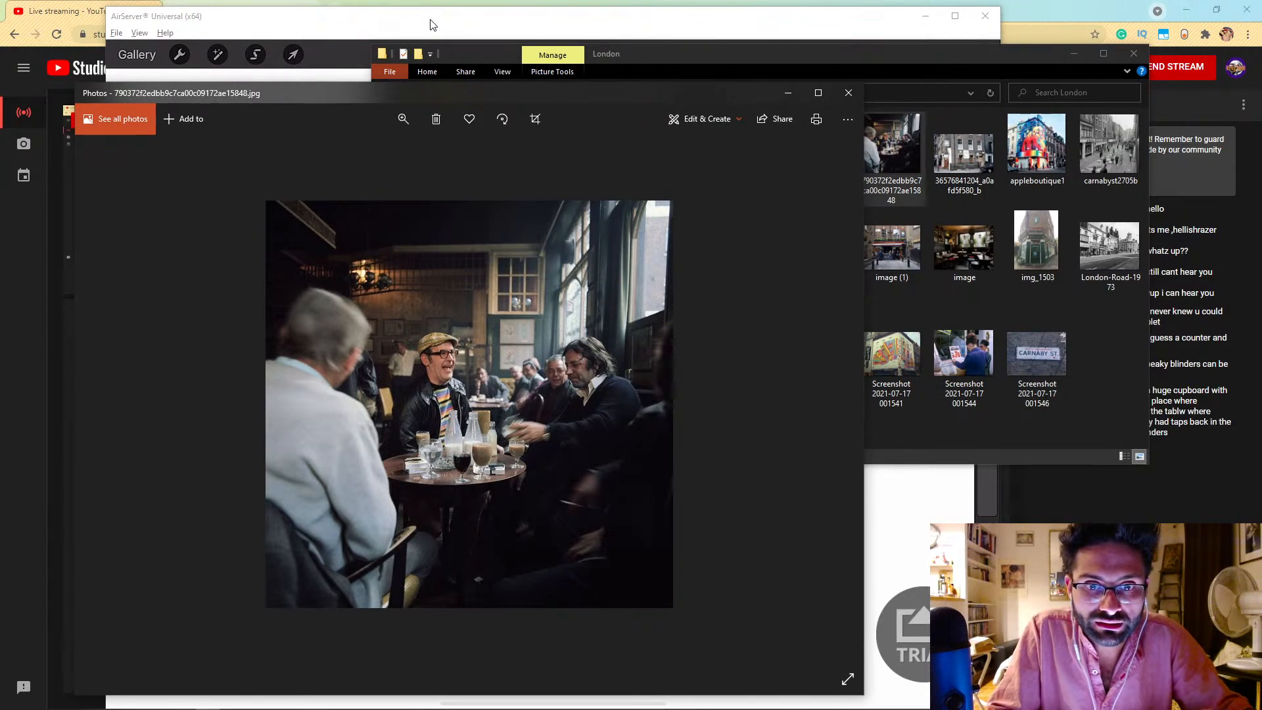
{"action": "left_click", "coordinate": [431, 25]}
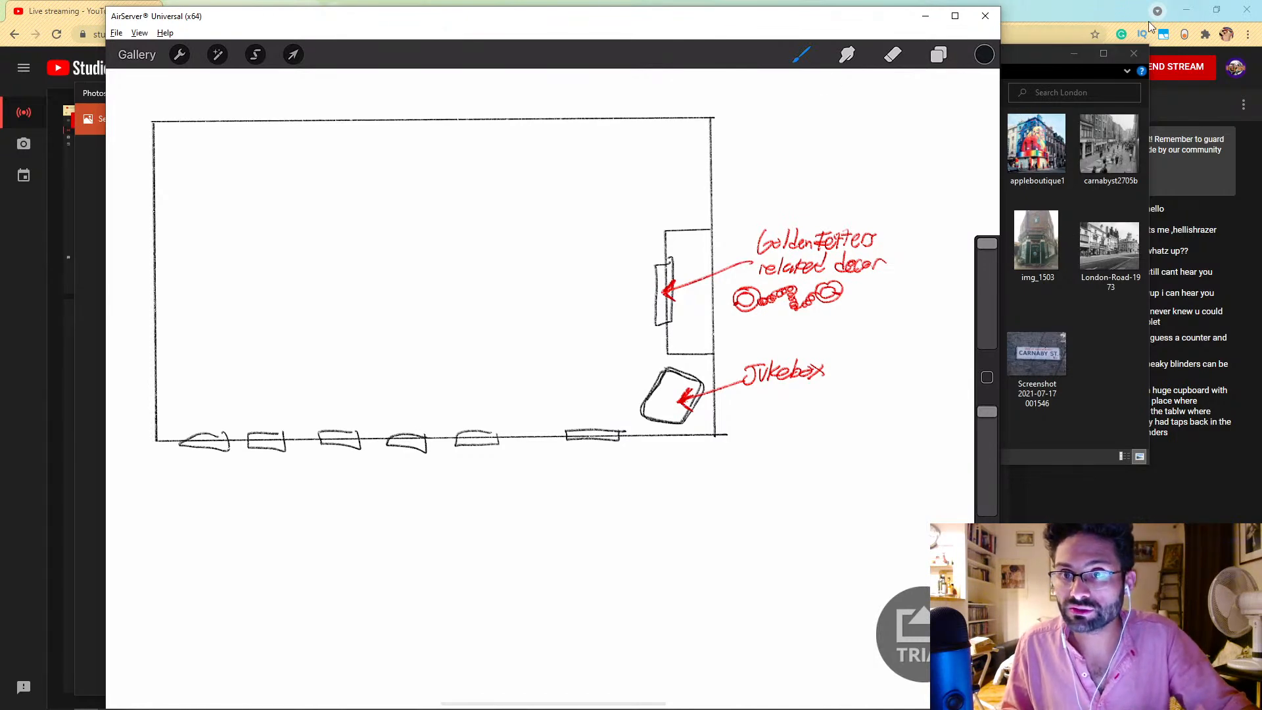
Step: Check the live stream's chat in YouTube Studio and return to the floor plan sketch in AirServer
{"action": "left_click", "coordinate": [1044, 20]}
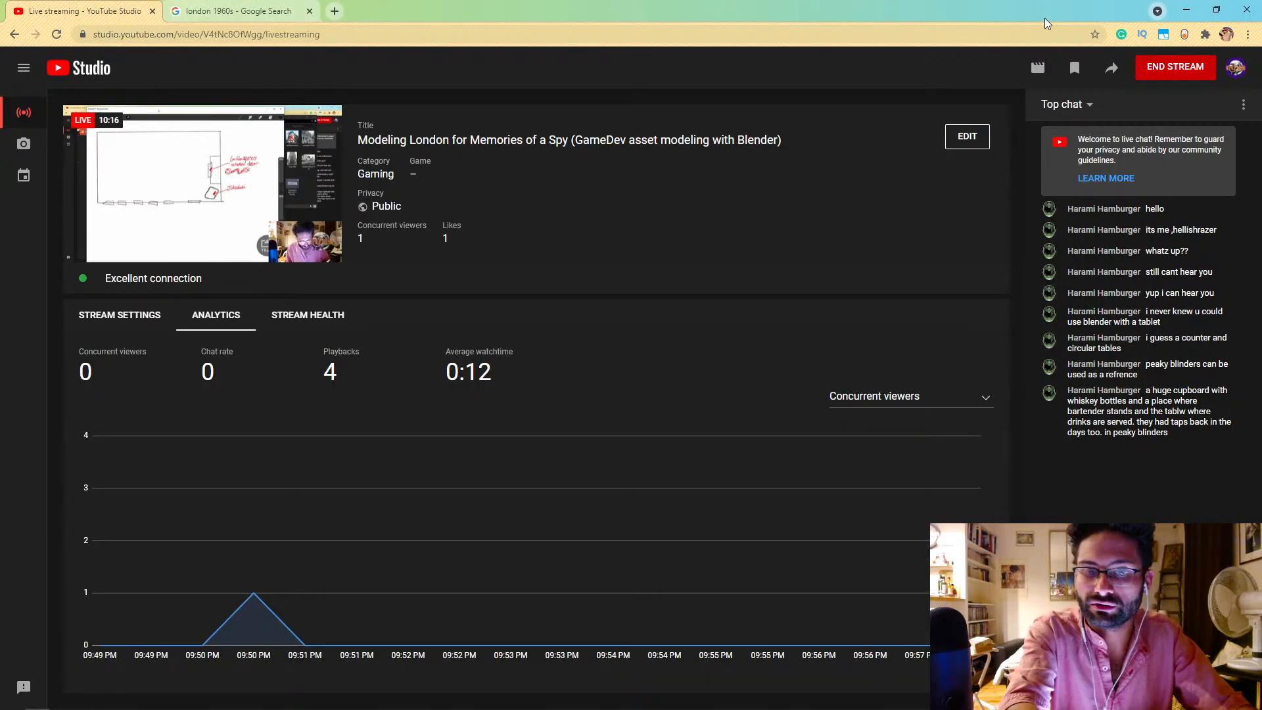
{"action": "key", "text": "alt+Tab"}
{"action": "left_click", "coordinate": [519, 235]}
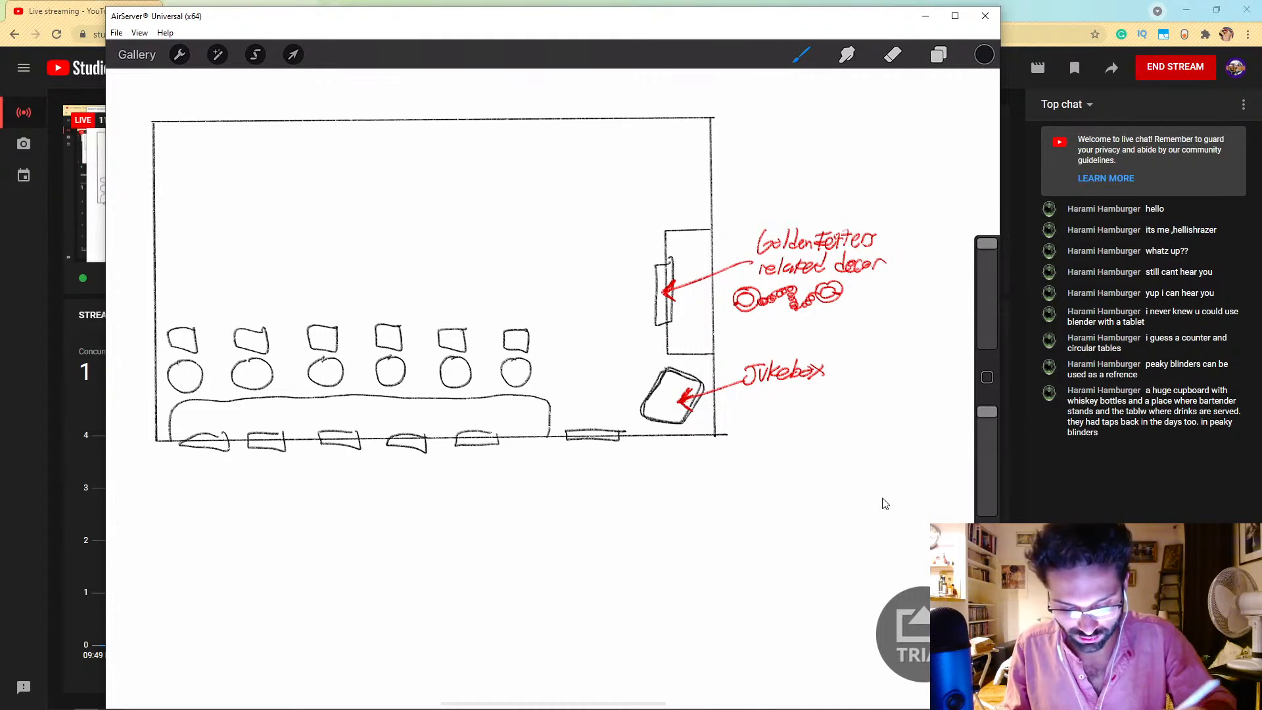
Step: Switch to the Photos app, look at the black-and-white pub bench photo, and return to the floor plan in AirServer
{"action": "key", "text": "alt+Tab"}
{"action": "key", "text": "alt+Tab"}
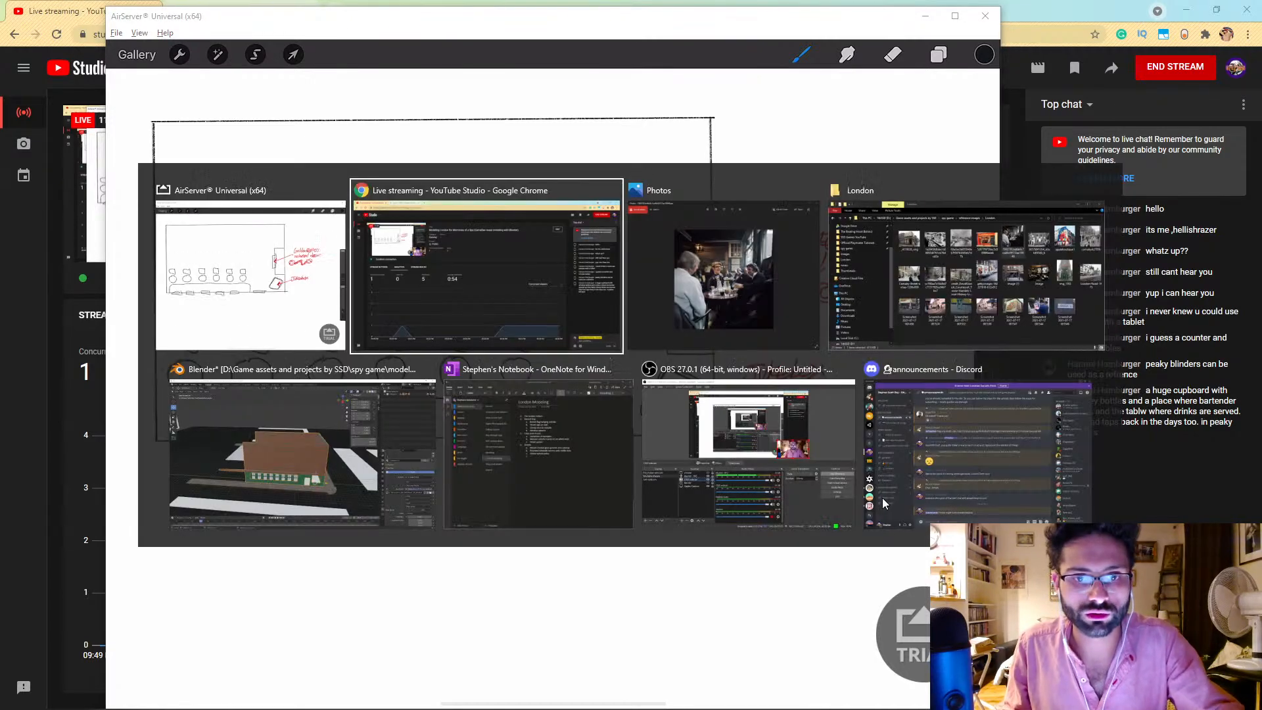
{"action": "key", "text": "Right"}
{"action": "key", "text": "Right"}
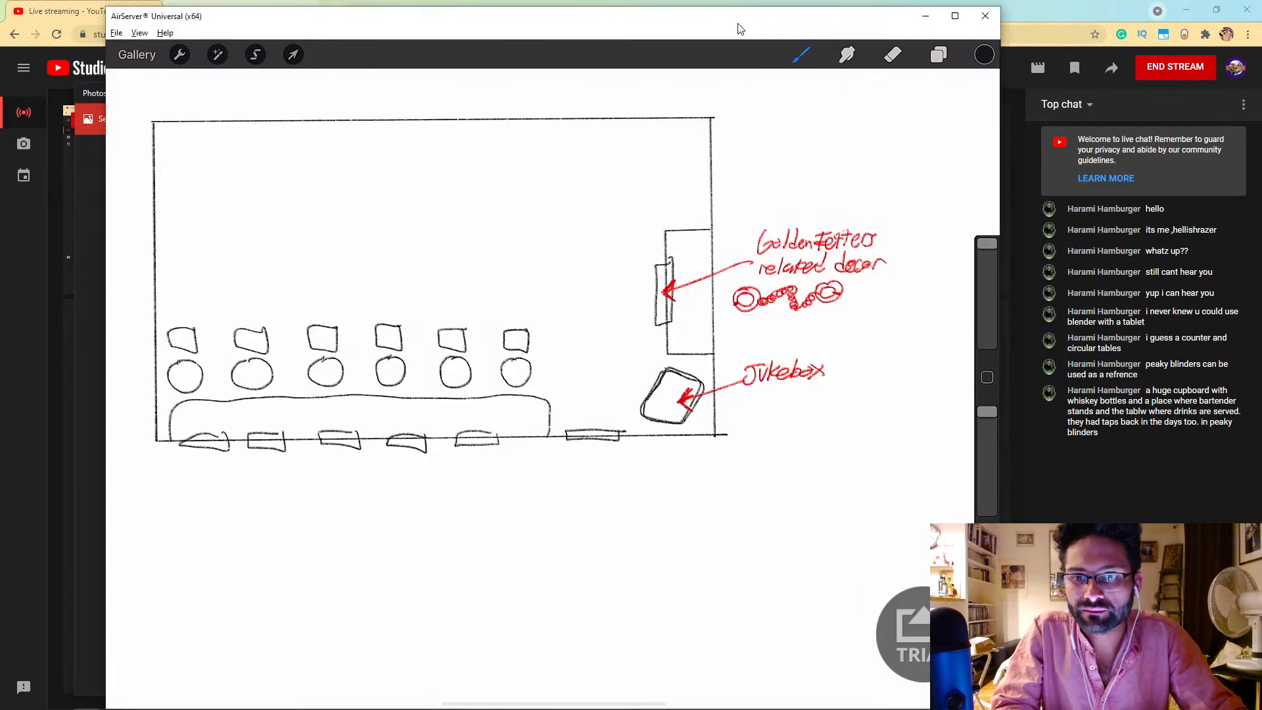
{"action": "left_click", "coordinate": [741, 29]}
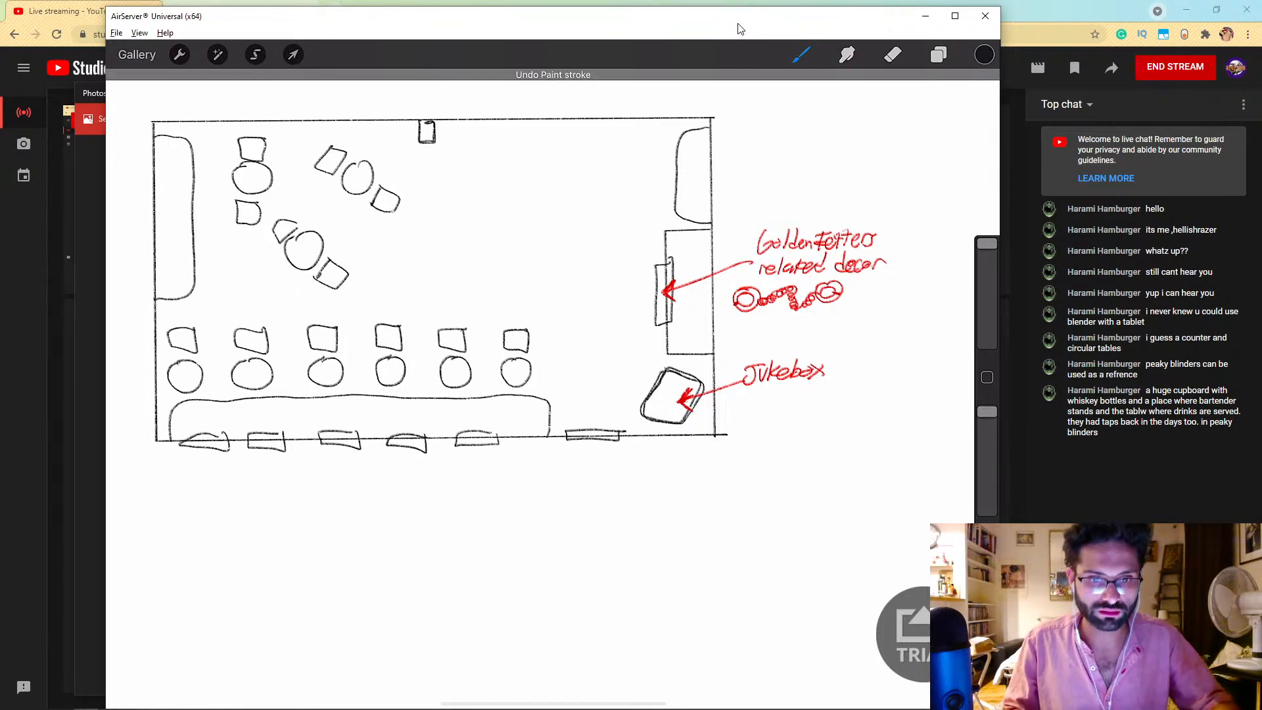
Step: Switch to Chrome and replace the existing Google search with "1960s pub london"
{"action": "key", "text": "alt+Tab"}
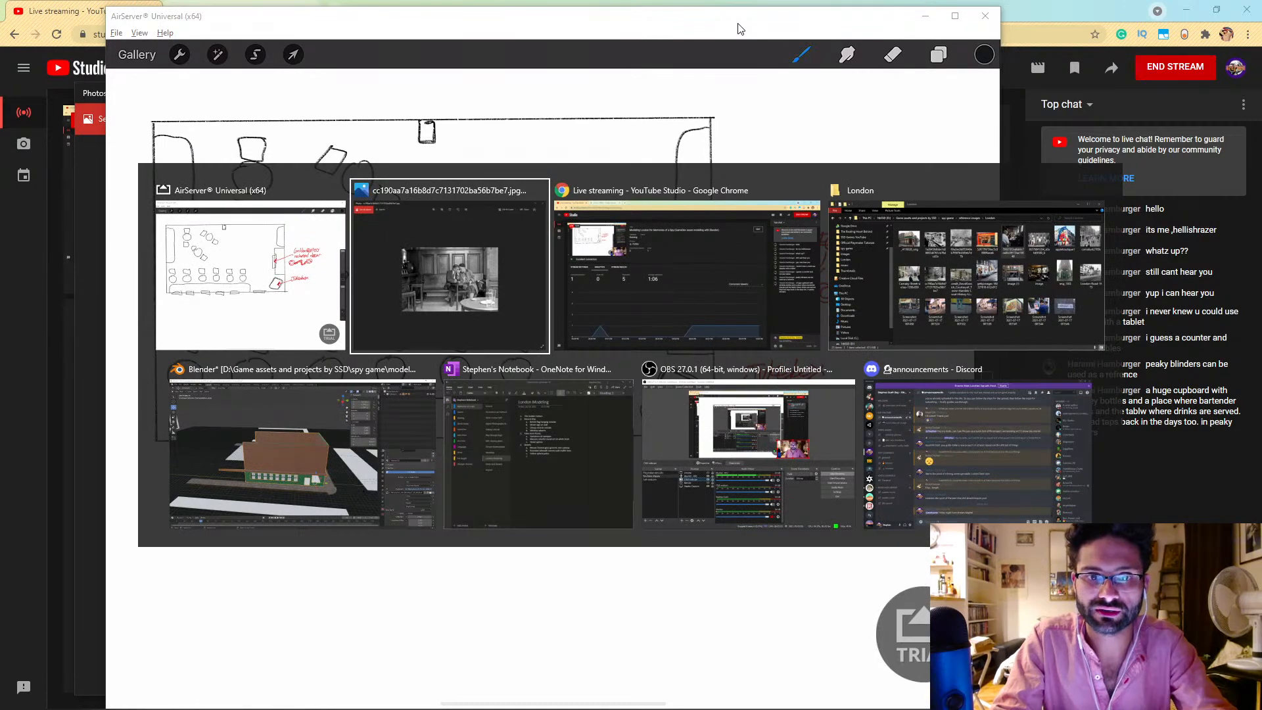
{"action": "key", "text": "alt+Tab"}
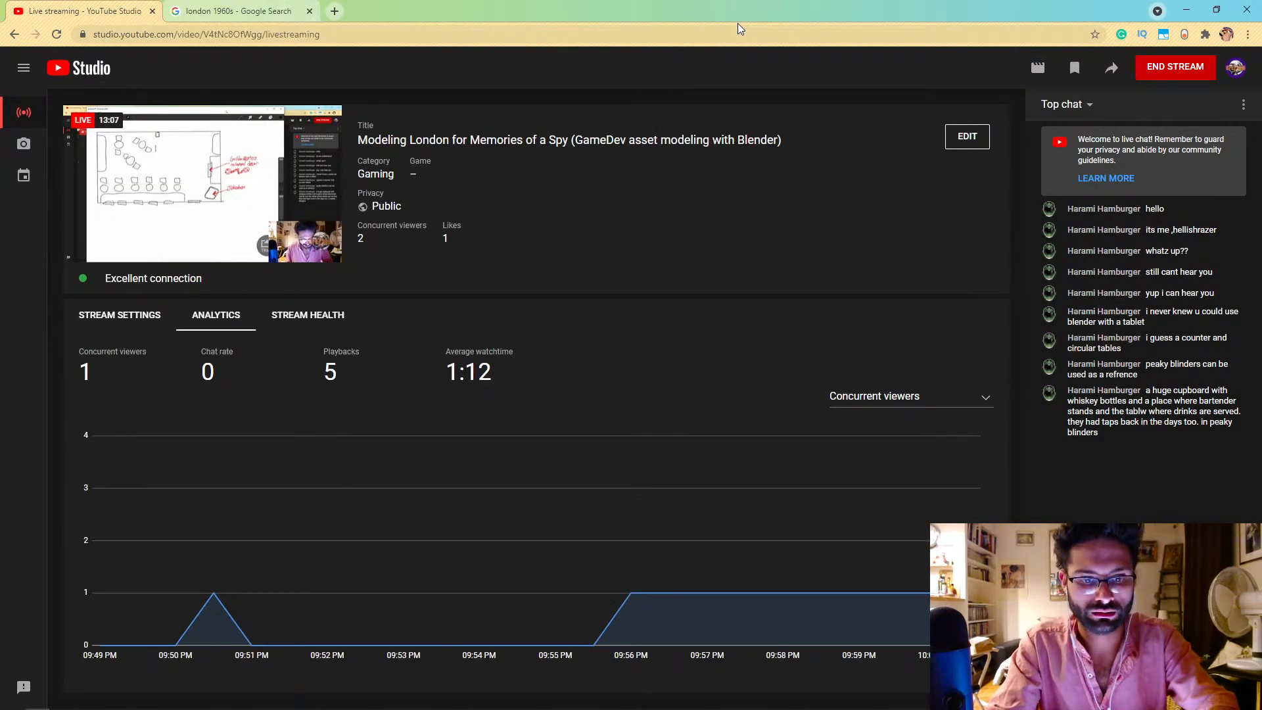
{"action": "key", "text": "ctrl+t"}
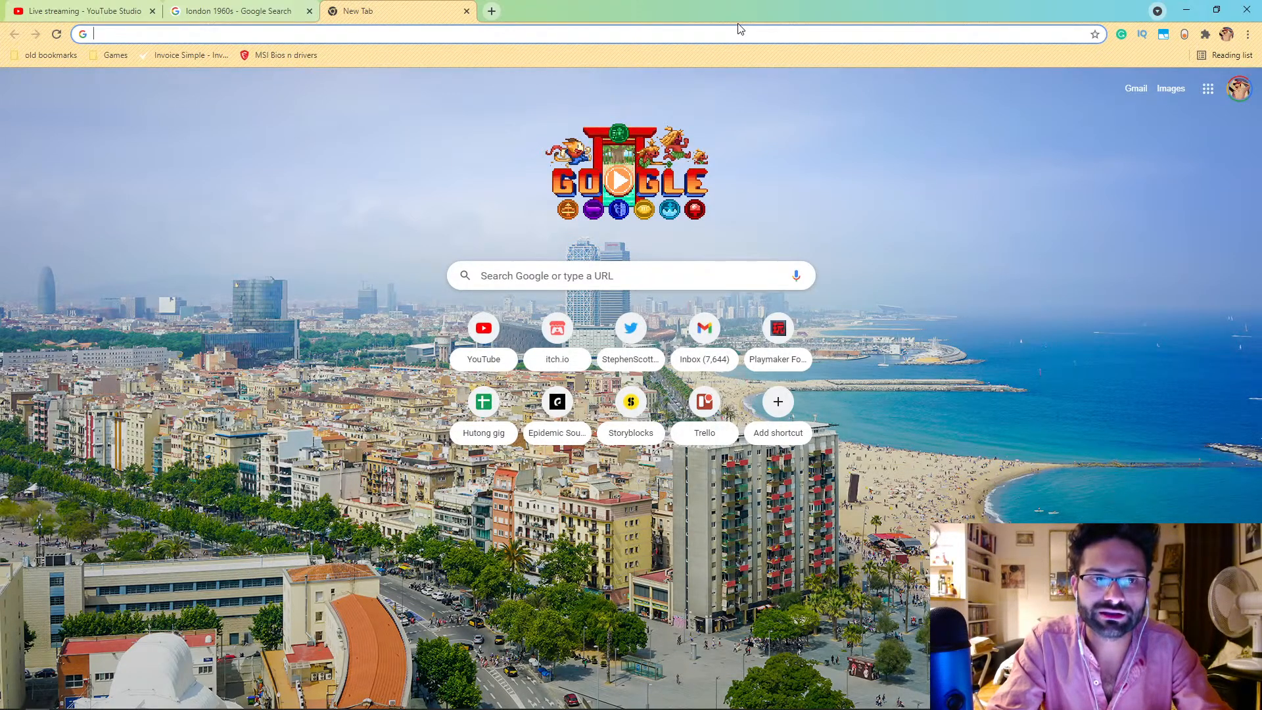
{"action": "key", "text": "ctrl+w"}
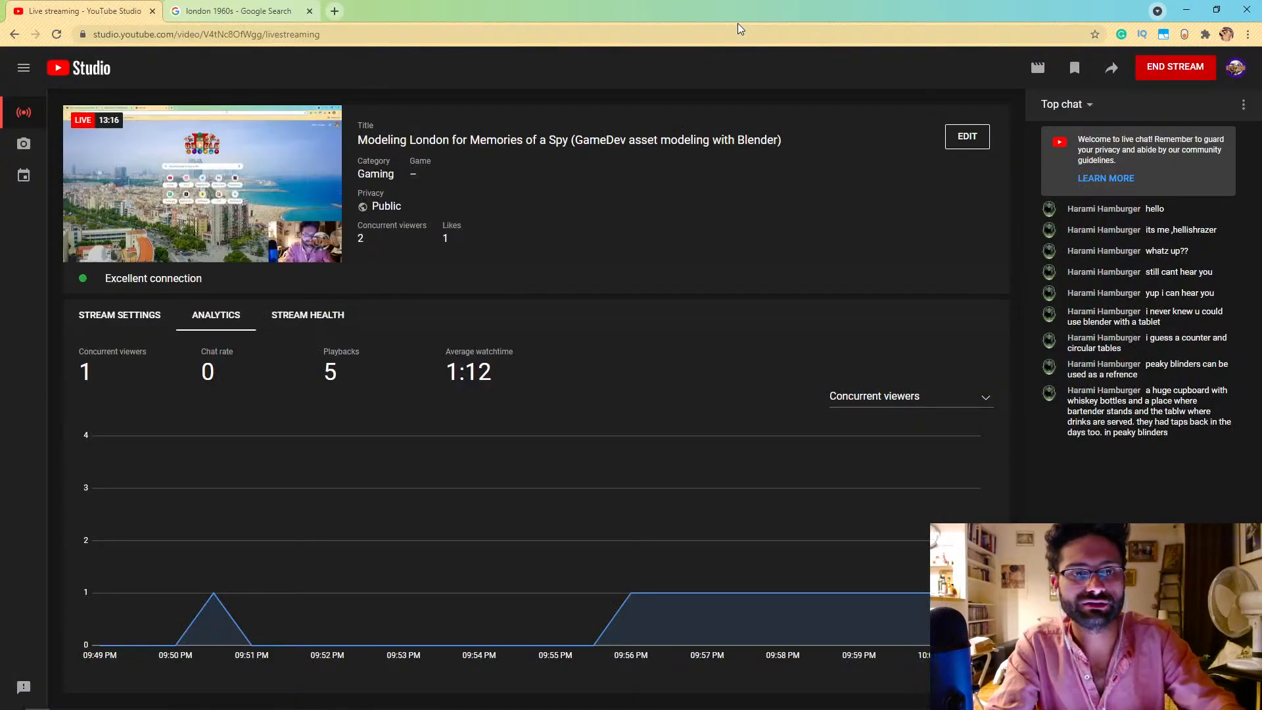
{"action": "left_click", "coordinate": [219, 7]}
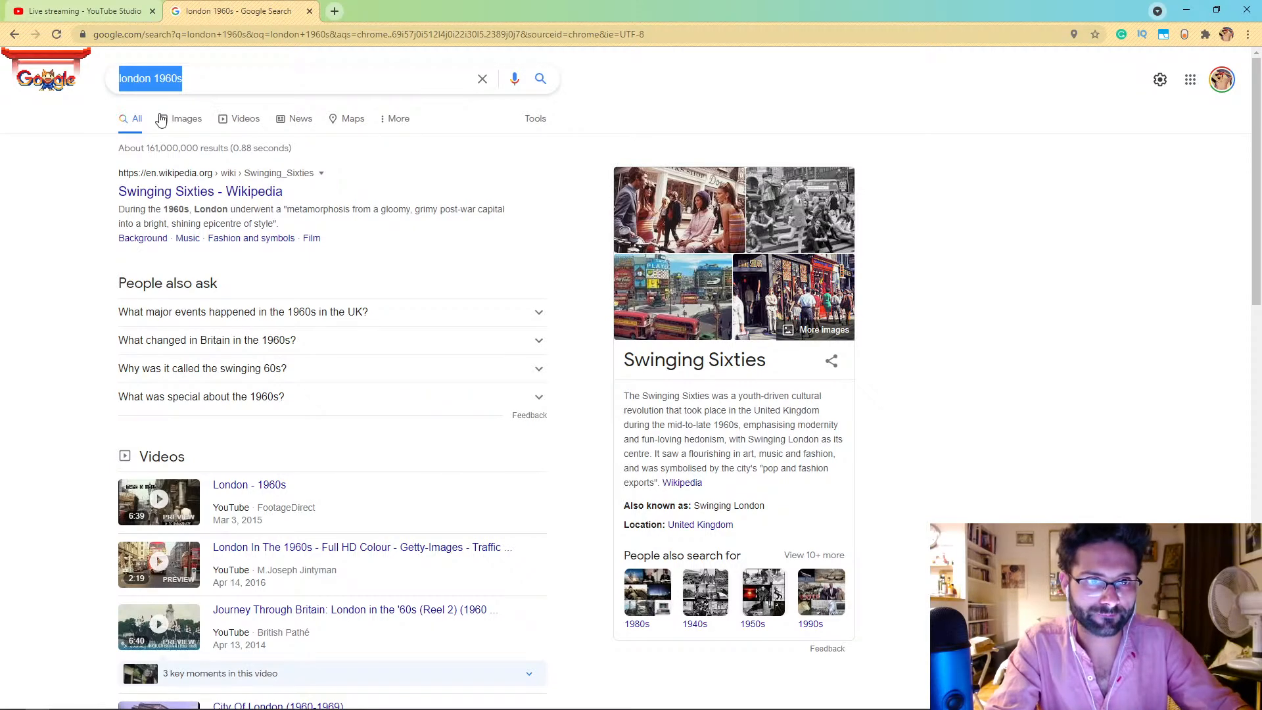
{"action": "type", "text": "1"}
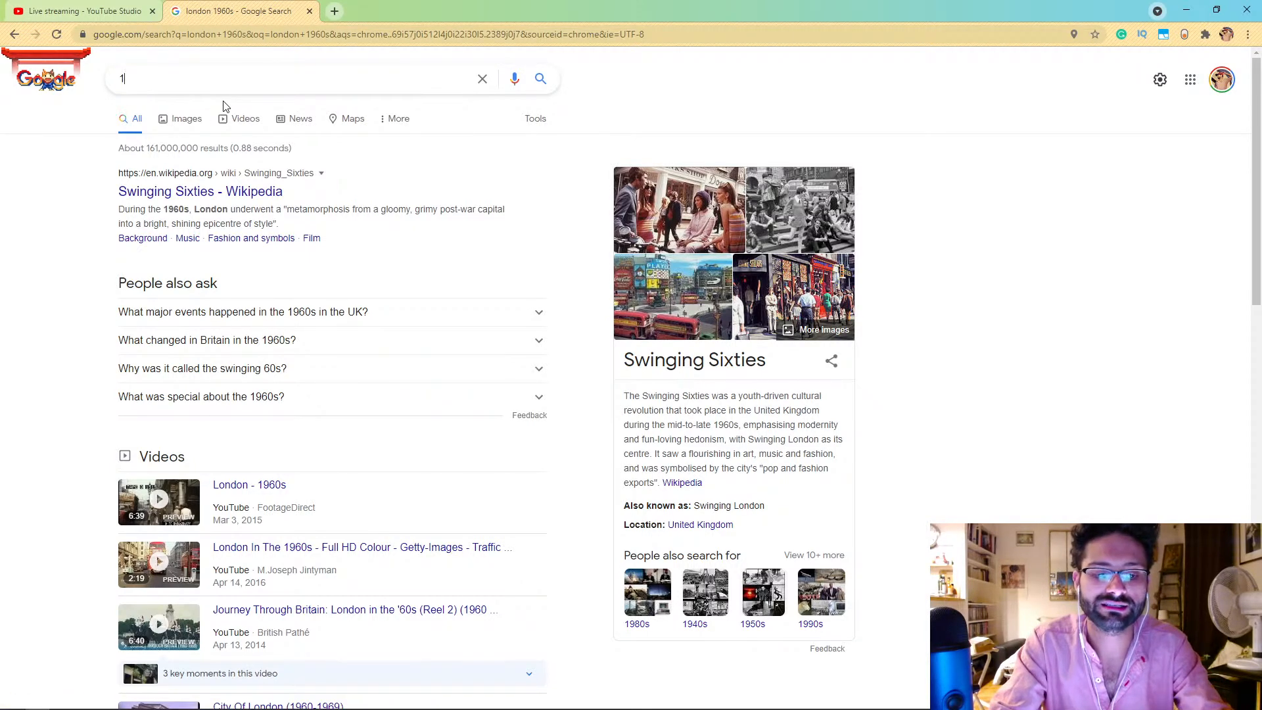
{"action": "type", "text": "960s pub london"}
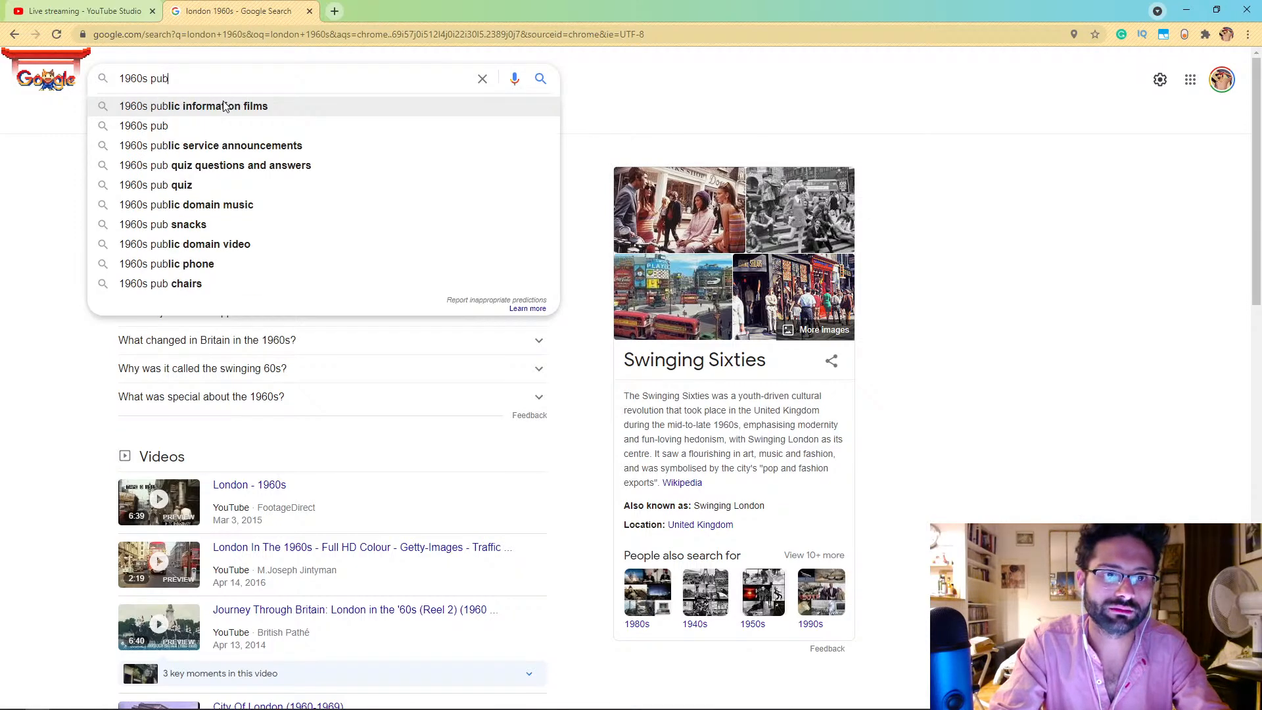
{"action": "key", "text": "Return"}
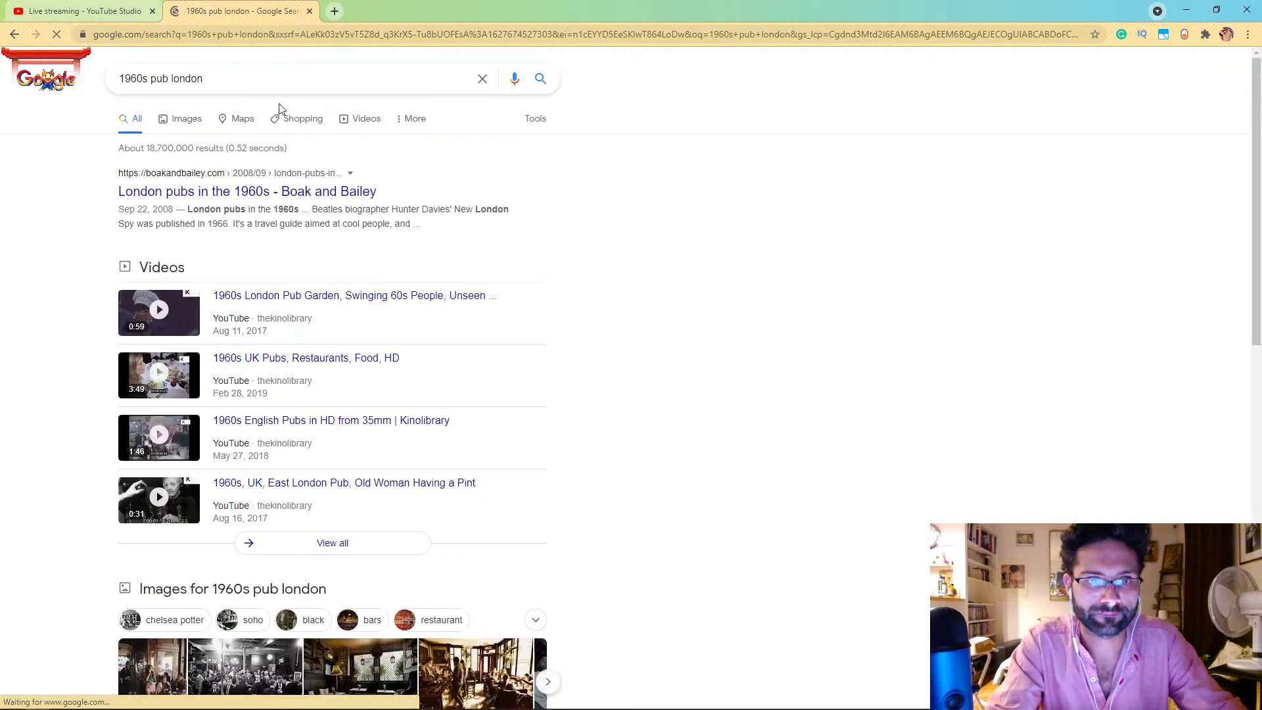
Step: Show the image results and browse enlarged pub photos from the Carpenters Arms to Time Out's historic pub interior
{"action": "left_click", "coordinate": [180, 118]}
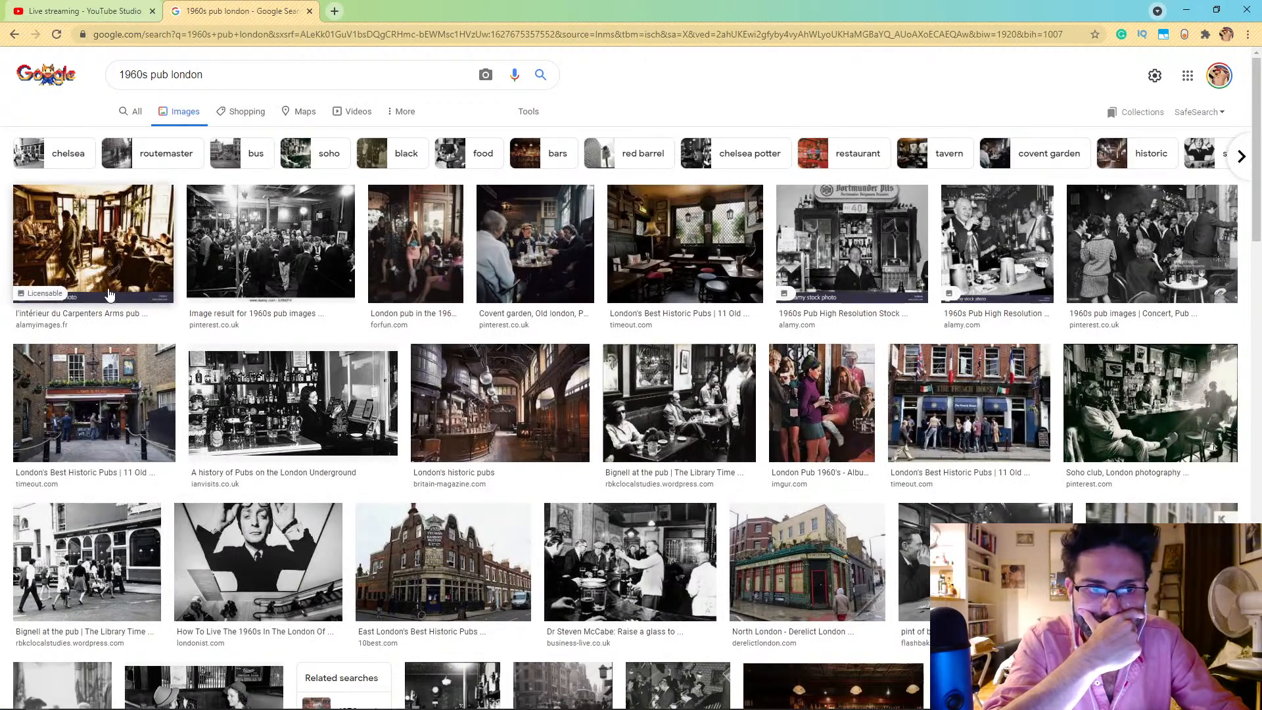
{"action": "left_click", "coordinate": [92, 230]}
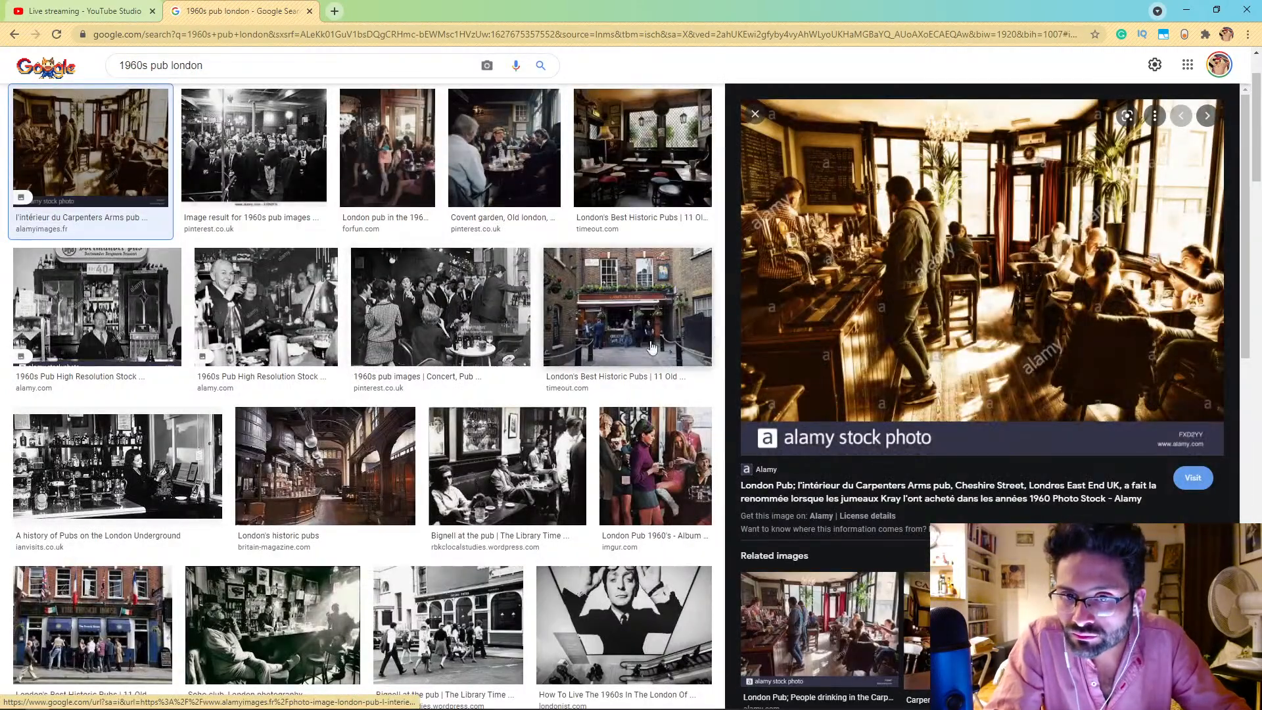
{"action": "key", "text": "Right"}
{"action": "key", "text": "Right"}
{"action": "key", "text": "Right"}
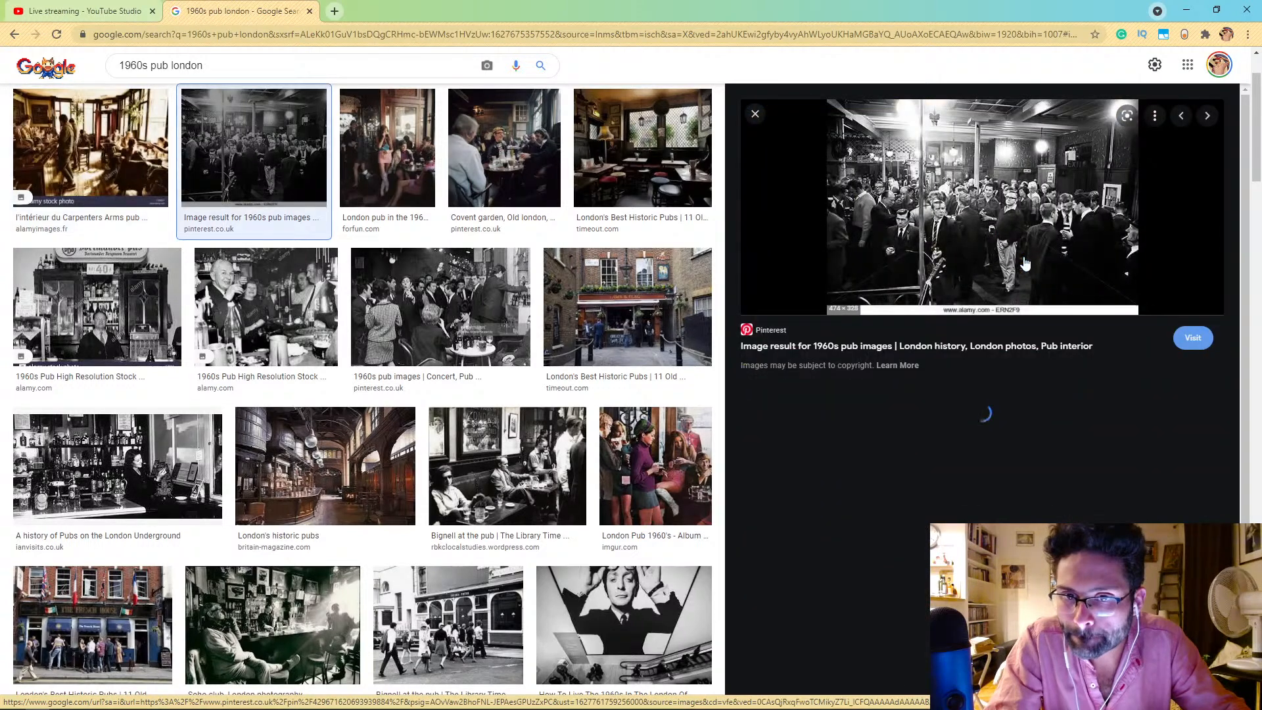
{"action": "key", "text": "Right"}
{"action": "key", "text": "Right"}
{"action": "key", "text": "Right"}
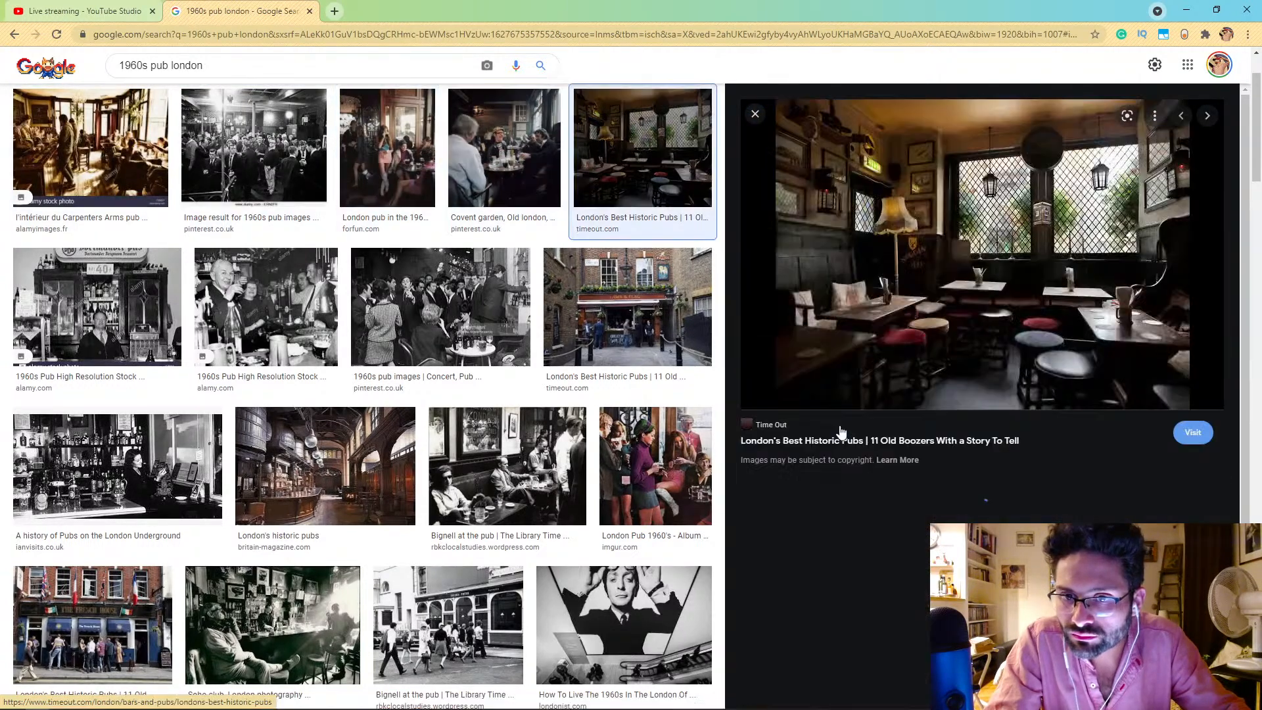
Step: Browse more enlarged pub photos through the Lamb & Flag exterior to Britain Magazine's historic pub interior with the curved wooden bar
{"action": "key", "text": "Left"}
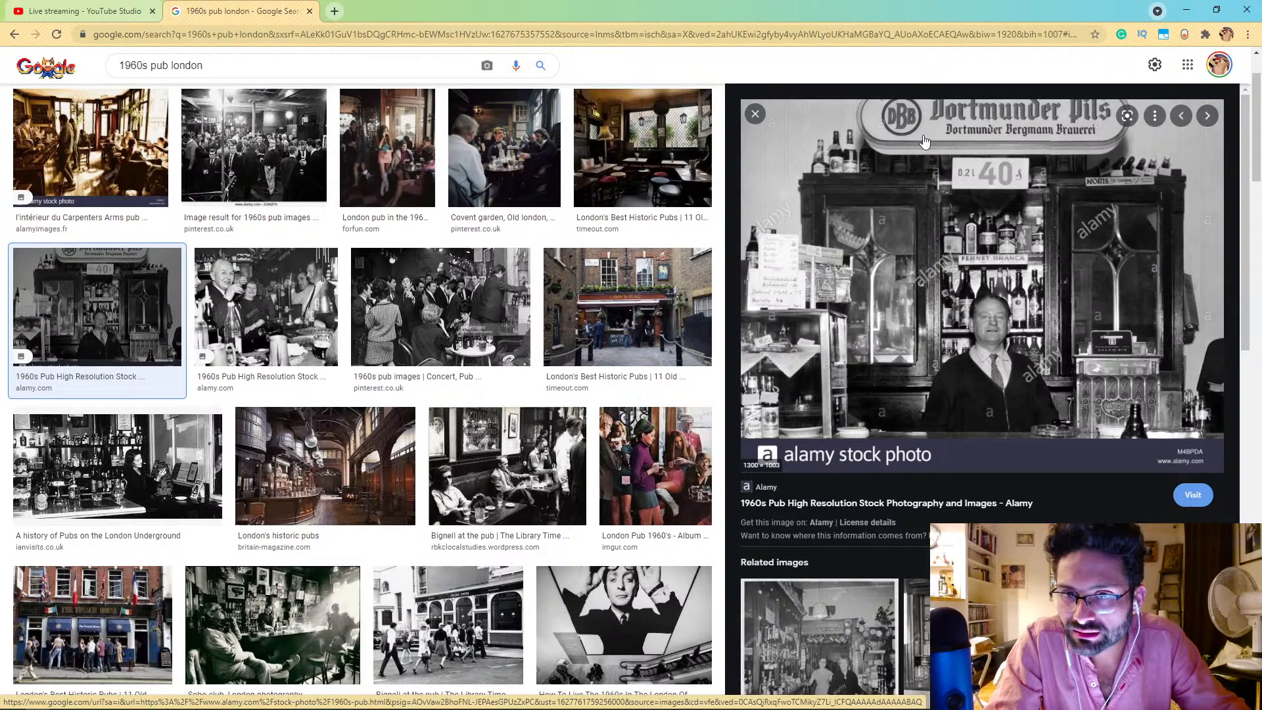
{"action": "key", "text": "Right"}
{"action": "key", "text": "Right"}
{"action": "key", "text": "Right"}
{"action": "key", "text": "Left"}
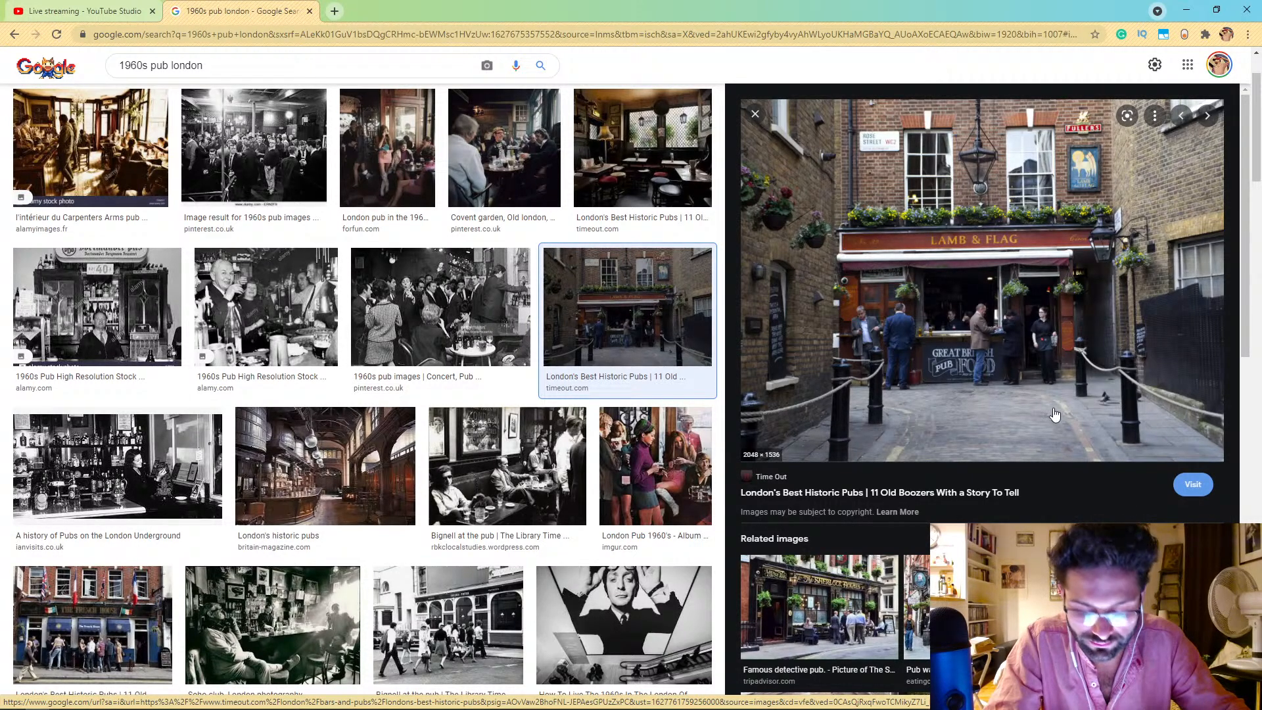
{"action": "key", "text": "Right"}
{"action": "key", "text": "Right"}
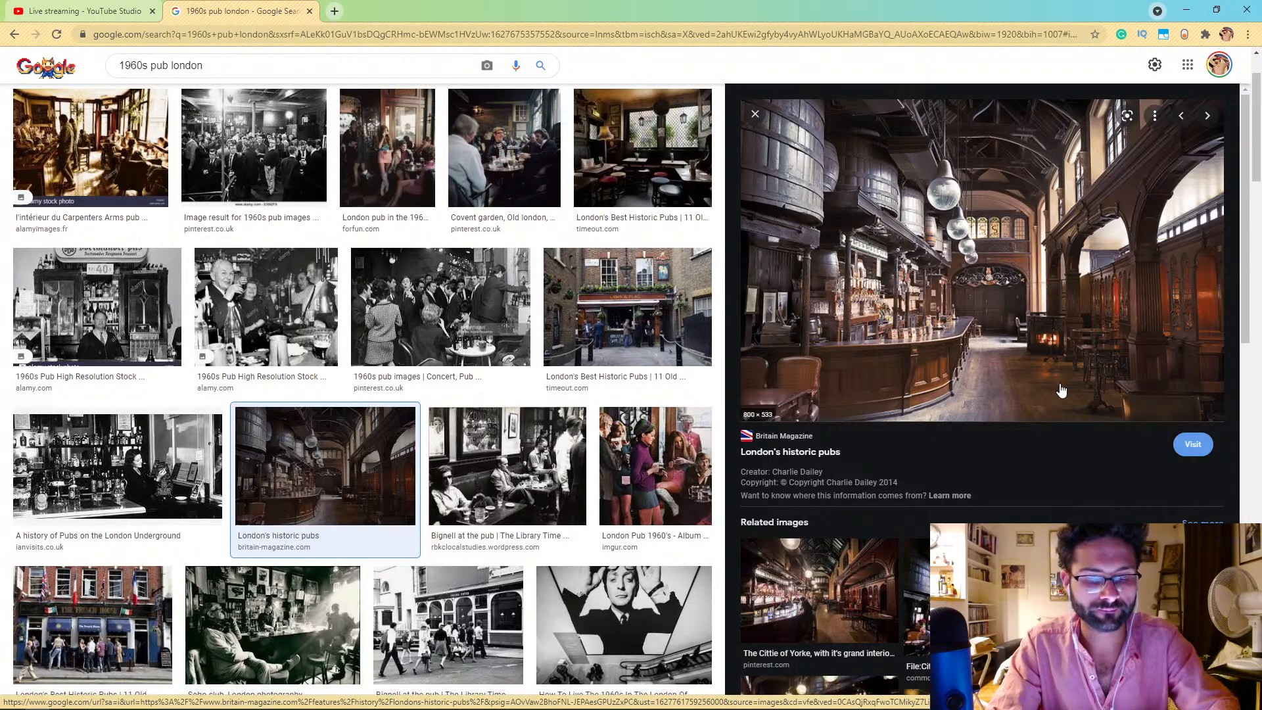
Step: Look at the floor plan in AirServer between views of Chrome, and check the live stream's chat in YouTube Studio
{"action": "key", "text": "alt+Tab"}
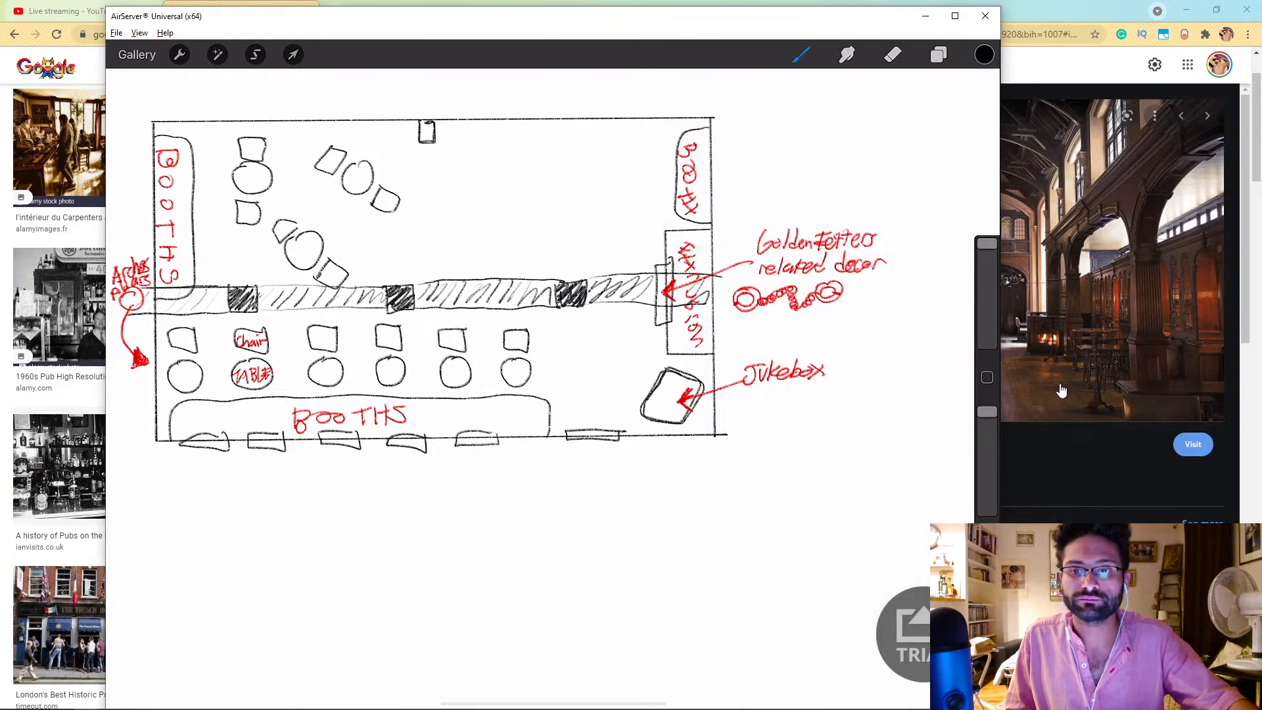
{"action": "key", "text": "alt+Tab"}
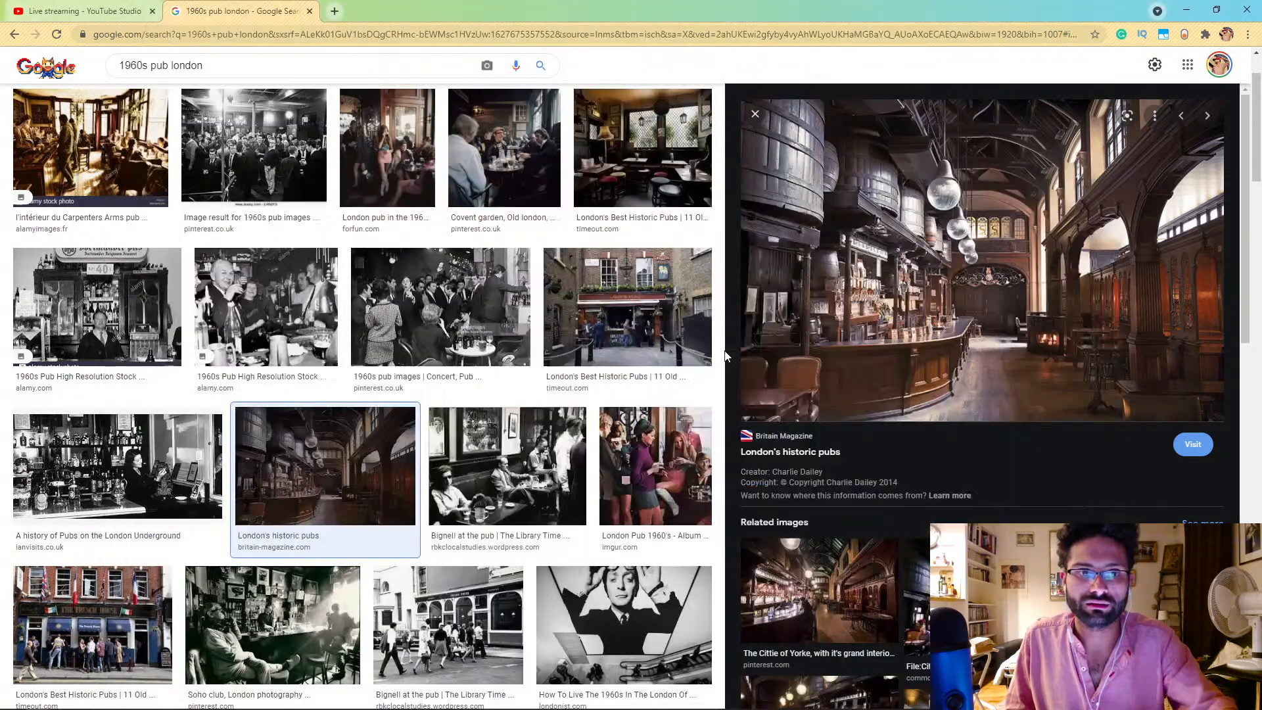
{"action": "left_click", "coordinate": [88, 9]}
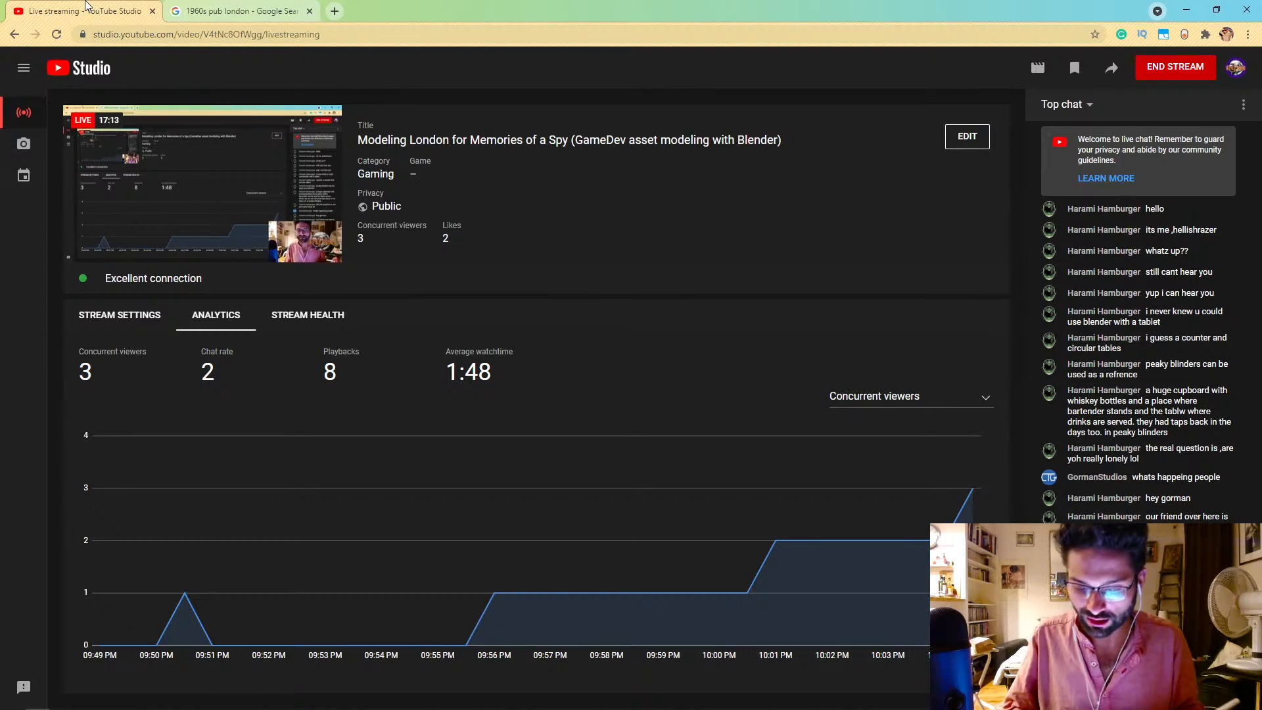
{"action": "key", "text": "alt+Tab"}
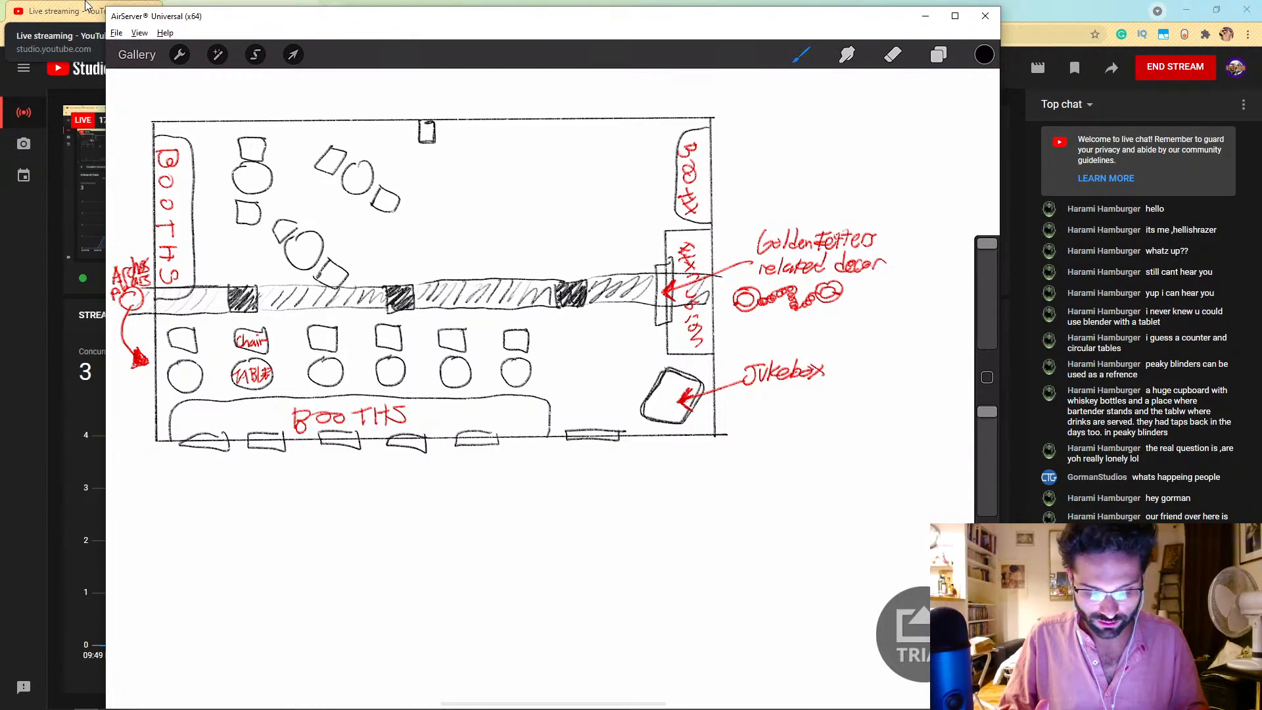
{"action": "key", "text": "alt+Tab"}
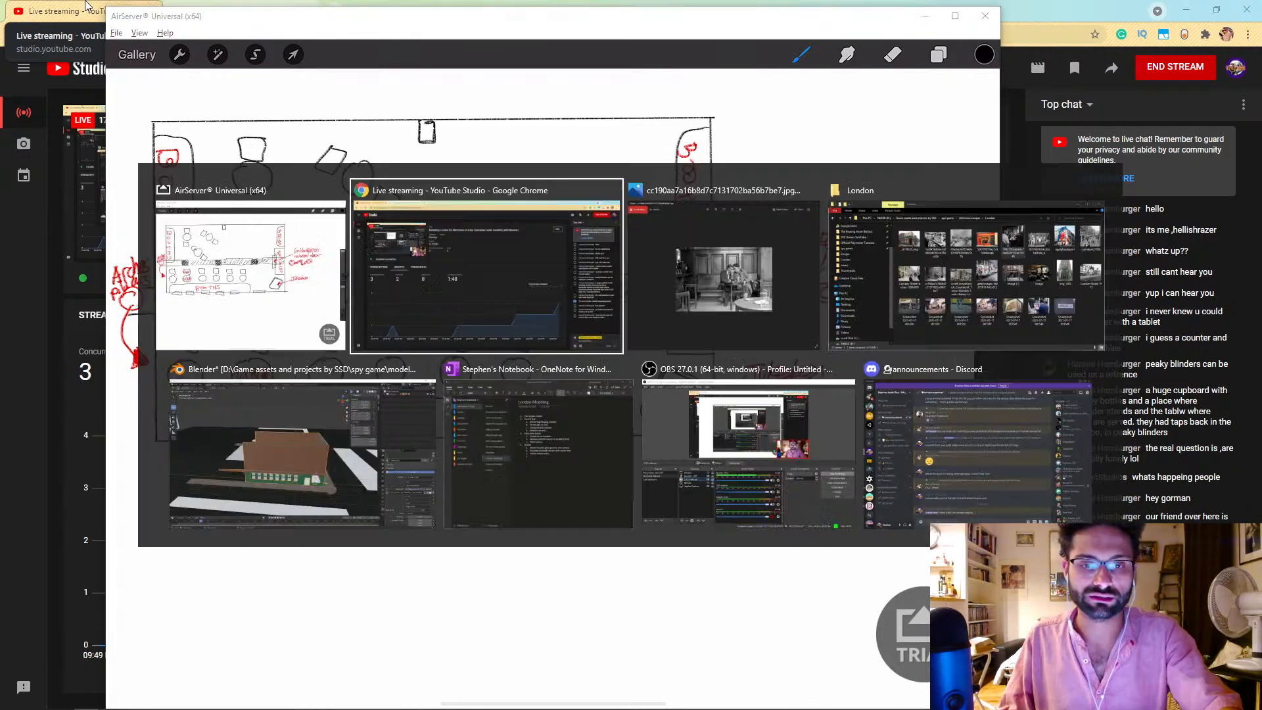
{"action": "key", "text": "alt+Tab"}
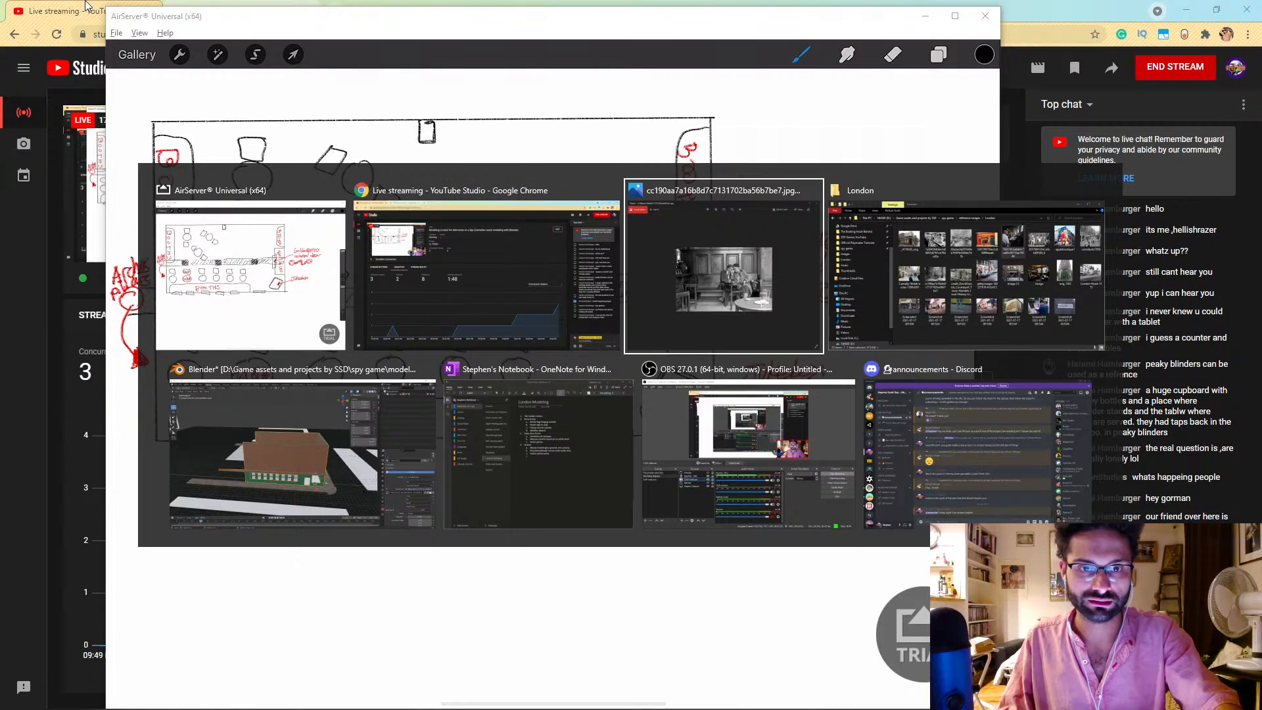
{"action": "key", "text": "alt+shift+Tab"}
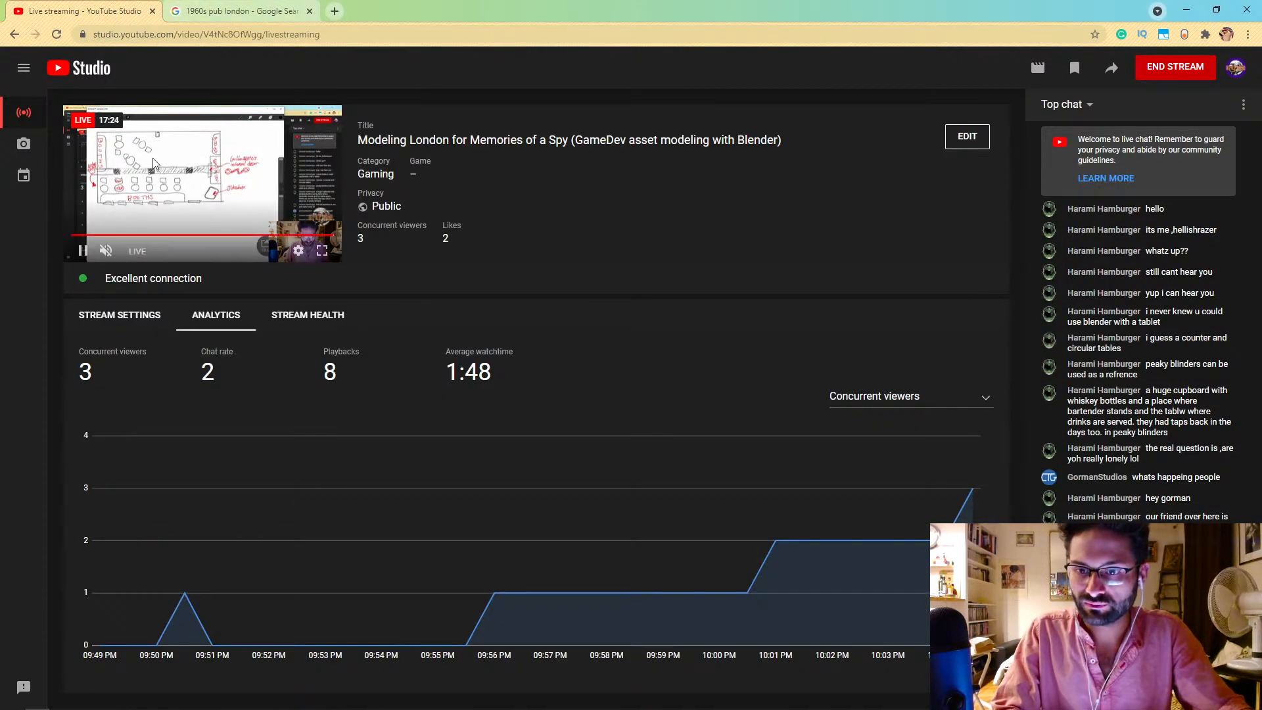
Step: Return to the "1960s pub london" images and browse from the French House and Soho club photos to Business Live's black-and-white bar photo
{"action": "left_click", "coordinate": [238, 12]}
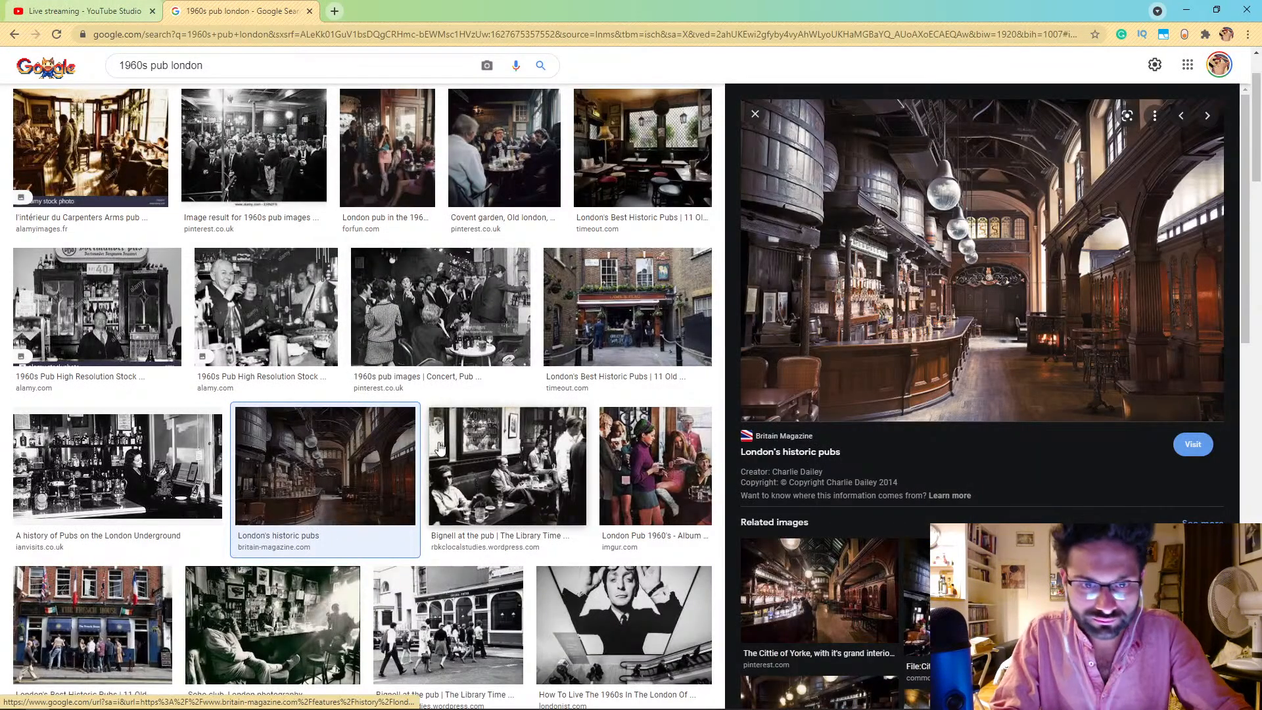
{"action": "key", "text": "Right"}
{"action": "key", "text": "Right"}
{"action": "key", "text": "Right"}
{"action": "key", "text": "Right"}
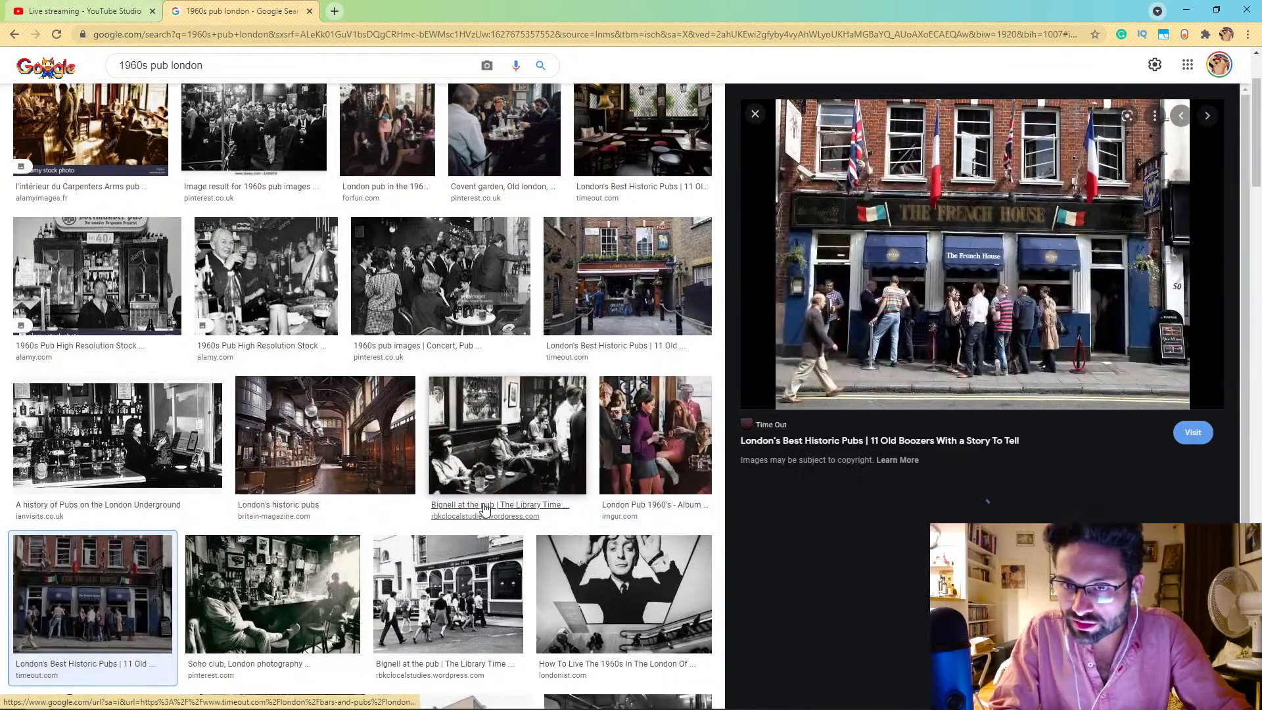
{"action": "key", "text": "Right"}
{"action": "key", "text": "Left"}
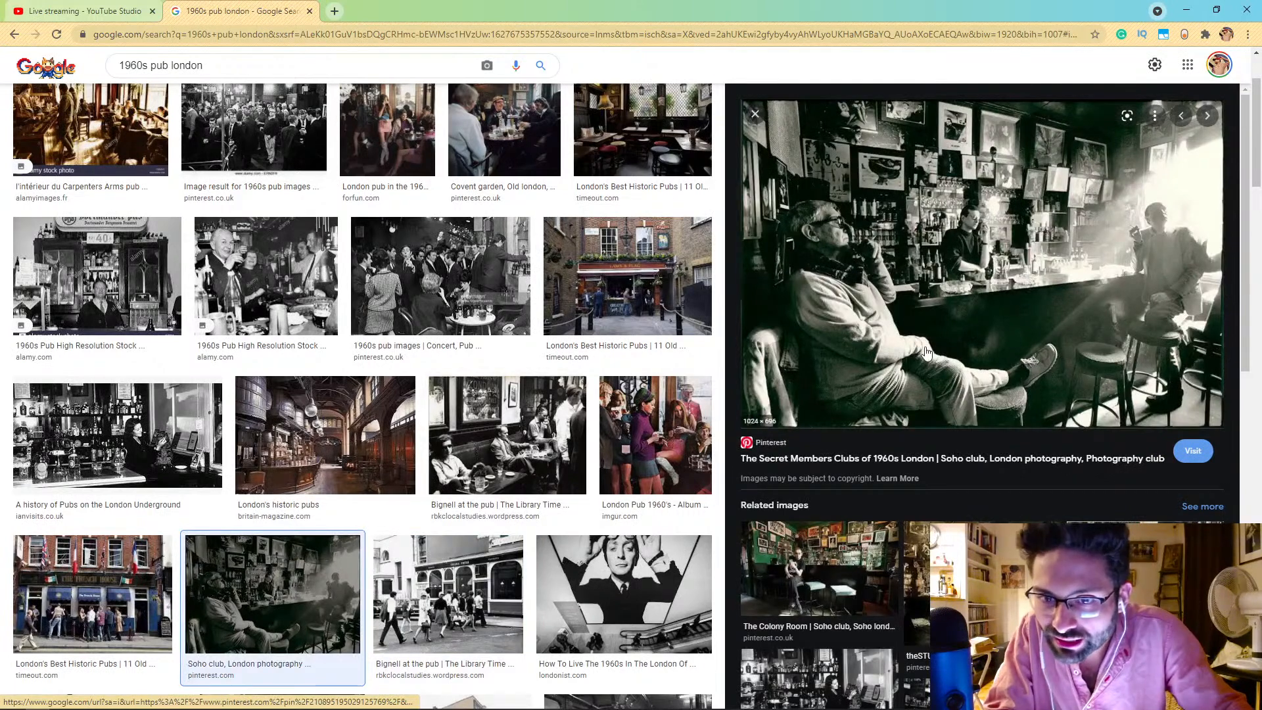
{"action": "key", "text": "Right"}
{"action": "key", "text": "Right"}
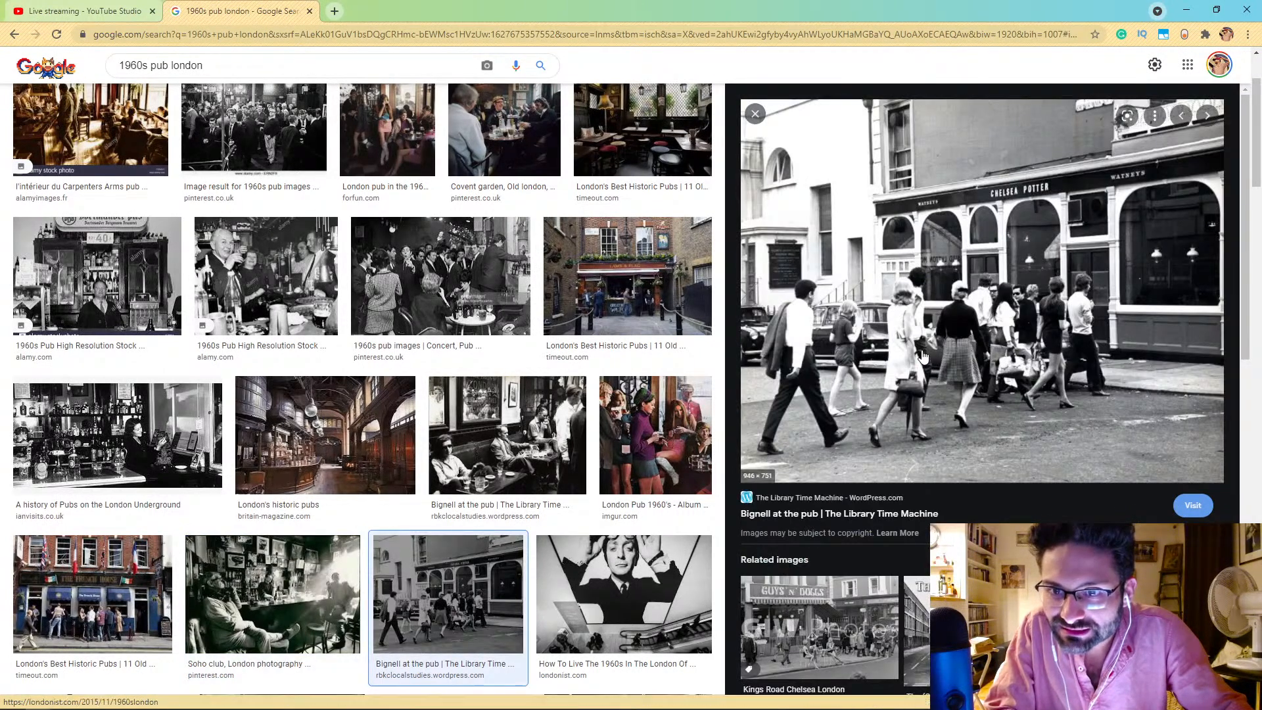
{"action": "key", "text": "Right"}
{"action": "key", "text": "Right"}
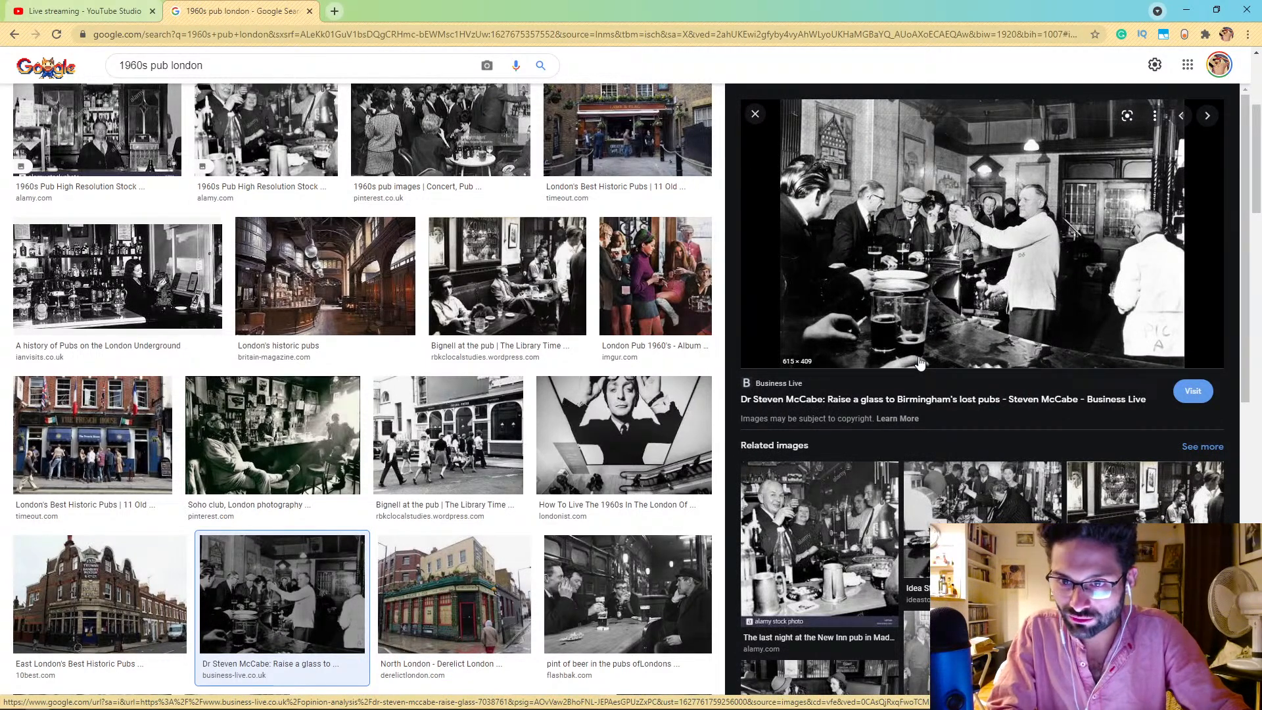
Step: Browse the enlarged photos past the Blue Posts pub and DesignMyNight's retro bar to the public house on Edgware Road
{"action": "key", "text": "Right"}
{"action": "key", "text": "Right"}
{"action": "key", "text": "Right"}
{"action": "key", "text": "Right"}
{"action": "key", "text": "Right"}
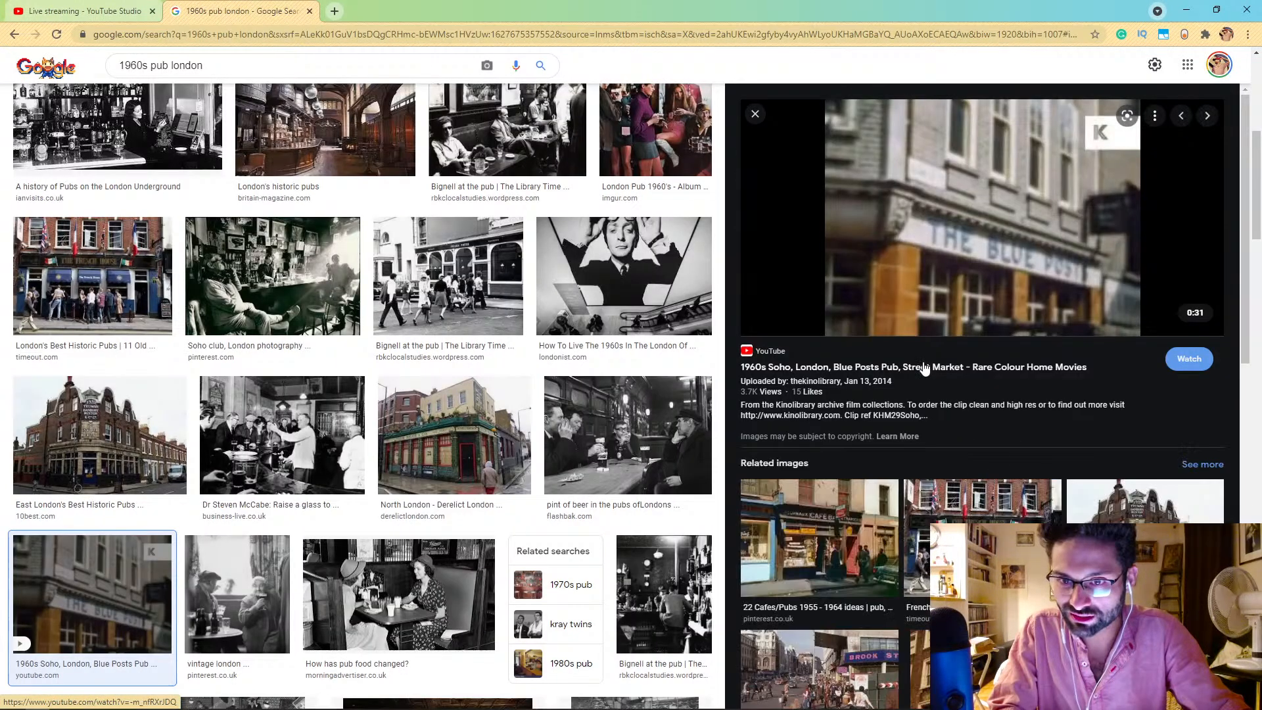
{"action": "key", "text": "Right"}
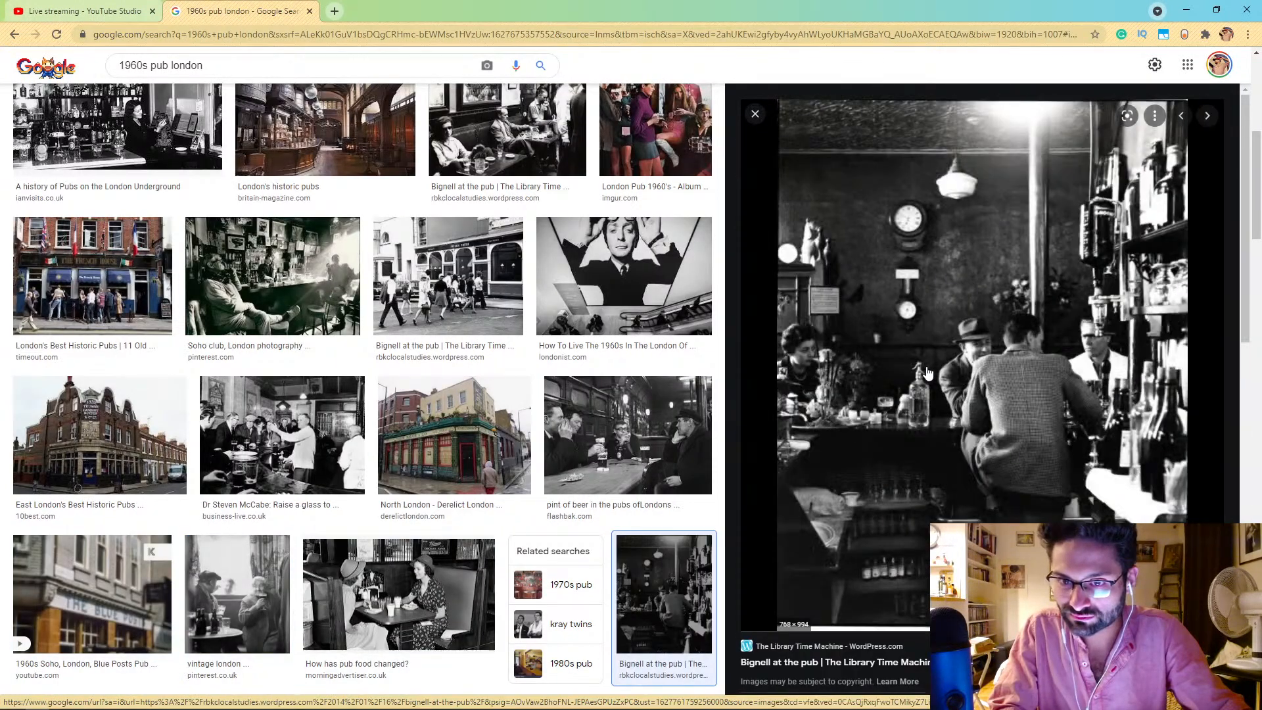
{"action": "key", "text": "Right"}
{"action": "key", "text": "Right"}
{"action": "key", "text": "Right"}
{"action": "key", "text": "Right"}
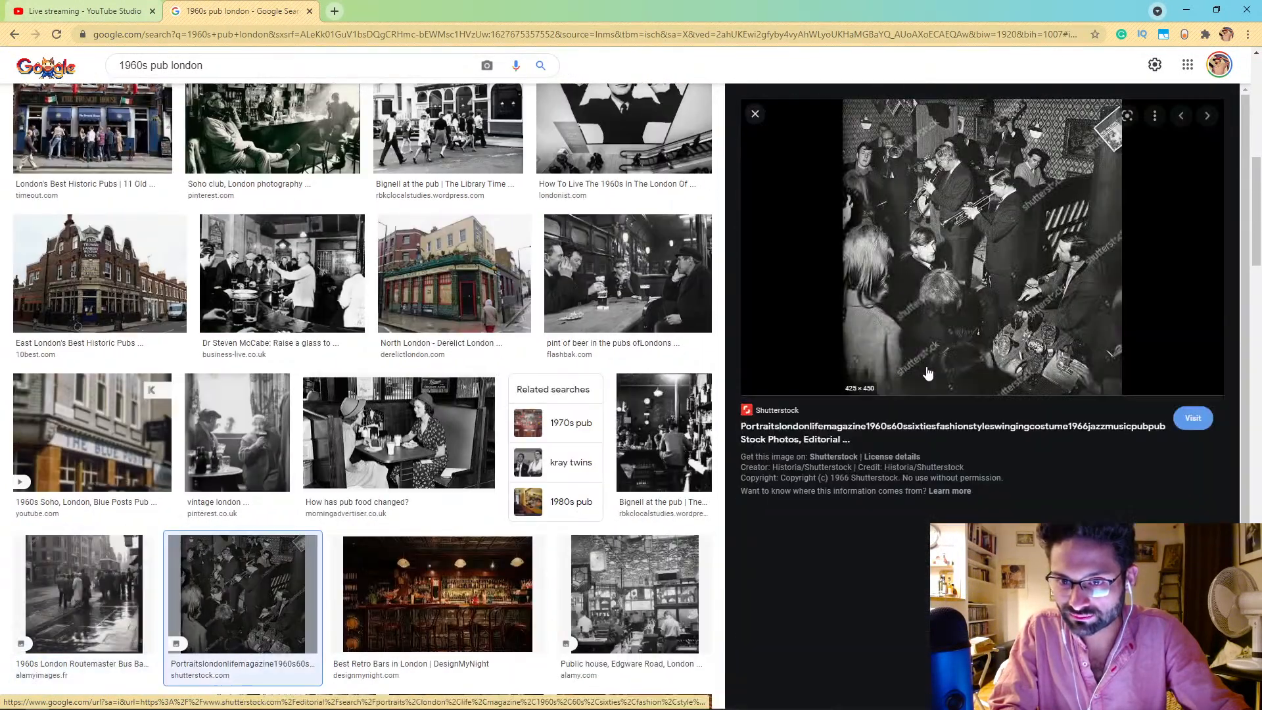
{"action": "key", "text": "Left"}
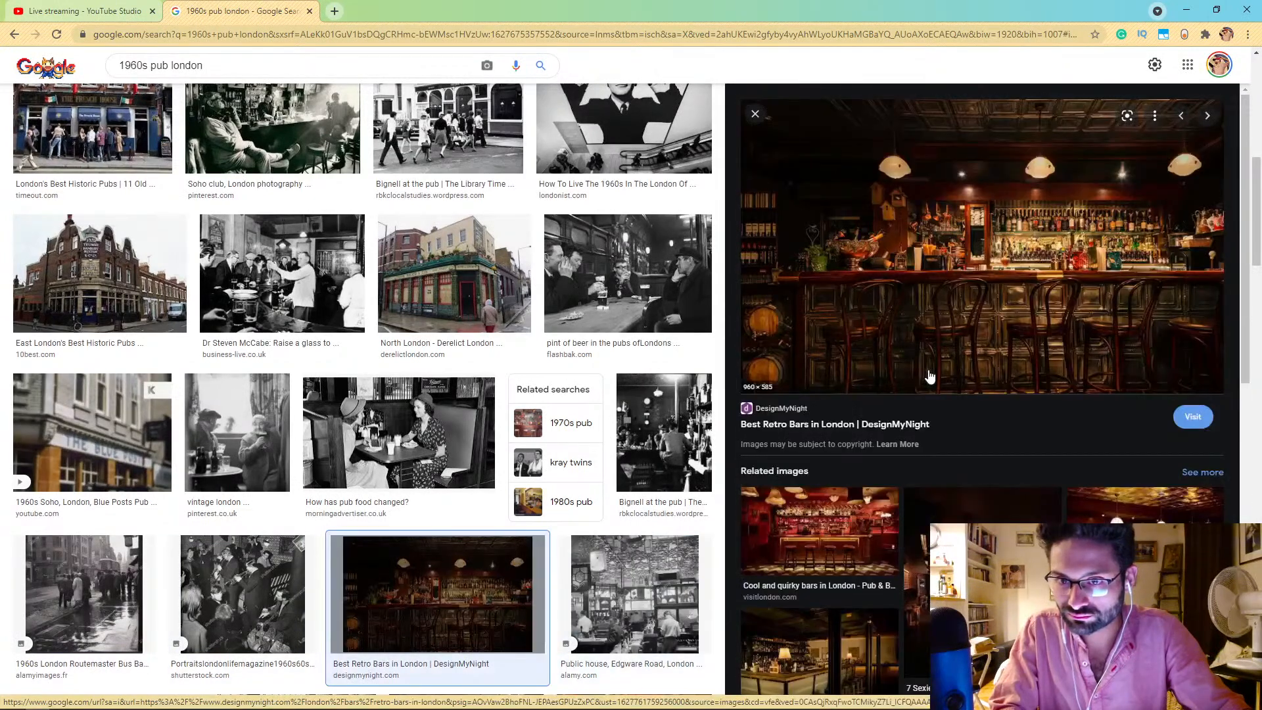
{"action": "key", "text": "Right"}
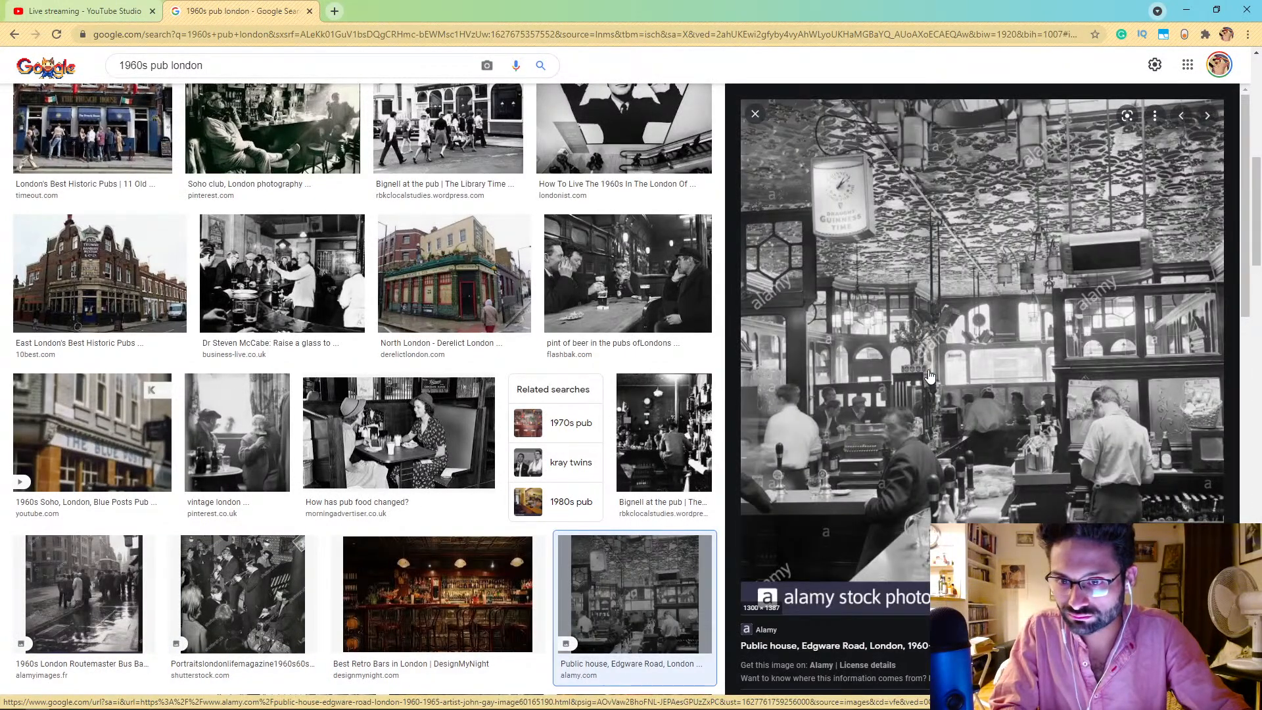
Step: Browse the enlarged photos through the East End card game to the panelled bar counter in Confidentials' old Manchester pubs image
{"action": "key", "text": "Right"}
{"action": "key", "text": "Right"}
{"action": "key", "text": "Right"}
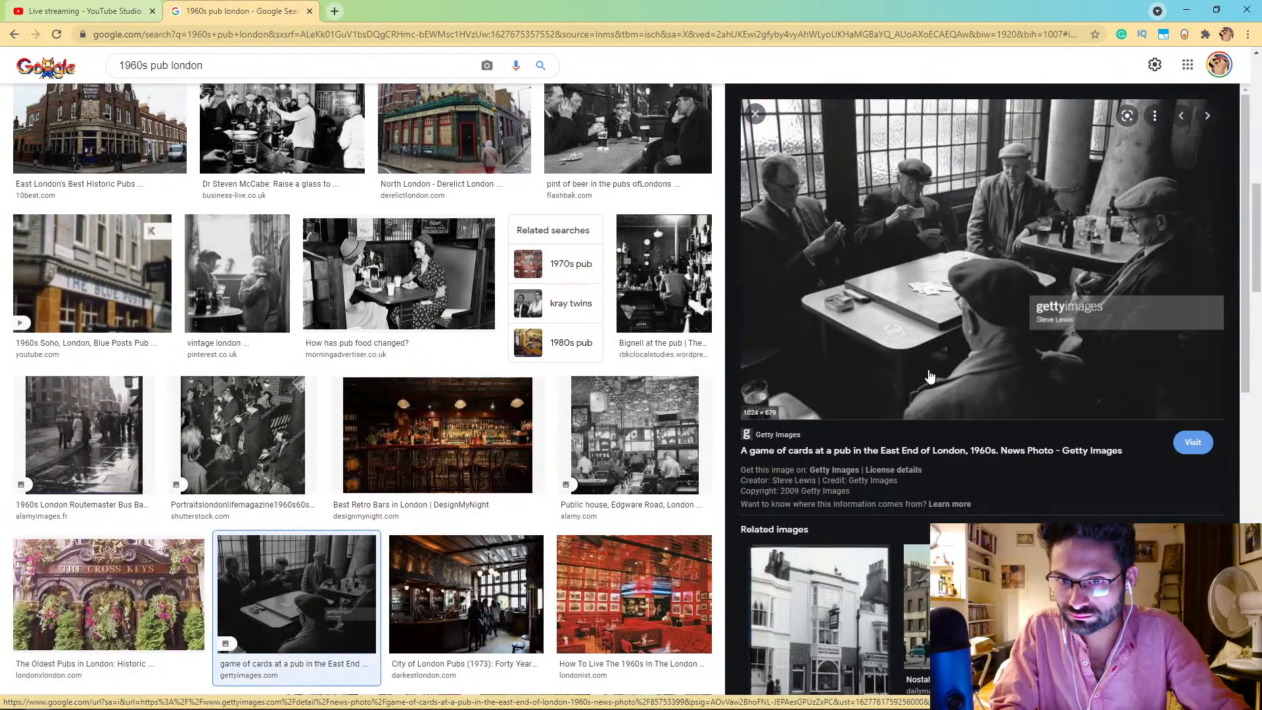
{"action": "key", "text": "Right"}
{"action": "key", "text": "Right"}
{"action": "key", "text": "Right"}
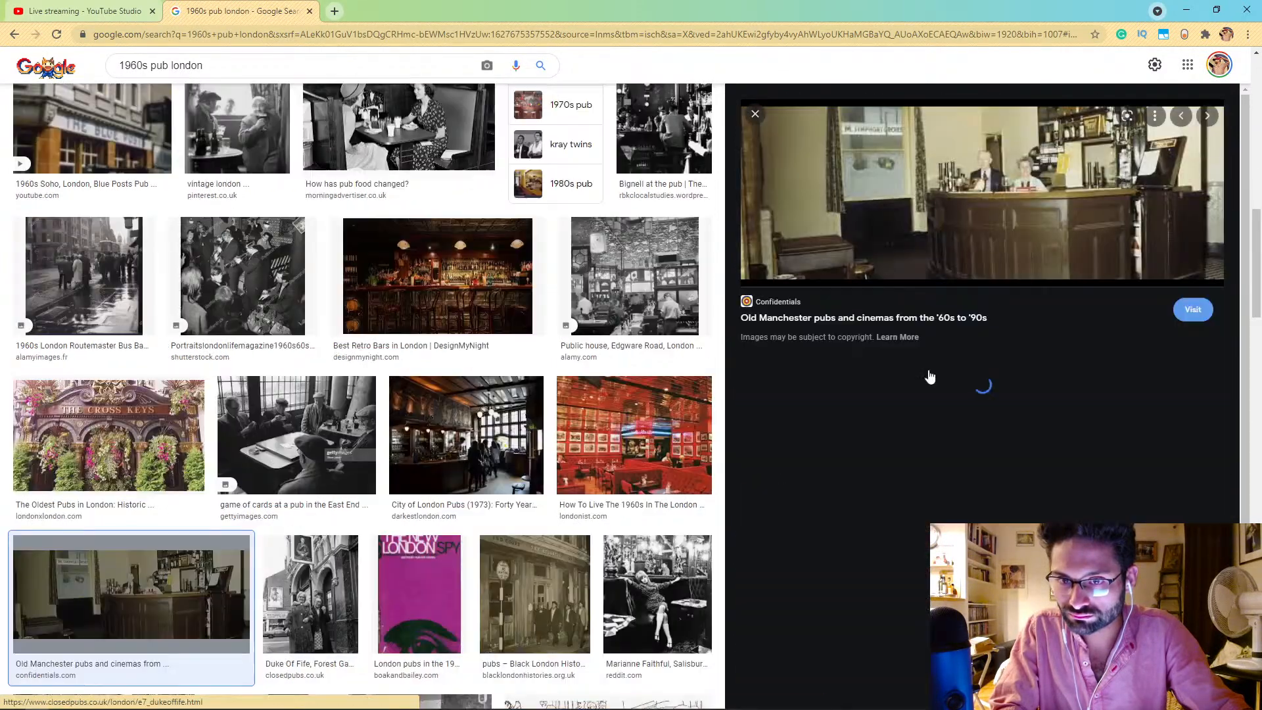
{"action": "key", "text": "Left"}
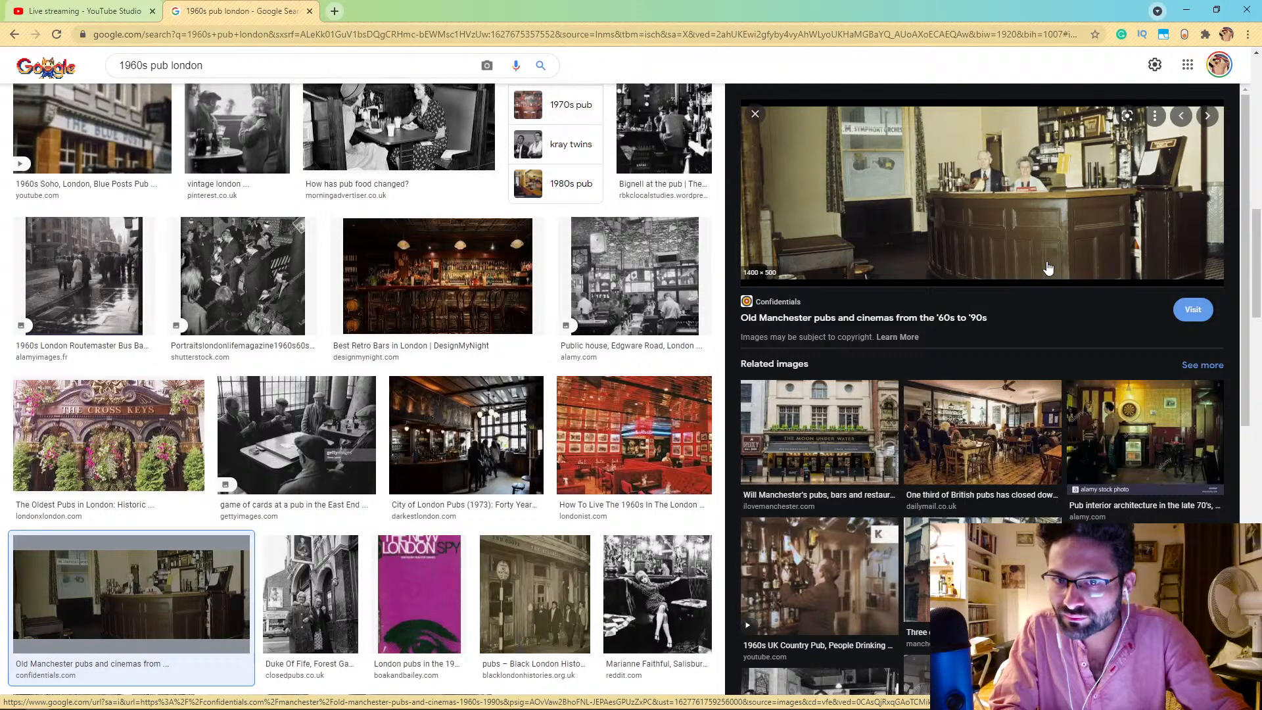
Step: Check the live stream's chat in YouTube Studio and switch to the floor plan sketch in AirServer
{"action": "key", "text": "alt+Tab"}
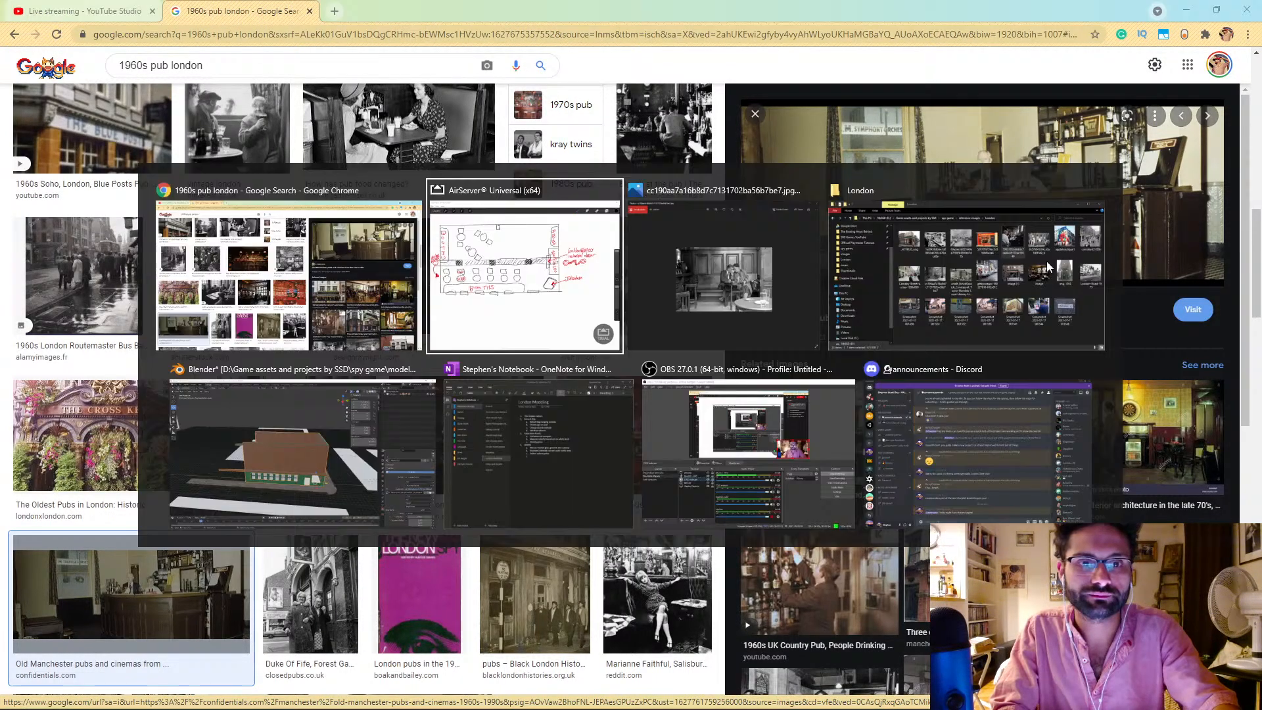
{"action": "key", "text": "alt+Tab"}
{"action": "left_click", "coordinate": [53, 8]}
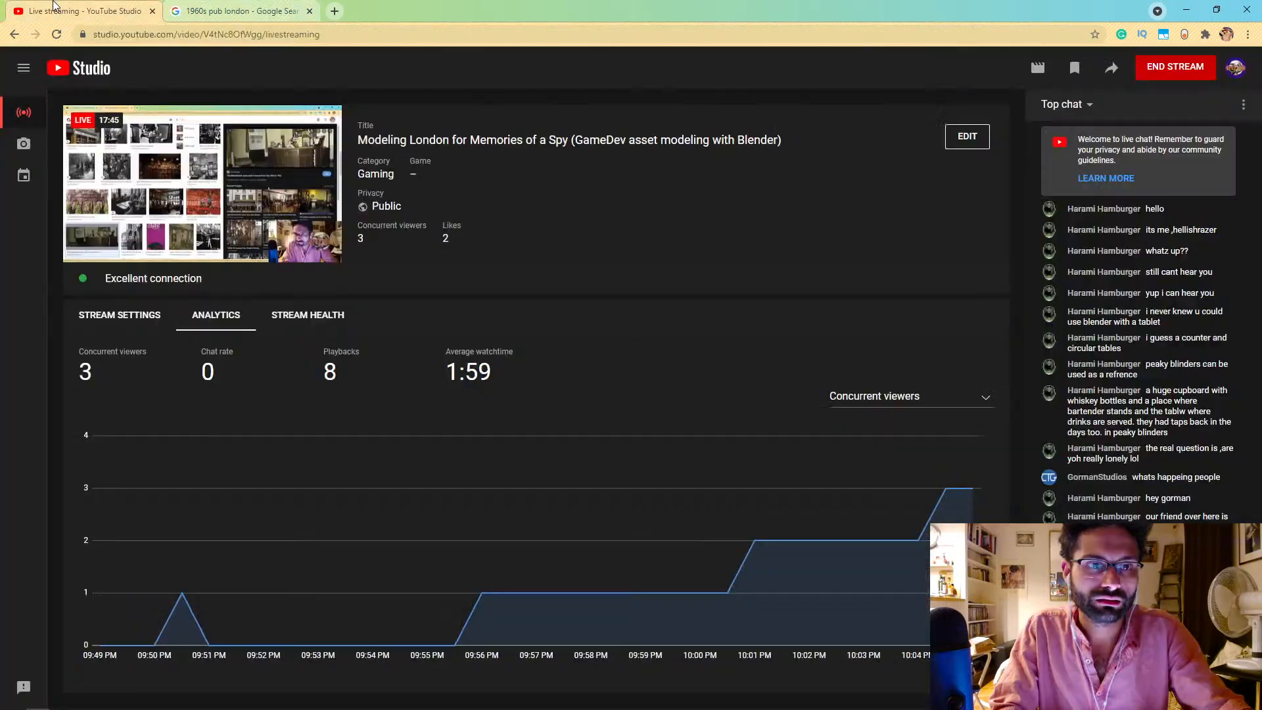
{"action": "key", "text": "alt+Tab"}
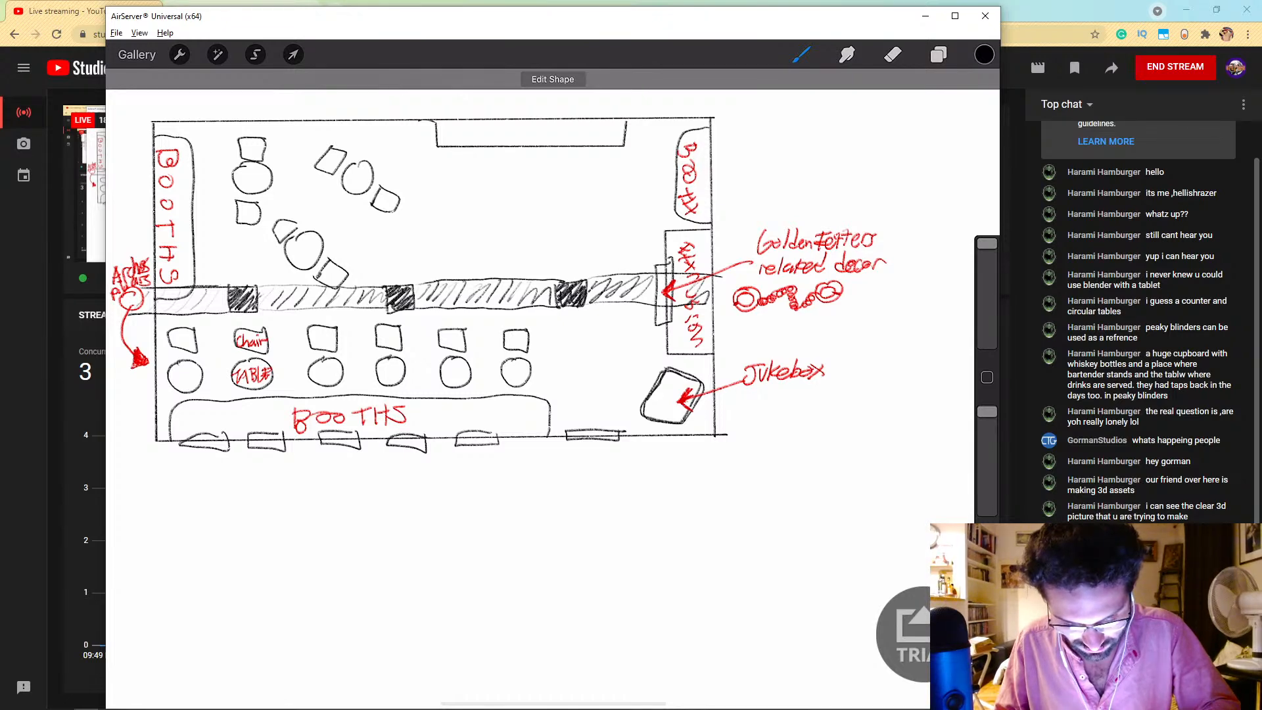
Step: Draw concentric outer and inner arcs for the curved bar counter below the back-wall rectangle, and erase the arcs' left ends
{"action": "mouse_move", "coordinate": [622, 150]}
{"action": "left_mouse_down"}
{"action": "mouse_move", "coordinate": [567, 206]}
{"action": "mouse_move", "coordinate": [476, 199]}
{"action": "mouse_move", "coordinate": [440, 169]}
{"action": "left_mouse_up"}
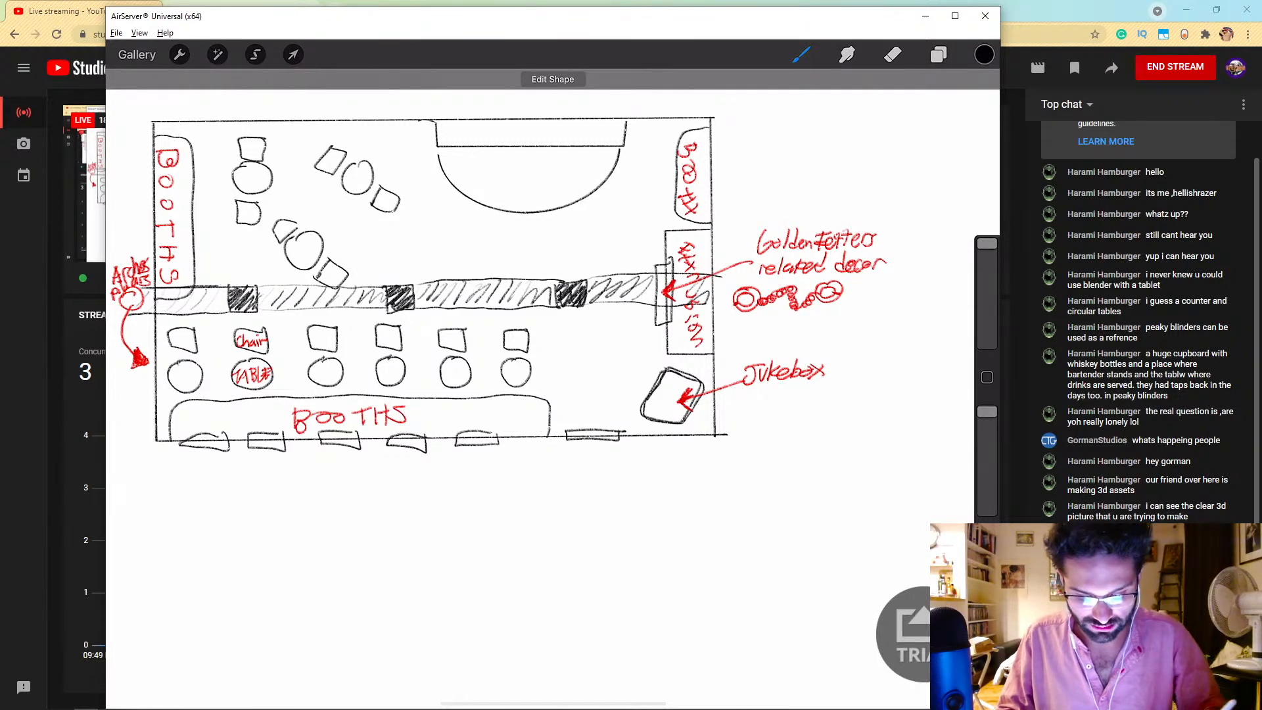
{"action": "mouse_move", "coordinate": [593, 150]}
{"action": "left_mouse_down"}
{"action": "mouse_move", "coordinate": [585, 167]}
{"action": "mouse_move", "coordinate": [539, 186]}
{"action": "mouse_move", "coordinate": [502, 188]}
{"action": "mouse_move", "coordinate": [470, 171]}
{"action": "left_mouse_up"}
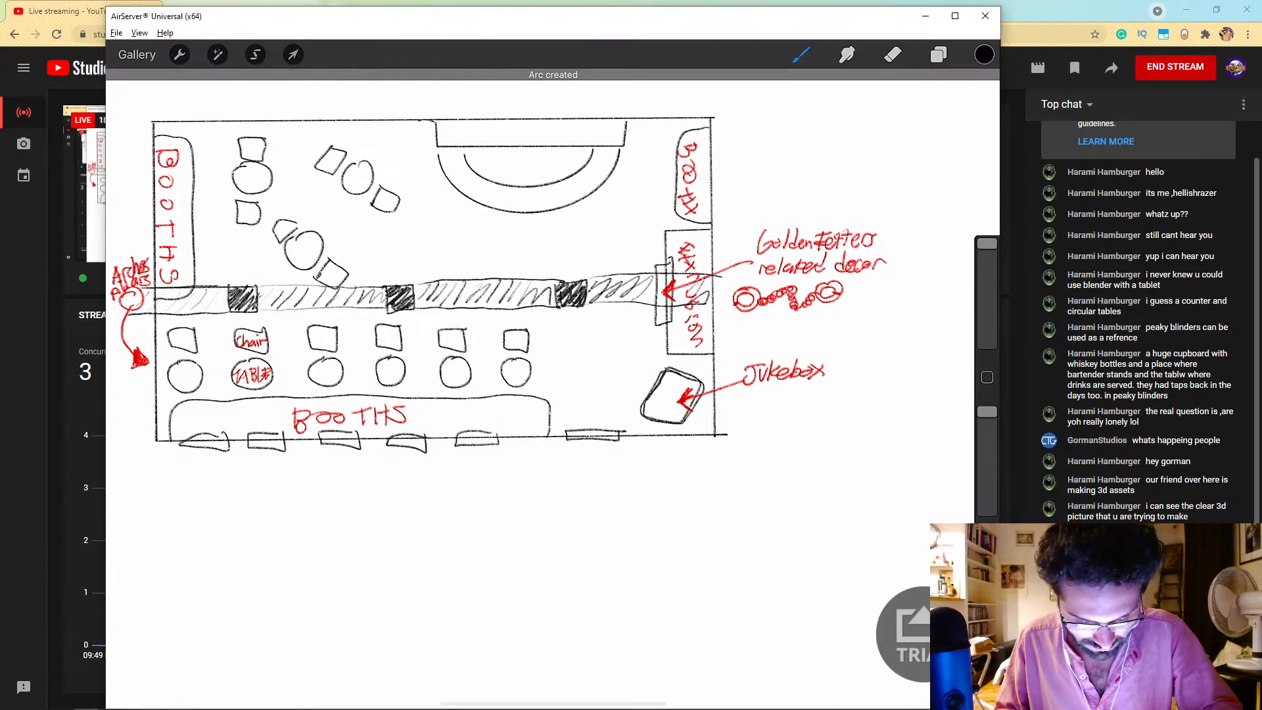
{"action": "left_click", "coordinate": [892, 54]}
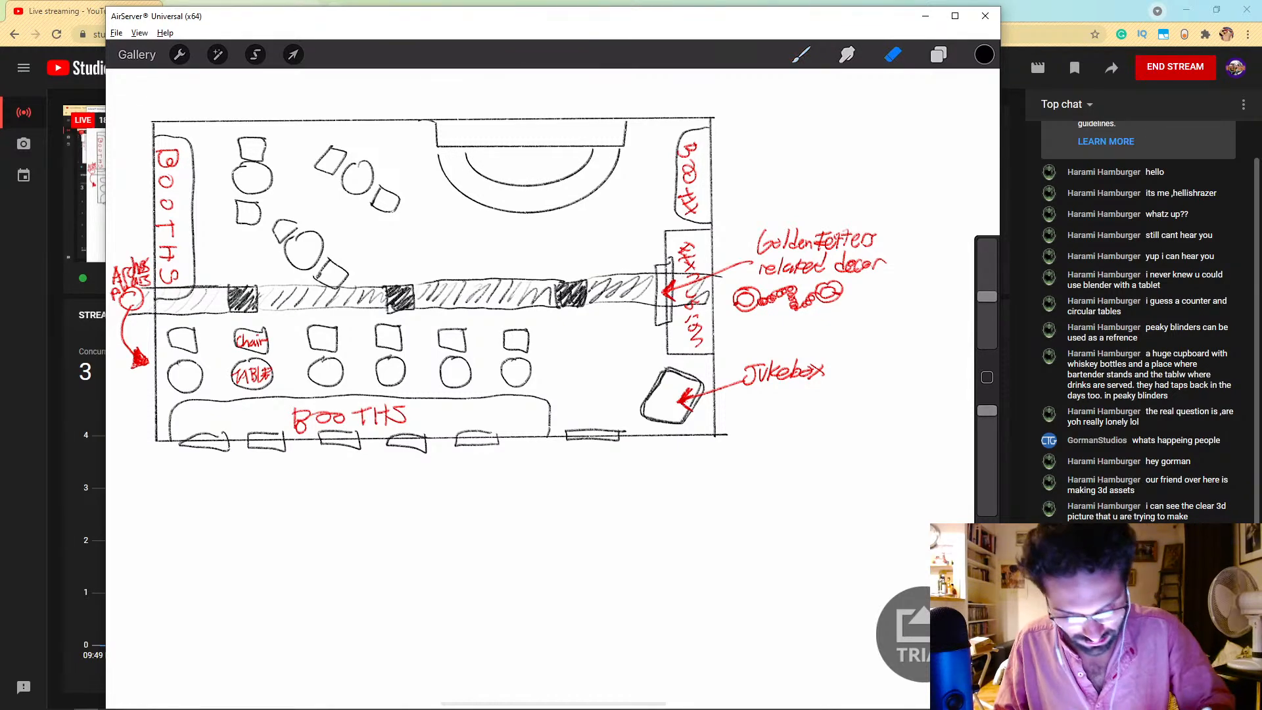
{"action": "left_click_drag", "start_coordinate": [470, 159], "coordinate": [439, 164]}
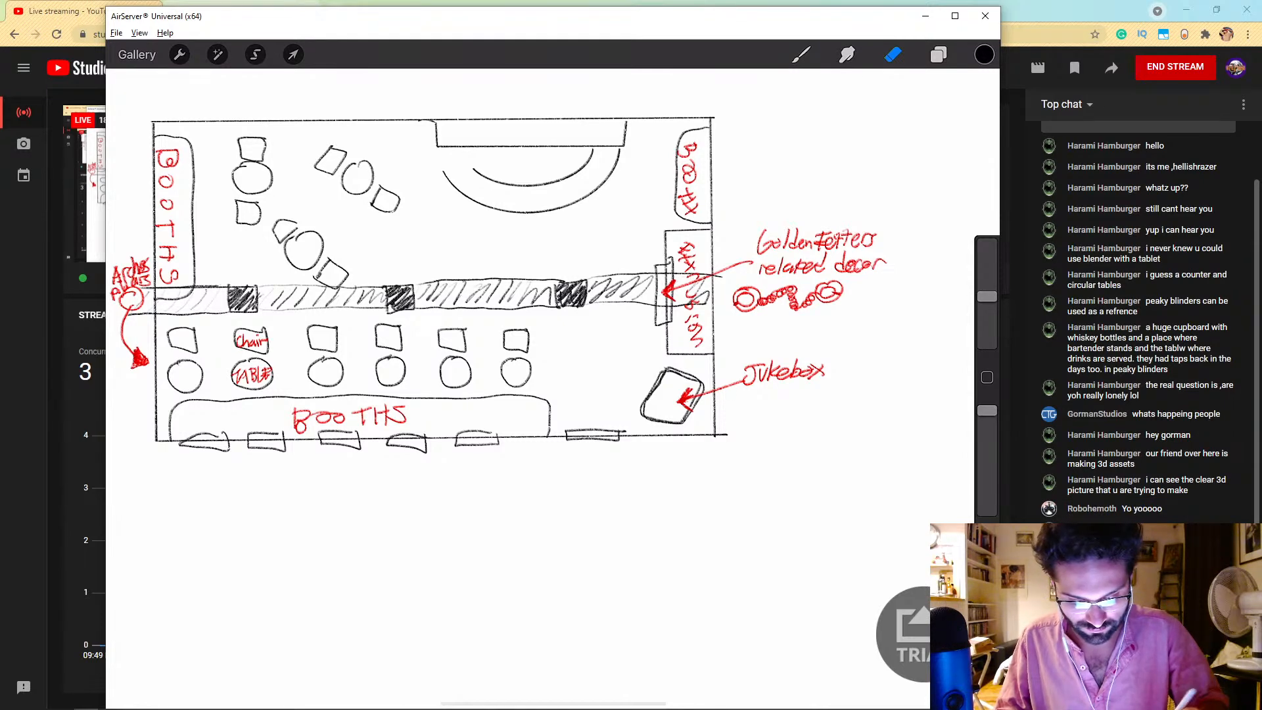
Step: Sketch a small rectangular section joining the counter's left end to the back-wall unit, and add three black dots along the inner arc
{"action": "left_click", "coordinate": [801, 54]}
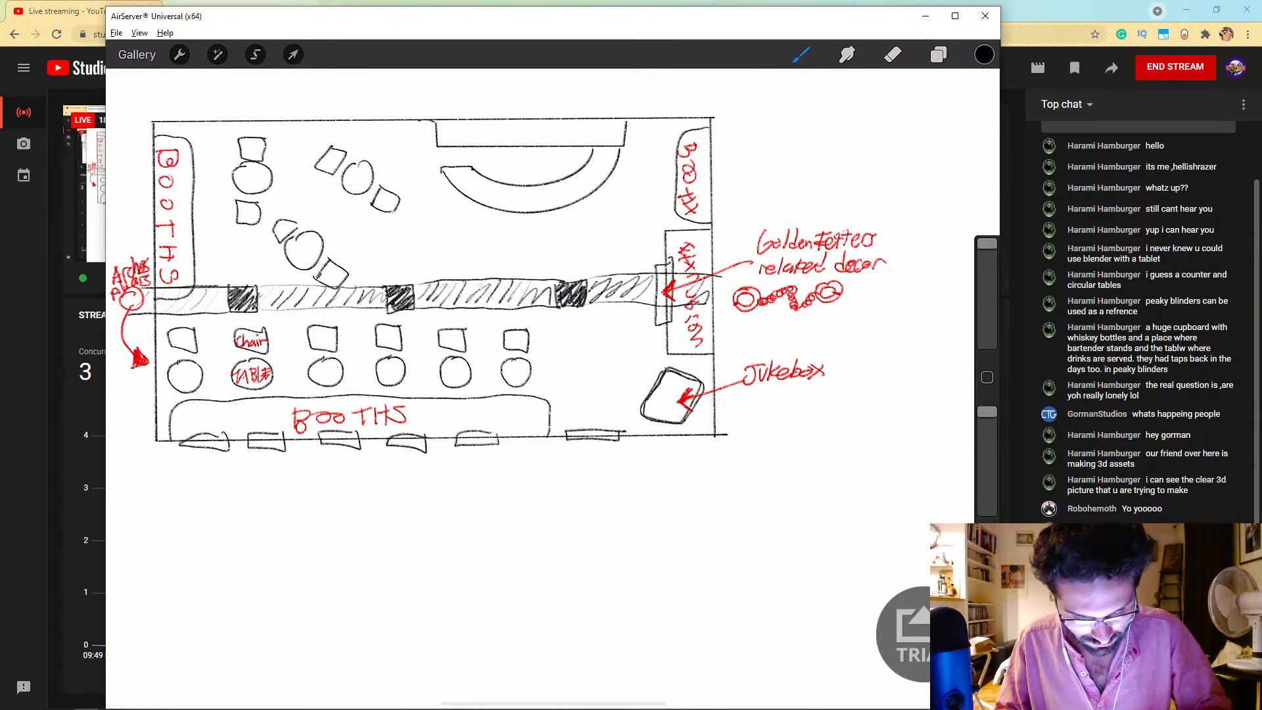
{"action": "left_click_drag", "start_coordinate": [473, 146], "coordinate": [439, 168]}
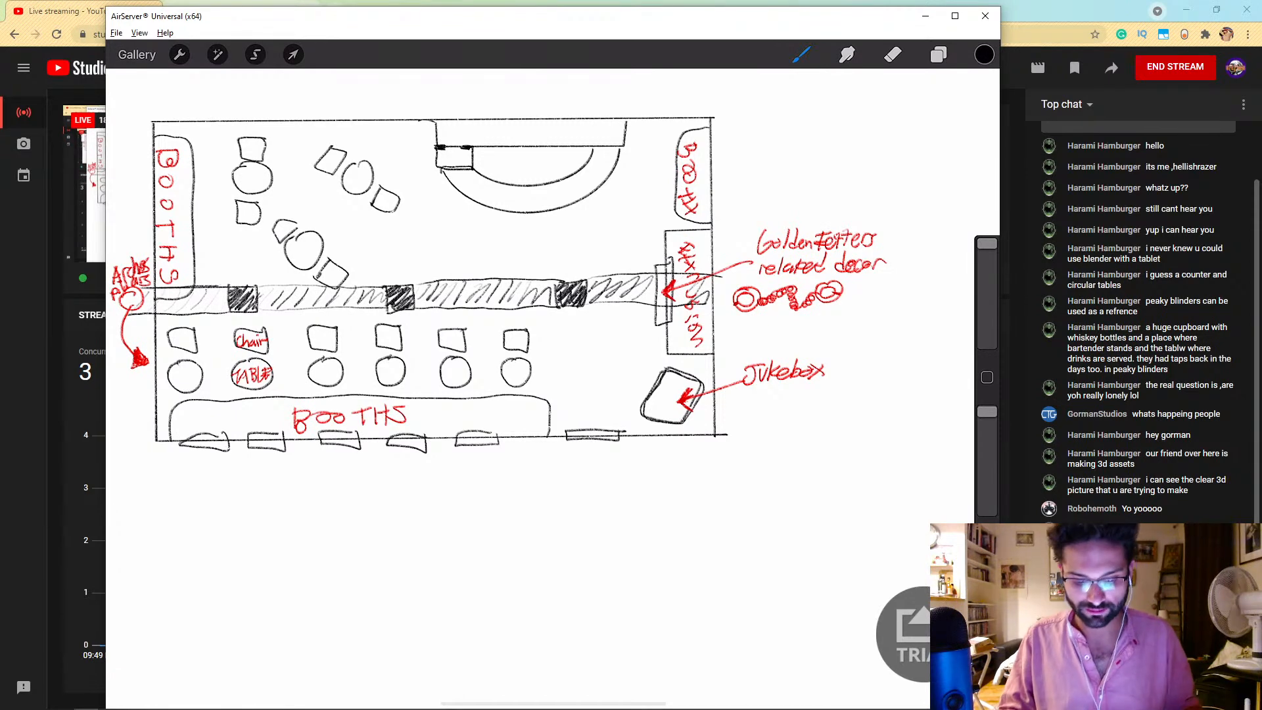
{"action": "left_click_drag", "start_coordinate": [583, 165], "coordinate": [547, 184]}
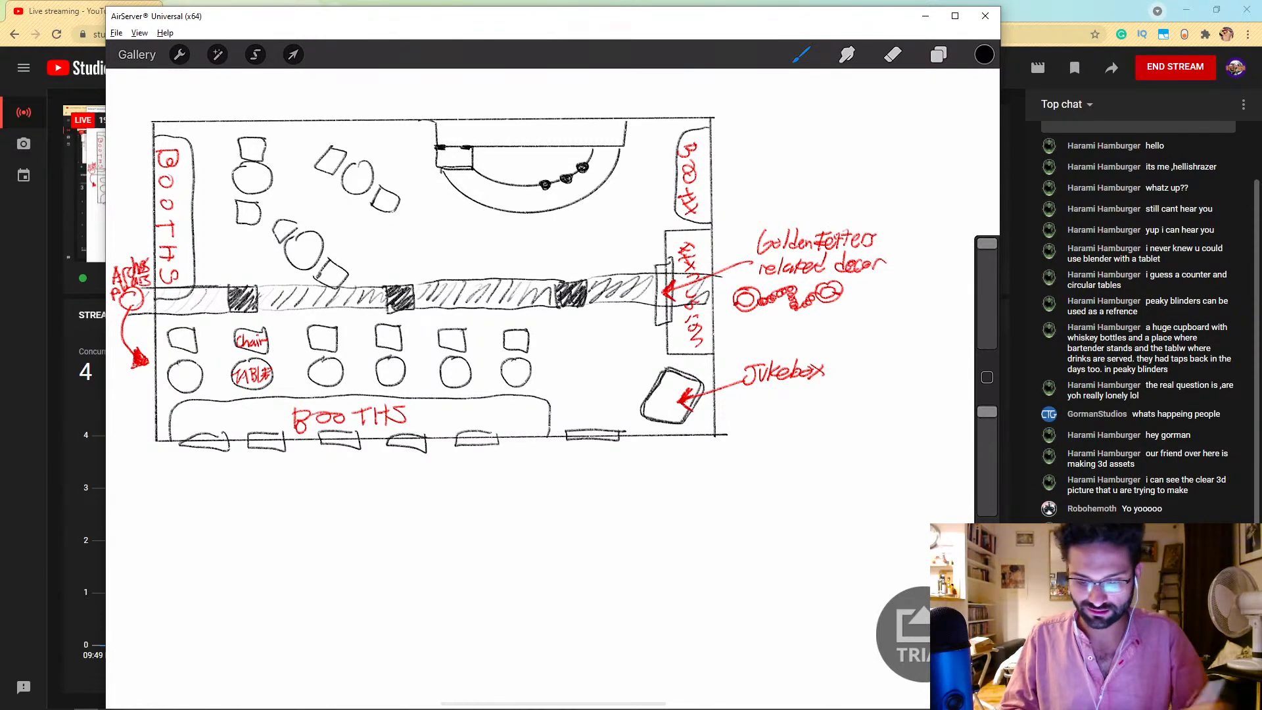
Step: Set the brush colour to the red swatch from the Untitled palette
{"action": "left_click", "coordinate": [984, 54]}
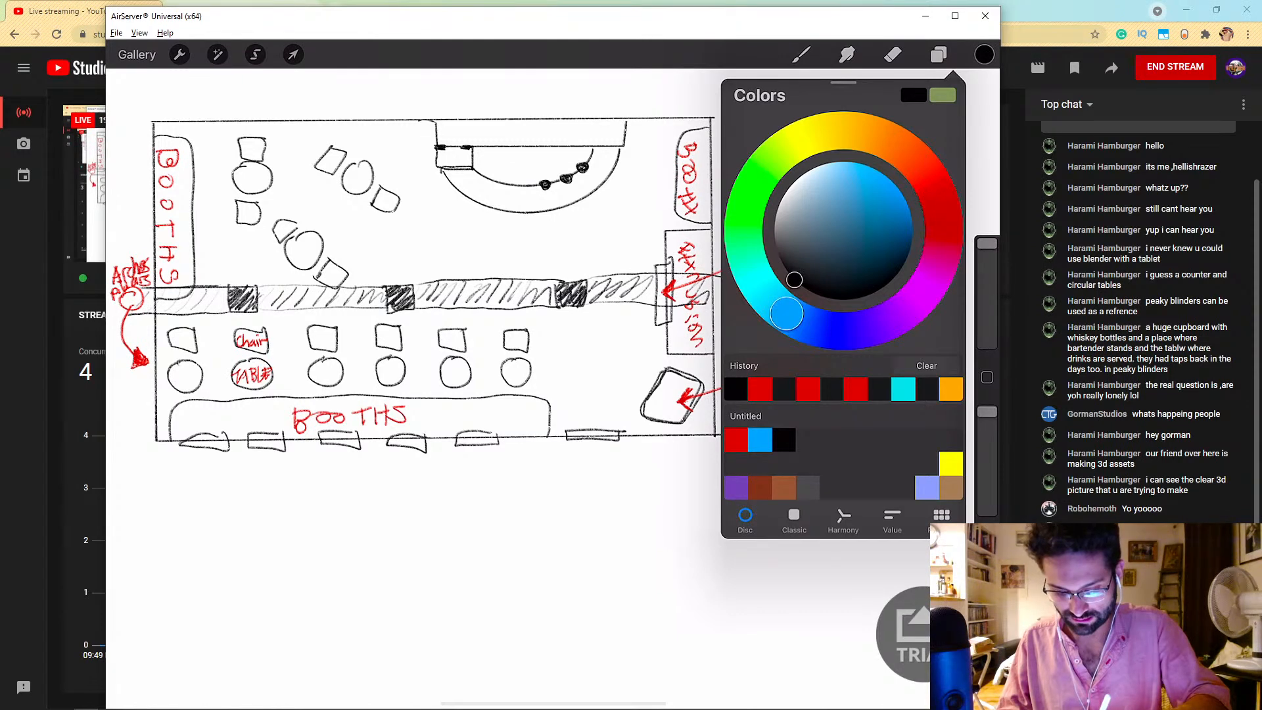
{"action": "left_click", "coordinate": [736, 439]}
{"action": "left_click", "coordinate": [985, 54]}
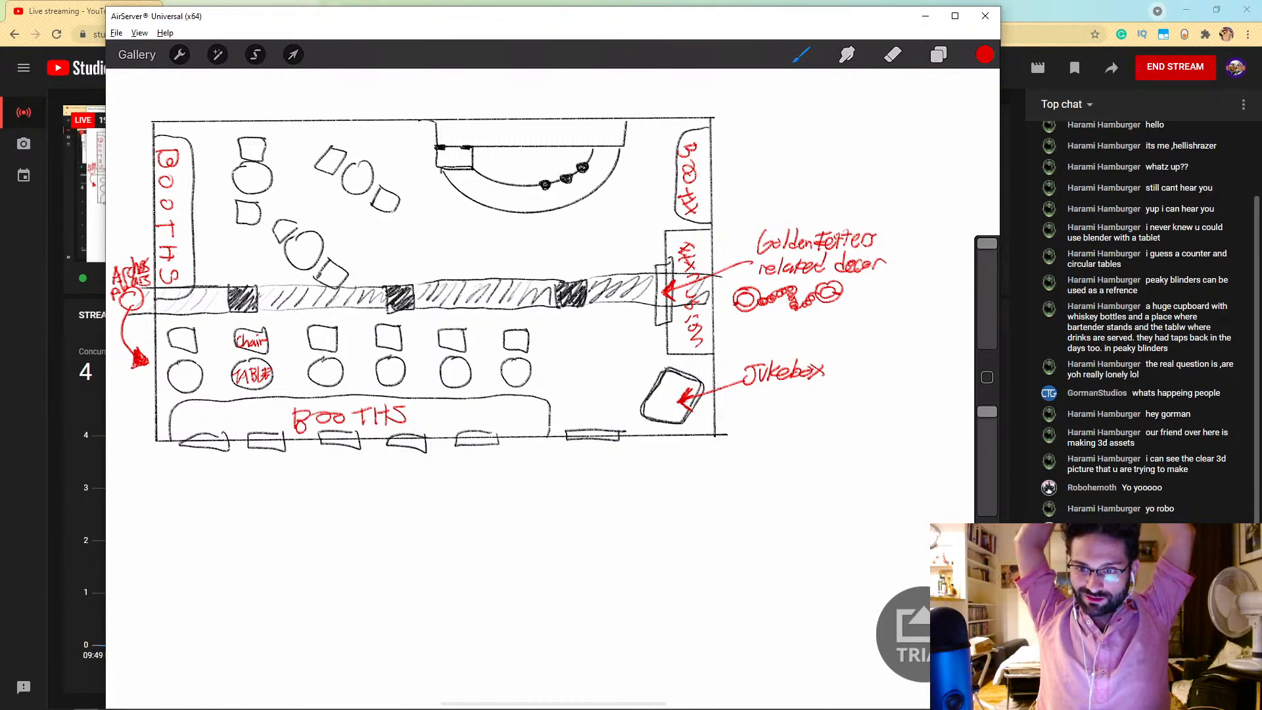
Step: Hide Layer 1, which holds the pub floor plan sketch, to leave a blank canvas on Layer 2
{"action": "mouse_move", "coordinate": [775, 602]}
{"action": "left_mouse_down"}
{"action": "mouse_move", "coordinate": [762, 534]}
{"action": "mouse_move", "coordinate": [475, 524]}
{"action": "mouse_move", "coordinate": [392, 536]}
{"action": "mouse_move", "coordinate": [516, 516]}
{"action": "mouse_move", "coordinate": [546, 495]}
{"action": "mouse_move", "coordinate": [271, 370]}
{"action": "mouse_move", "coordinate": [478, 441]}
{"action": "mouse_move", "coordinate": [485, 543]}
{"action": "left_mouse_up"}
{"action": "mouse_move", "coordinate": [384, 641]}
{"action": "left_mouse_down"}
{"action": "mouse_move", "coordinate": [393, 585]}
{"action": "mouse_move", "coordinate": [599, 511]}
{"action": "mouse_move", "coordinate": [615, 527]}
{"action": "mouse_move", "coordinate": [603, 501]}
{"action": "left_mouse_up"}
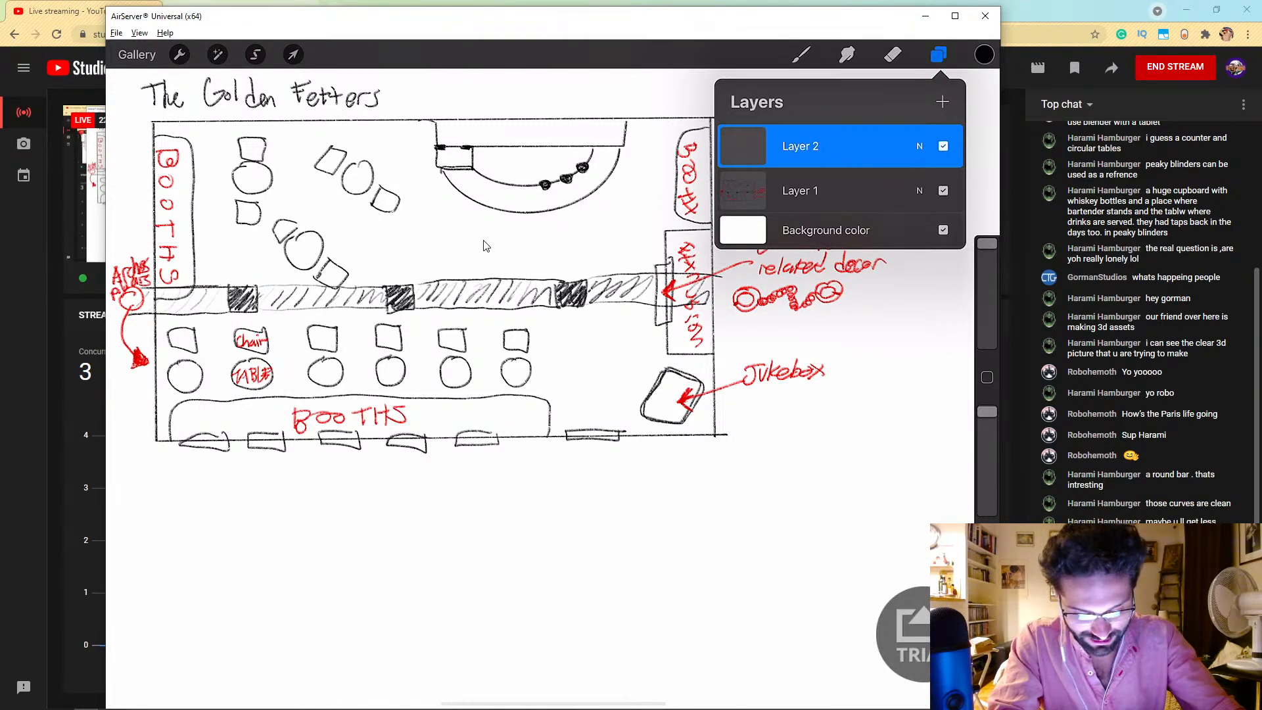
{"action": "left_click", "coordinate": [944, 191]}
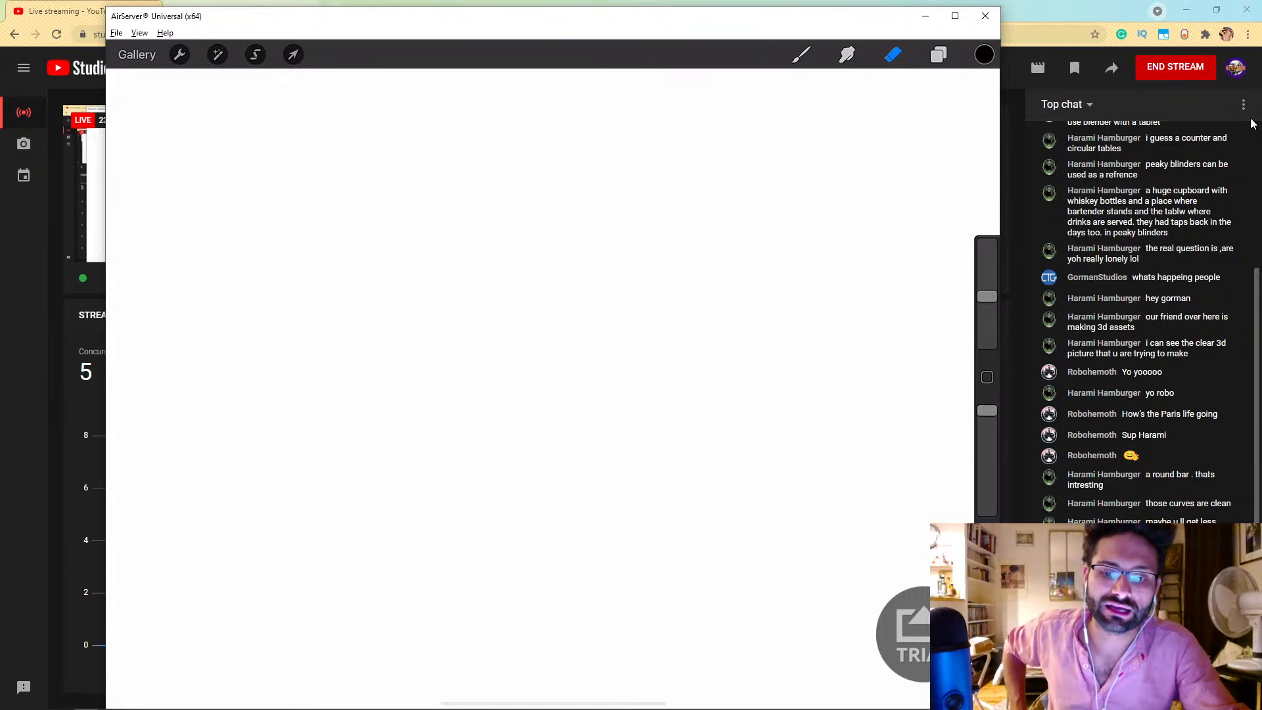
Step: Switch to File Explorer, go up to the reference images folder and open the the-cafe-de-flore-in-paris-WFW0TT photo
{"action": "key", "text": "alt+Tab"}
{"action": "key", "text": "alt+Tab"}
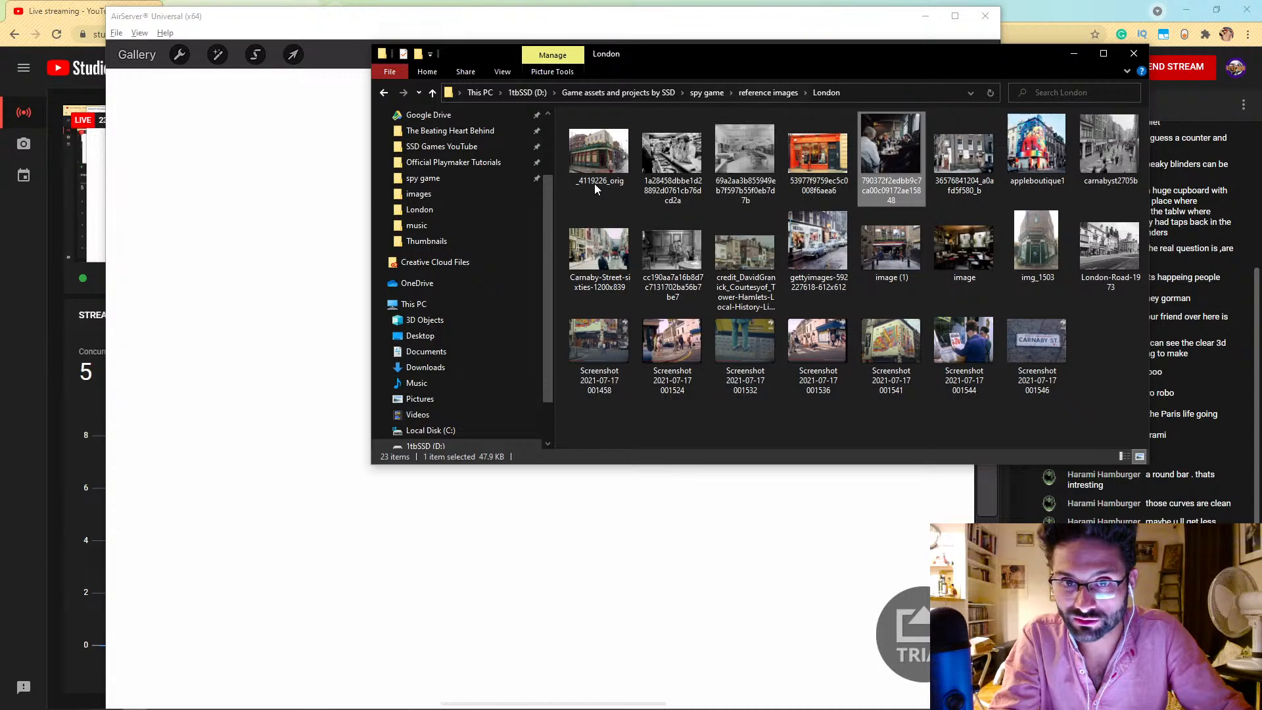
{"action": "left_click", "coordinate": [384, 92]}
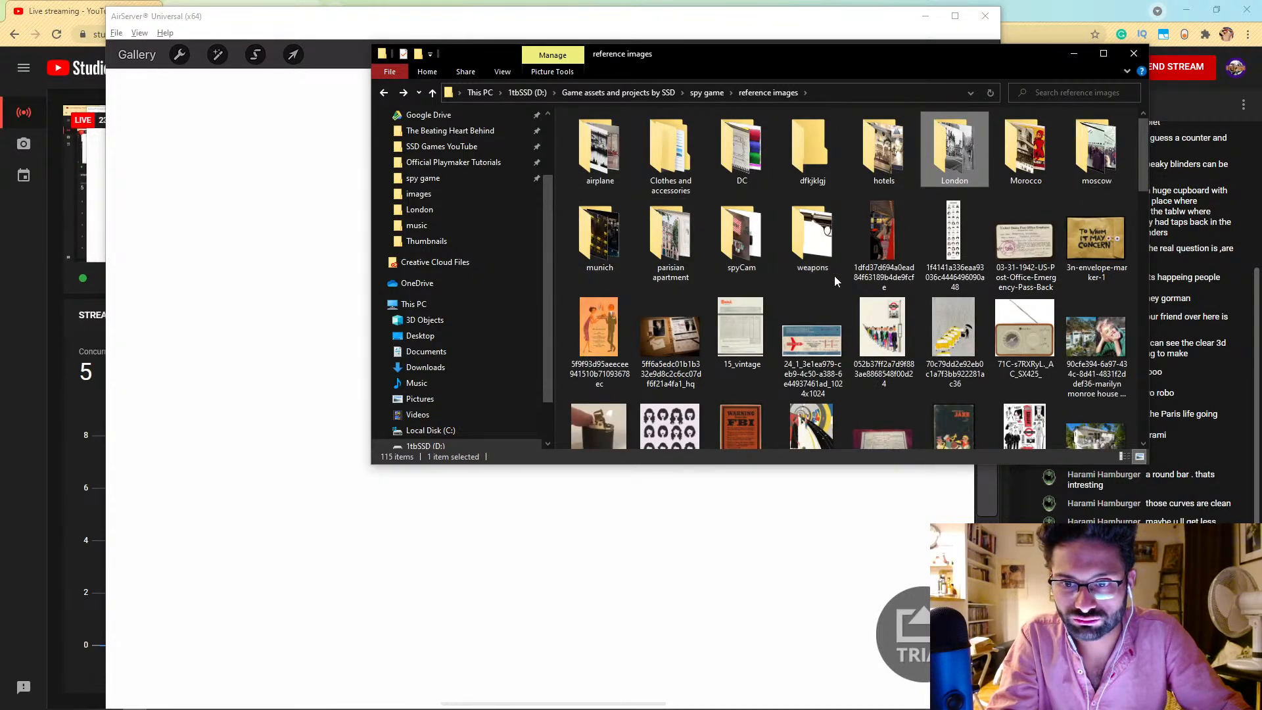
{"action": "scroll", "coordinate": [834, 275], "scroll_direction": "down", "scroll_amount": 10}
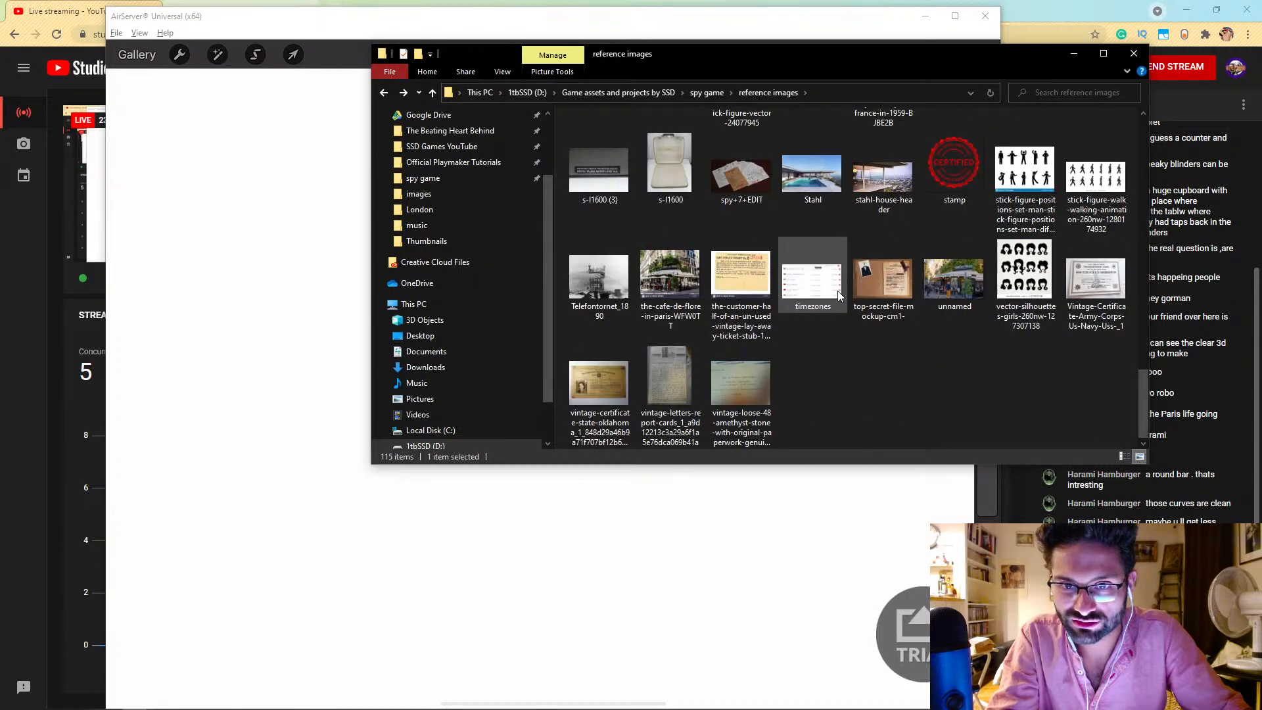
{"action": "double_click", "coordinate": [661, 287]}
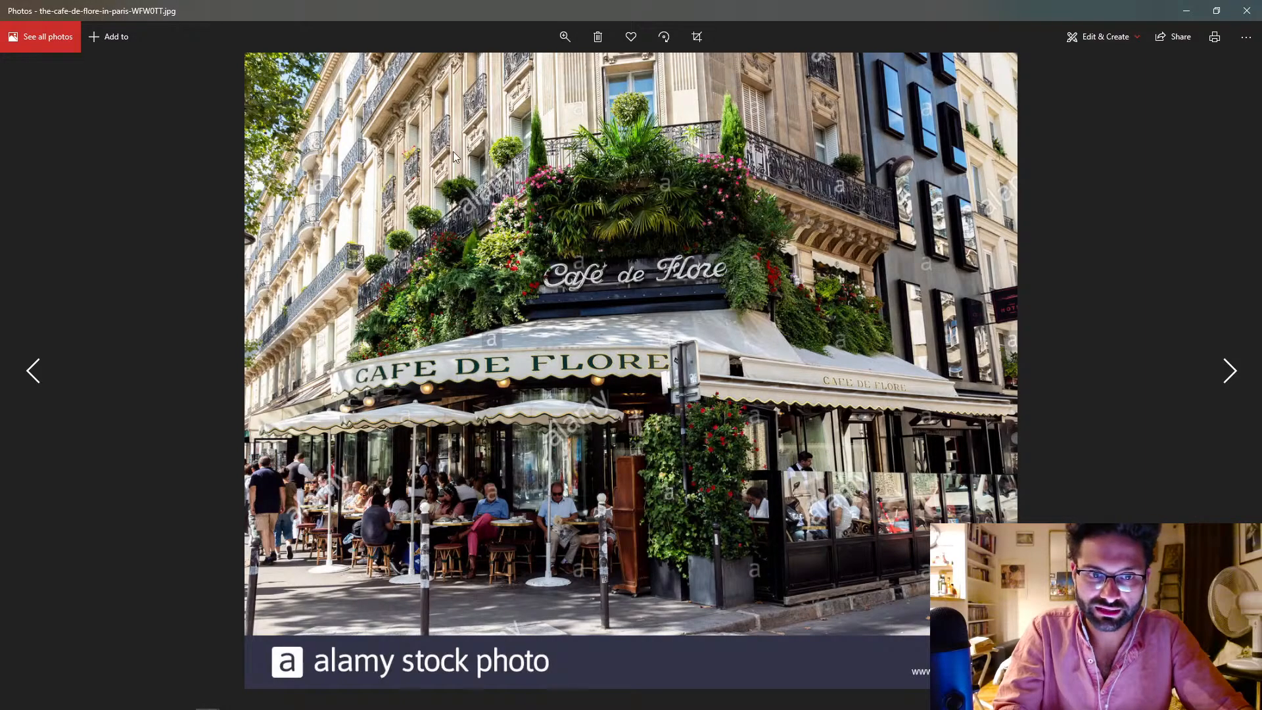
Step: Look through the reference photos from the daytime Café de Flore picture to the 1960s Paris café street scene
{"action": "key", "text": "Right"}
{"action": "key", "text": "Right"}
{"action": "key", "text": "Right"}
{"action": "key", "text": "Right"}
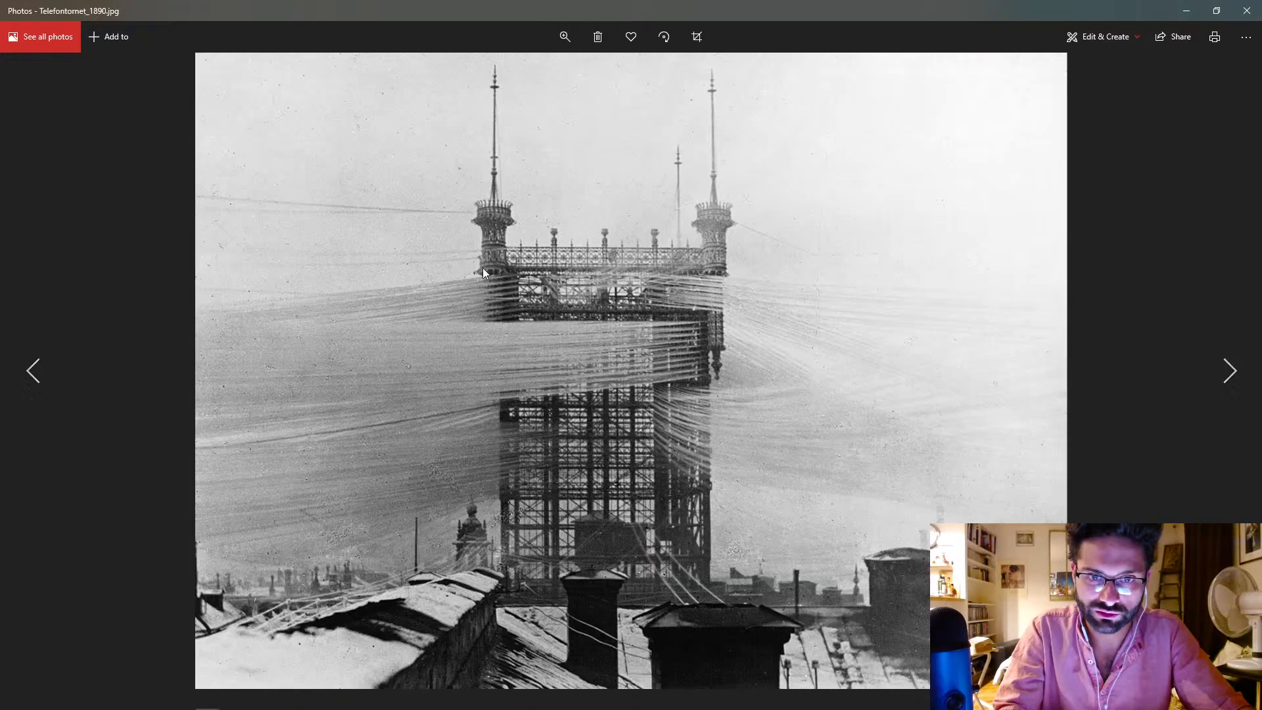
{"action": "key", "text": "Right"}
{"action": "key", "text": "Right"}
{"action": "key", "text": "Right"}
{"action": "key", "text": "Right"}
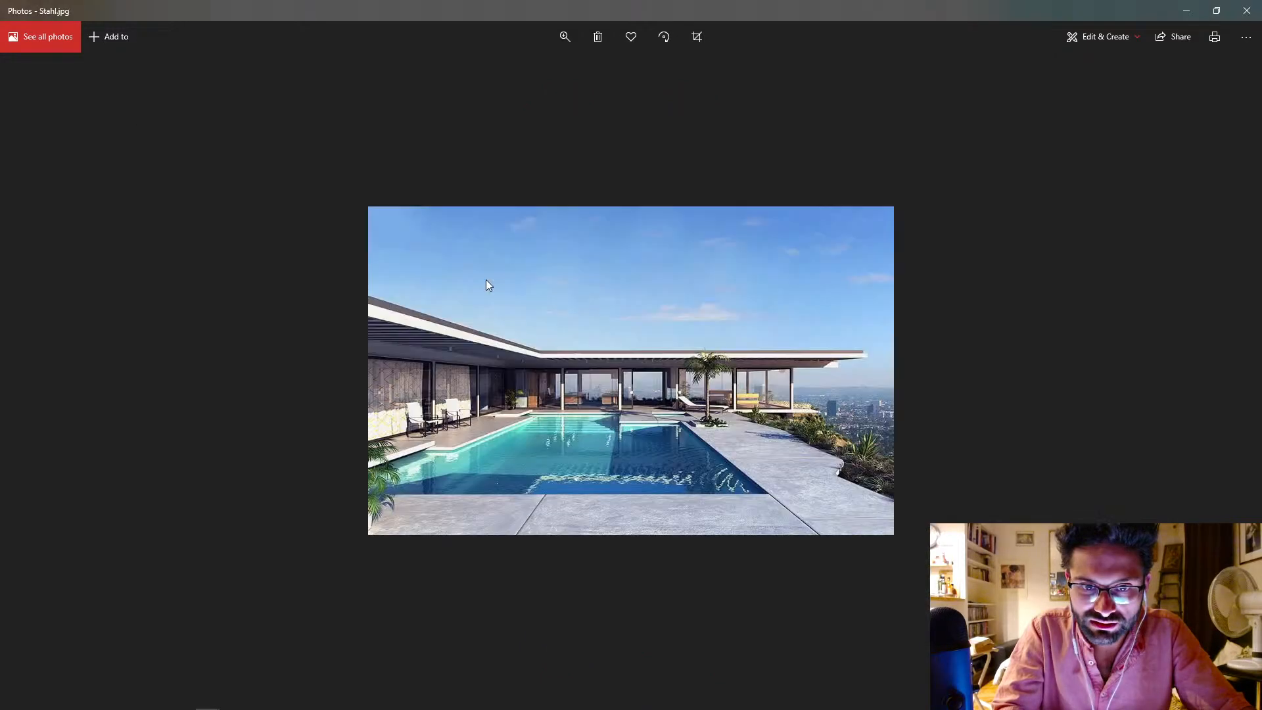
{"action": "key", "text": "Right"}
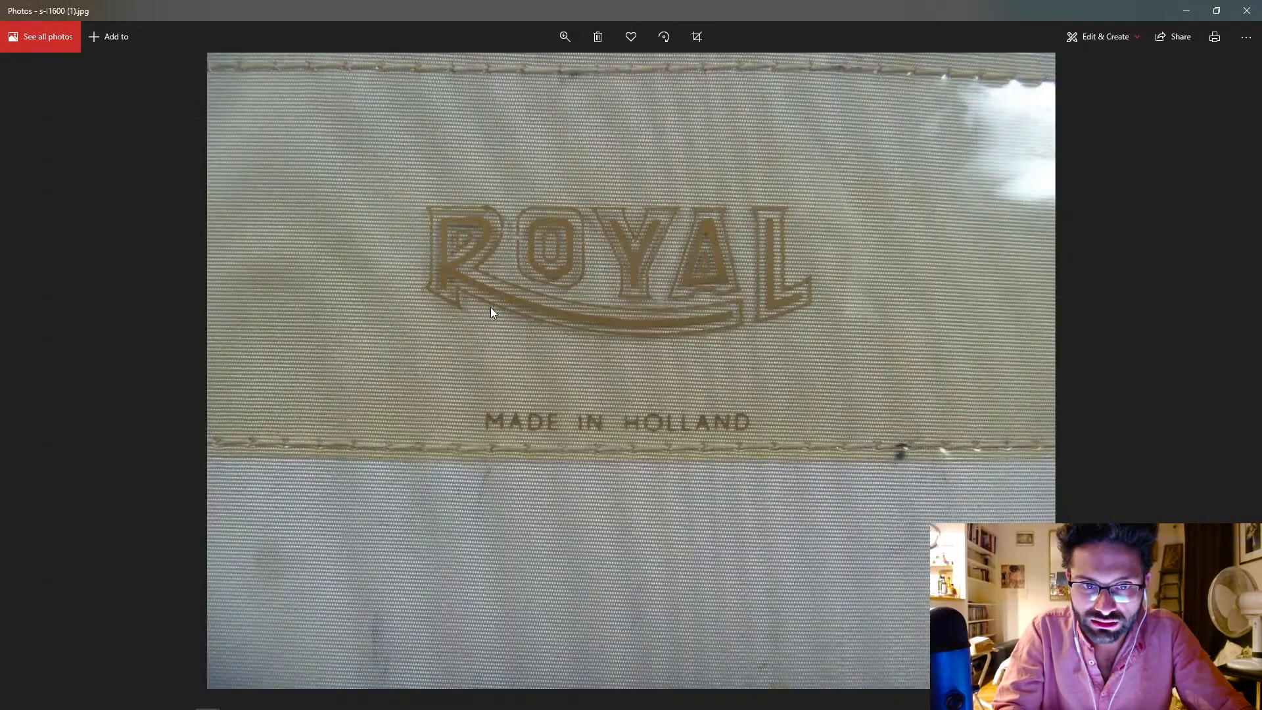
{"action": "key", "text": "Right"}
{"action": "key", "text": "Right"}
{"action": "key", "text": "Right"}
{"action": "key", "text": "Right"}
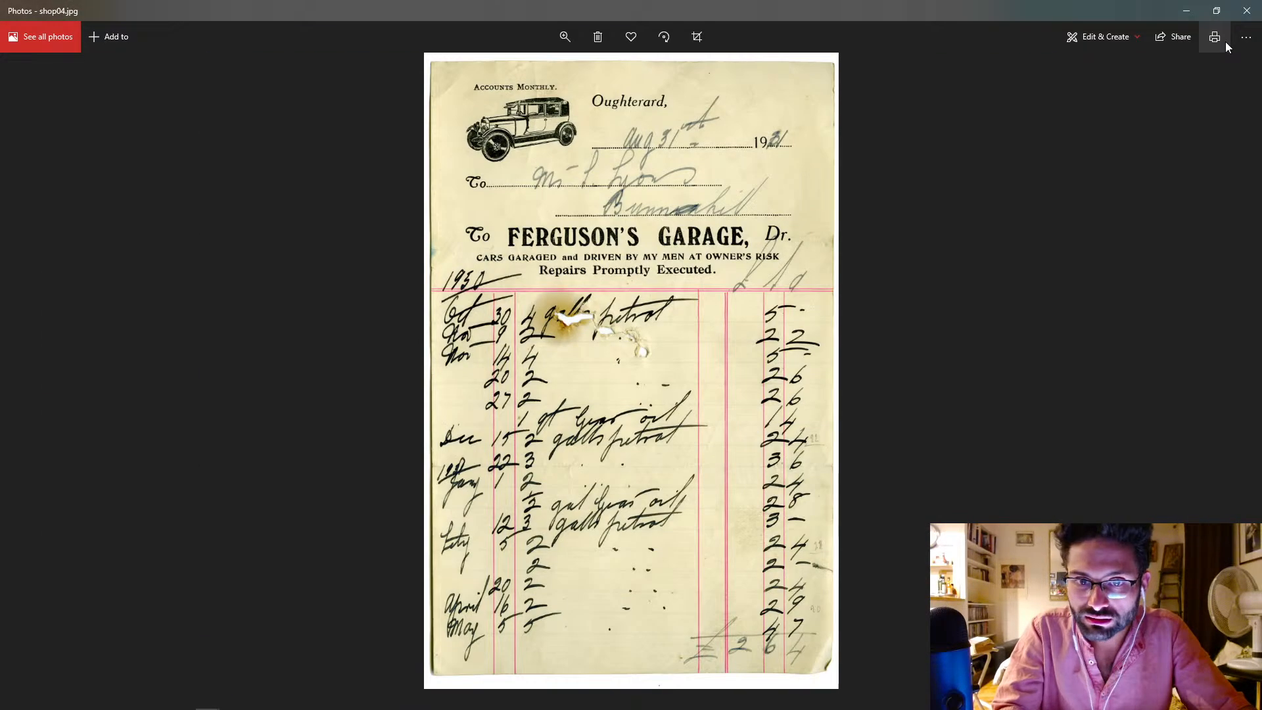
{"action": "key", "text": "Right"}
{"action": "key", "text": "Right"}
{"action": "key", "text": "Right"}
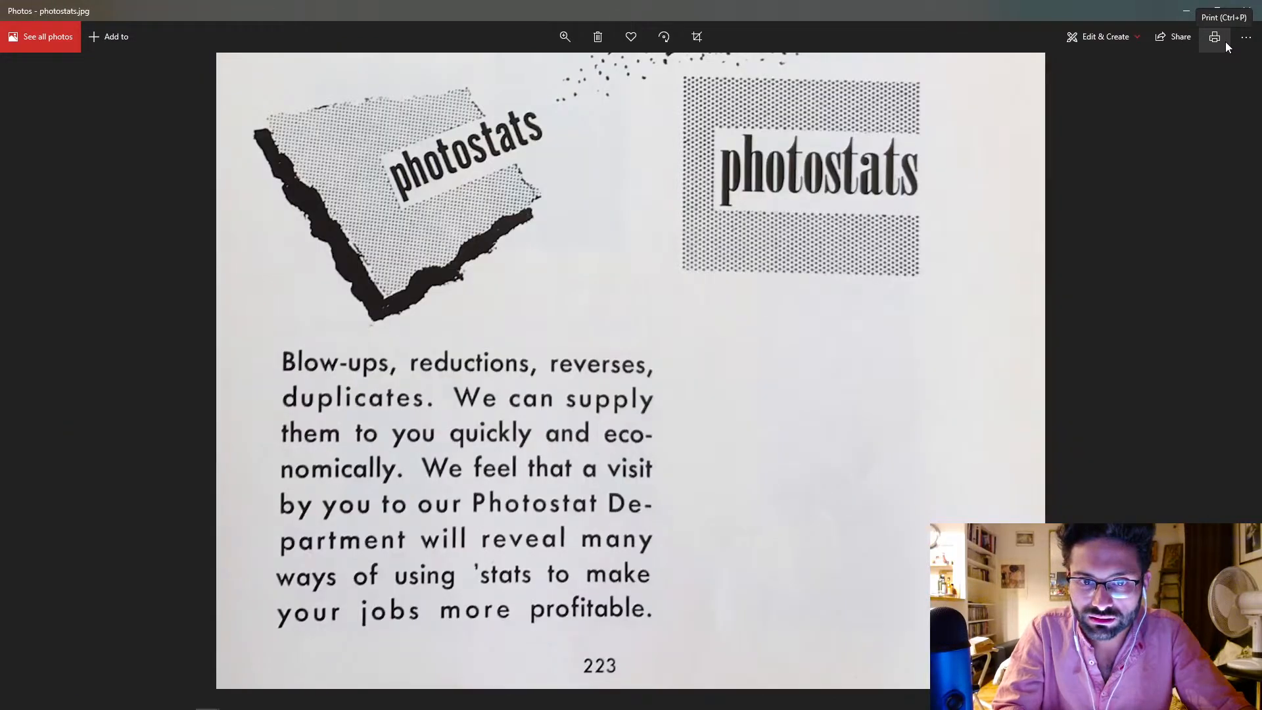
{"action": "key", "text": "Left"}
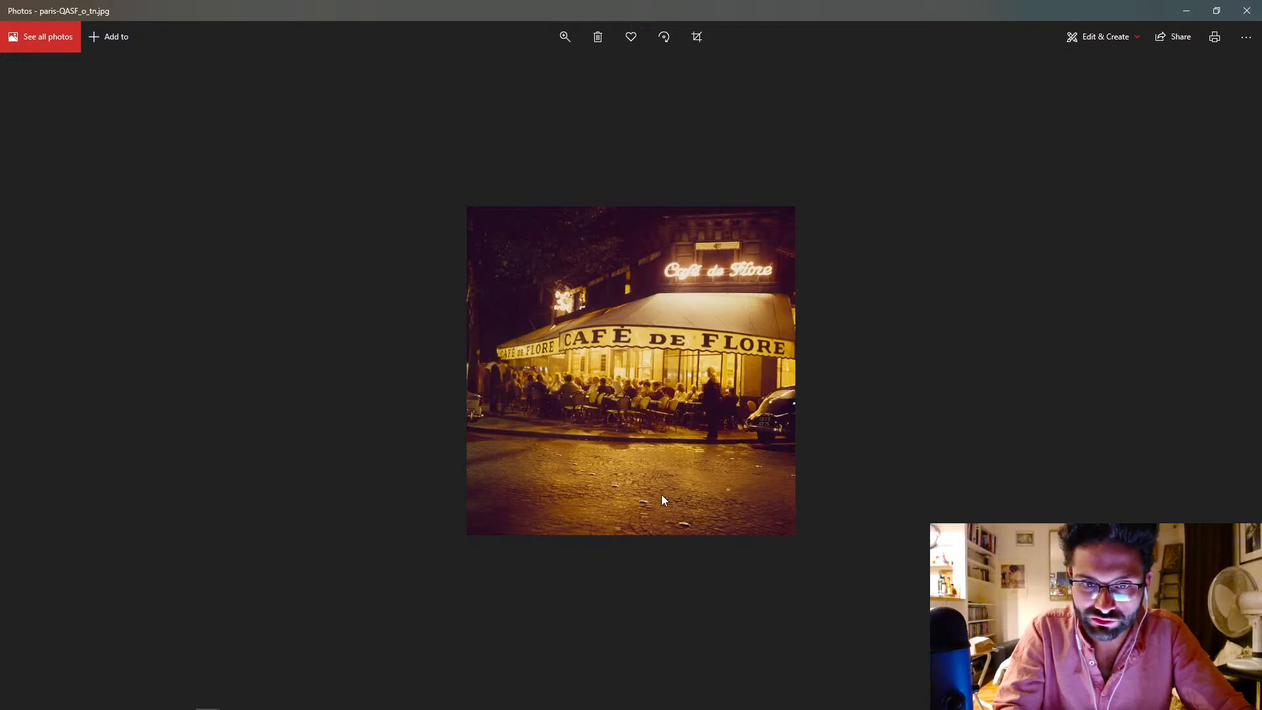
{"action": "key", "text": "Right"}
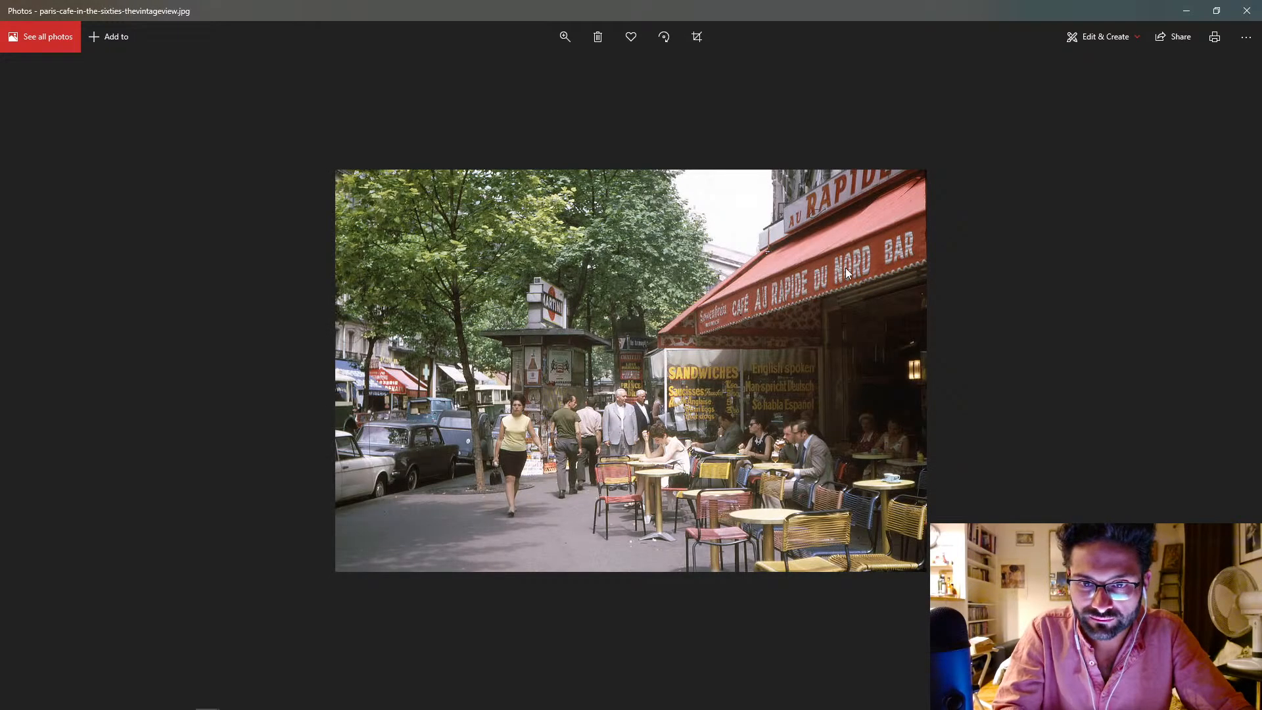
Step: Look through more reference images, past the cipher example and the Hendershot house, to the telegram picture
{"action": "key", "text": "Right"}
{"action": "key", "text": "Right"}
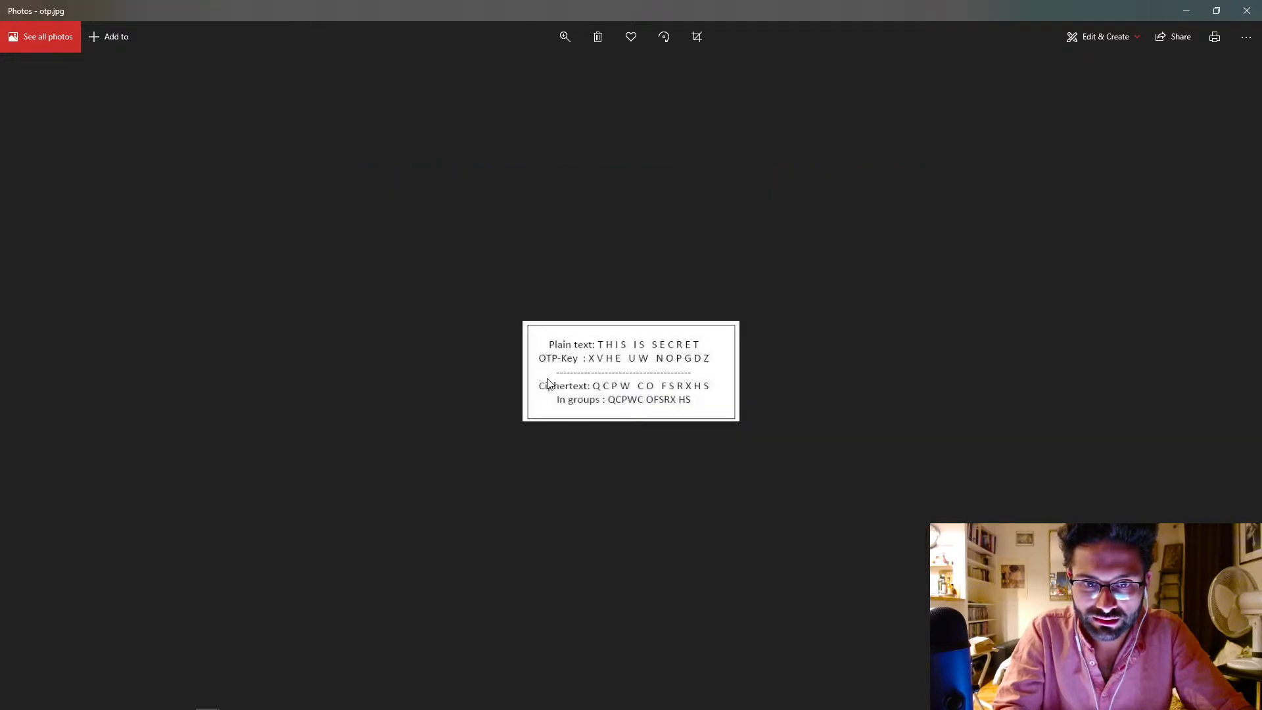
{"action": "key", "text": "Right"}
{"action": "key", "text": "Right"}
{"action": "key", "text": "Right"}
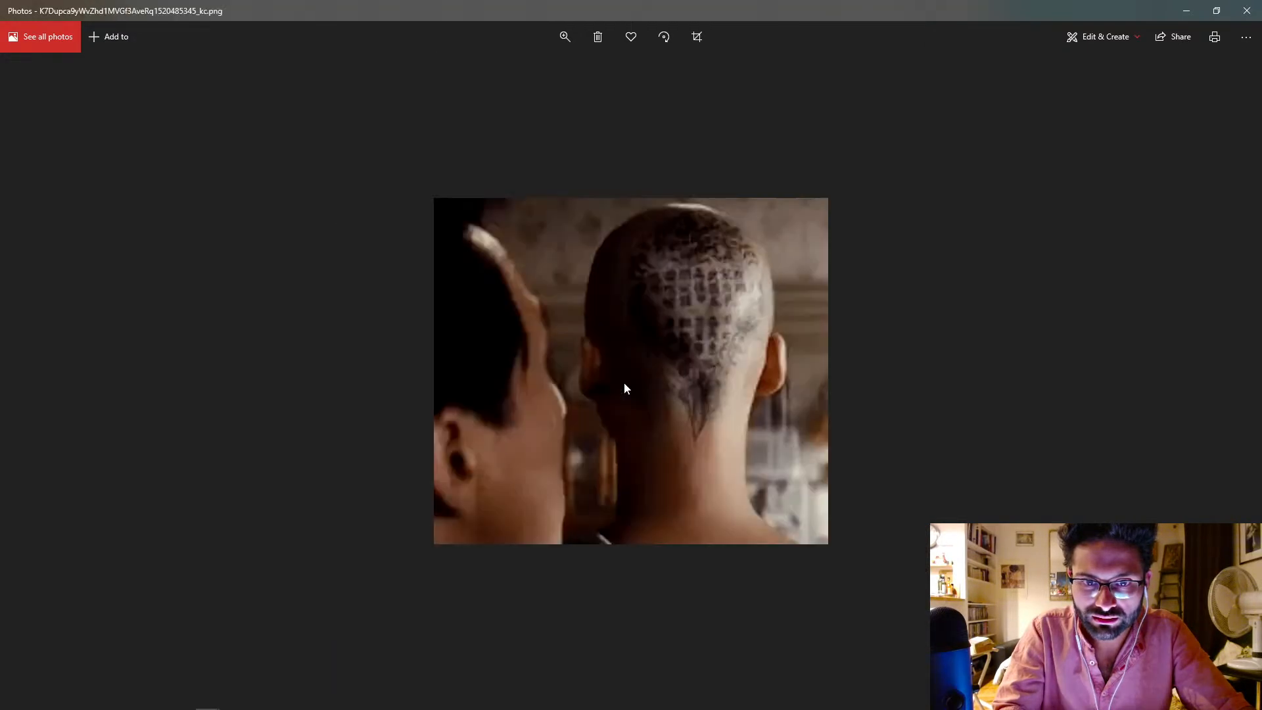
{"action": "key", "text": "Right"}
{"action": "key", "text": "Right"}
{"action": "key", "text": "Right"}
{"action": "key", "text": "Right"}
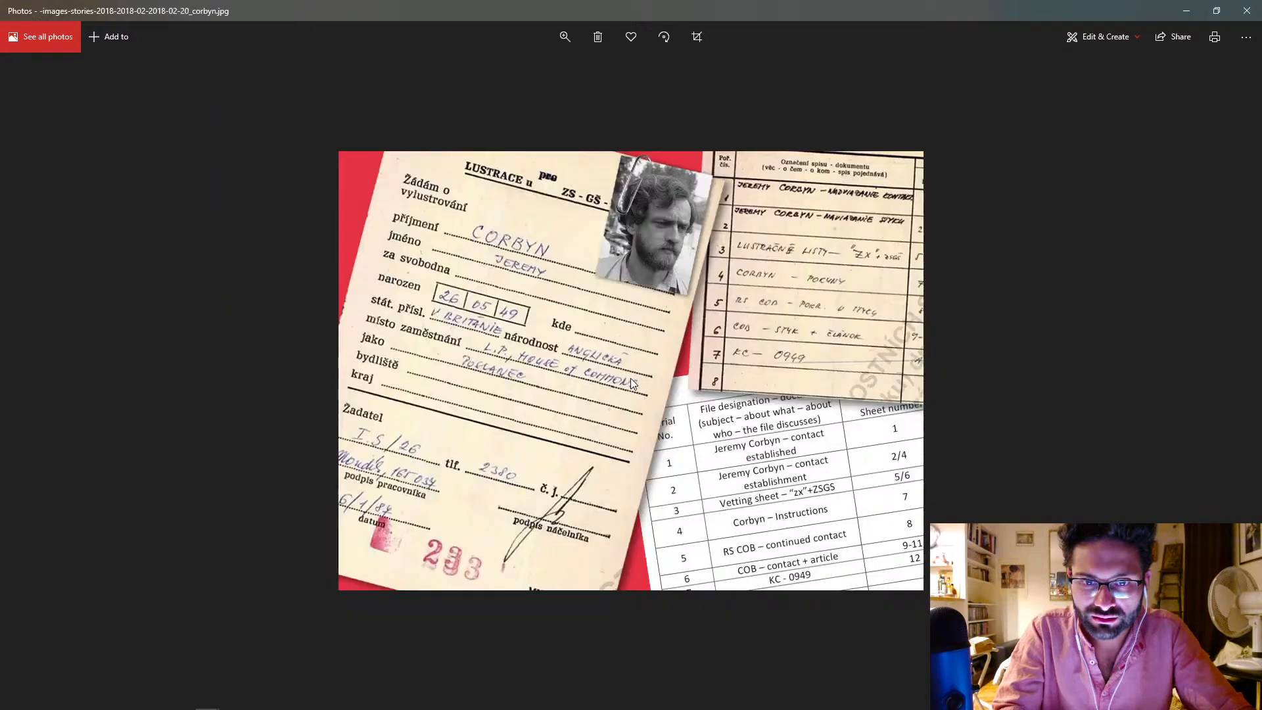
{"action": "key", "text": "Right"}
{"action": "key", "text": "Right"}
{"action": "key", "text": "Right"}
{"action": "key", "text": "Right"}
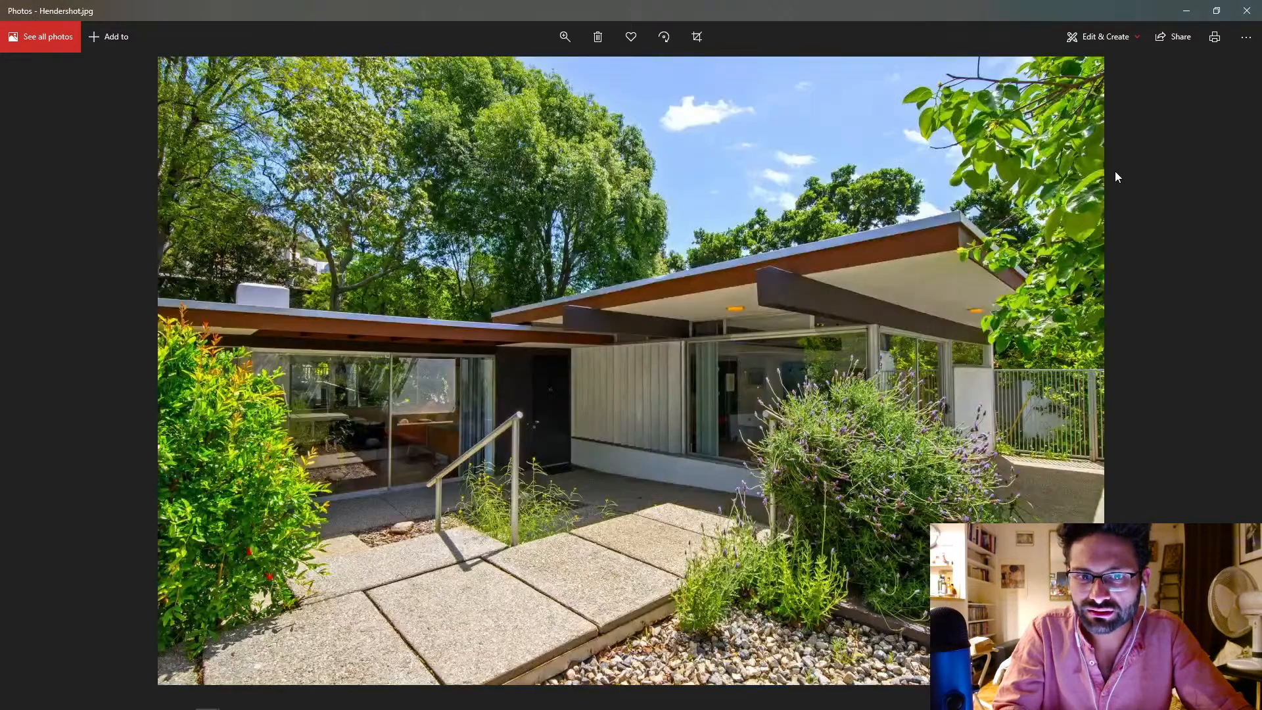
{"action": "key", "text": "Right"}
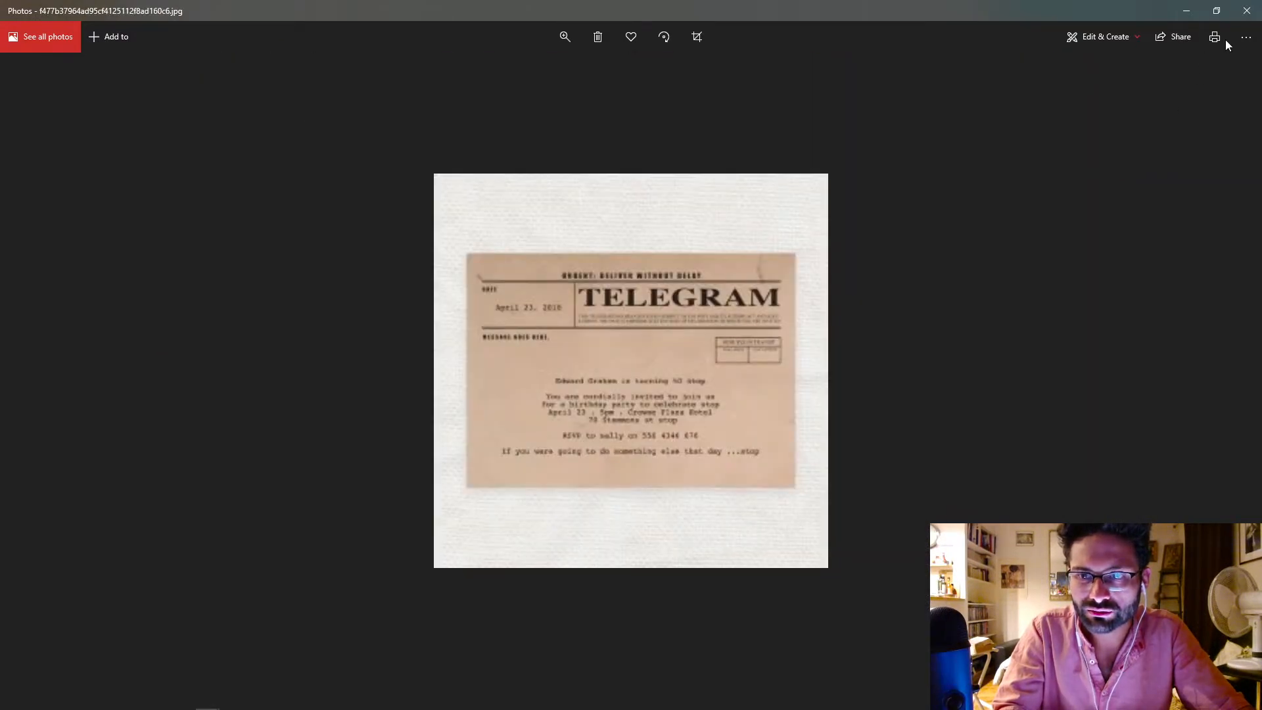
Step: Close the photo viewer and open the parisian apartment folder inside reference images
{"action": "left_click", "coordinate": [1247, 11]}
{"action": "scroll", "coordinate": [723, 295], "scroll_direction": "up", "scroll_amount": 7}
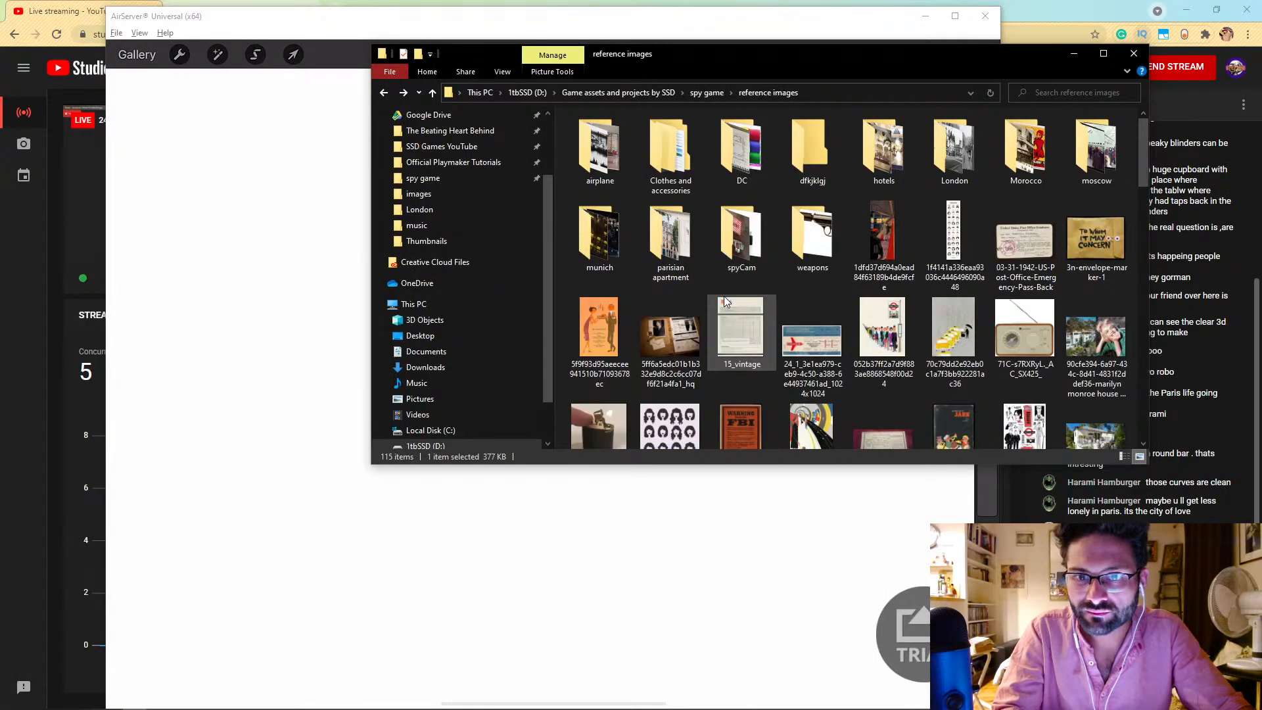
{"action": "scroll", "coordinate": [724, 295], "scroll_direction": "down", "scroll_amount": 3}
{"action": "scroll", "coordinate": [734, 302], "scroll_direction": "up", "scroll_amount": 3}
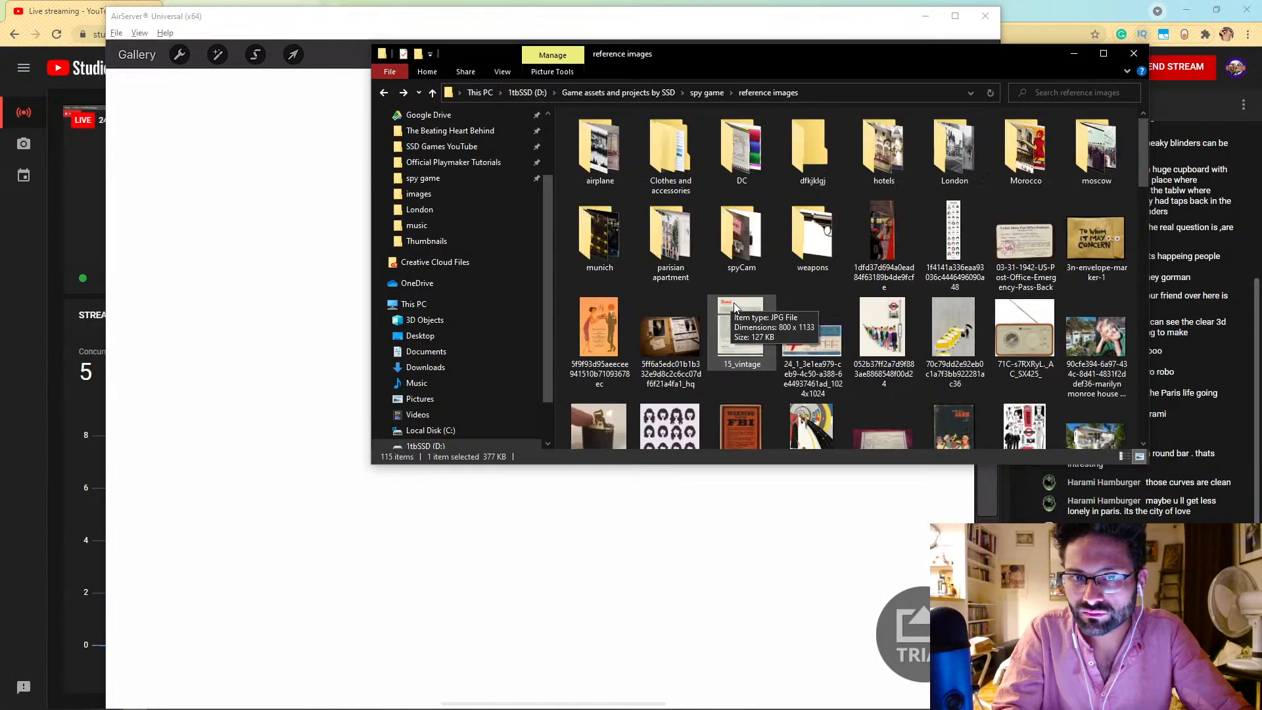
{"action": "double_click", "coordinate": [647, 222]}
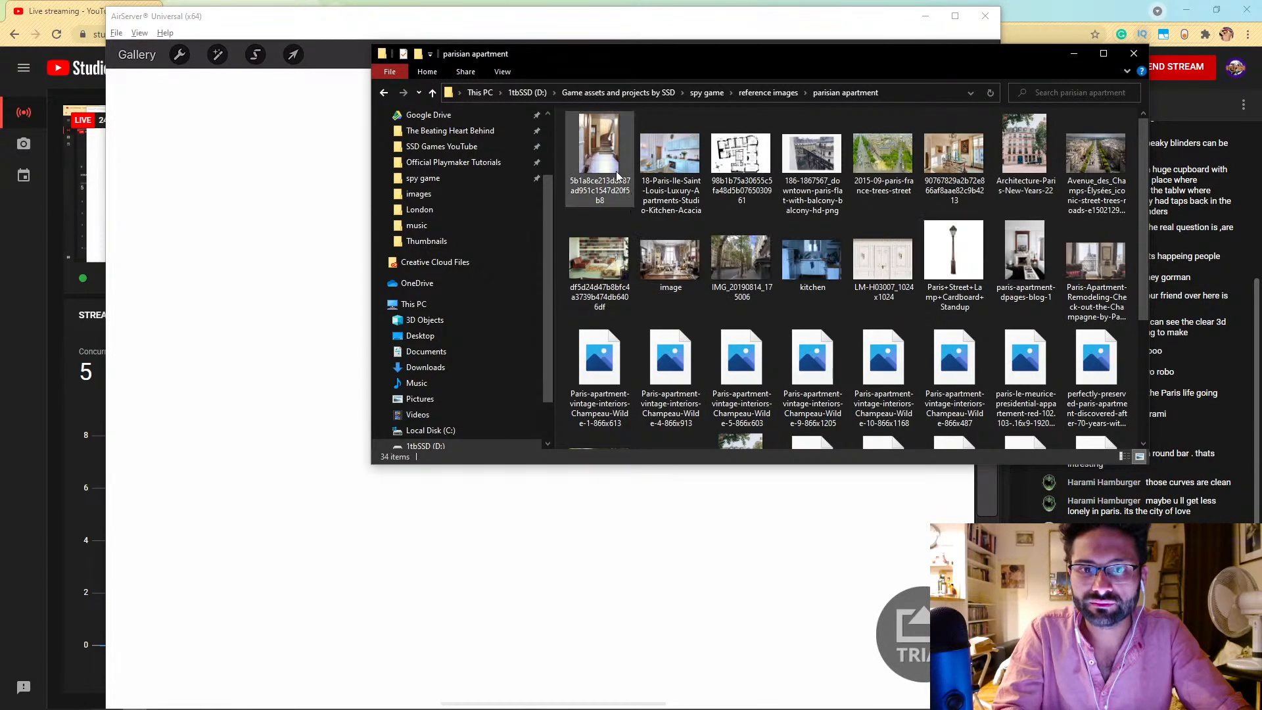
Step: View the Paris apartment references from the staircase hallway, through the blue kitchen and balcony, to the tree-lined street aerial
{"action": "double_click", "coordinate": [615, 168]}
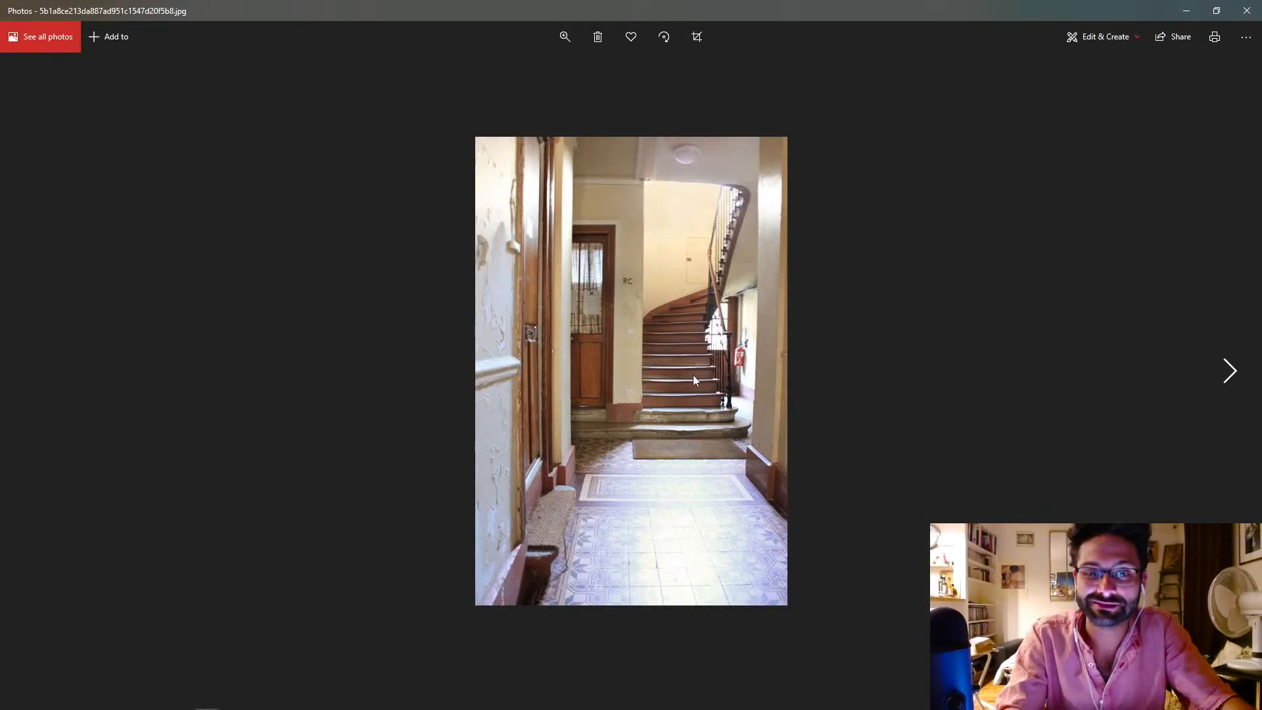
{"action": "key", "text": "Right"}
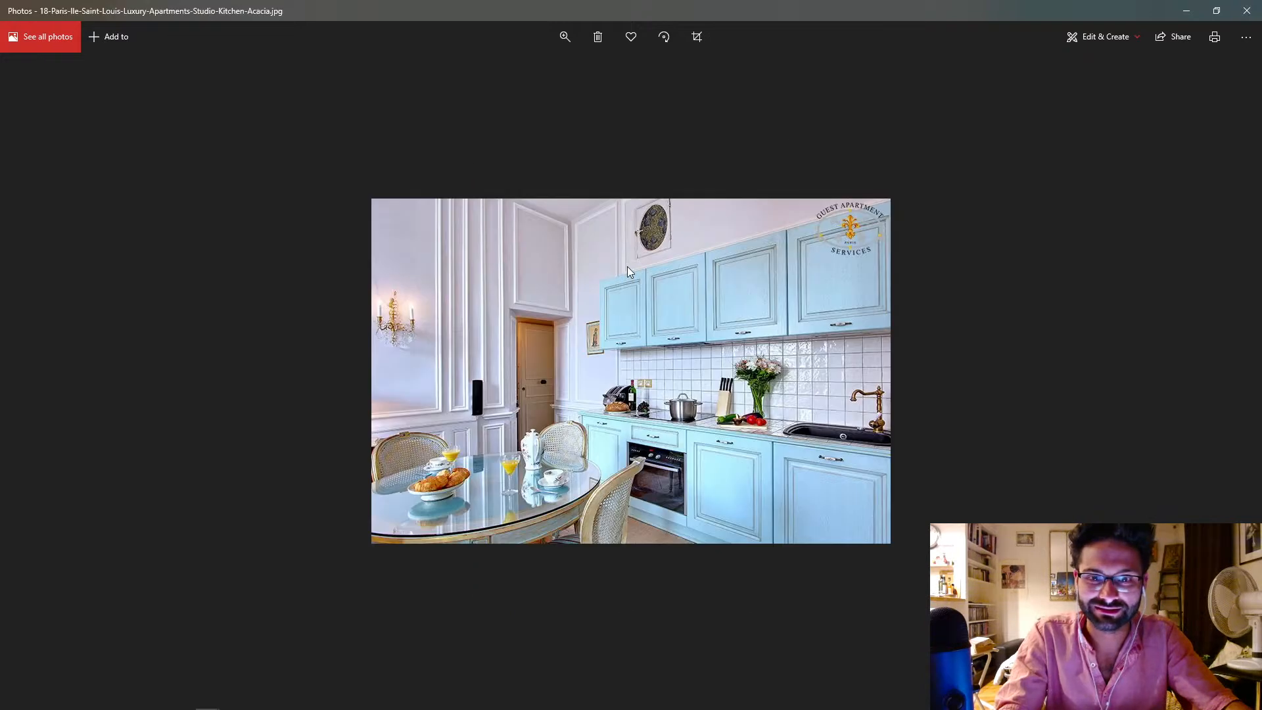
{"action": "key", "text": "Right"}
{"action": "key", "text": "Right"}
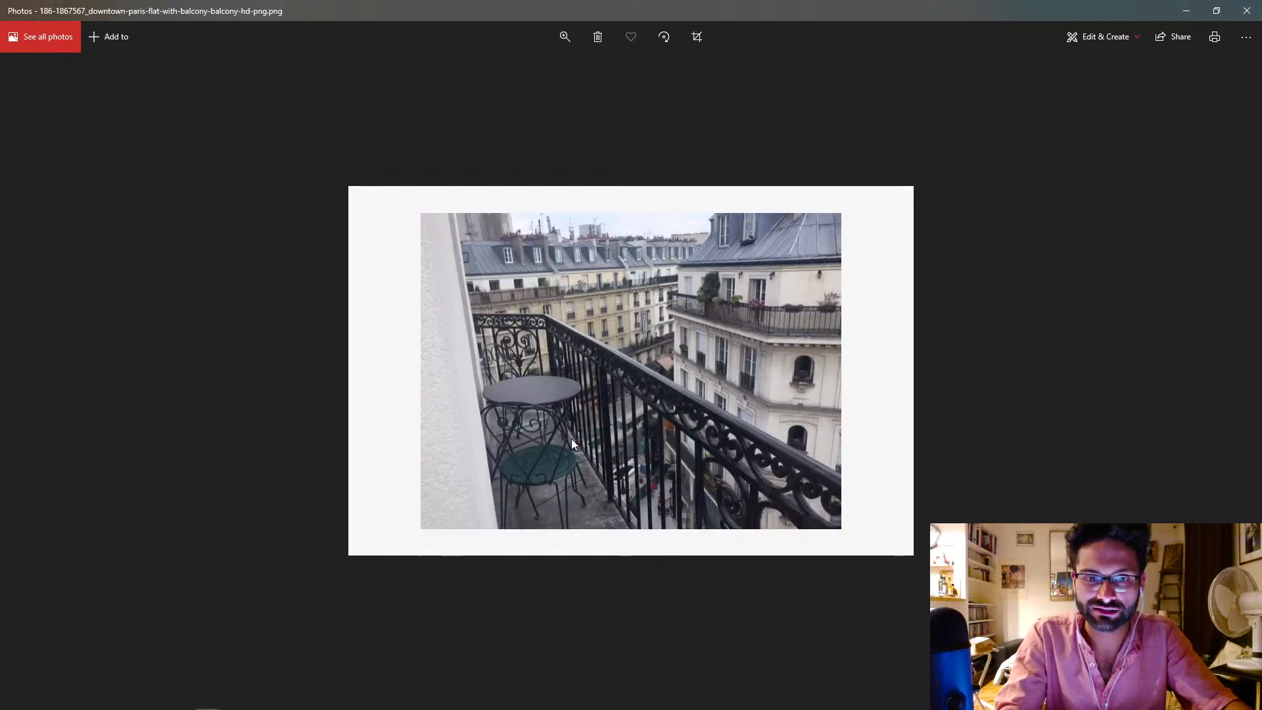
{"action": "key", "text": "Right"}
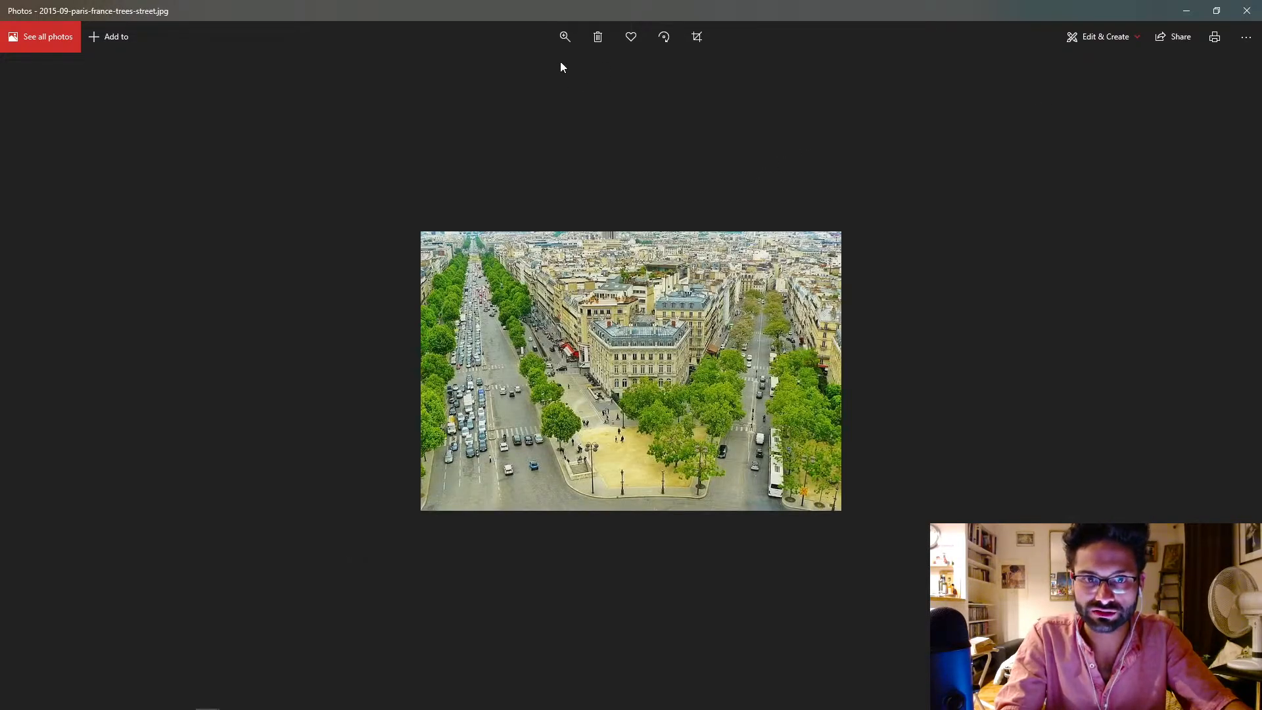
Step: Zoom in on the 2015-09-paris-france-trees-street photo to examine the corner building and its surrounding avenues
{"action": "left_click", "coordinate": [565, 37]}
{"action": "left_click_drag", "start_coordinate": [502, 70], "coordinate": [554, 82]}
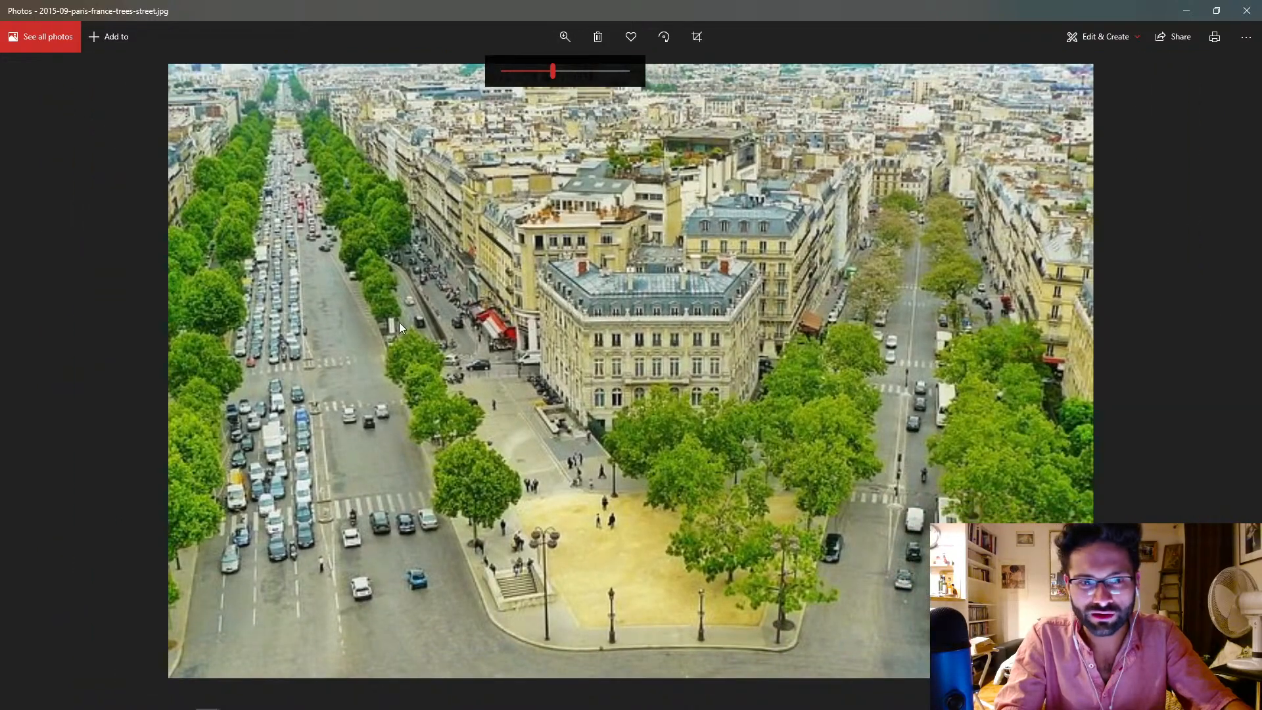
{"action": "scroll", "coordinate": [673, 349], "scroll_direction": "down", "scroll_amount": 2}
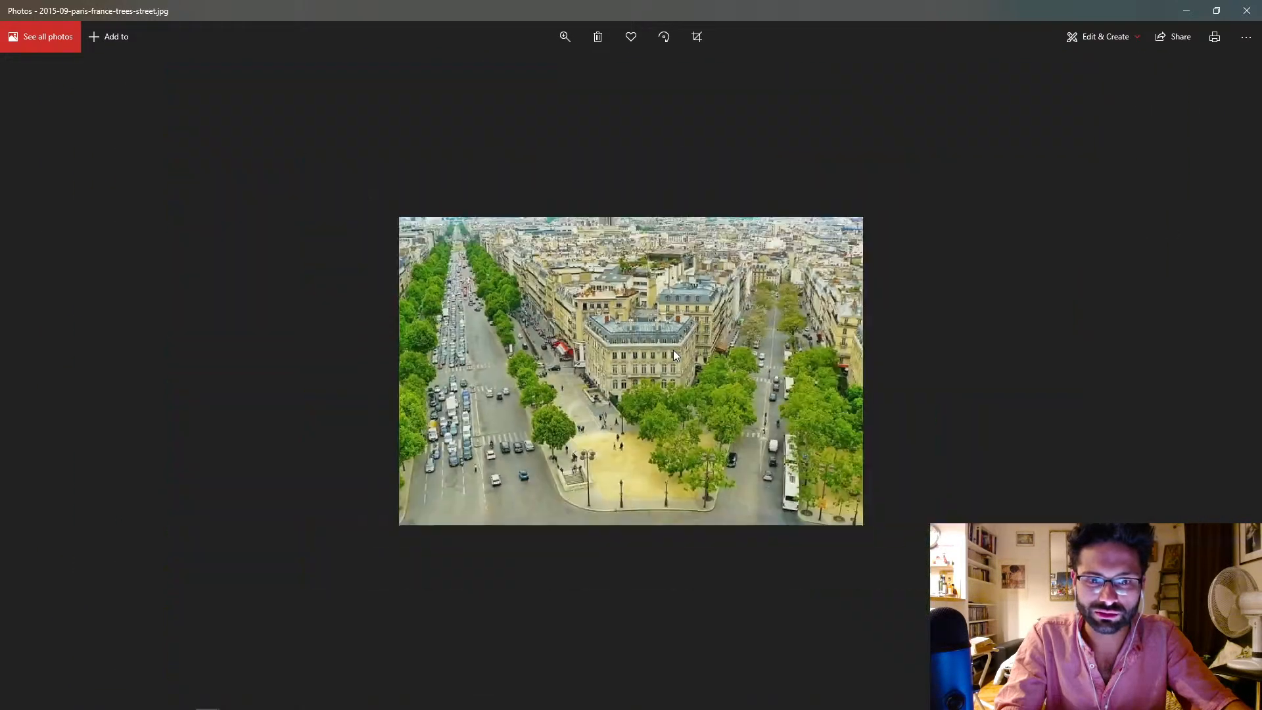
{"action": "scroll", "coordinate": [674, 350], "scroll_direction": "up", "scroll_amount": 1}
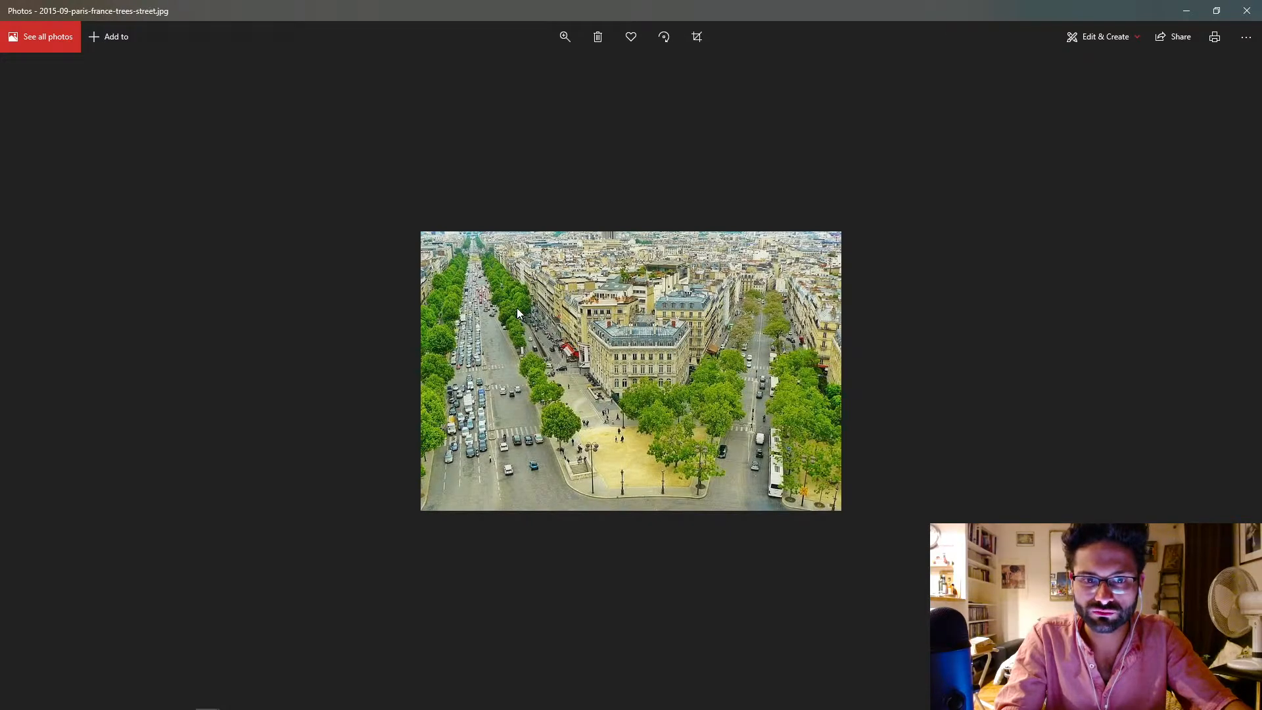
{"action": "left_click", "coordinate": [565, 37]}
{"action": "left_click_drag", "start_coordinate": [505, 71], "coordinate": [572, 71]}
{"action": "left_click_drag", "start_coordinate": [858, 373], "coordinate": [735, 362]}
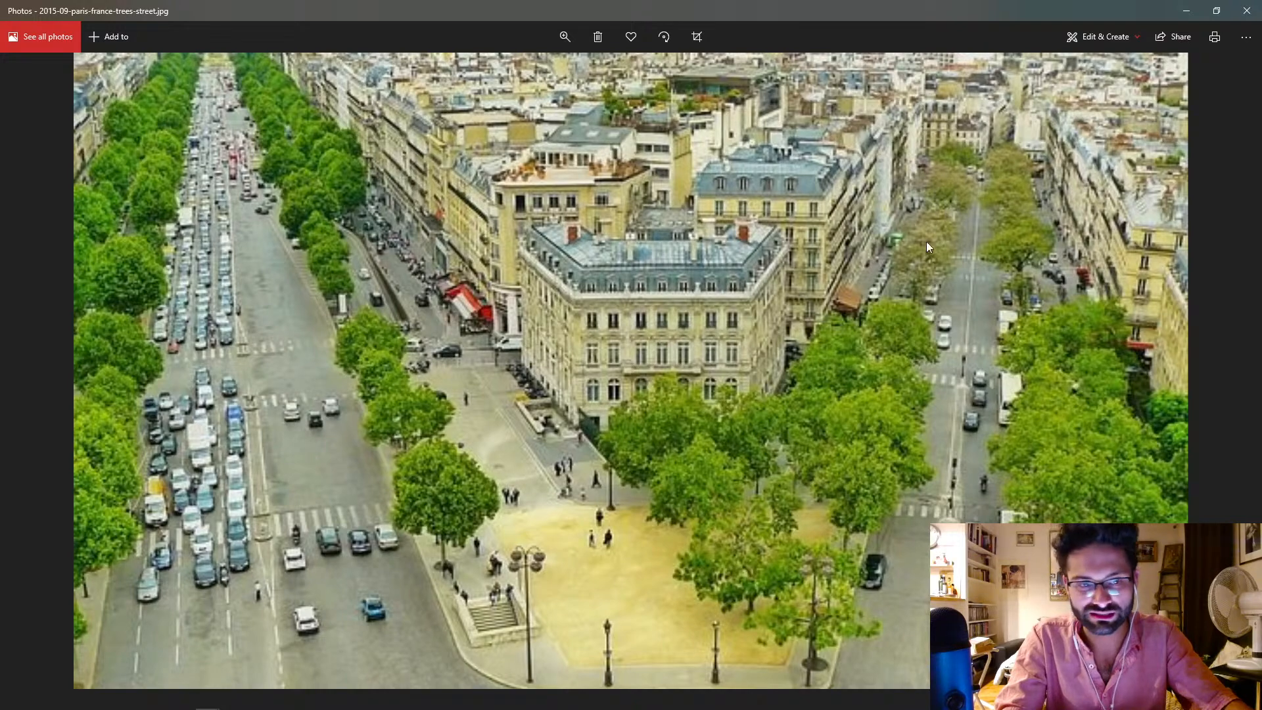
Step: Compare the tree-lined street aerial with the Champs-Élysées photo and the street-level view of the Paris pavement
{"action": "key", "text": "Right"}
{"action": "key", "text": "Right"}
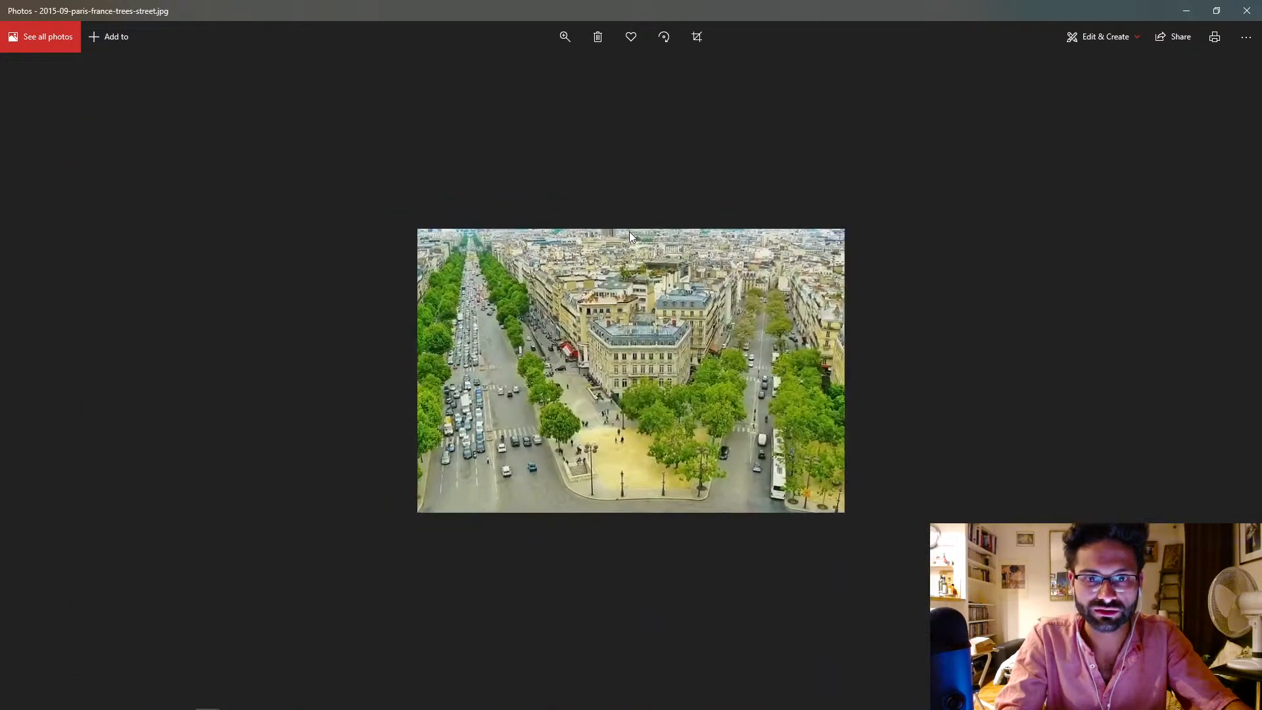
{"action": "key", "text": "Left"}
{"action": "key", "text": "Right"}
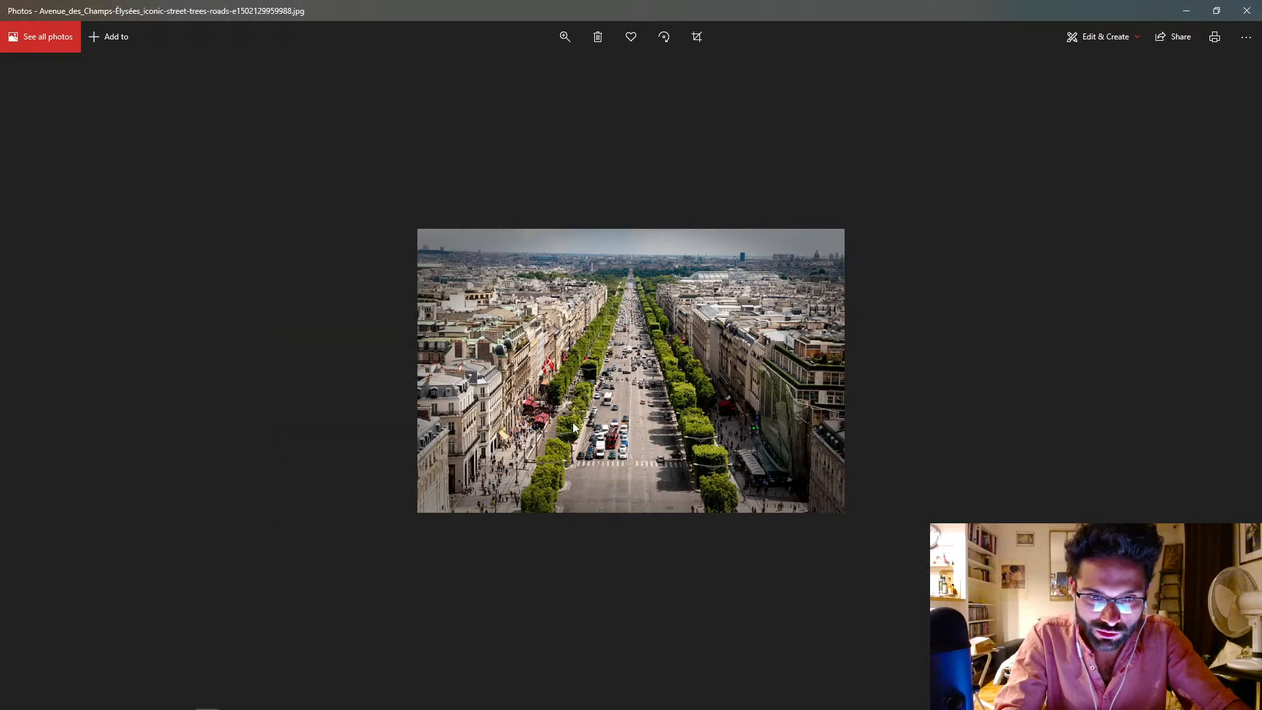
{"action": "key", "text": "Left"}
{"action": "key", "text": "Left"}
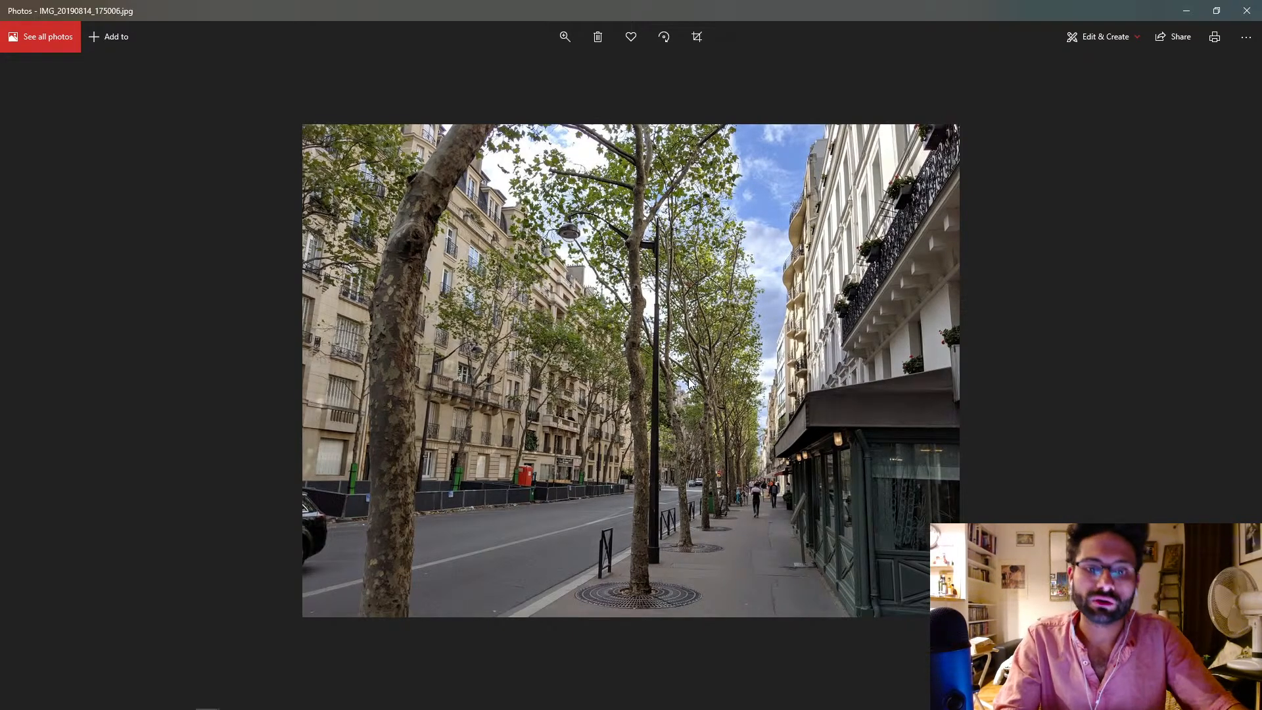
Step: View the Paris interior references from the kitchen photo, past the panelled double doors, to the vintage dining room
{"action": "left_click", "coordinate": [1247, 10]}
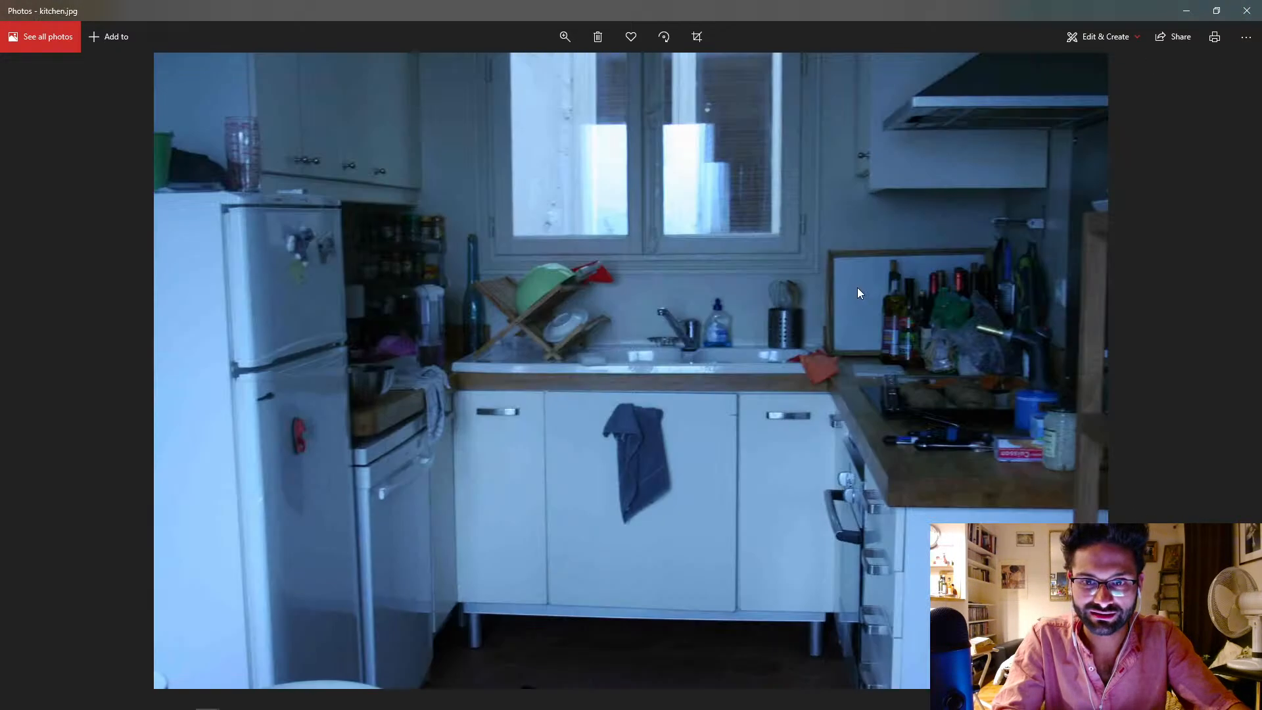
{"action": "key", "text": "Right"}
{"action": "key", "text": "Left"}
{"action": "key", "text": "Right"}
{"action": "key", "text": "Right"}
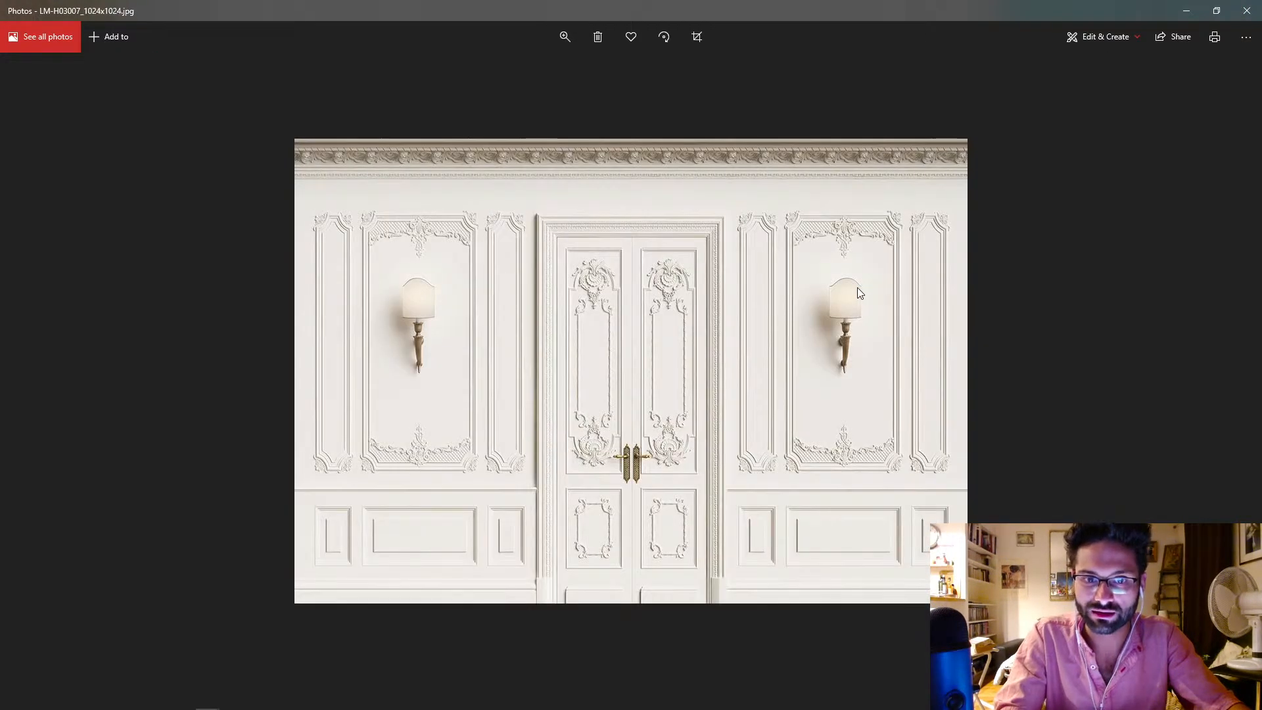
{"action": "key", "text": "Right"}
{"action": "key", "text": "Right"}
{"action": "key", "text": "Right"}
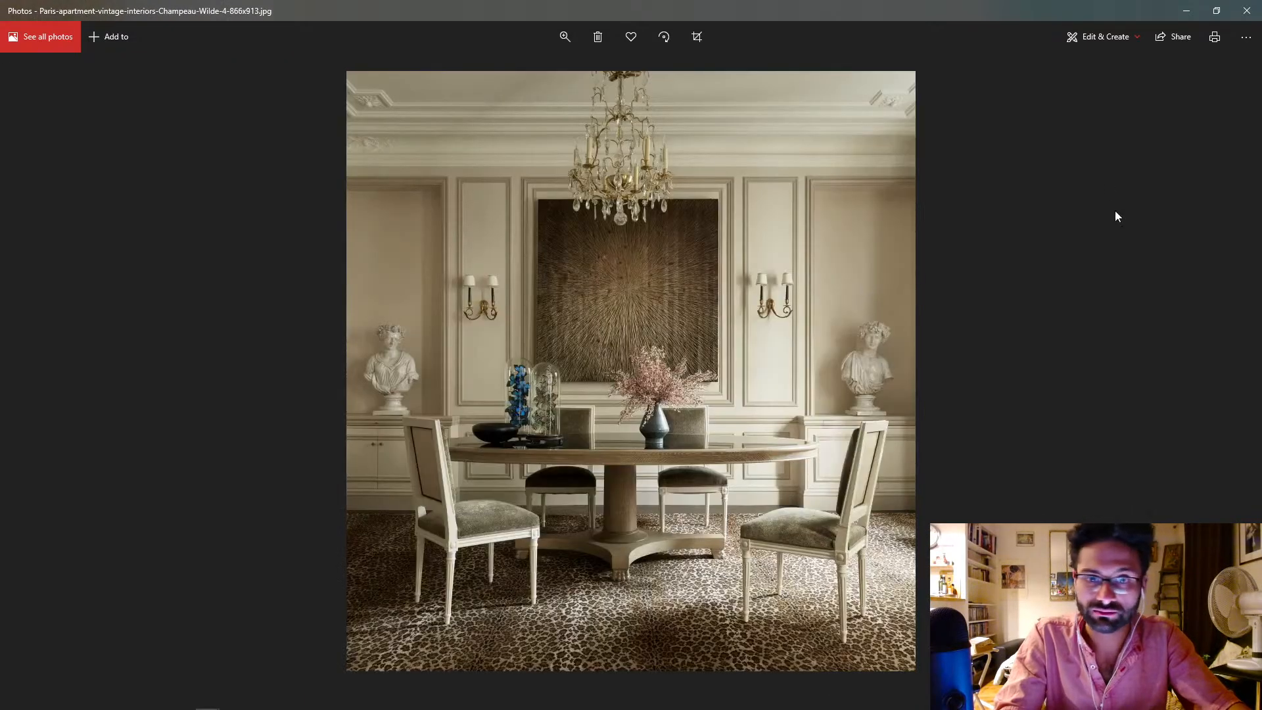
Step: Close the Paris dining room photo and the black-and-white pub photo to clear the view of the sketch canvas
{"action": "left_click", "coordinate": [1247, 10]}
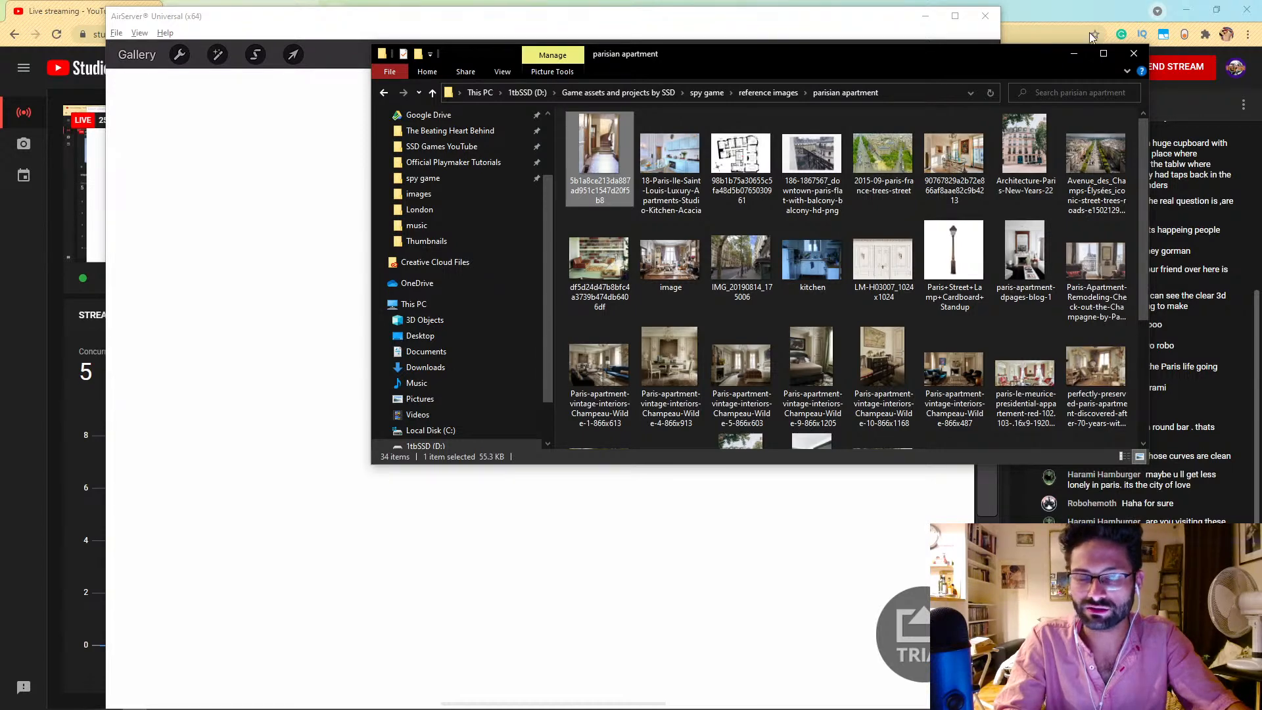
{"action": "left_click", "coordinate": [207, 26]}
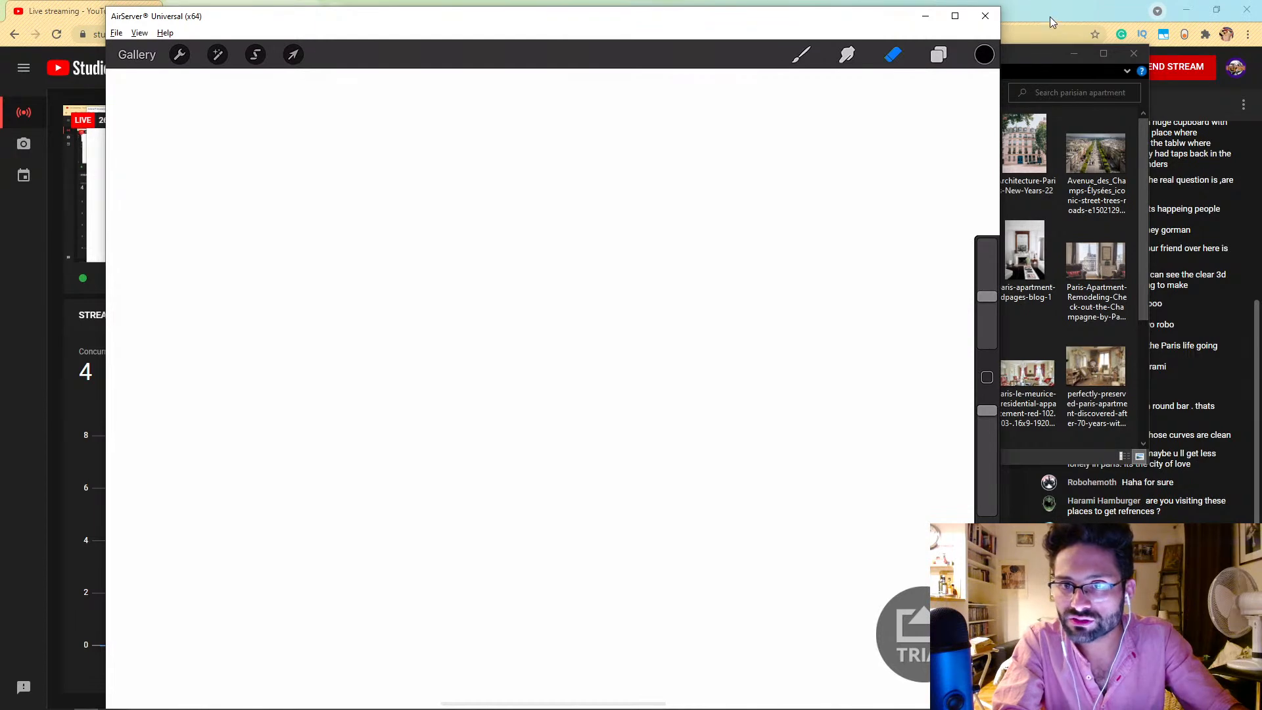
{"action": "left_click", "coordinate": [1131, 58]}
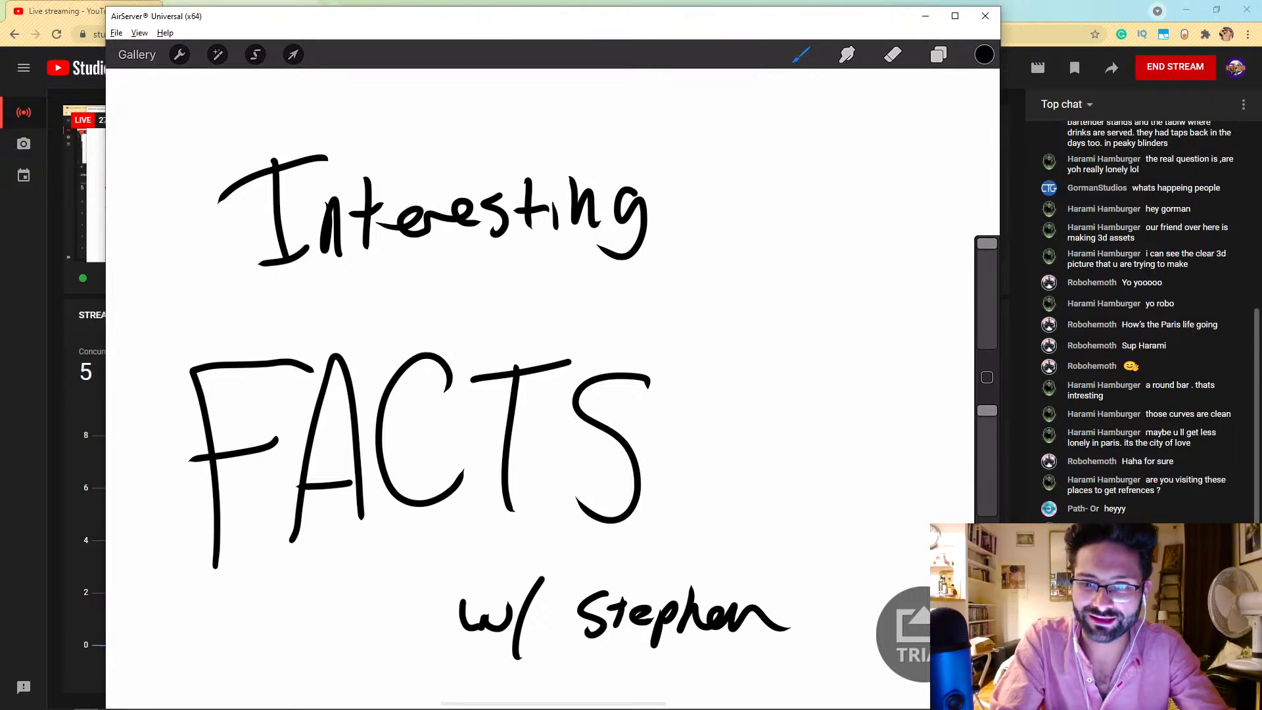
{"action": "key", "text": "alt+Tab"}
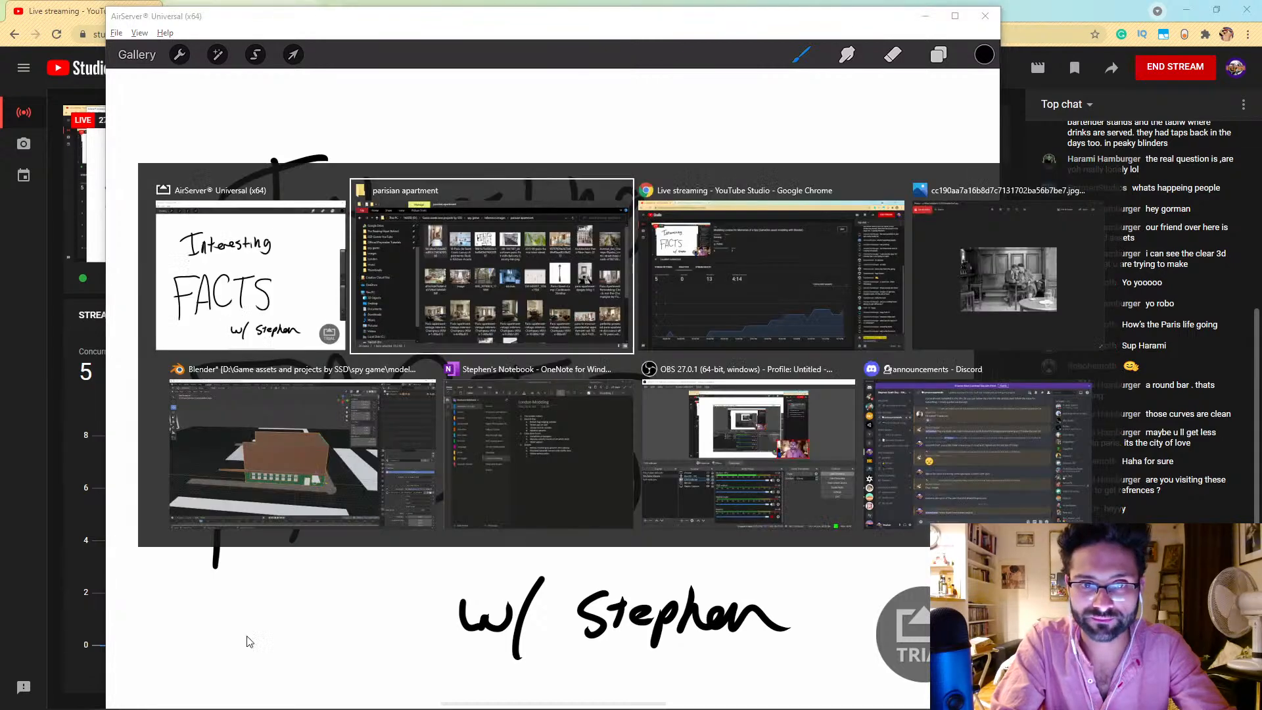
{"action": "key", "text": "alt+Tab"}
{"action": "key", "text": "alt+Tab"}
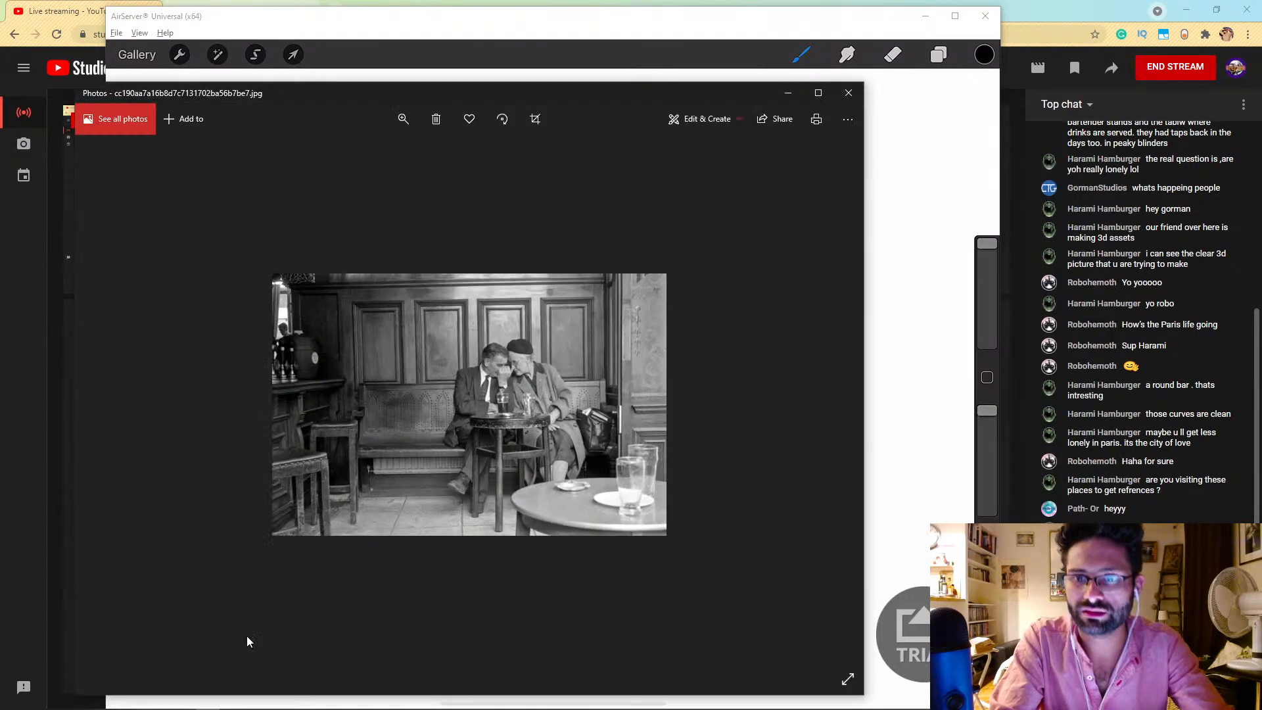
{"action": "left_click", "coordinate": [857, 94]}
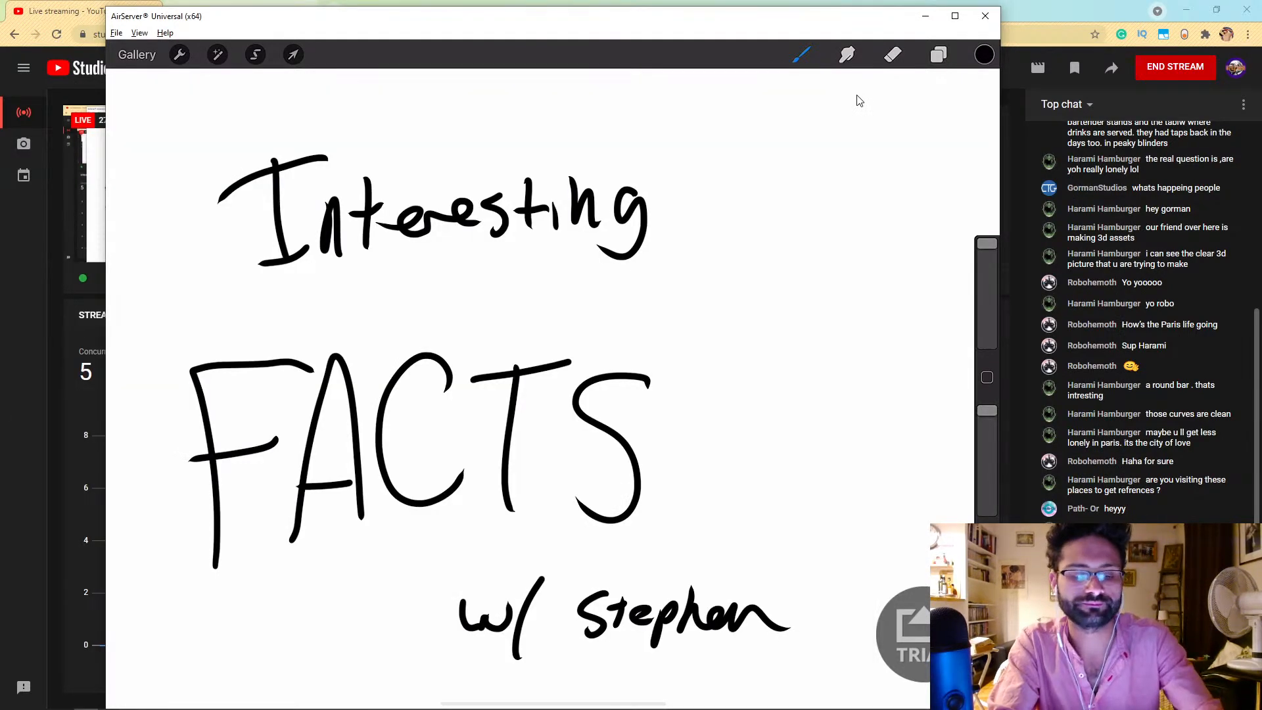
Step: In OneNote's London Modeling page, correct "Record ship" to "Record shop", and return to the sketch canvas in AirServer
{"action": "key", "text": "alt+Tab"}
{"action": "key", "text": "alt+Tab"}
{"action": "key", "text": "alt+Tab"}
{"action": "key", "text": "alt+Tab"}
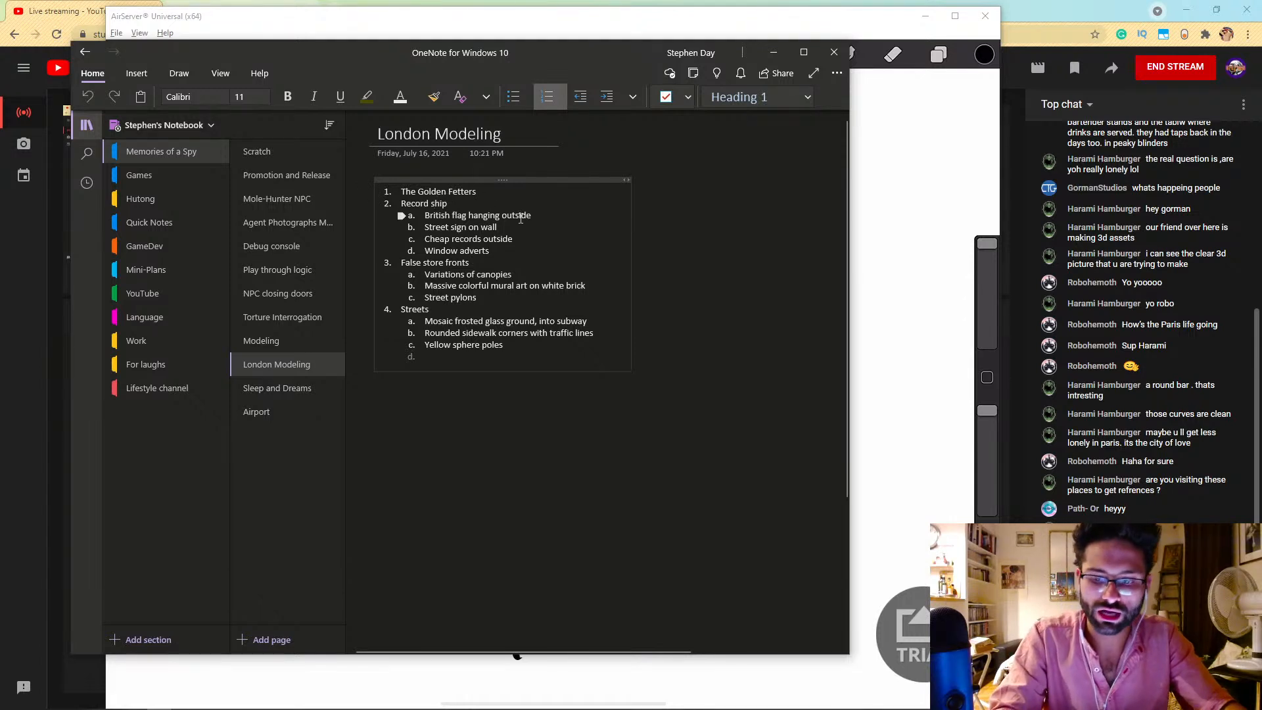
{"action": "key", "text": "BackSpace"}
{"action": "key", "text": "BackSpace"}
{"action": "type", "text": "op"}
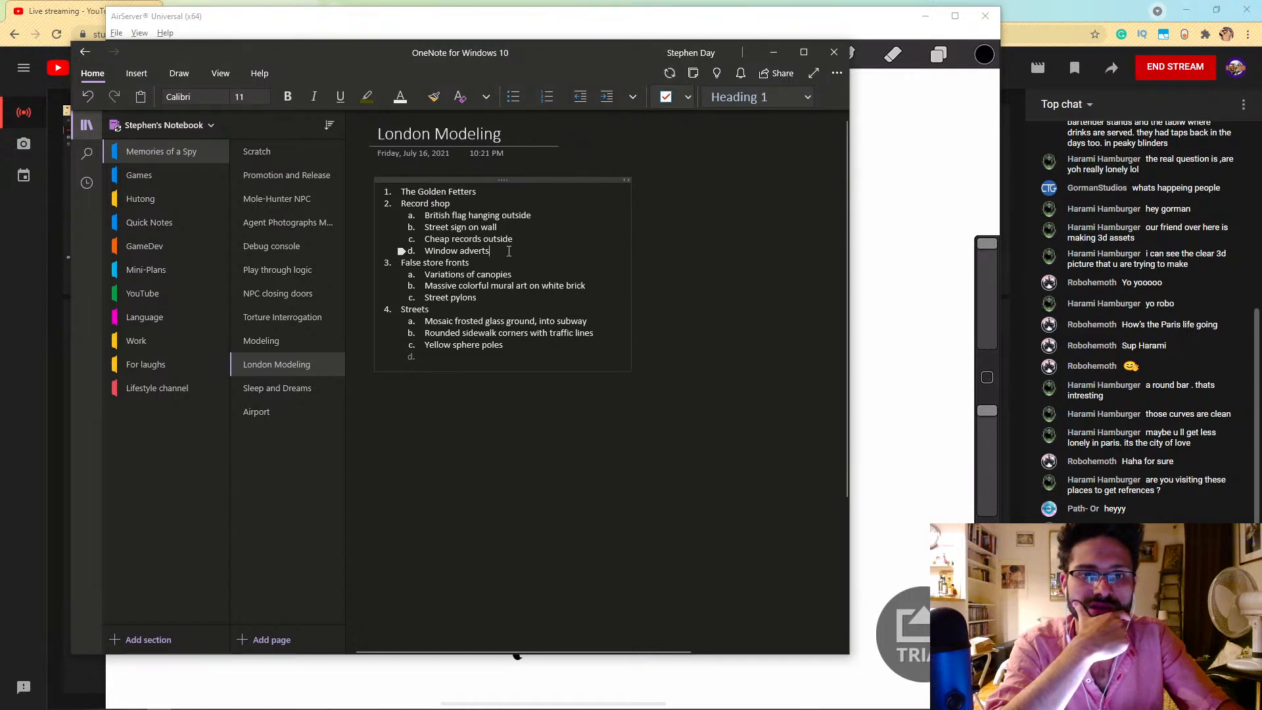
{"action": "left_click", "coordinate": [873, 29]}
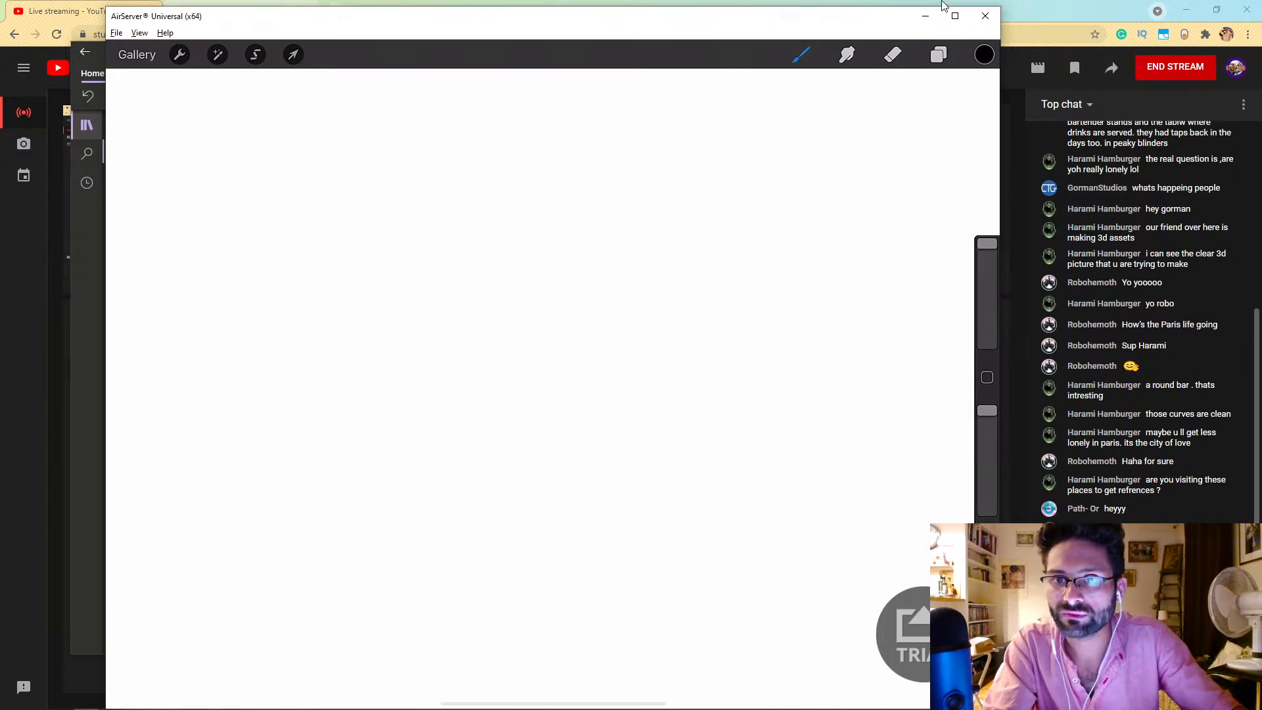
Step: Open the black-and-white record shop counter photo from the London reference folder and place it beside the sketch canvas
{"action": "key", "text": "alt+Tab"}
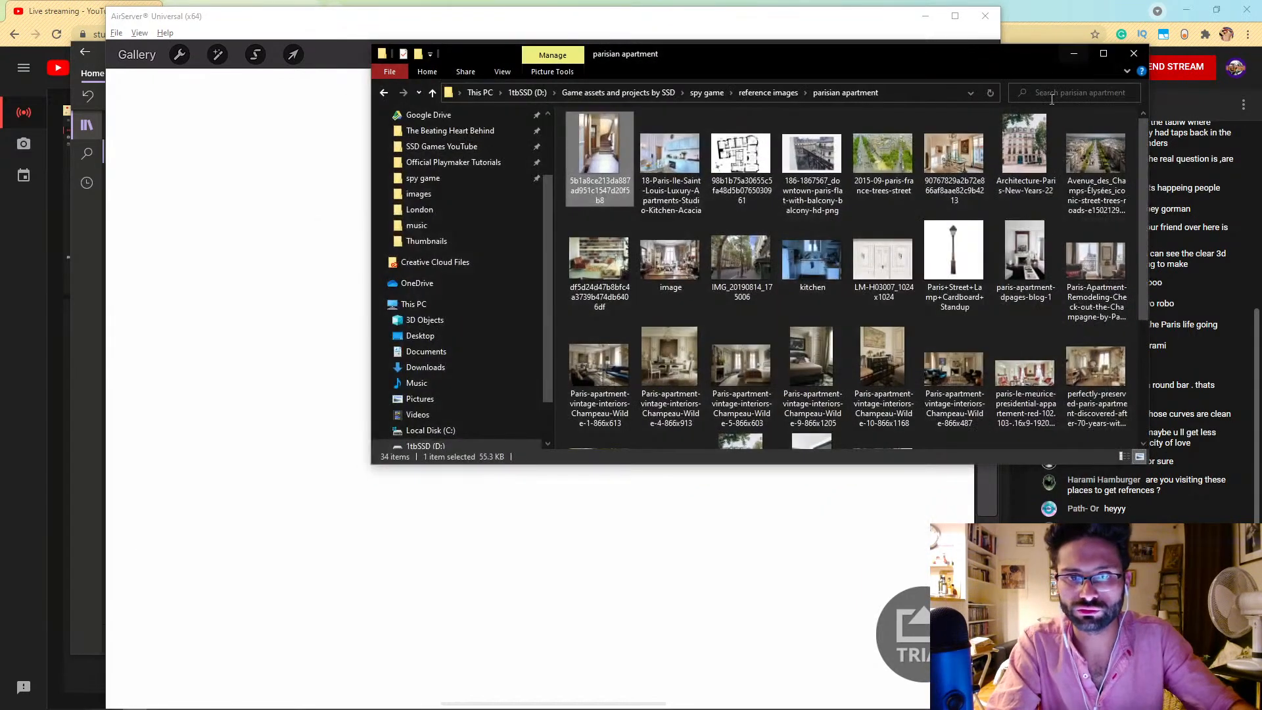
{"action": "left_click", "coordinate": [384, 93]}
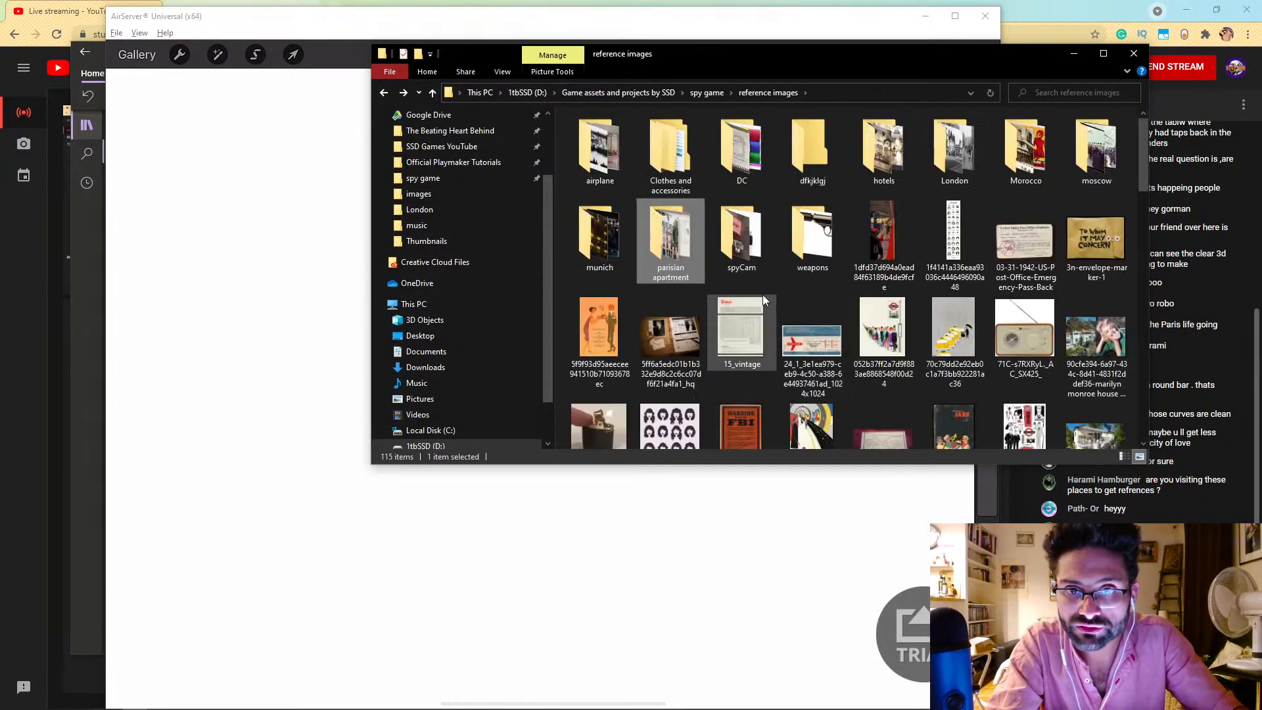
{"action": "double_click", "coordinate": [955, 151]}
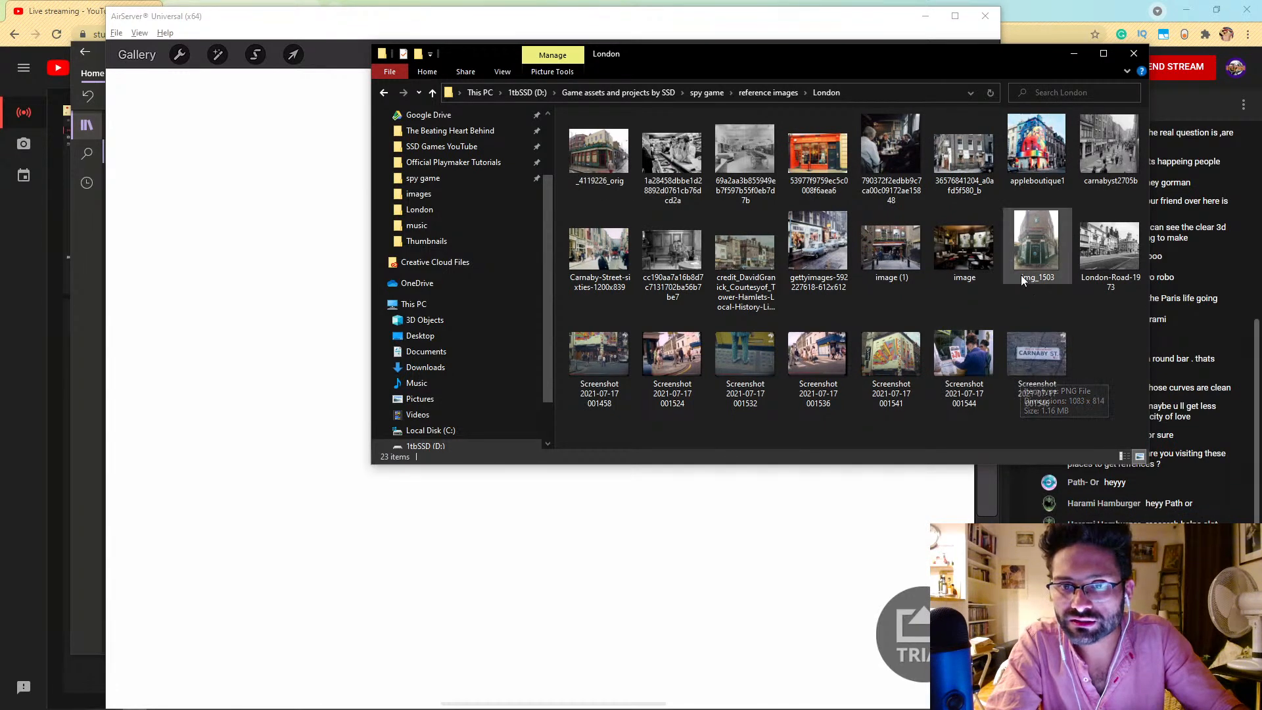
{"action": "double_click", "coordinate": [671, 164]}
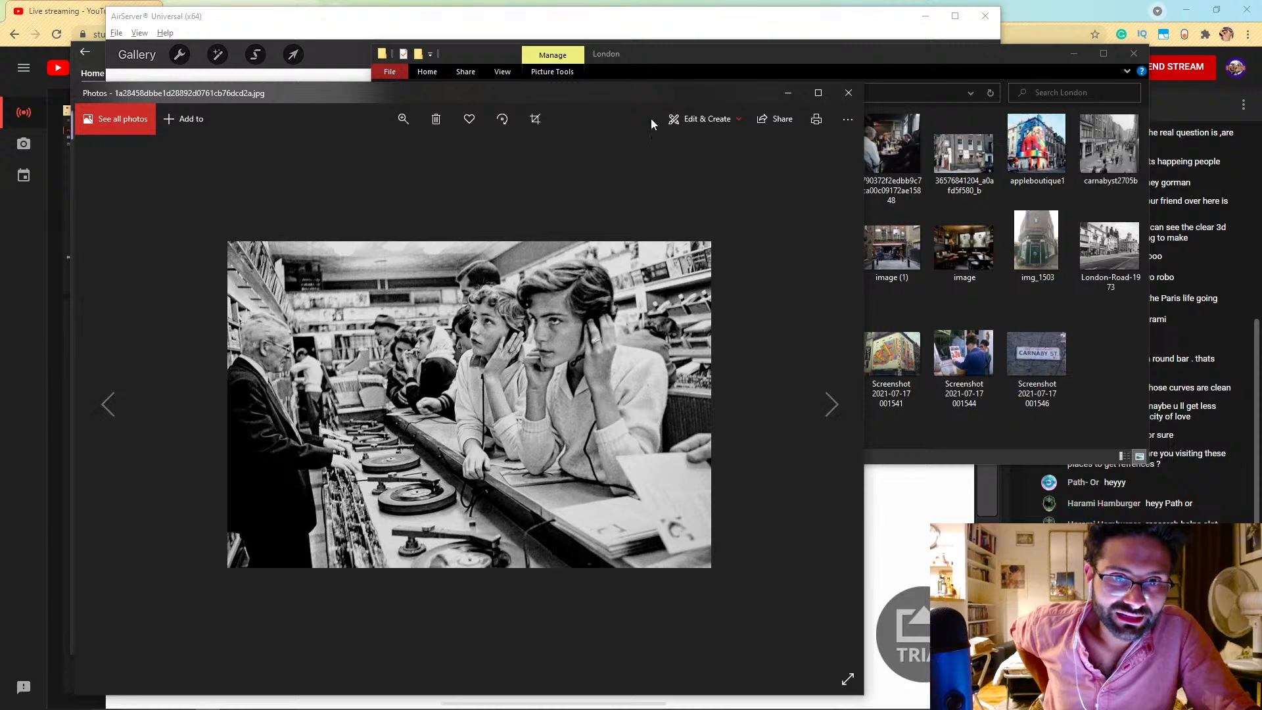
{"action": "left_click_drag", "start_coordinate": [296, 91], "coordinate": [679, 80]}
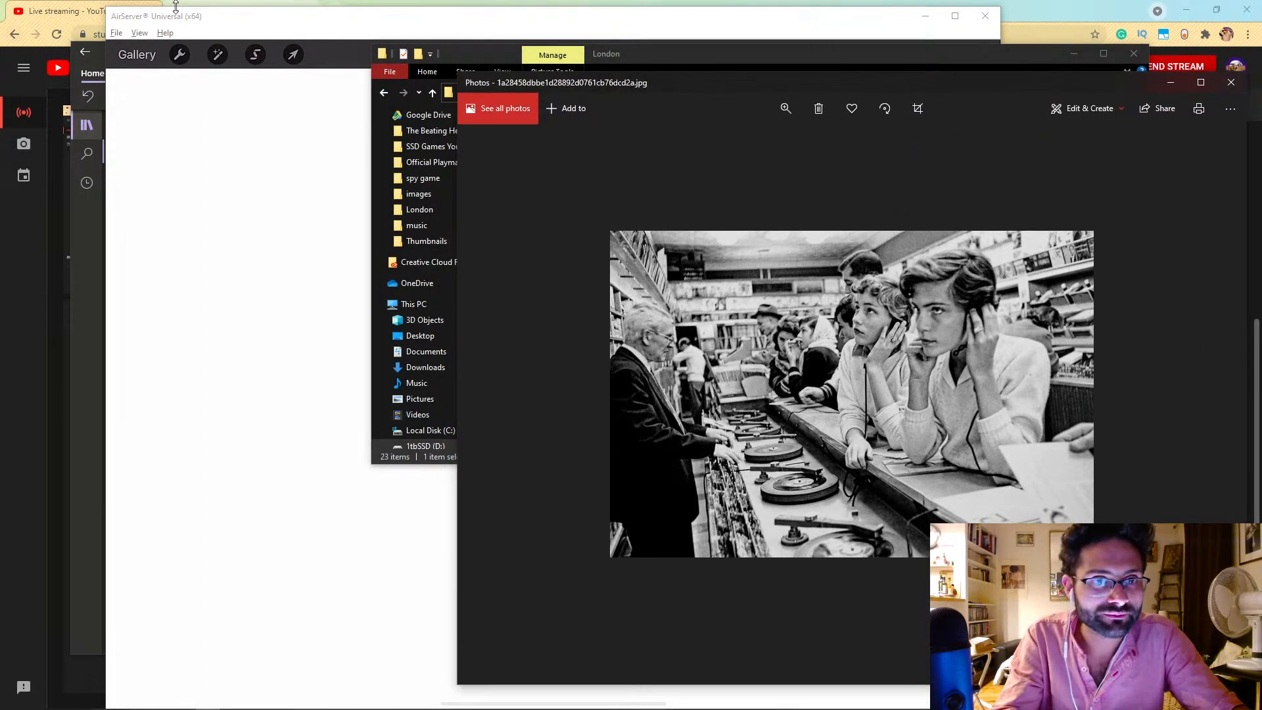
{"action": "left_click_drag", "start_coordinate": [190, 23], "coordinate": [89, 15]}
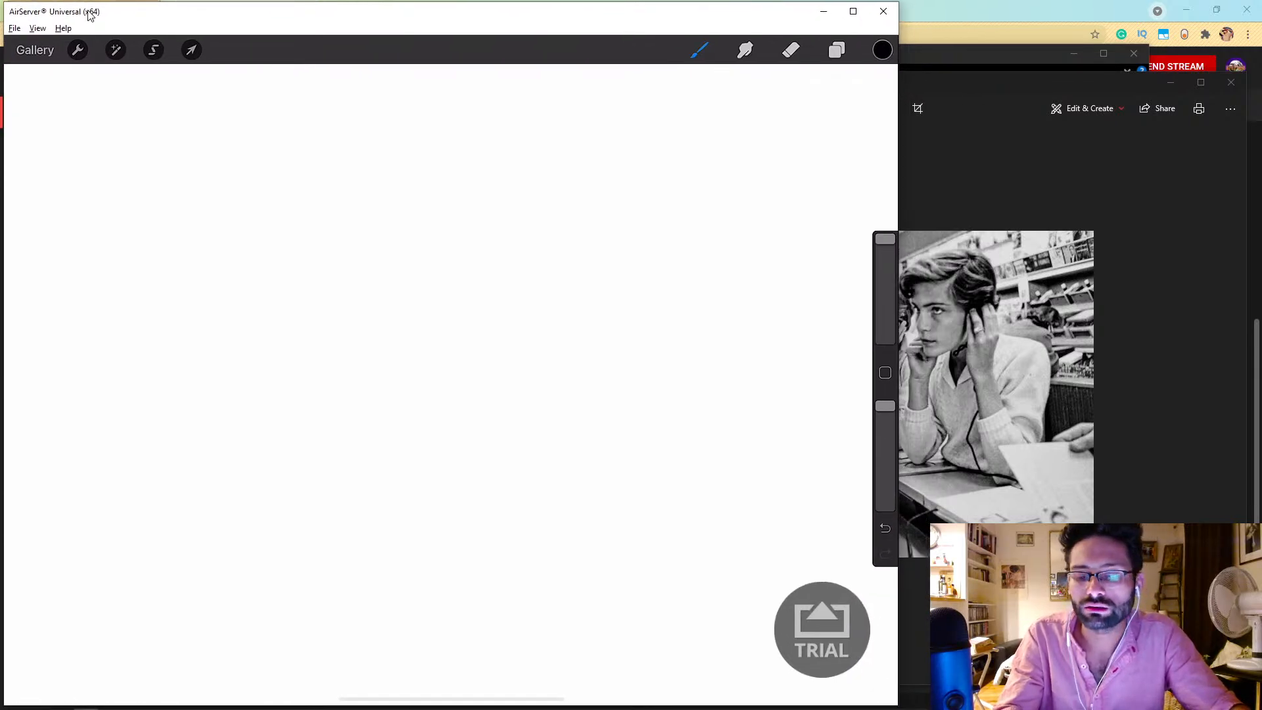
{"action": "left_click", "coordinate": [1015, 87]}
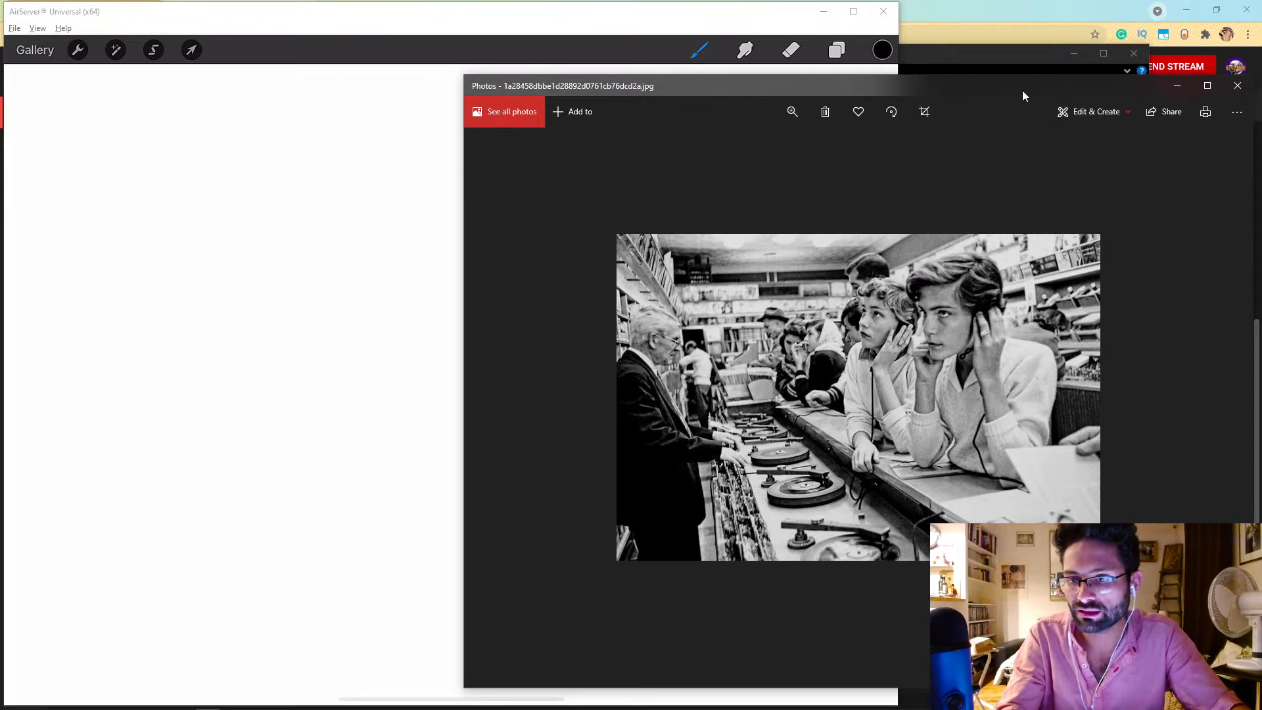
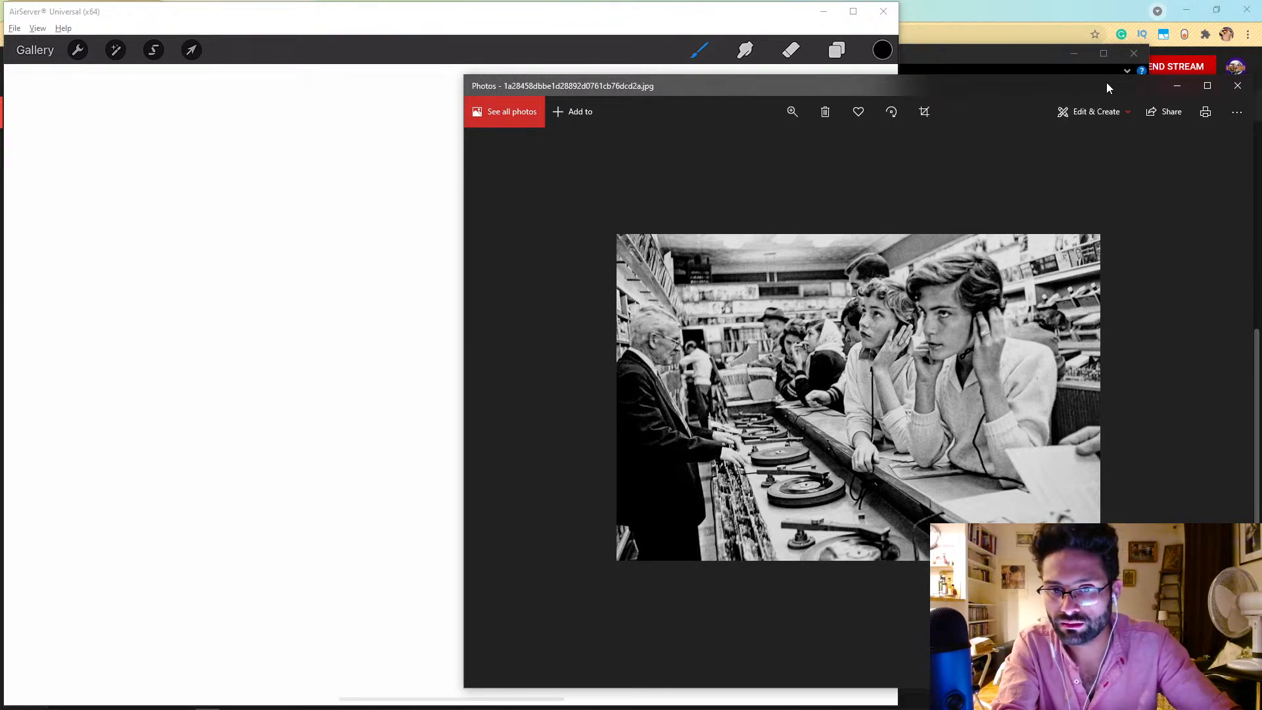
Step: Resize and position the record shop counter photo so it sits beside the sketched room rectangle
{"action": "left_click_drag", "start_coordinate": [1114, 84], "coordinate": [1083, 88]}
{"action": "left_click_drag", "start_coordinate": [1092, 96], "coordinate": [881, 66]}
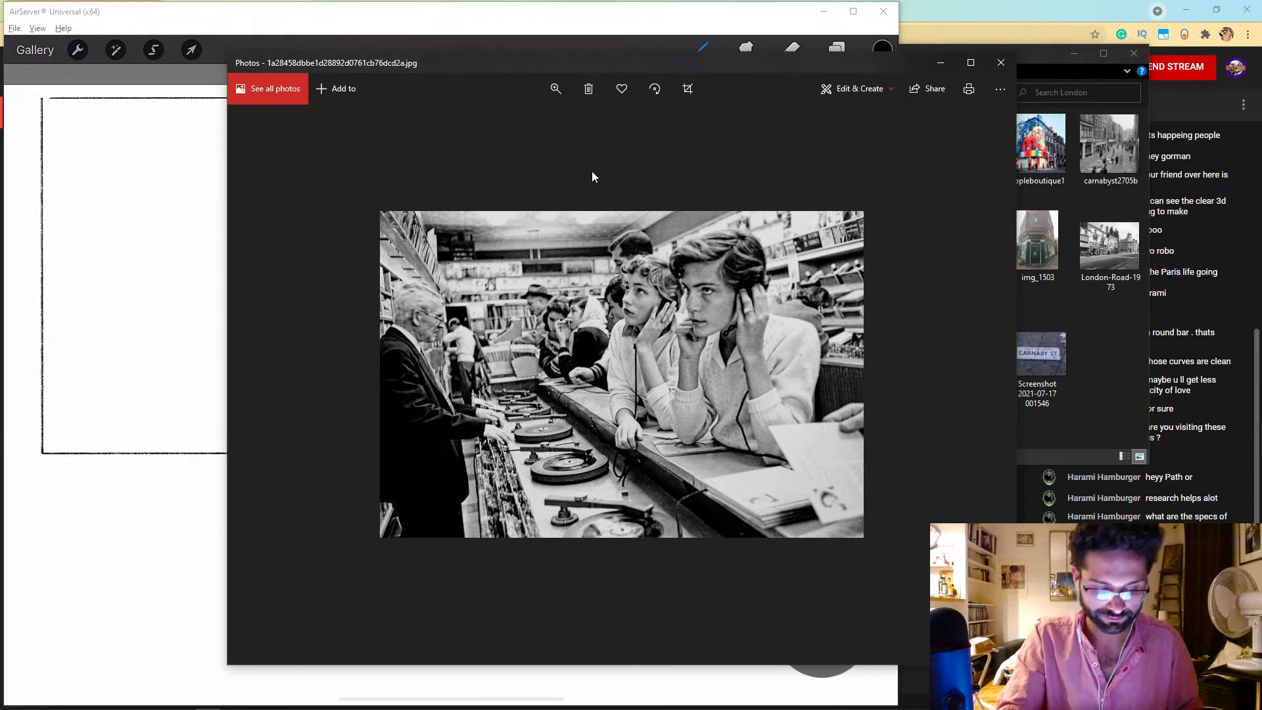
{"action": "key", "text": "Right"}
{"action": "key", "text": "Left"}
{"action": "left_click_drag", "start_coordinate": [479, 65], "coordinate": [705, 21]}
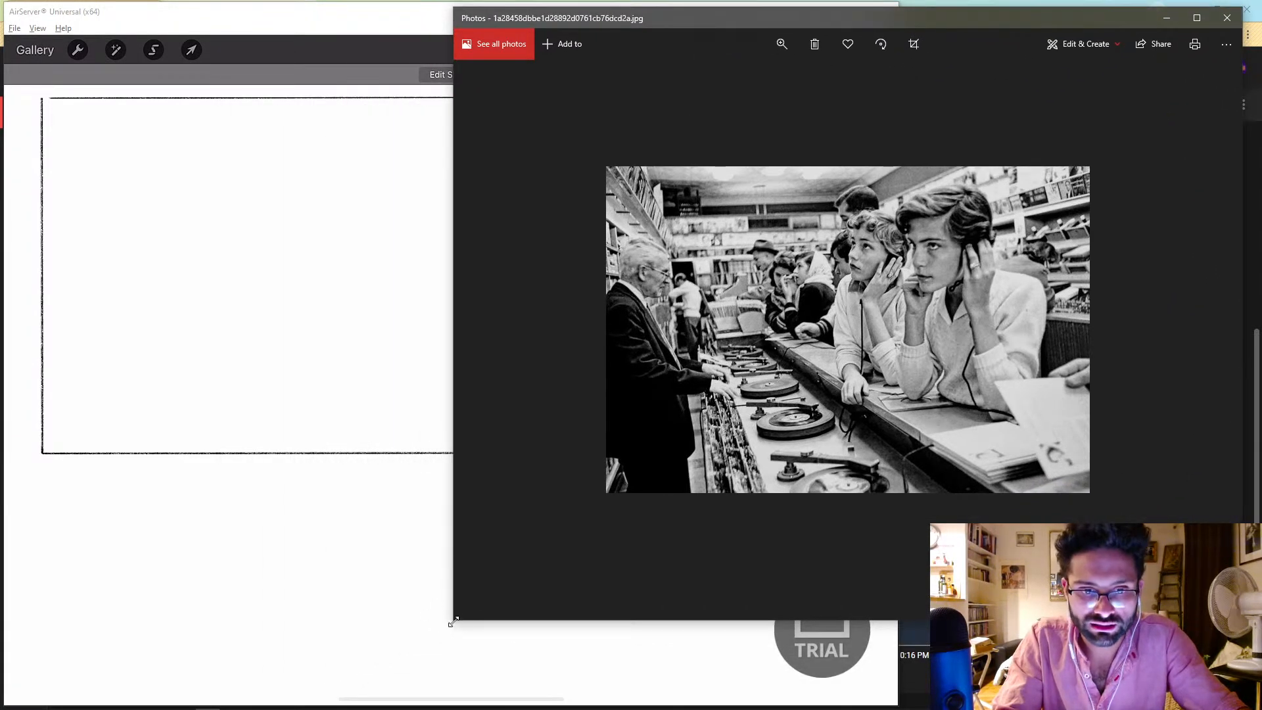
{"action": "left_click_drag", "start_coordinate": [454, 624], "coordinate": [905, 367]}
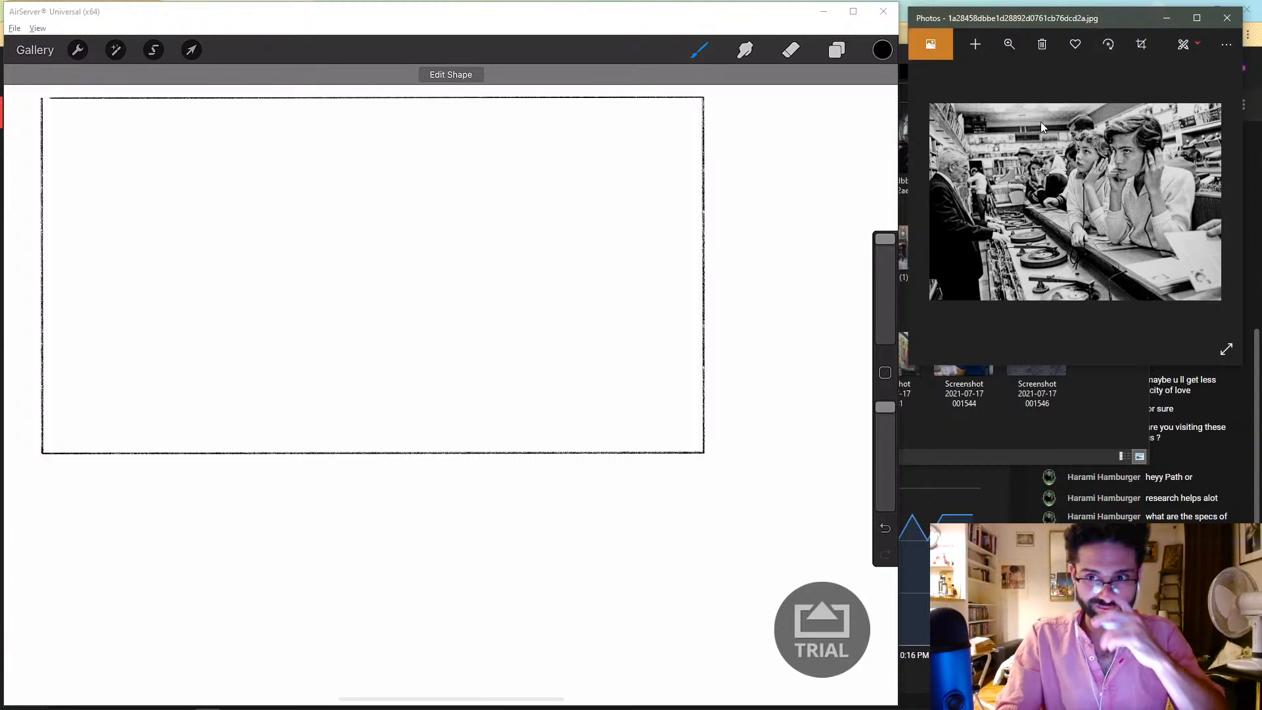
{"action": "key", "text": "Right"}
{"action": "key", "text": "Left"}
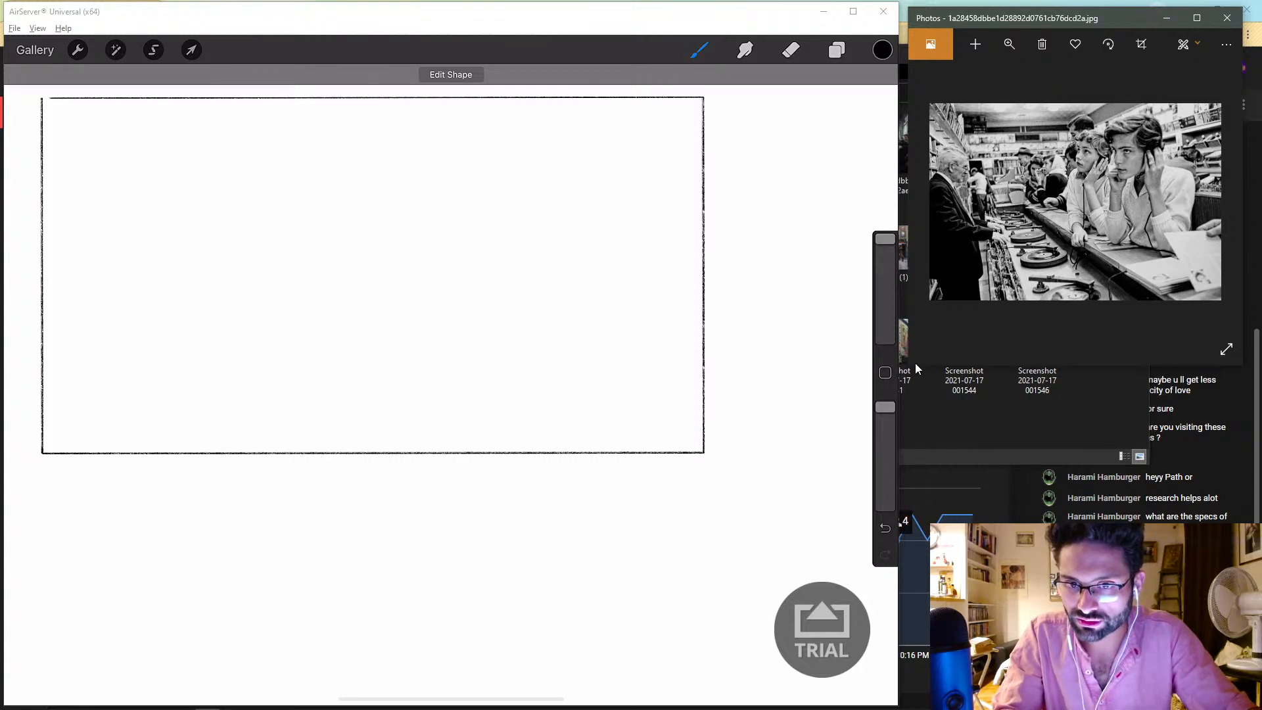
{"action": "left_click_drag", "start_coordinate": [908, 367], "coordinate": [761, 502]}
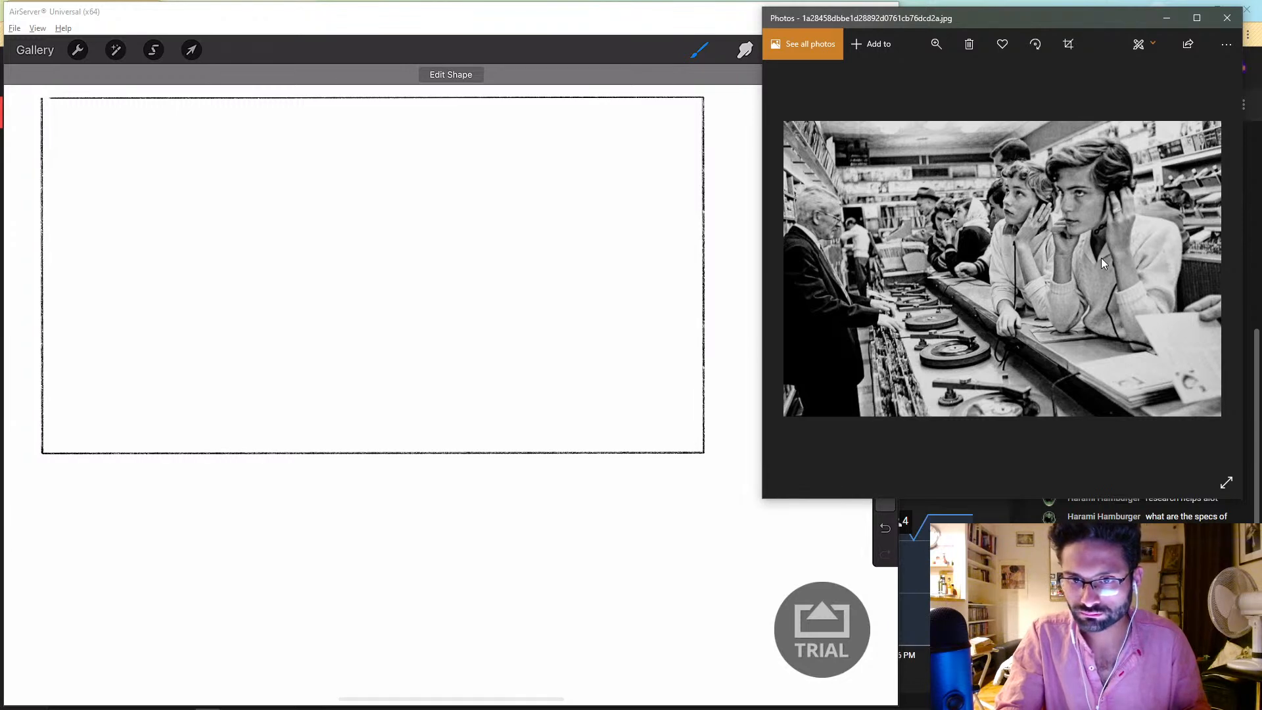
Step: View the London references from the listening counter, past the Reckless Records storefront and Lord John corner, to the outdoor record bins
{"action": "key", "text": "Right"}
{"action": "key", "text": "Right"}
{"action": "key", "text": "Right"}
{"action": "key", "text": "Right"}
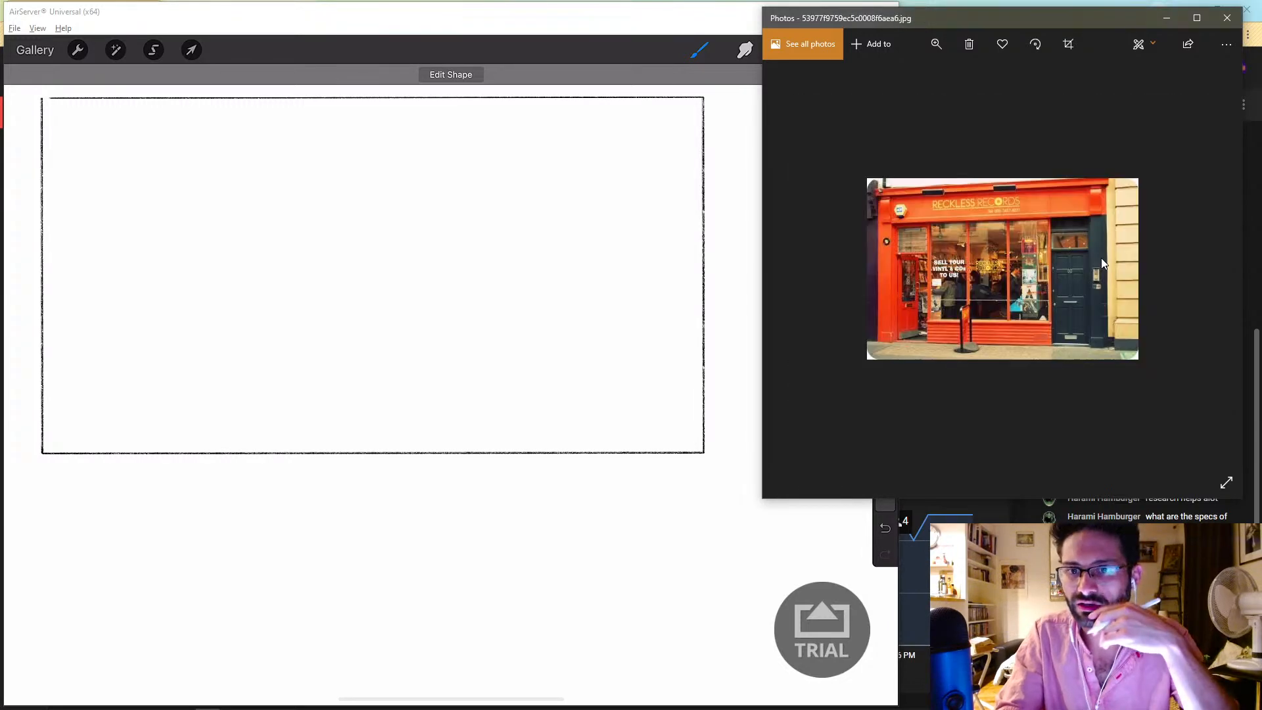
{"action": "key", "text": "Right"}
{"action": "key", "text": "Right"}
{"action": "key", "text": "Right"}
{"action": "key", "text": "Right"}
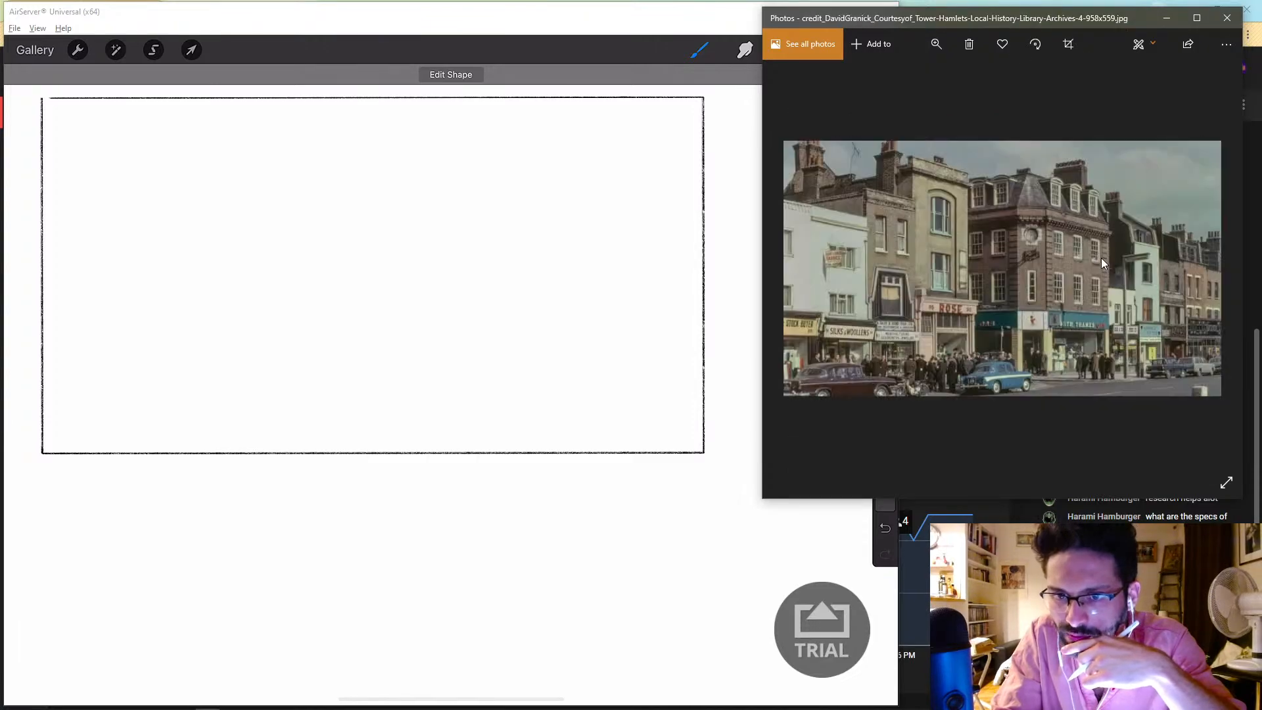
{"action": "key", "text": "Right"}
{"action": "key", "text": "Right"}
{"action": "key", "text": "Right"}
{"action": "key", "text": "Right"}
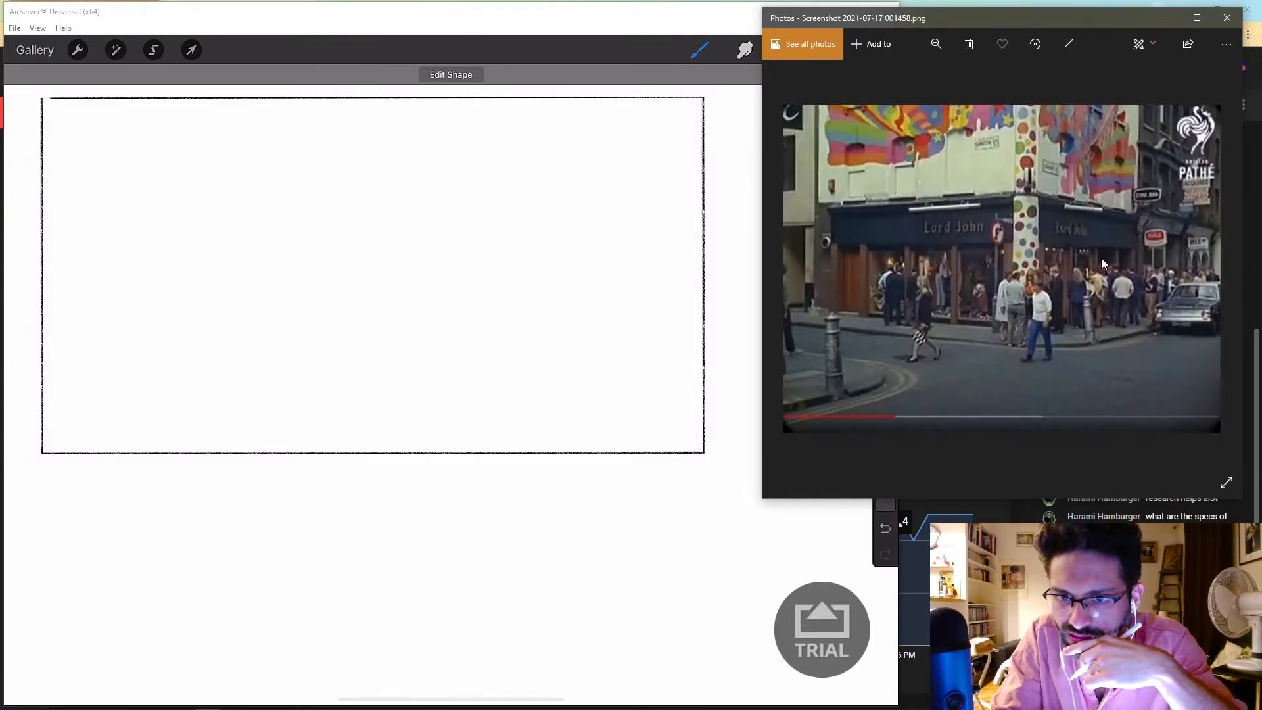
{"action": "key", "text": "Right"}
{"action": "key", "text": "Right"}
{"action": "key", "text": "Right"}
{"action": "key", "text": "Right"}
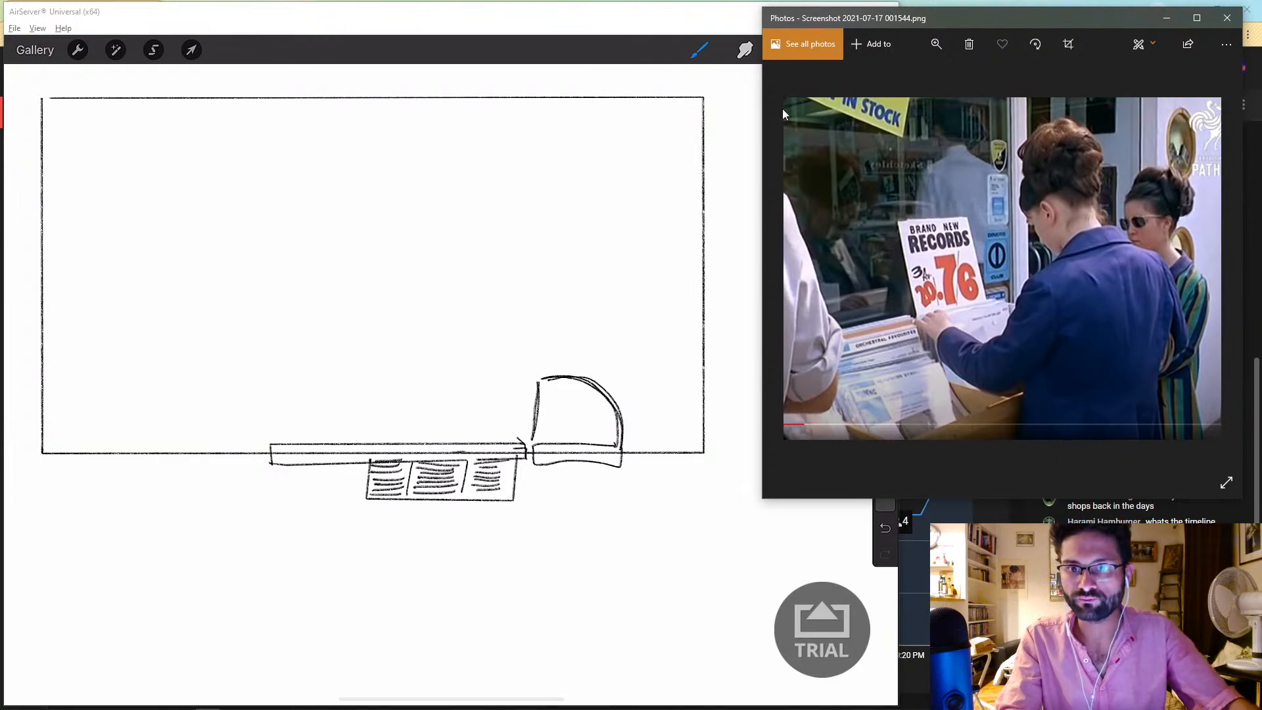
Step: Look back through the London references from the Carnaby St. sign to the spacious black-and-white record store interior
{"action": "scroll", "coordinate": [959, 289], "scroll_direction": "down", "scroll_amount": 1}
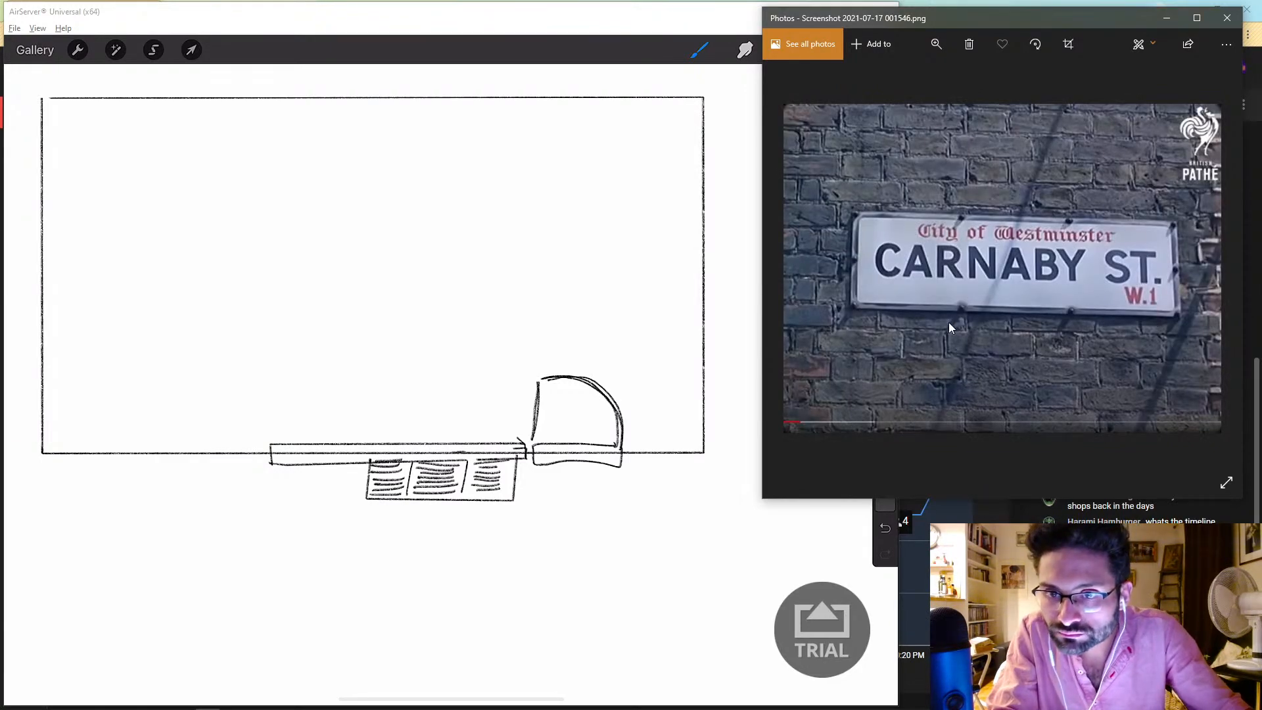
{"action": "scroll", "coordinate": [949, 322], "scroll_direction": "up", "scroll_amount": 4}
{"action": "scroll", "coordinate": [956, 329], "scroll_direction": "up", "scroll_amount": 6}
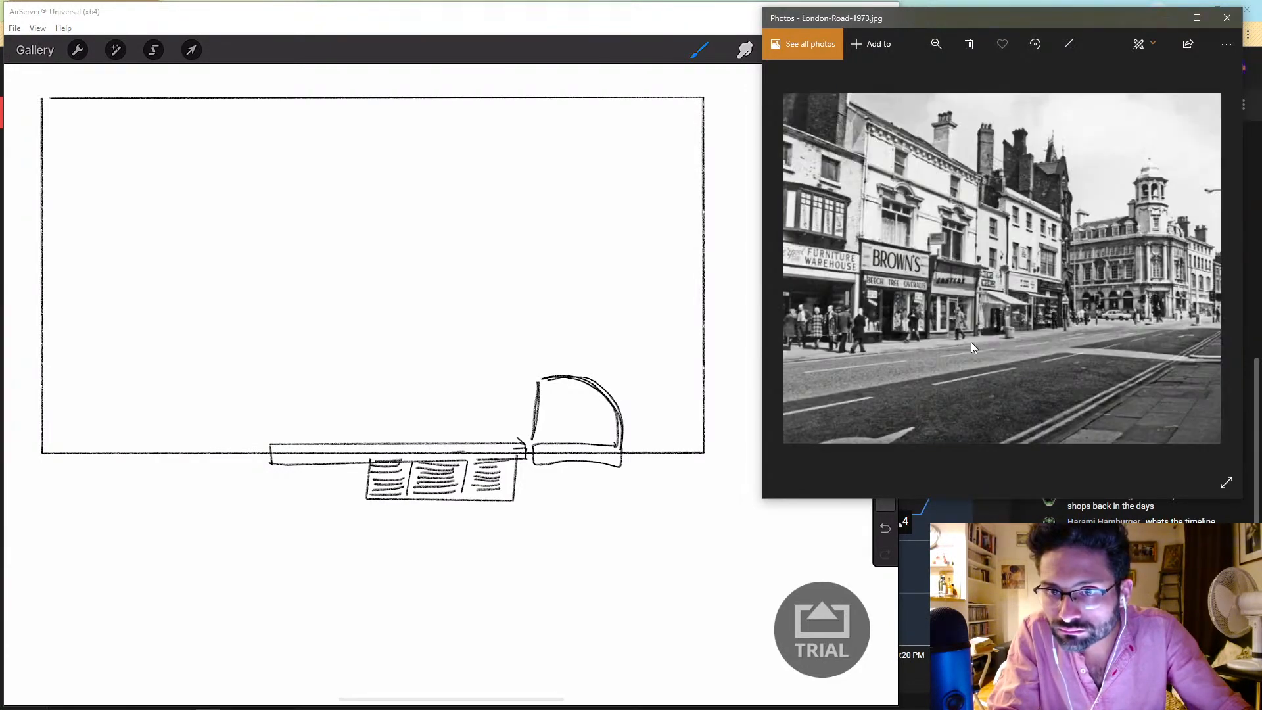
{"action": "scroll", "coordinate": [975, 359], "scroll_direction": "up", "scroll_amount": 4}
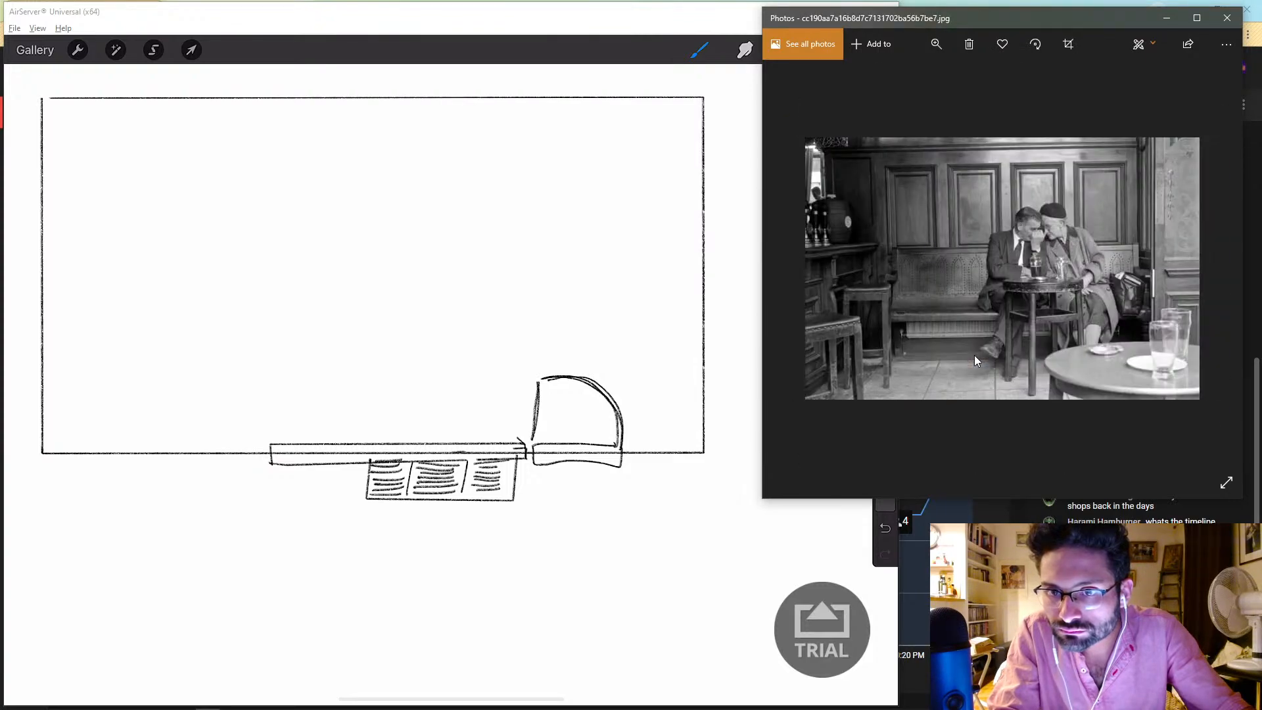
{"action": "scroll", "coordinate": [977, 365], "scroll_direction": "up", "scroll_amount": 1}
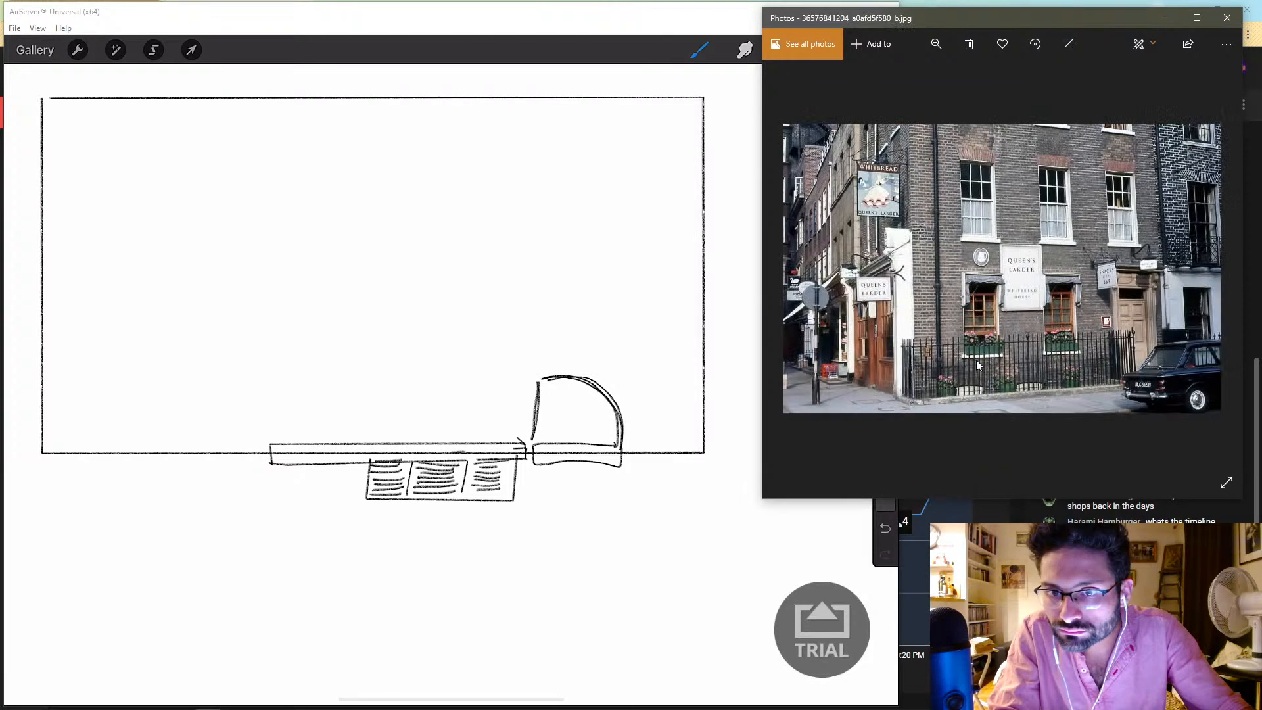
{"action": "scroll", "coordinate": [977, 365], "scroll_direction": "up", "scroll_amount": 3}
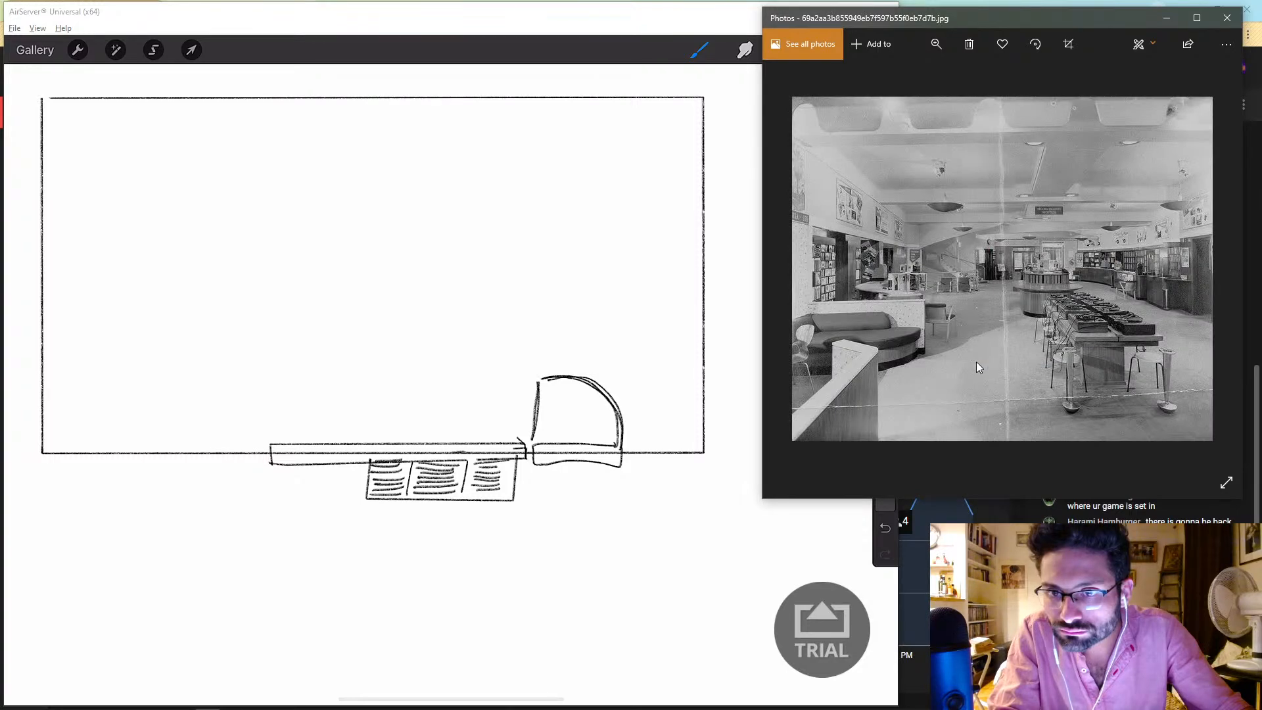
Step: Zoom in on the record store interior photo to examine its furniture and display layout
{"action": "left_click", "coordinate": [936, 46]}
{"action": "left_click_drag", "start_coordinate": [919, 86], "coordinate": [948, 87]}
{"action": "left_click_drag", "start_coordinate": [935, 346], "coordinate": [1033, 305]}
{"action": "left_click_drag", "start_coordinate": [927, 296], "coordinate": [965, 203]}
{"action": "double_click", "coordinate": [965, 202]}
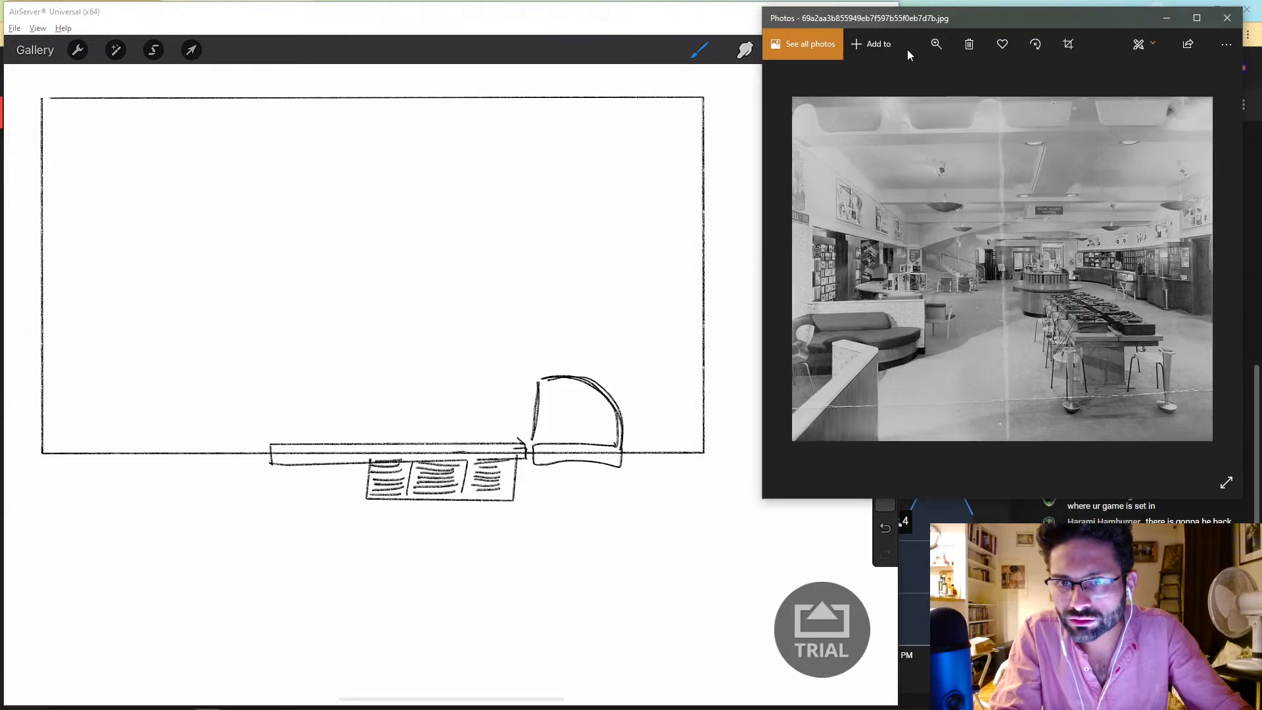
Step: Return to the listening counter photo and draw a straight lengthwise line dividing the empty table nearest the listening stations
{"action": "key", "text": "Right"}
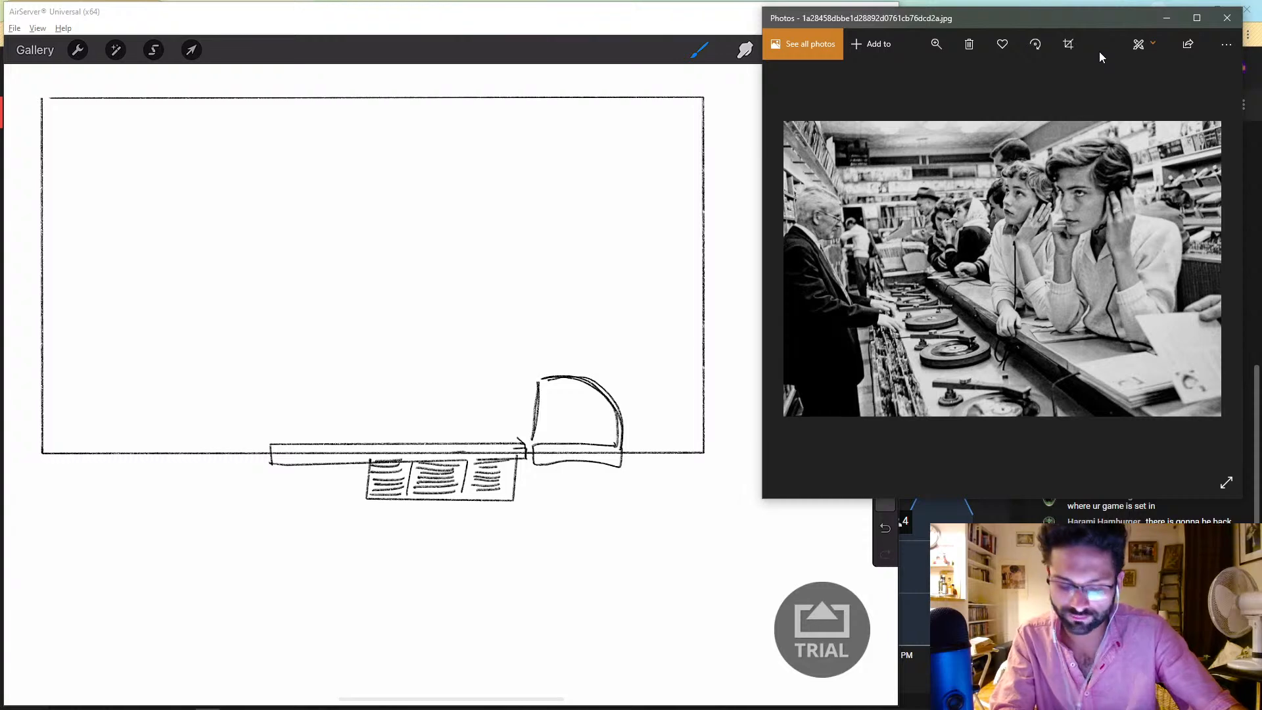
{"action": "key", "text": "Right"}
{"action": "key", "text": "Right"}
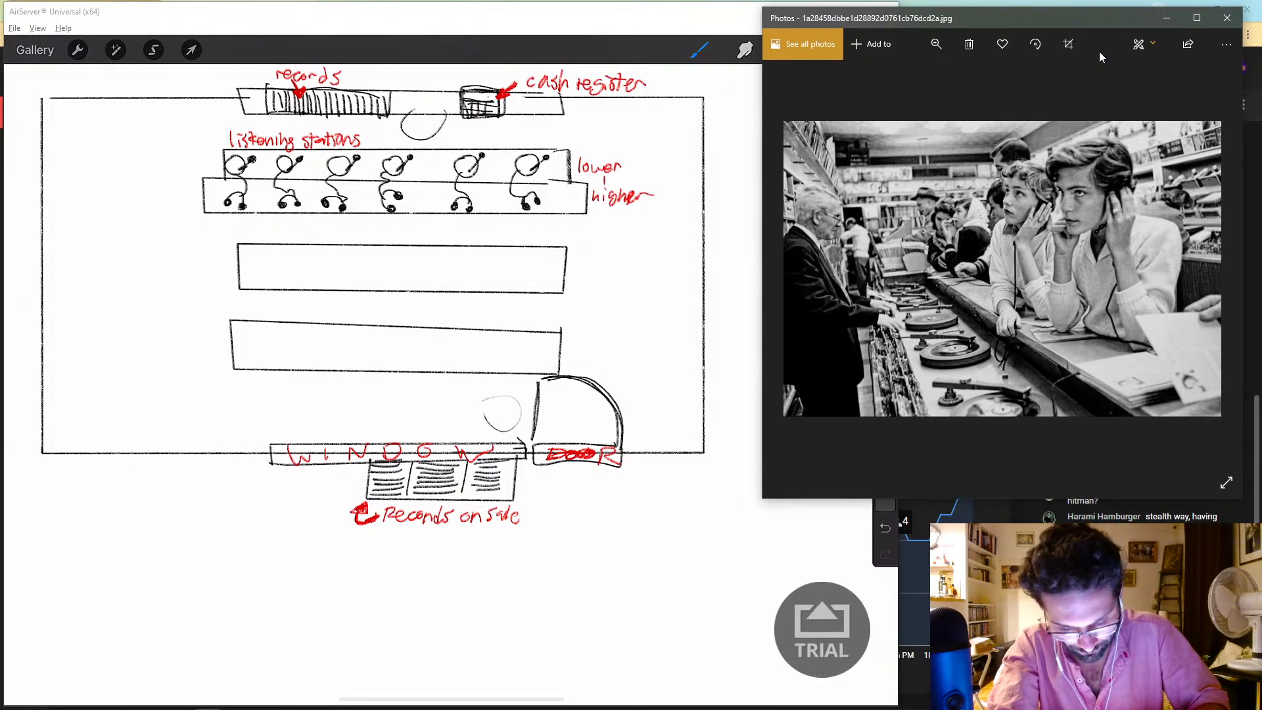
{"action": "left_click_drag", "start_coordinate": [564, 271], "coordinate": [257, 268]}
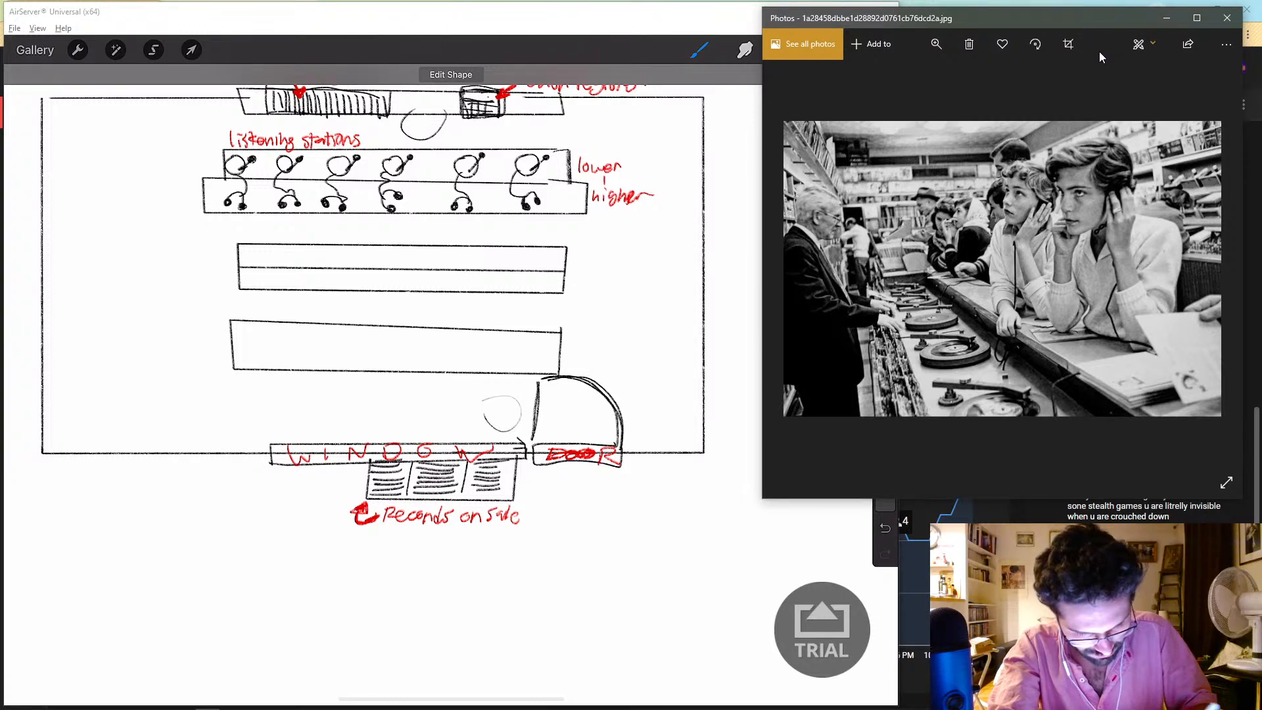
Step: Draw four crosswise dividers through the lengthwise-split table nearest the listening stations to form record bins
{"action": "left_click_drag", "start_coordinate": [284, 248], "coordinate": [284, 284]}
{"action": "left_click_drag", "start_coordinate": [349, 245], "coordinate": [345, 288]}
{"action": "left_click_drag", "start_coordinate": [400, 248], "coordinate": [399, 291]}
{"action": "left_click_drag", "start_coordinate": [450, 247], "coordinate": [449, 284]}
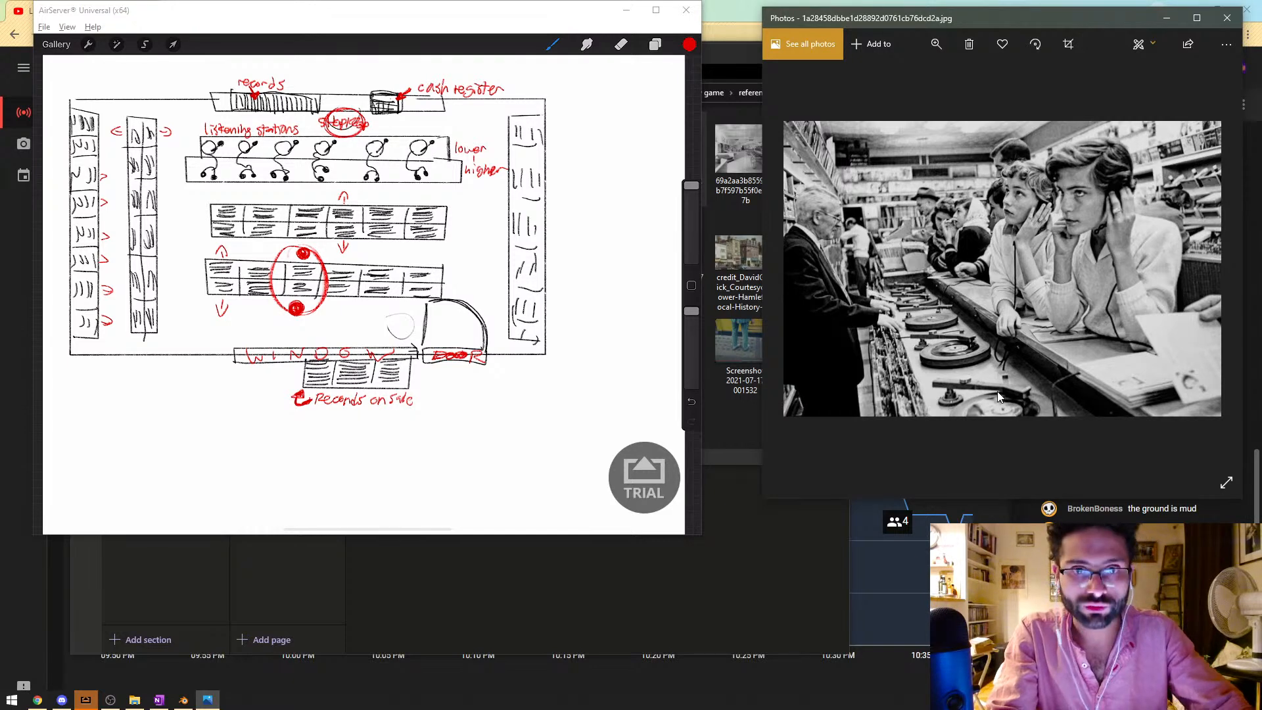
Step: Switch to OneNote and add Hyde Park and MI6 HQ as items 5 and 6 of the London Modeling list
{"action": "left_click", "coordinate": [159, 701]}
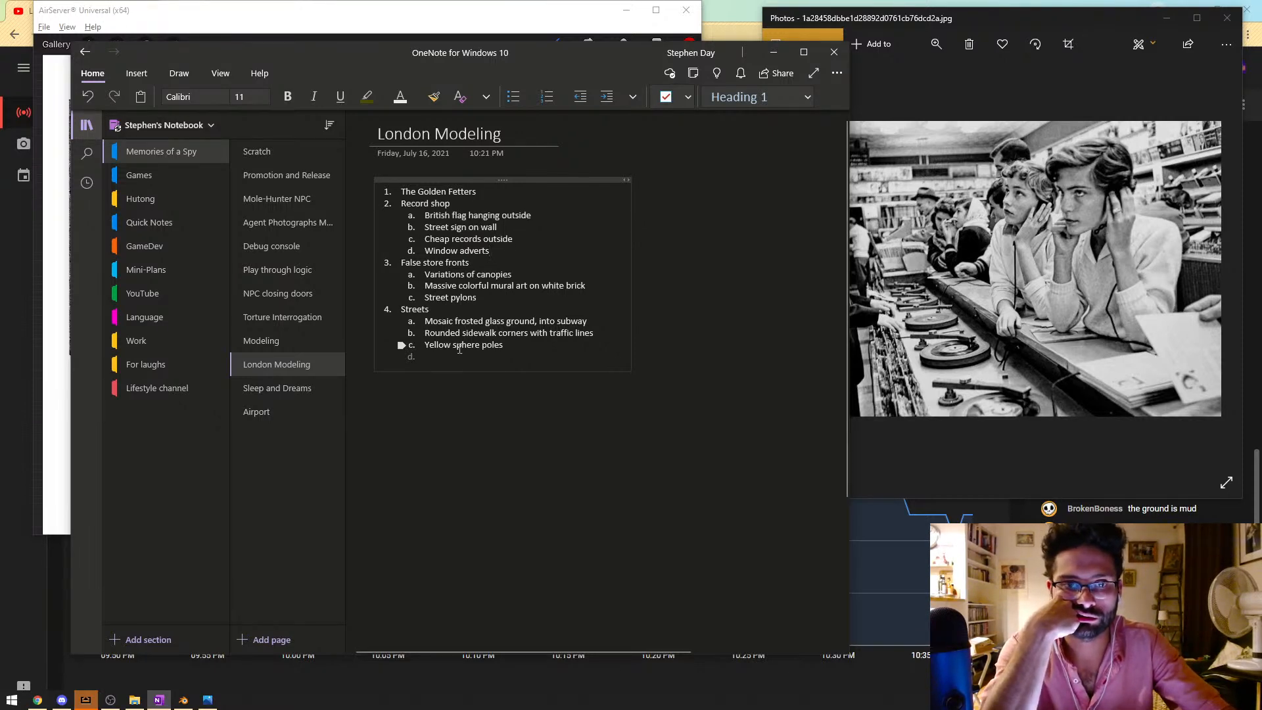
{"action": "key", "text": "shift+Tab"}
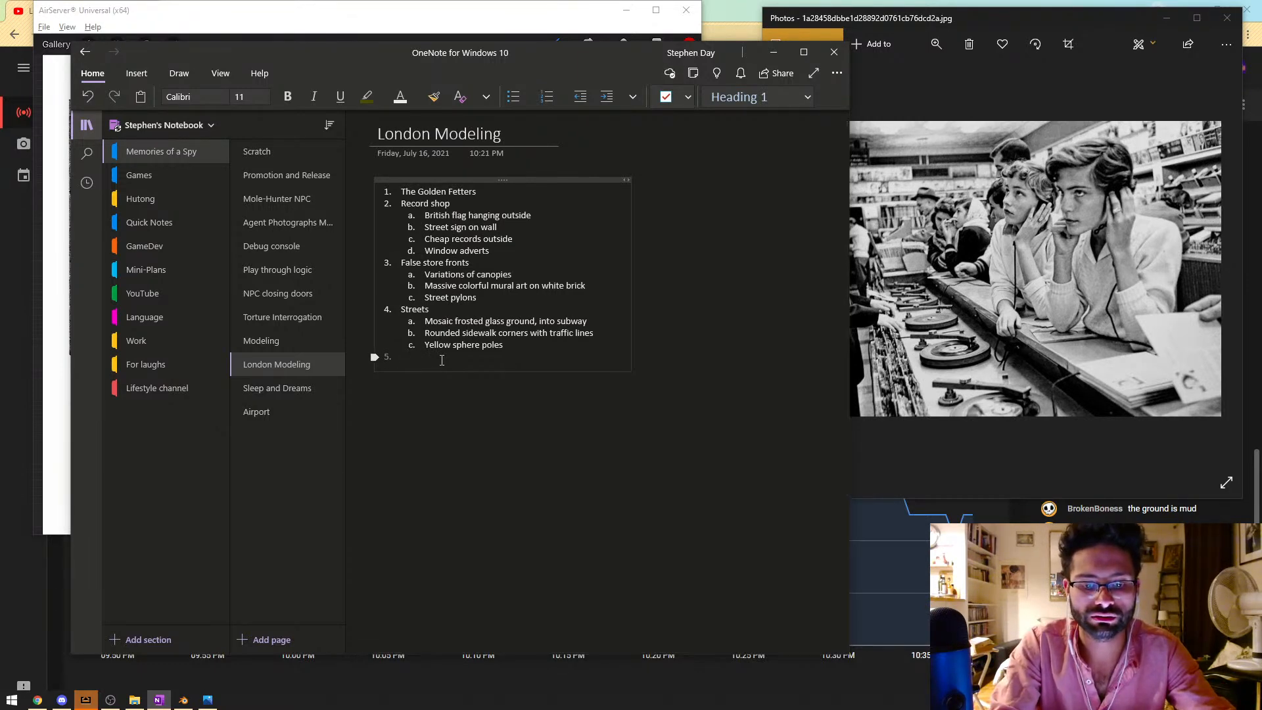
{"action": "type", "text": "Hyde Park"}
{"action": "key", "text": "Return"}
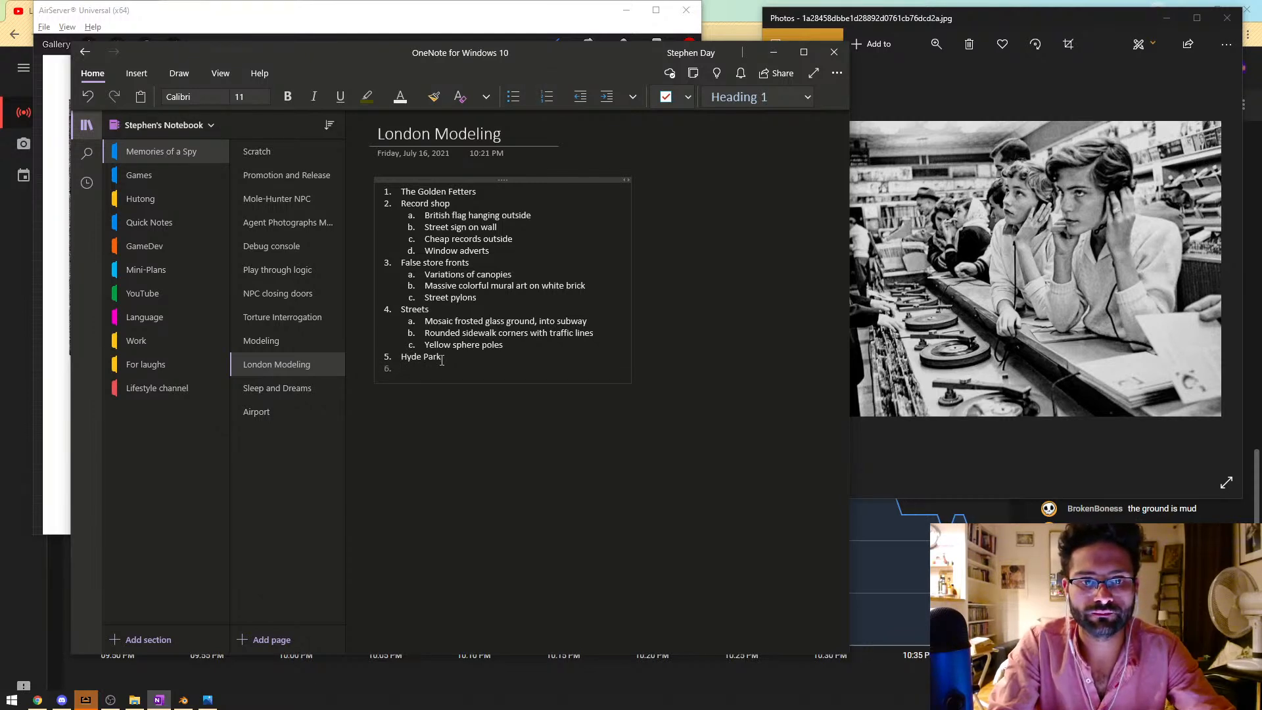
{"action": "type", "text": "S"}
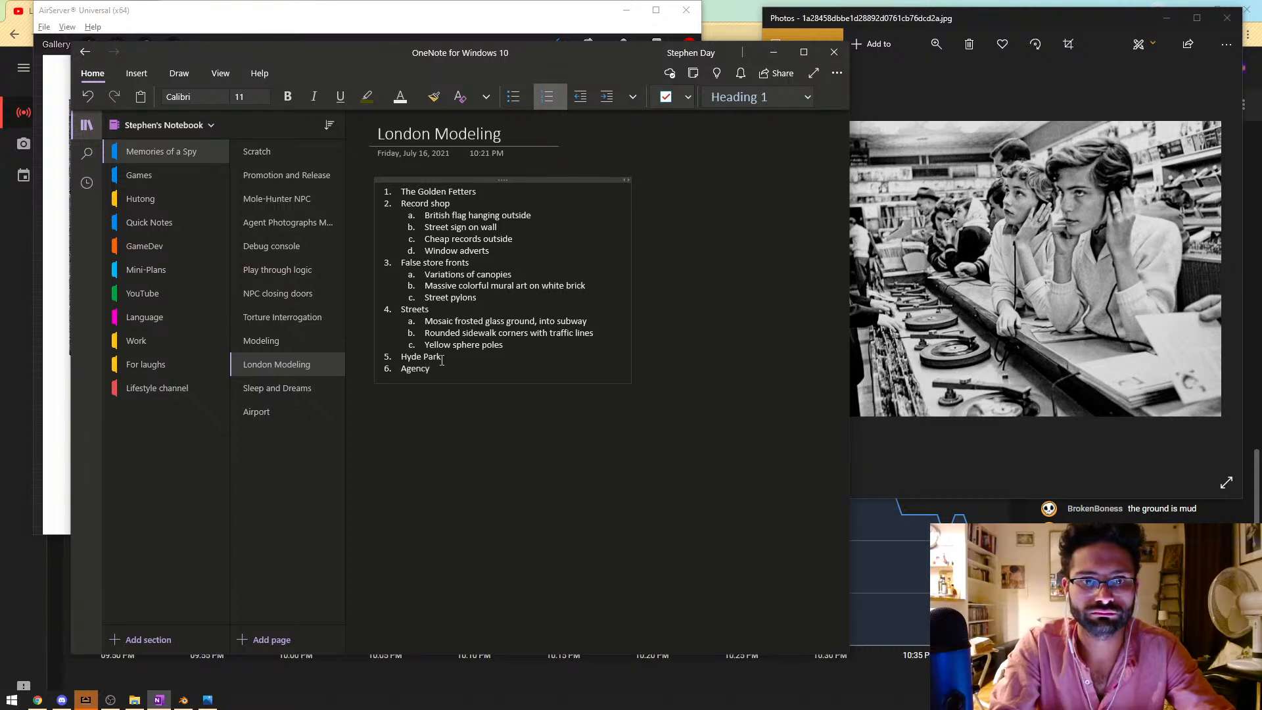
{"action": "key", "text": "Return"}
{"action": "key", "text": "BackSpace"}
{"action": "key", "text": "BackSpace"}
{"action": "key", "text": "BackSpace"}
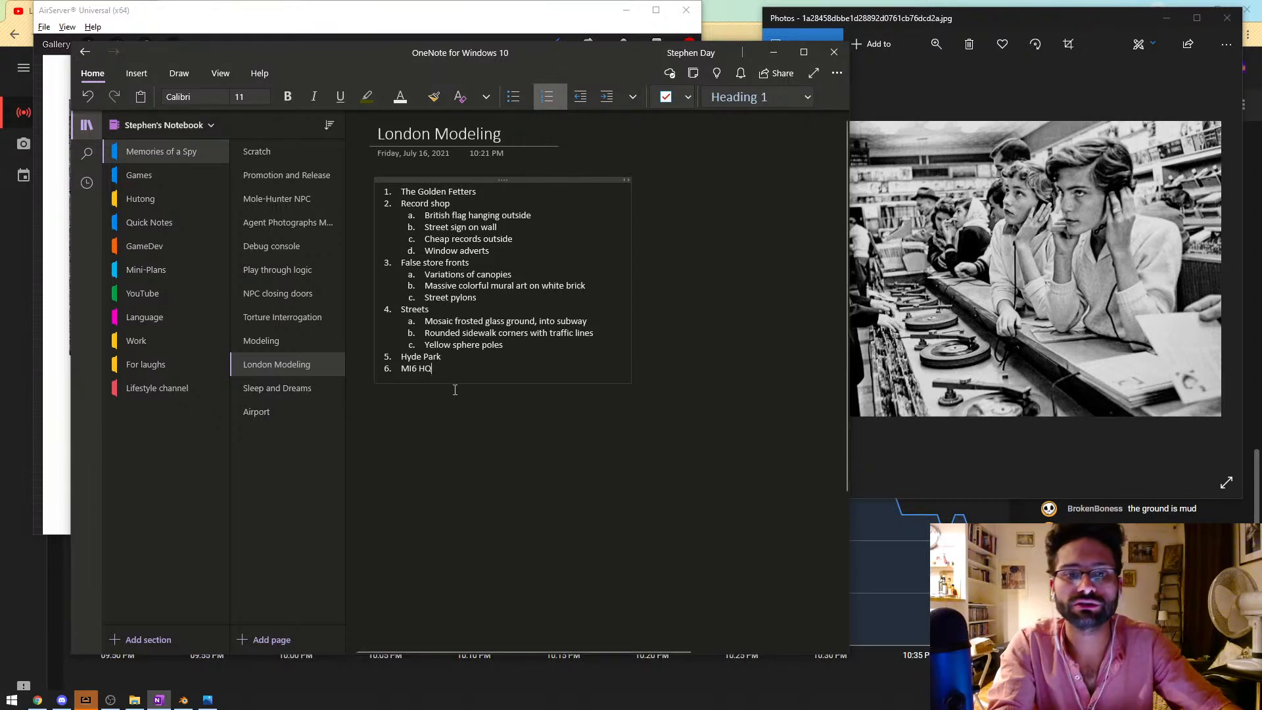
Step: Close the listening counter photo, put away the London reference folder and exit the mirrored record shop sketch
{"action": "left_click", "coordinate": [581, 15]}
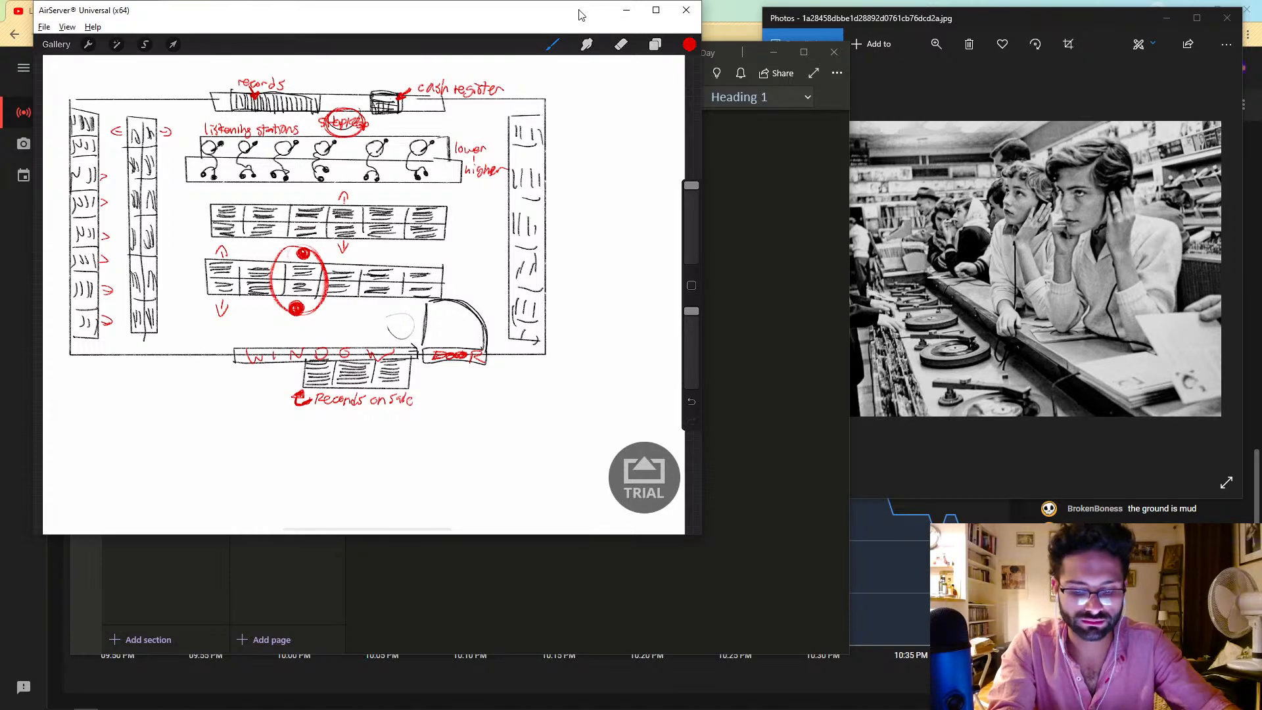
{"action": "left_click", "coordinate": [1227, 19]}
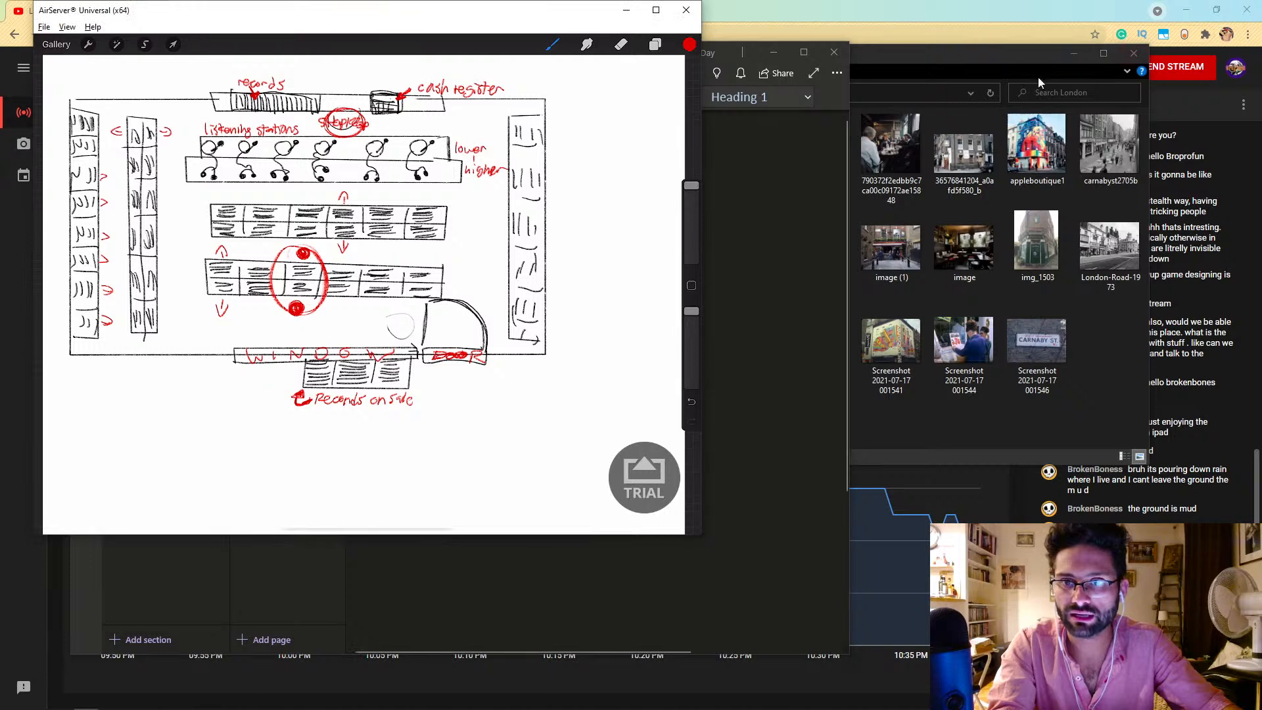
{"action": "left_click", "coordinate": [1002, 59]}
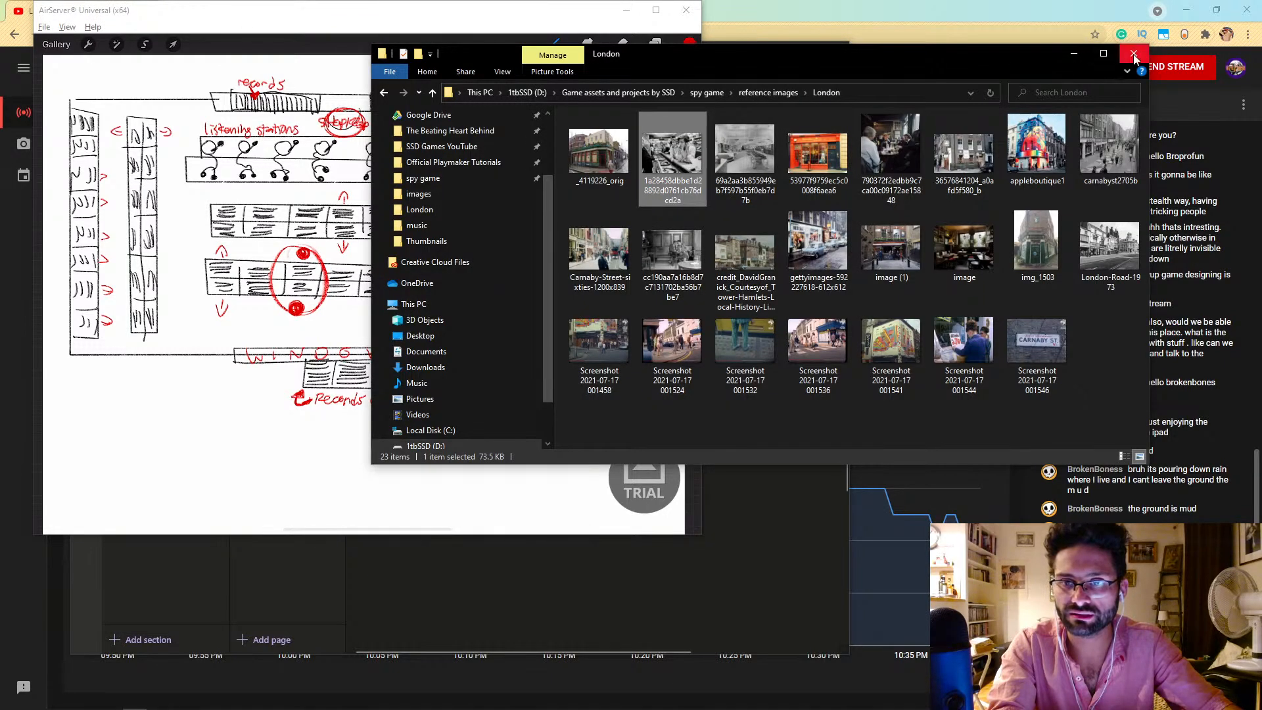
{"action": "left_click_drag", "start_coordinate": [1066, 54], "coordinate": [861, 147]}
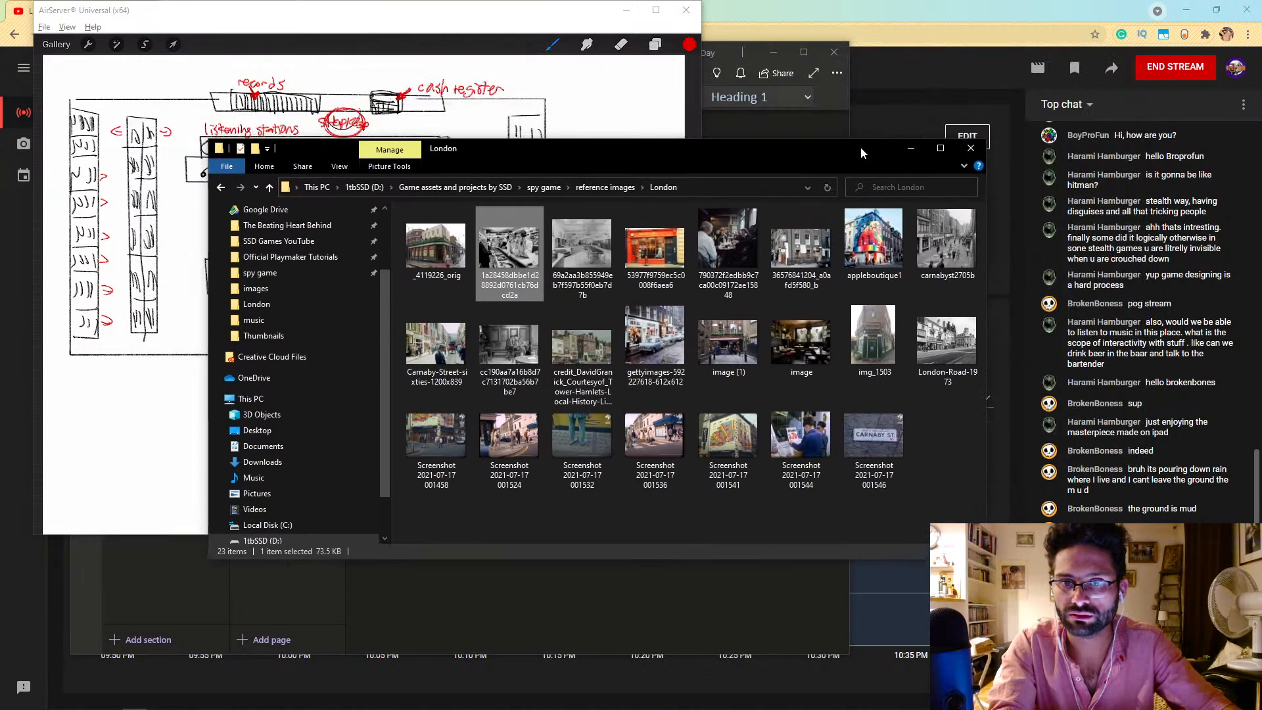
{"action": "left_click", "coordinate": [908, 150]}
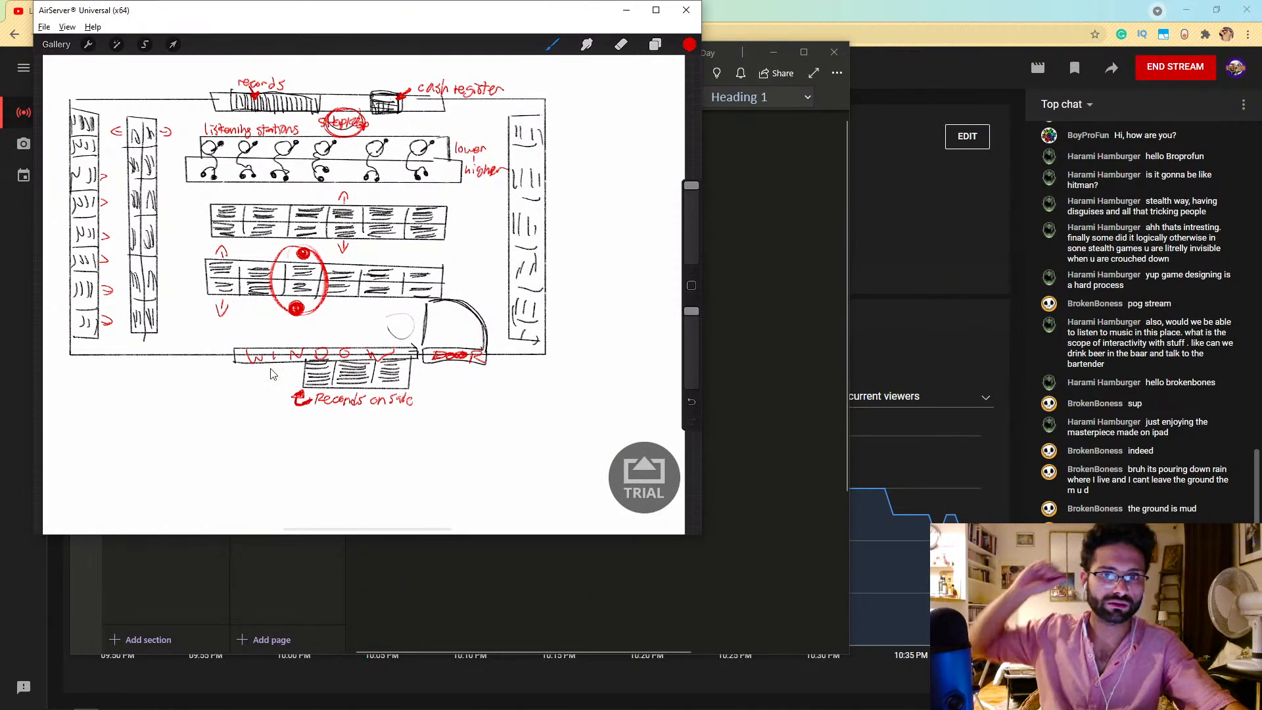
{"action": "left_click", "coordinate": [44, 27]}
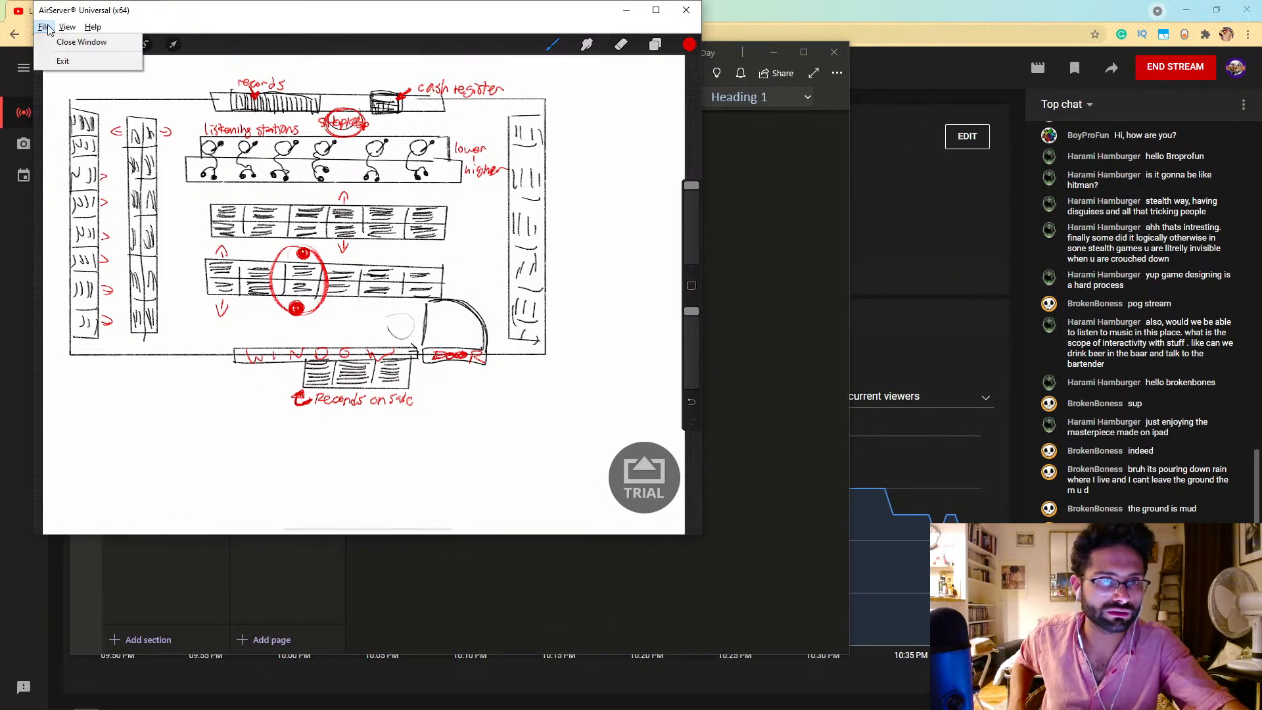
{"action": "left_click", "coordinate": [61, 61]}
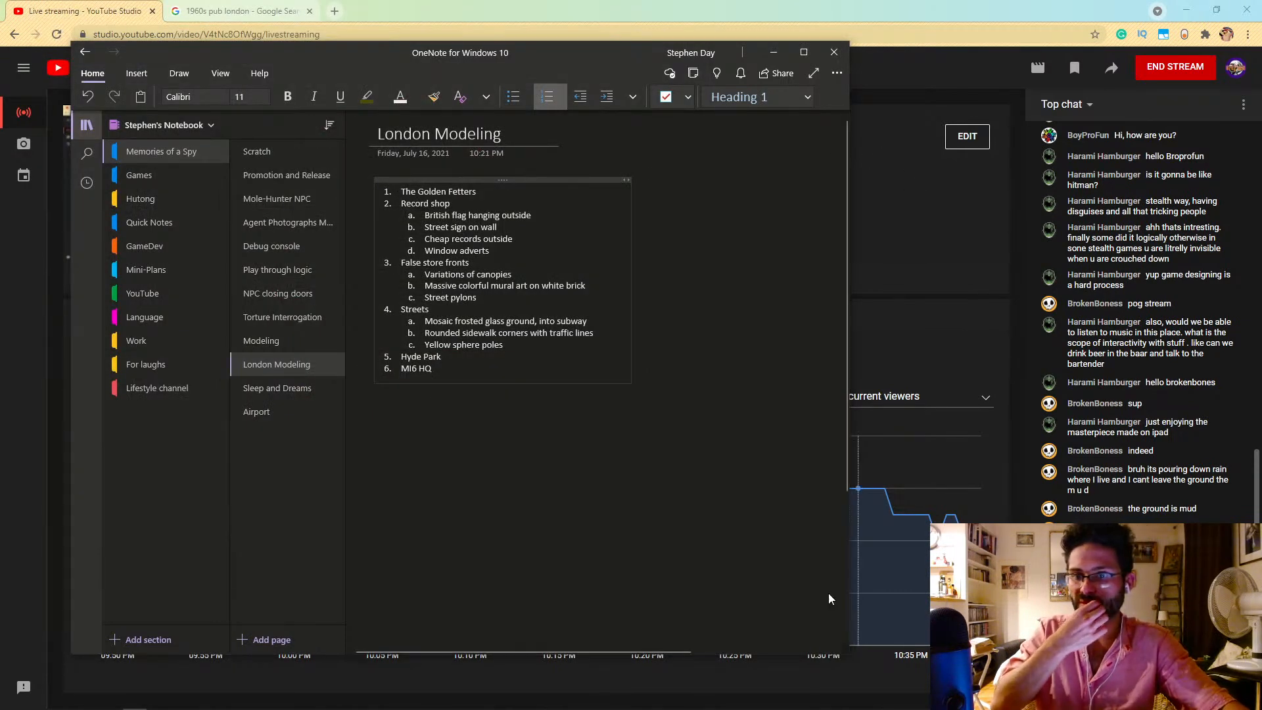
Step: Switch to Blender and look over the Golden Fetters building and the walled checkered floor beside it
{"action": "mouse_move", "coordinate": [8, 701]}
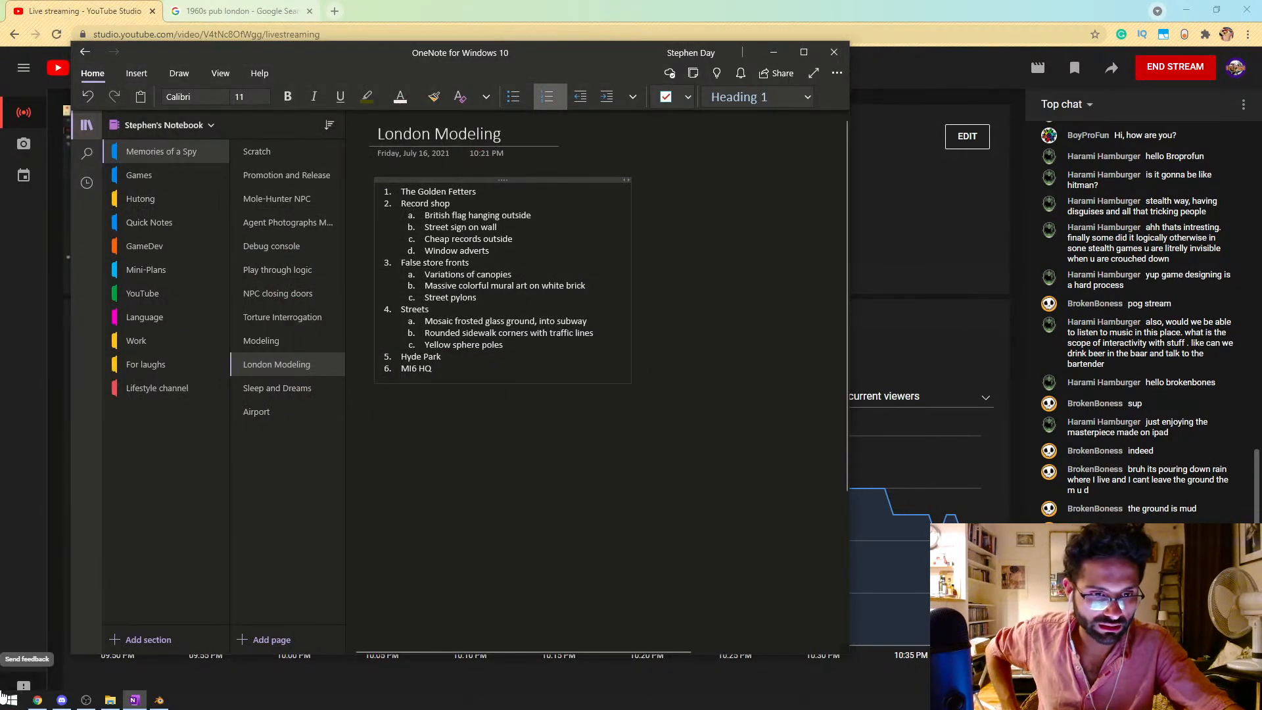
{"action": "left_click", "coordinate": [158, 701]}
{"action": "middle_click_drag", "start_coordinate": [601, 392], "coordinate": [492, 418]}
{"action": "scroll", "coordinate": [435, 427], "scroll_direction": "up", "scroll_amount": 3}
{"action": "scroll", "coordinate": [463, 447], "scroll_direction": "down", "scroll_amount": 2}
{"action": "scroll", "coordinate": [504, 432], "scroll_direction": "up", "scroll_amount": 2}
{"action": "middle_click_drag", "start_coordinate": [504, 433], "coordinate": [146, 326]}
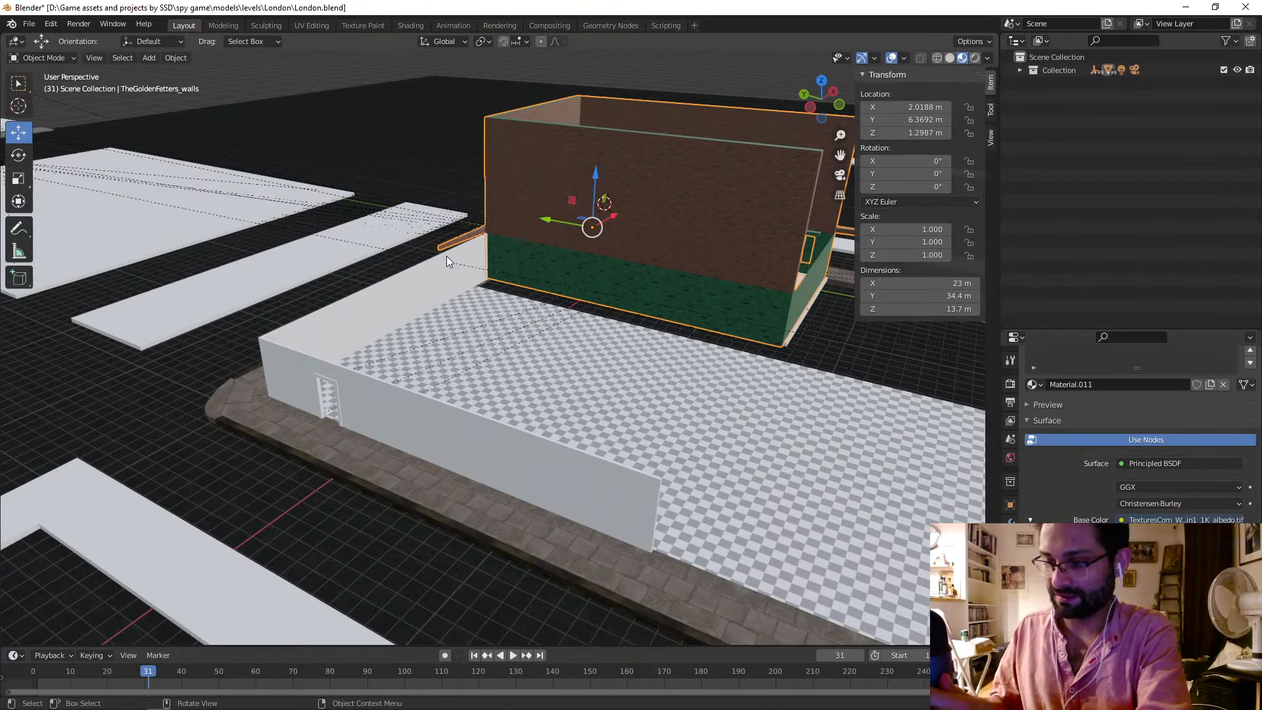
Step: Switch to the YouTube Studio livestream page to read the live chat
{"action": "key", "text": "alt+Tab"}
{"action": "key", "text": "alt+Tab"}
{"action": "key", "text": "alt+Tab"}
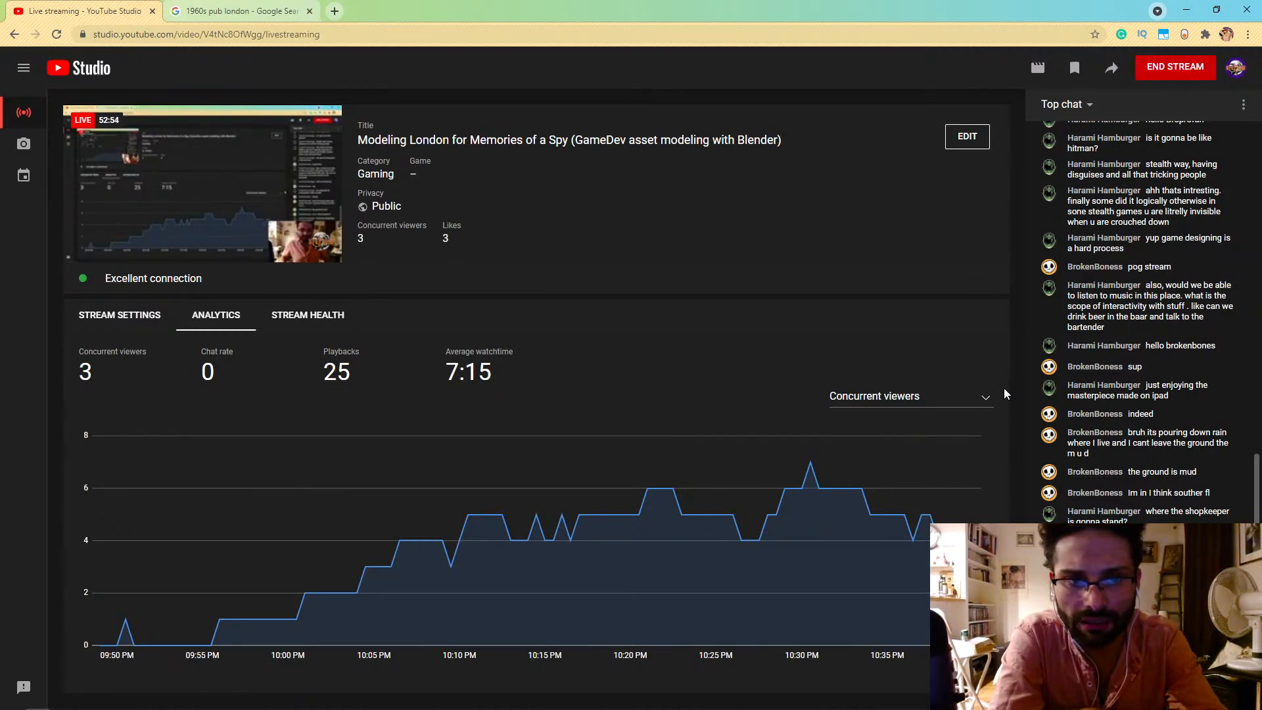
{"action": "key", "text": "alt+Tab"}
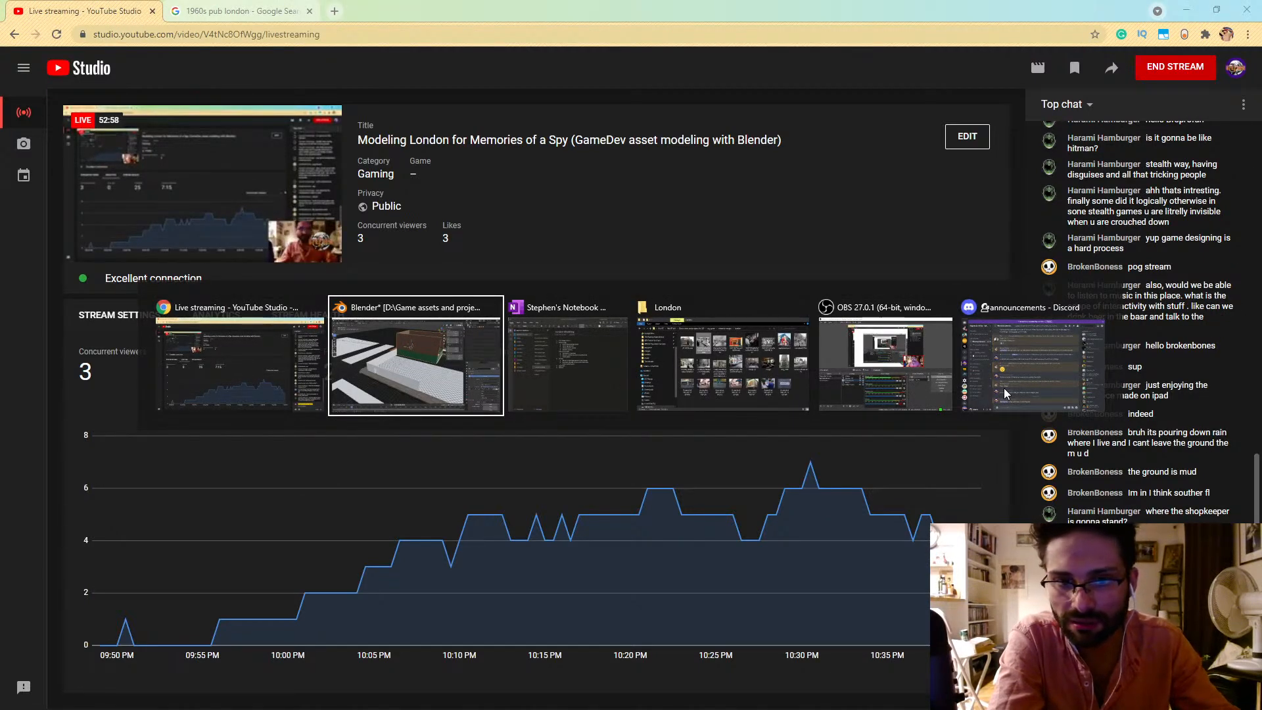
{"action": "key", "text": "alt+shift+Tab"}
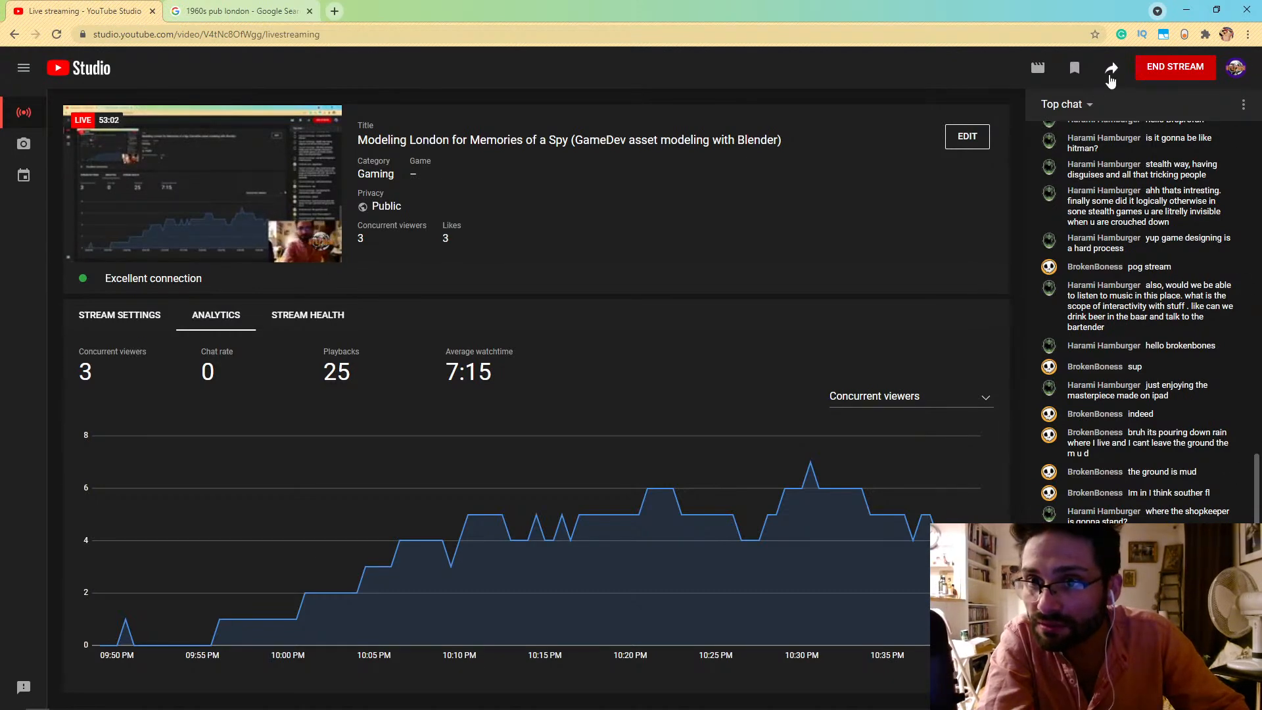
{"action": "left_click", "coordinate": [1243, 109]}
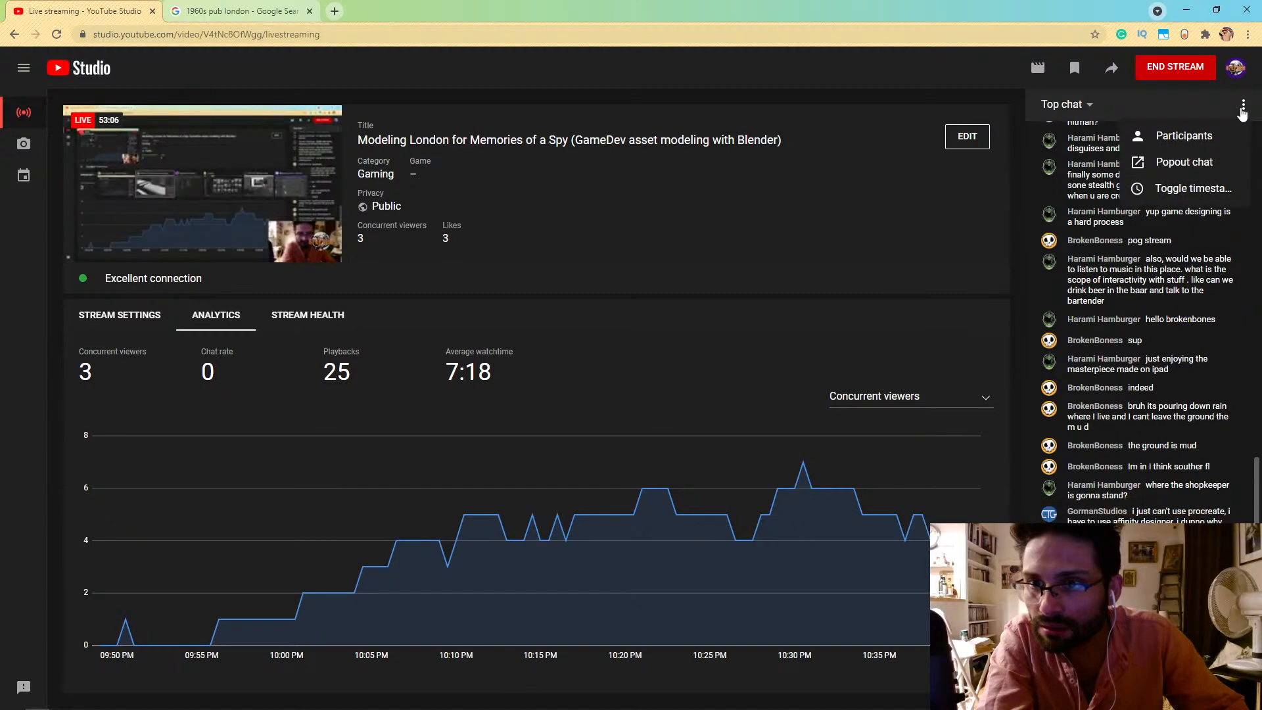
{"action": "left_click", "coordinate": [1173, 163]}
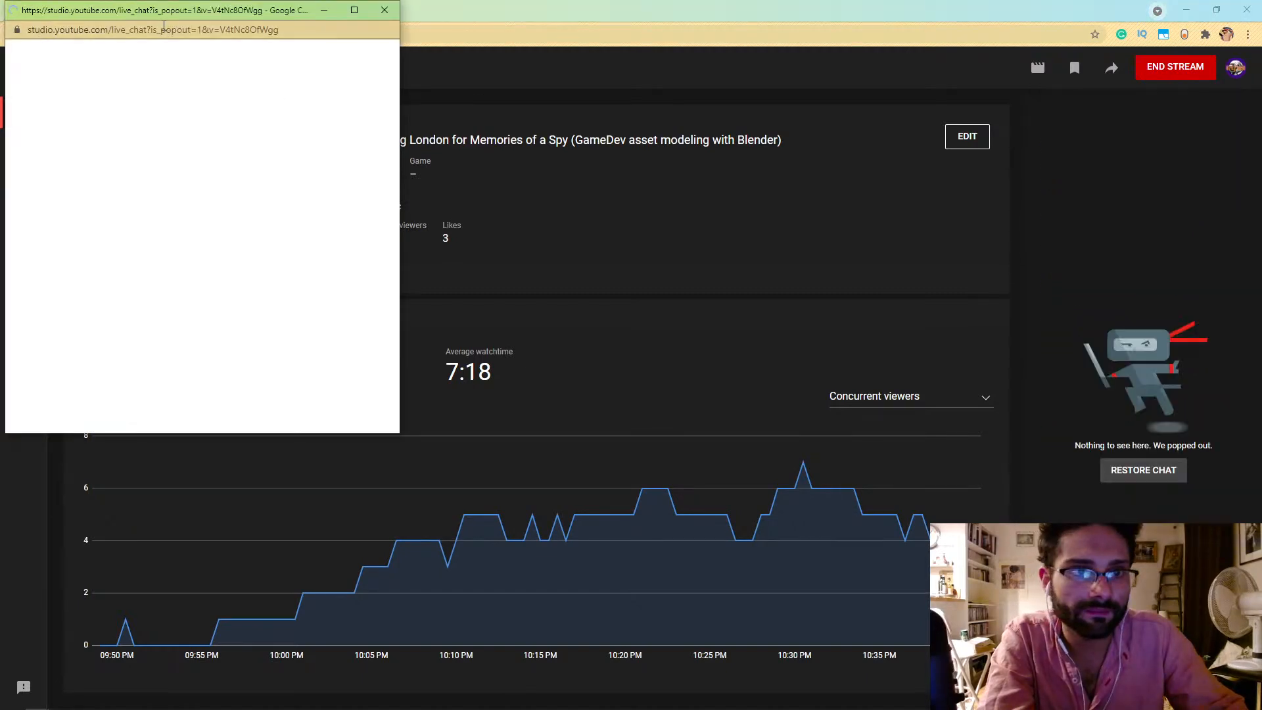
{"action": "left_click_drag", "start_coordinate": [133, 10], "coordinate": [972, 175]}
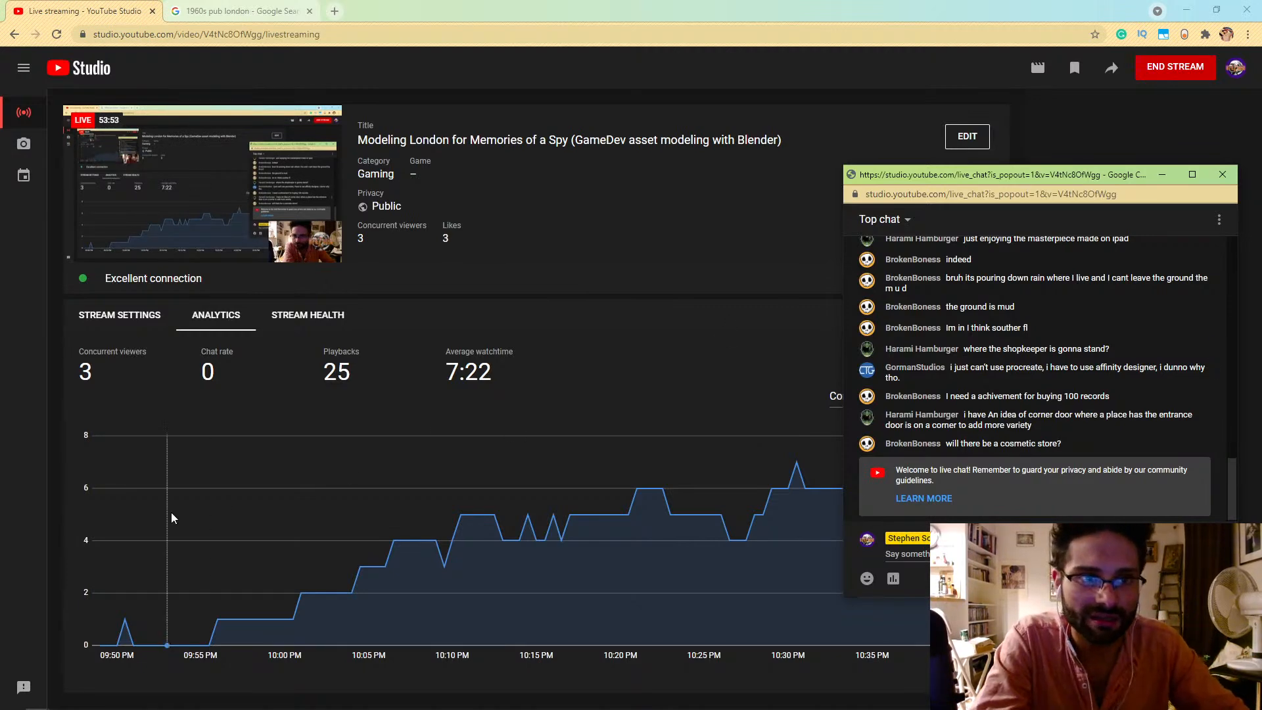
{"action": "mouse_move", "coordinate": [21, 698]}
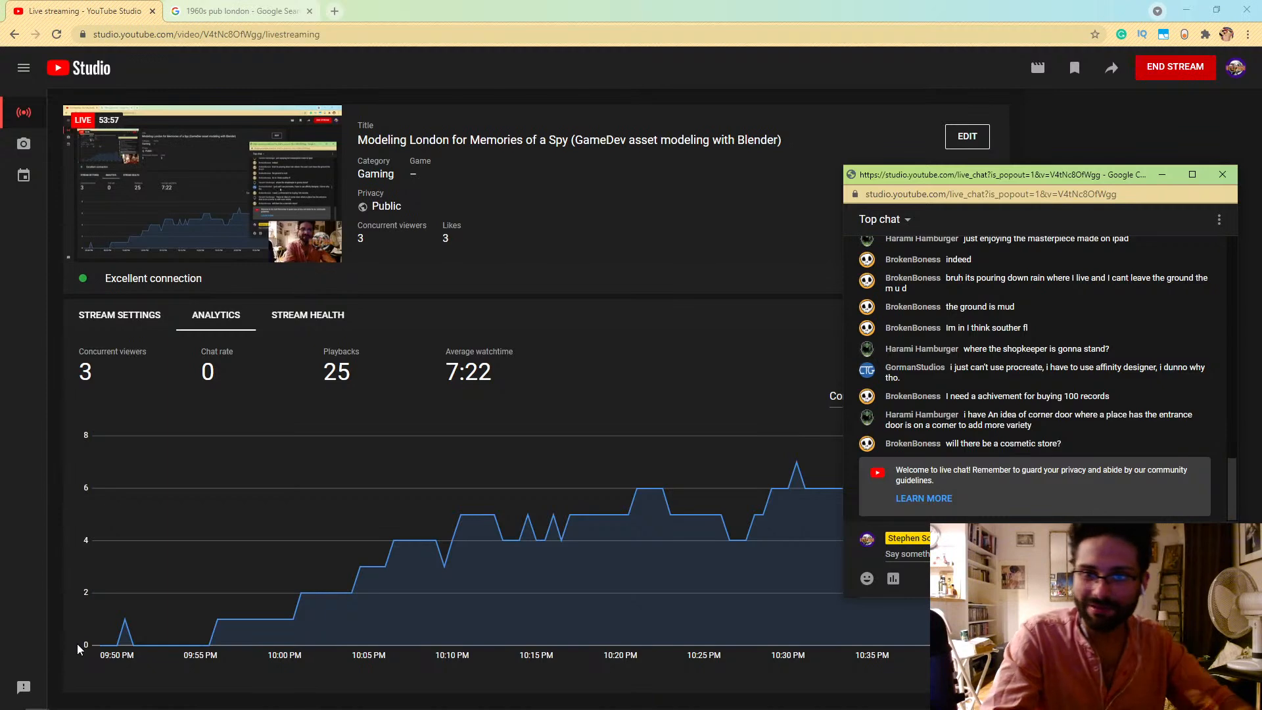
{"action": "left_click", "coordinate": [1219, 220]}
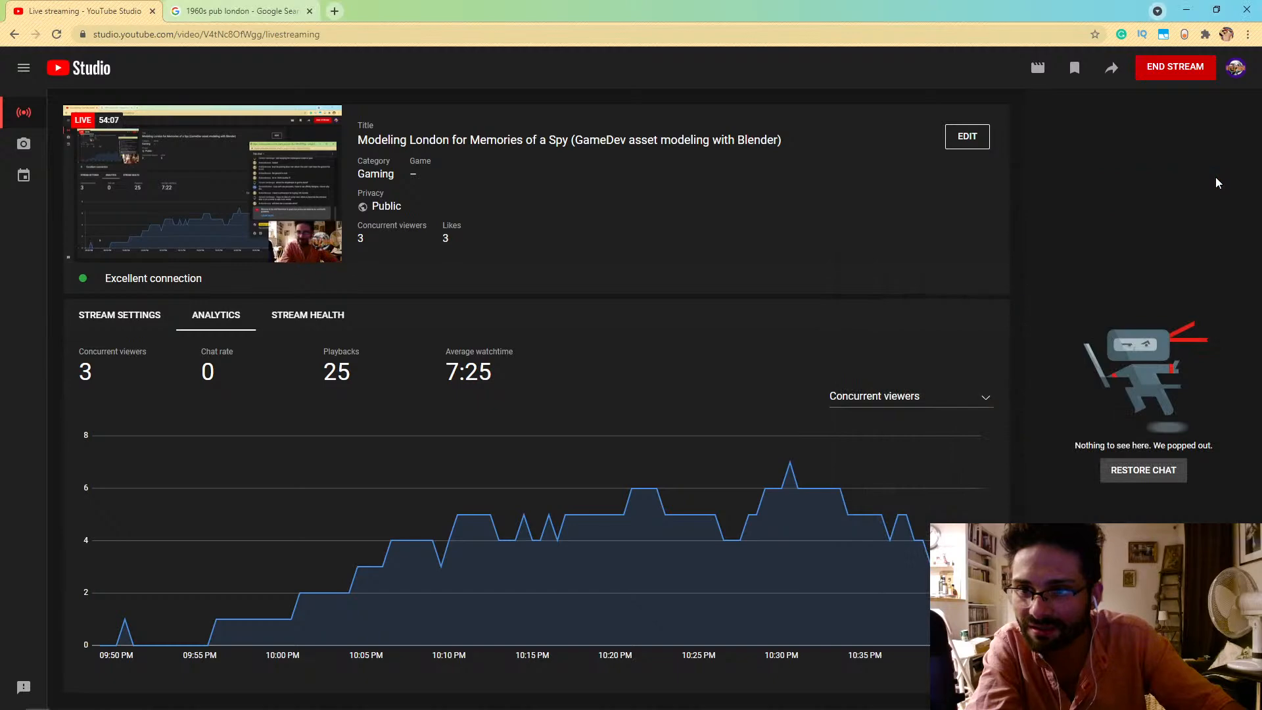
{"action": "left_click", "coordinate": [1217, 175]}
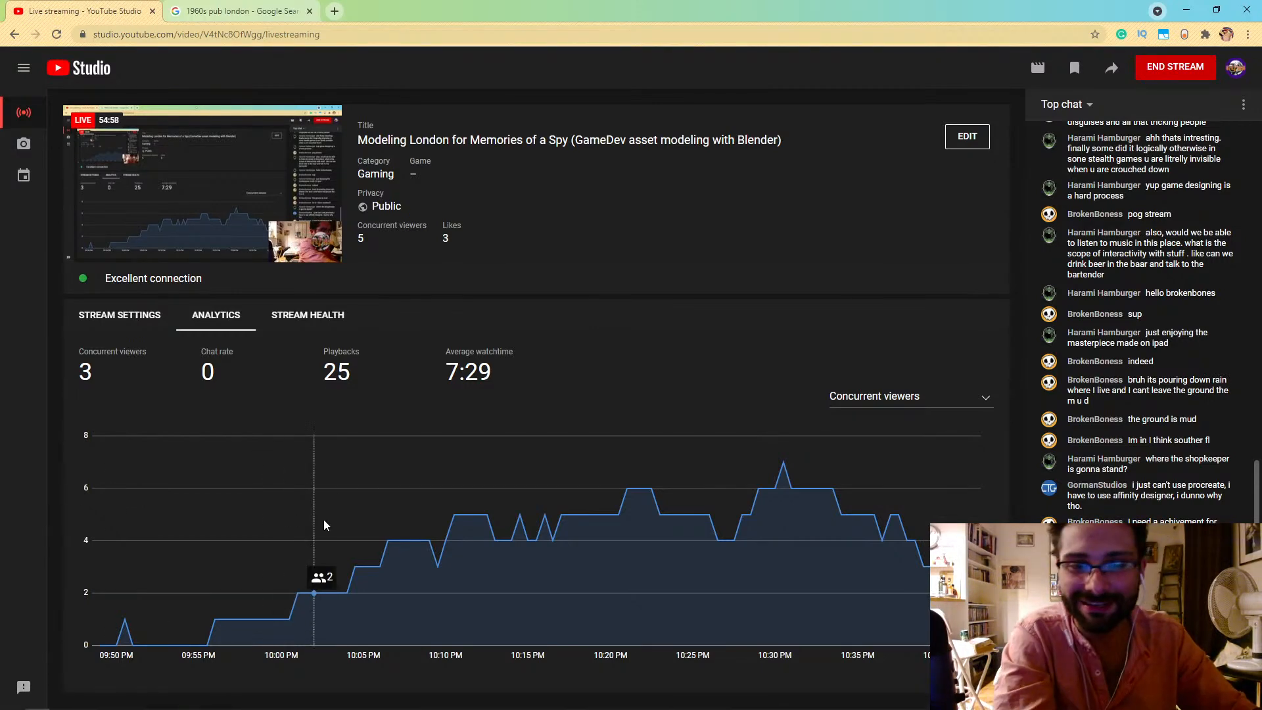
Step: Return to Blender and delete the eight white placeholder chair cubes on the floor inside the Golden Fetters
{"action": "key", "text": "alt+Tab"}
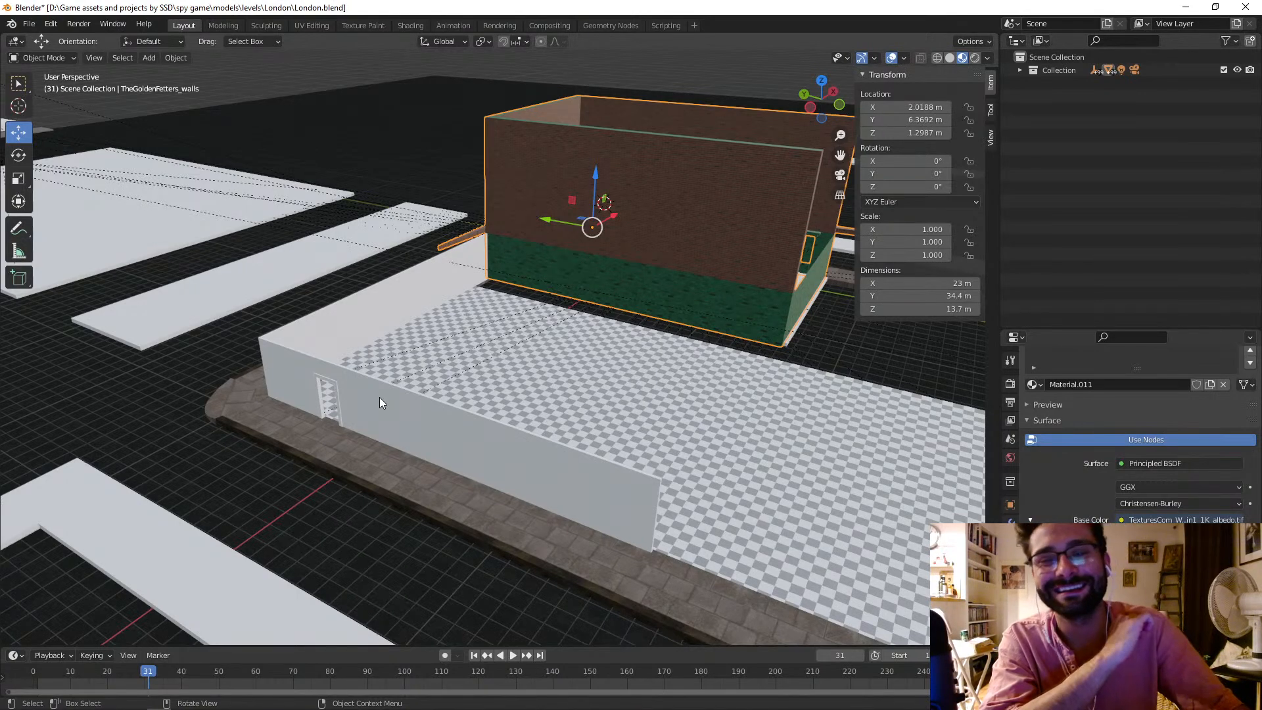
{"action": "middle_click_drag", "start_coordinate": [574, 322], "coordinate": [645, 334]}
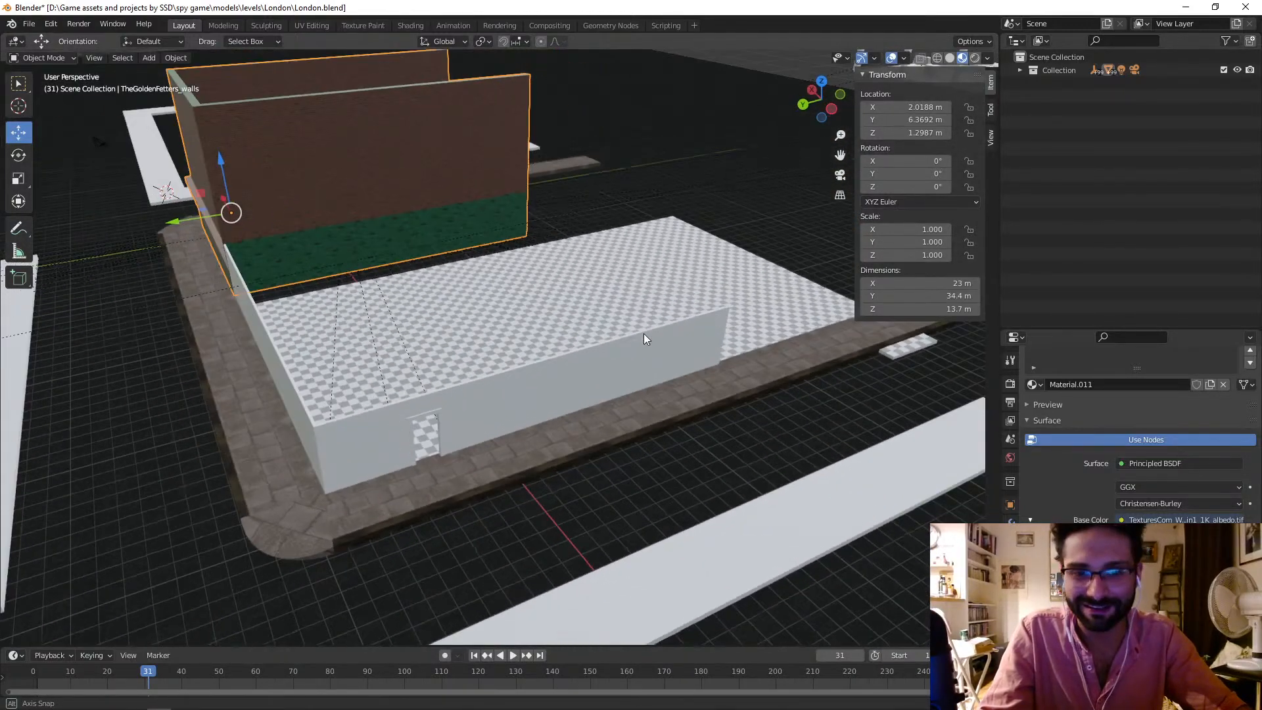
{"action": "middle_click_drag", "start_coordinate": [433, 370], "coordinate": [531, 382], "text": "shift"}
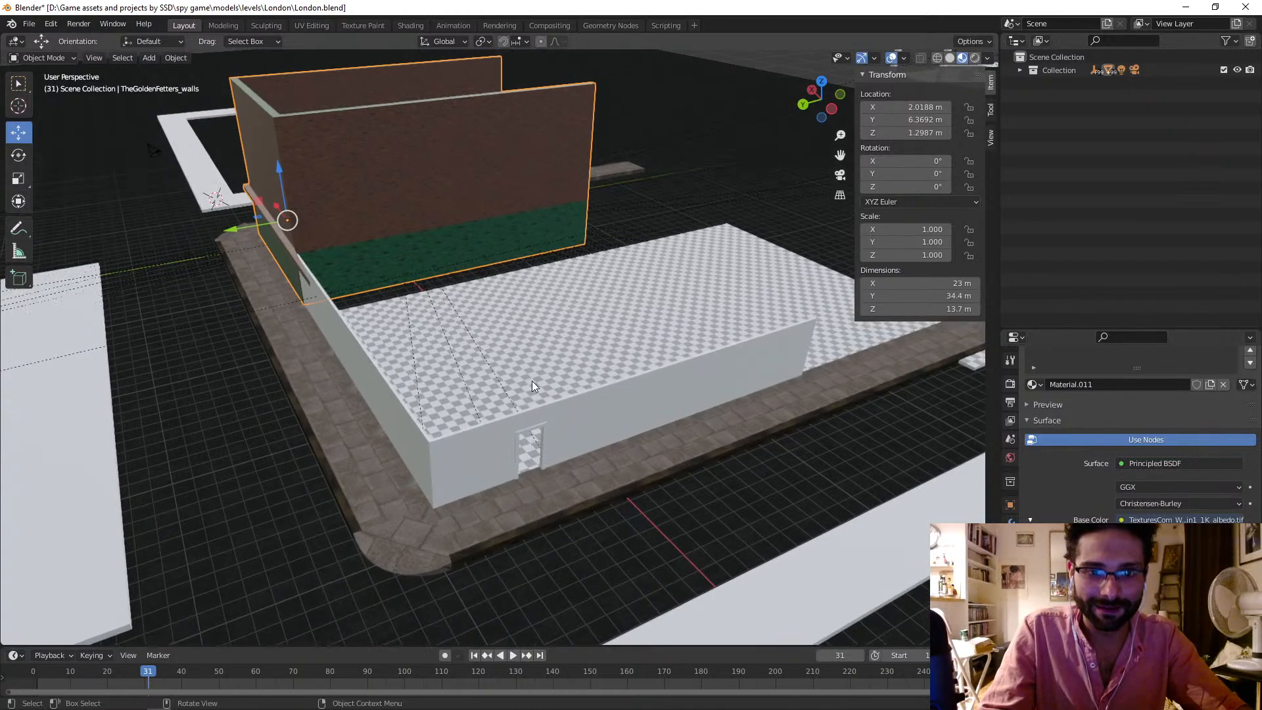
{"action": "scroll", "coordinate": [532, 381], "scroll_direction": "up", "scroll_amount": 2}
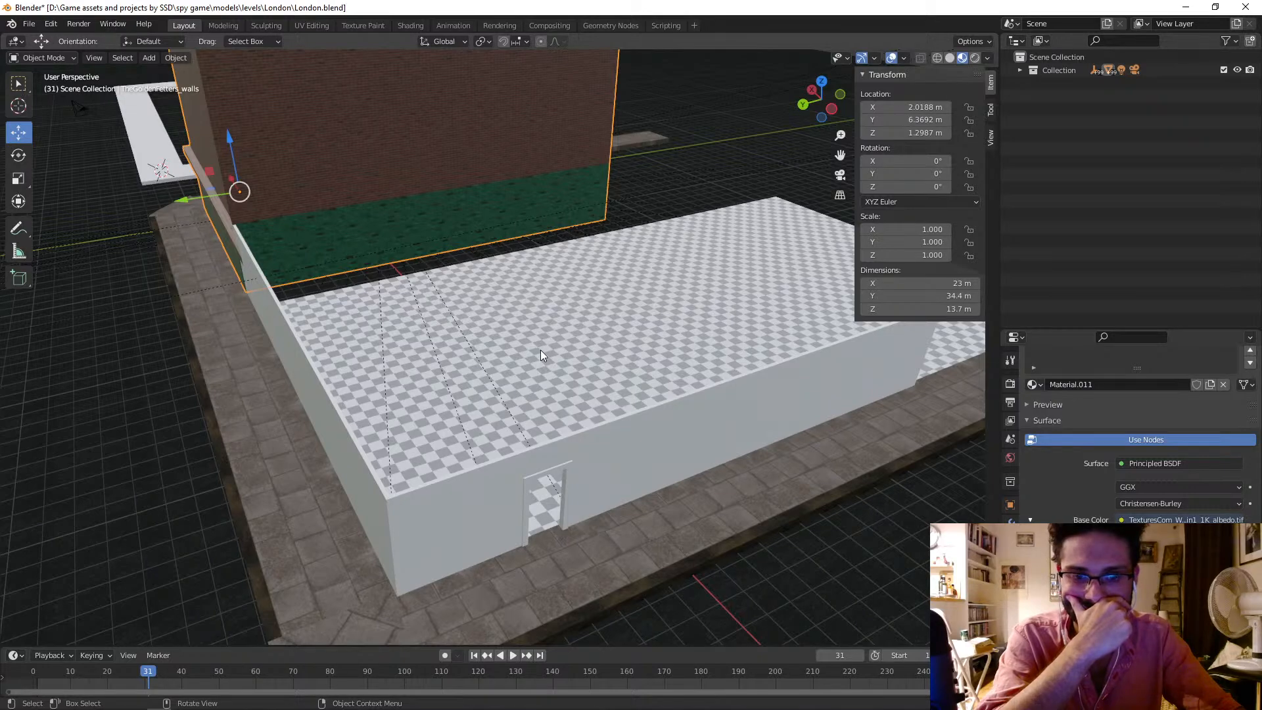
{"action": "middle_click_drag", "start_coordinate": [302, 338], "coordinate": [658, 432]}
{"action": "scroll", "coordinate": [510, 395], "scroll_direction": "up", "scroll_amount": 5}
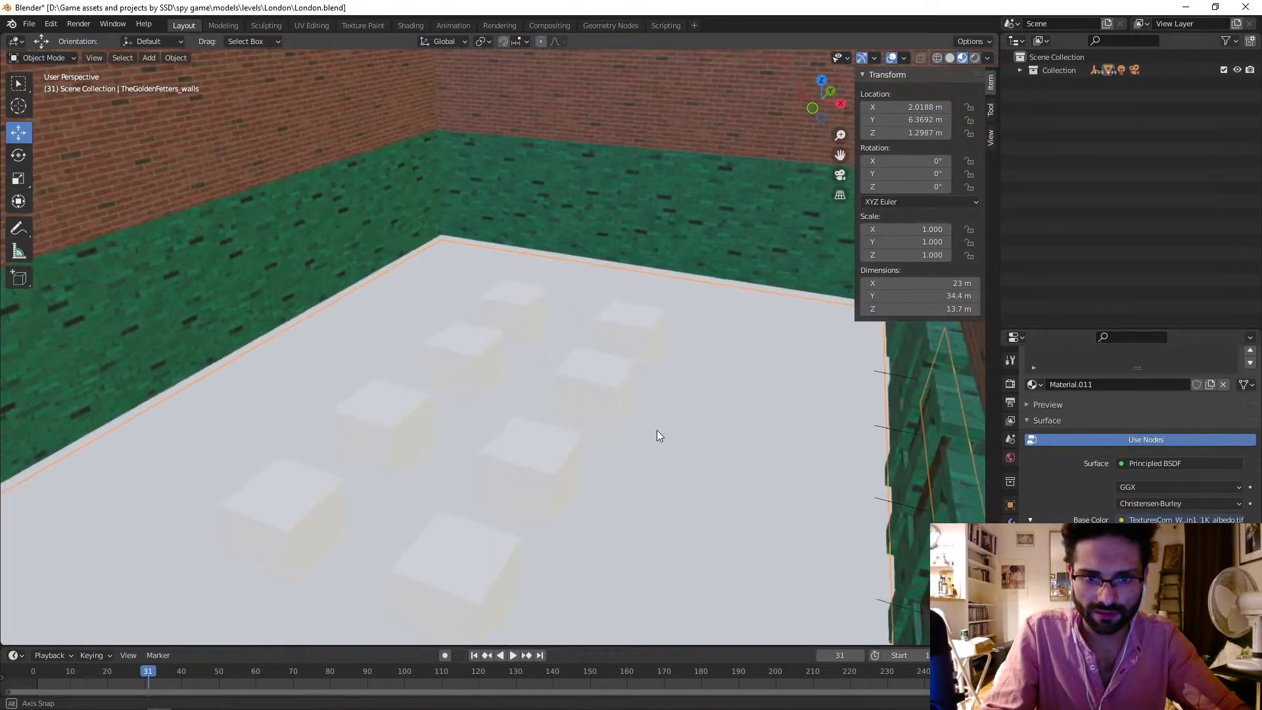
{"action": "left_click", "coordinate": [515, 297]}
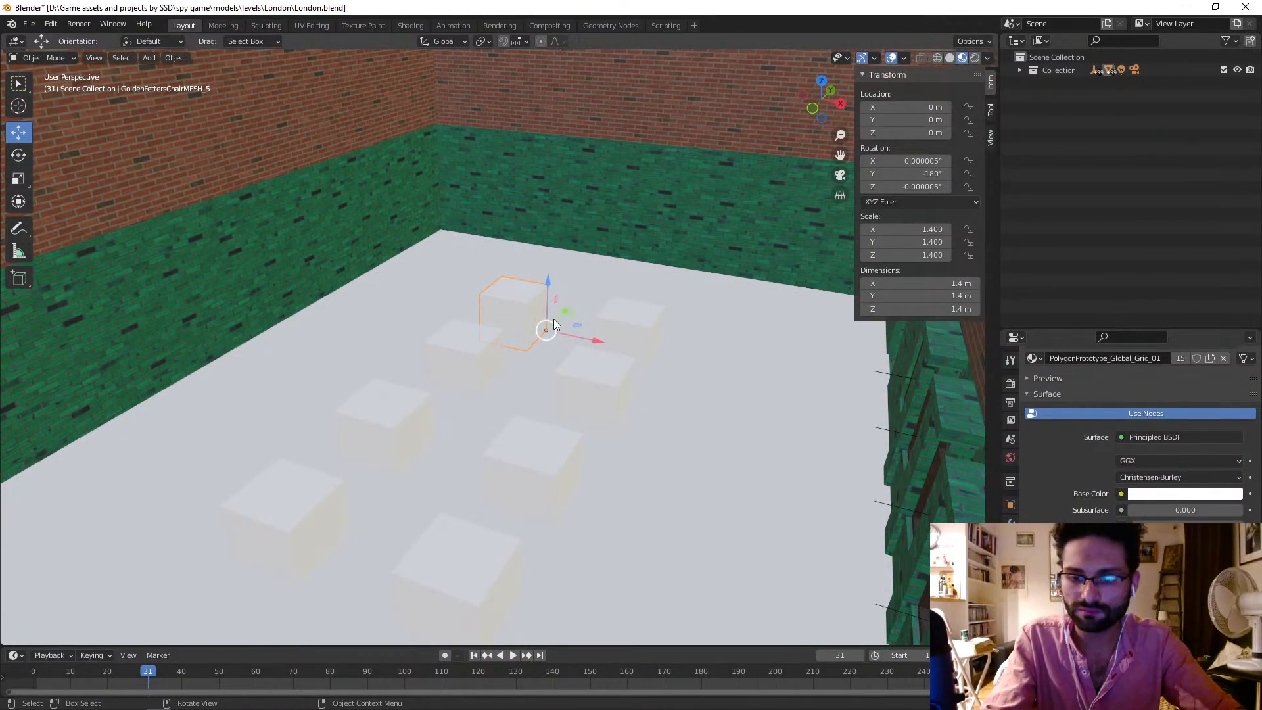
{"action": "key", "text": "Delete"}
{"action": "left_click", "coordinate": [617, 329]}
{"action": "key", "text": "Delete"}
{"action": "left_click", "coordinate": [498, 365]}
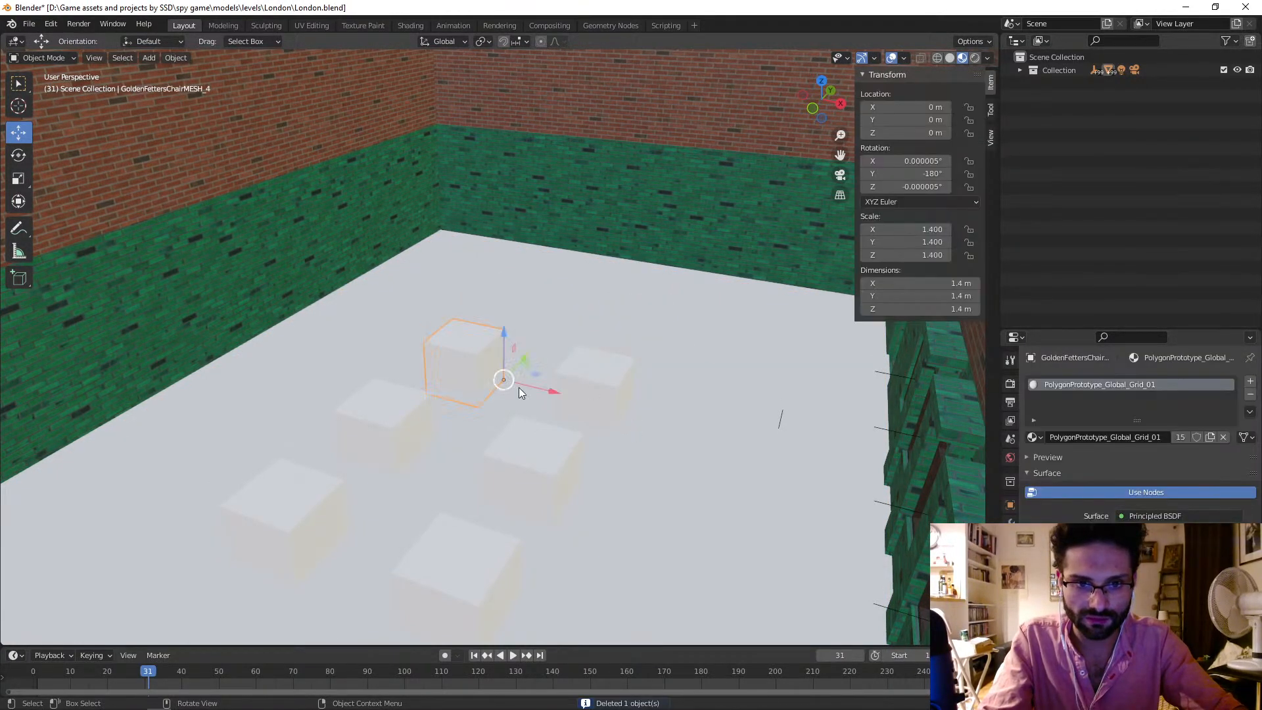
{"action": "key", "text": "Delete"}
{"action": "left_click", "coordinate": [602, 380]}
{"action": "key", "text": "Delete"}
{"action": "left_click", "coordinate": [526, 468]}
{"action": "key", "text": "Delete"}
{"action": "left_click", "coordinate": [380, 438]}
{"action": "key", "text": "Delete"}
{"action": "left_click", "coordinate": [281, 511]}
{"action": "key", "text": "Delete"}
{"action": "left_click", "coordinate": [471, 547]}
{"action": "key", "text": "Delete"}
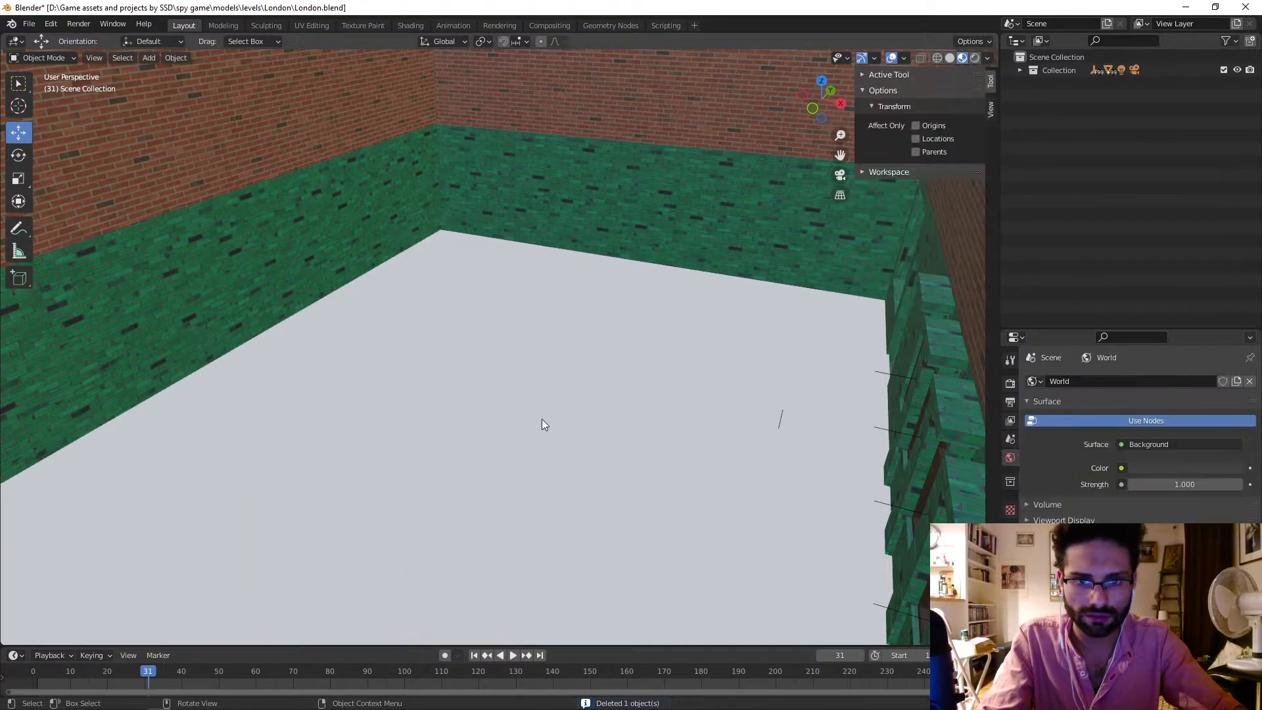
Step: Give the white floor slab inside the Golden Fetters a new material named PubWoodFloors
{"action": "left_click", "coordinate": [543, 420]}
{"action": "middle_click_drag", "start_coordinate": [543, 419], "coordinate": [442, 453]}
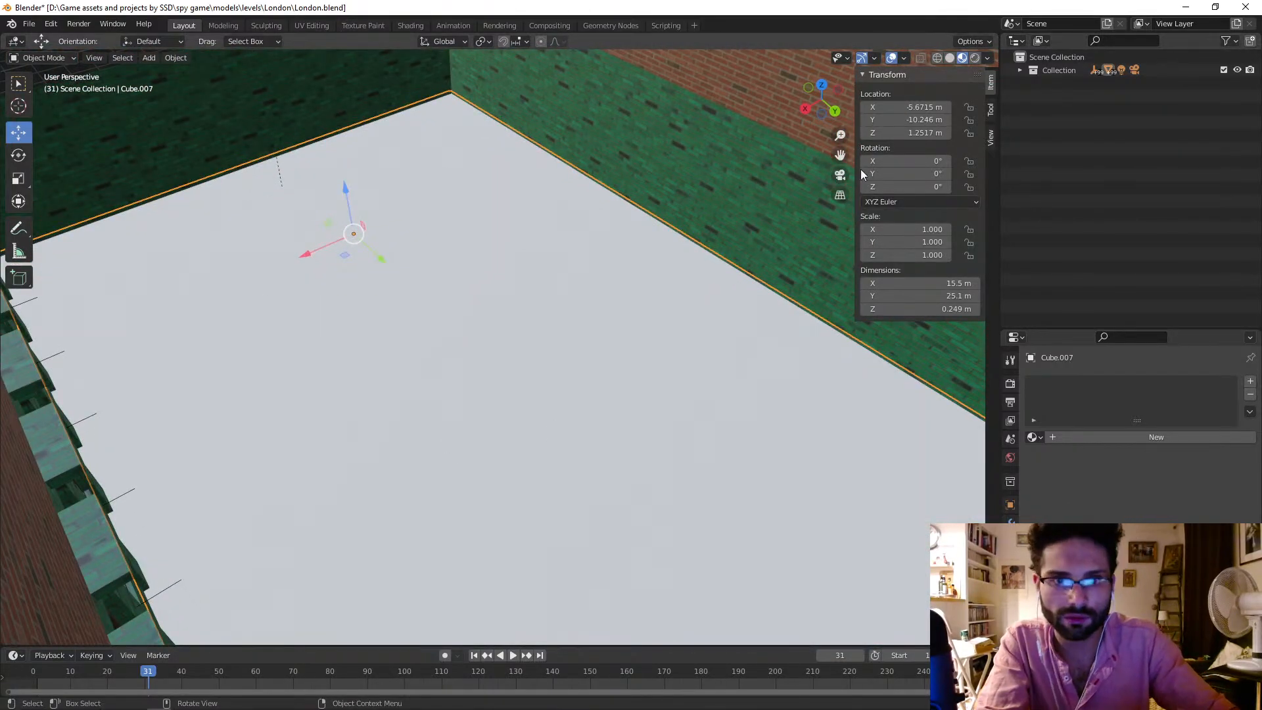
{"action": "left_click", "coordinate": [1019, 69]}
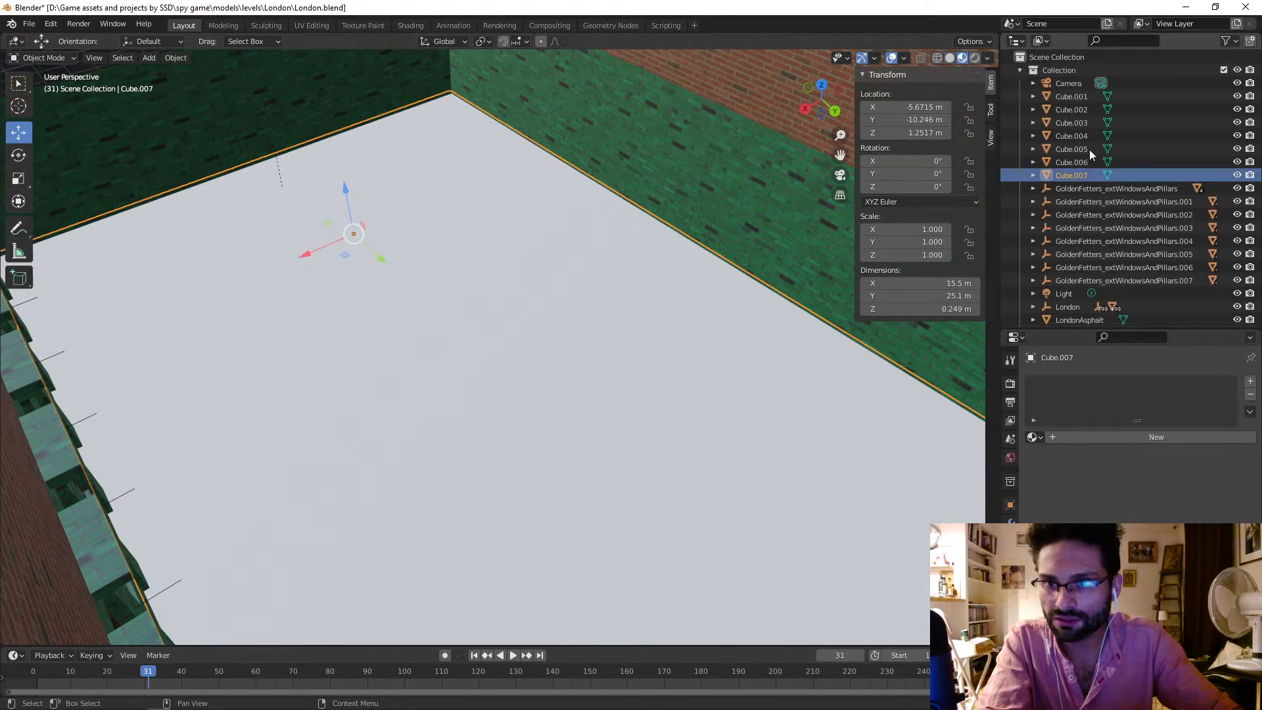
{"action": "scroll", "coordinate": [1142, 227], "scroll_direction": "down", "scroll_amount": 5}
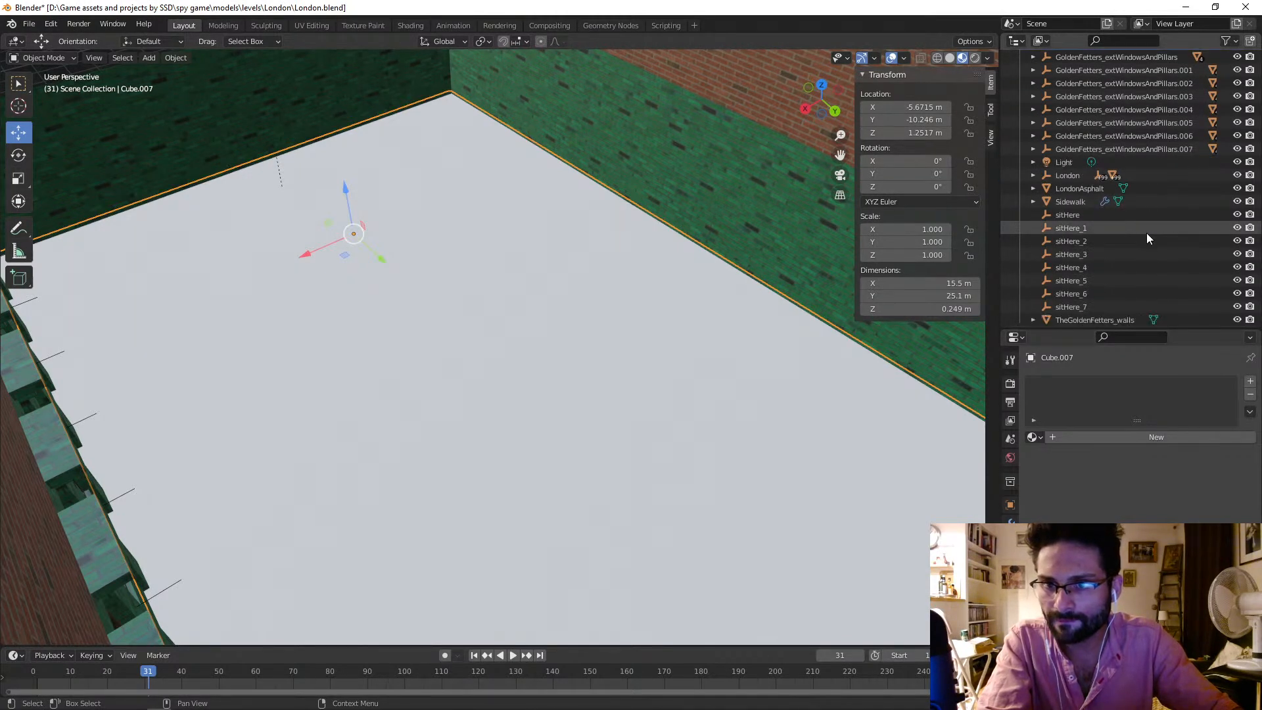
{"action": "scroll", "coordinate": [1095, 245], "scroll_direction": "up", "scroll_amount": 5}
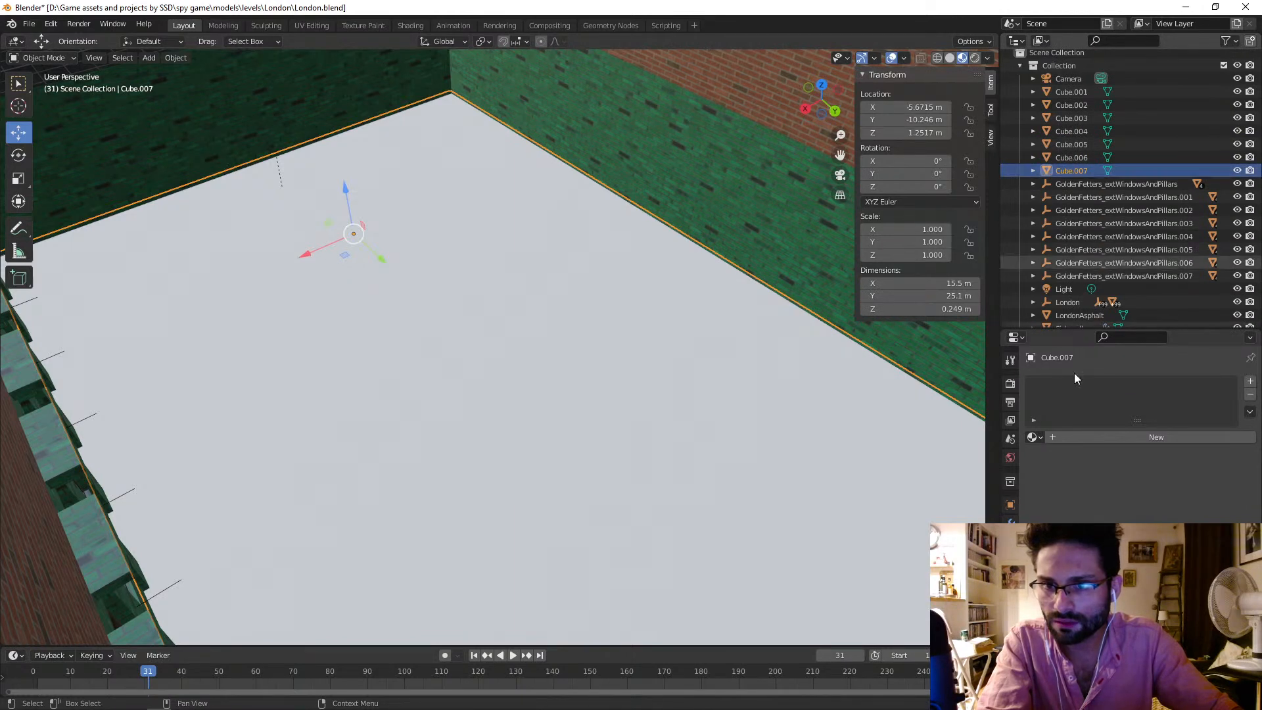
{"action": "left_click", "coordinate": [1078, 438]}
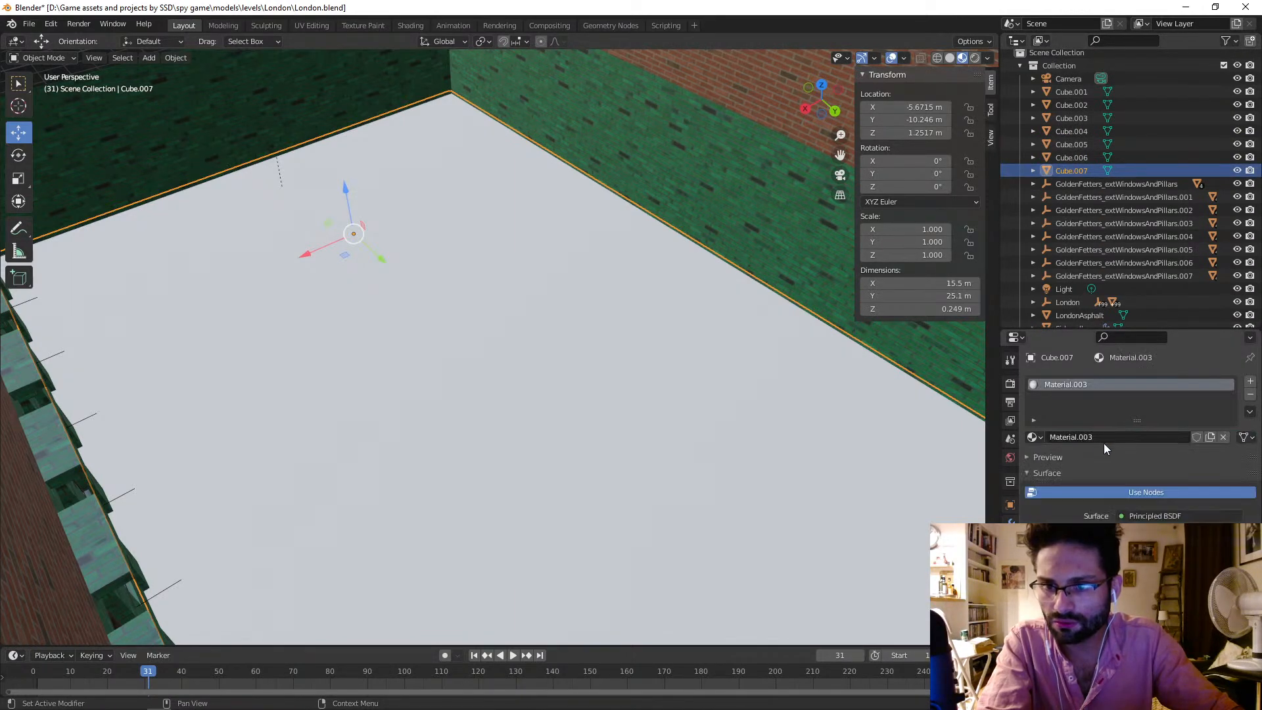
{"action": "left_click", "coordinate": [1105, 437]}
{"action": "type", "text": "PubWoo"}
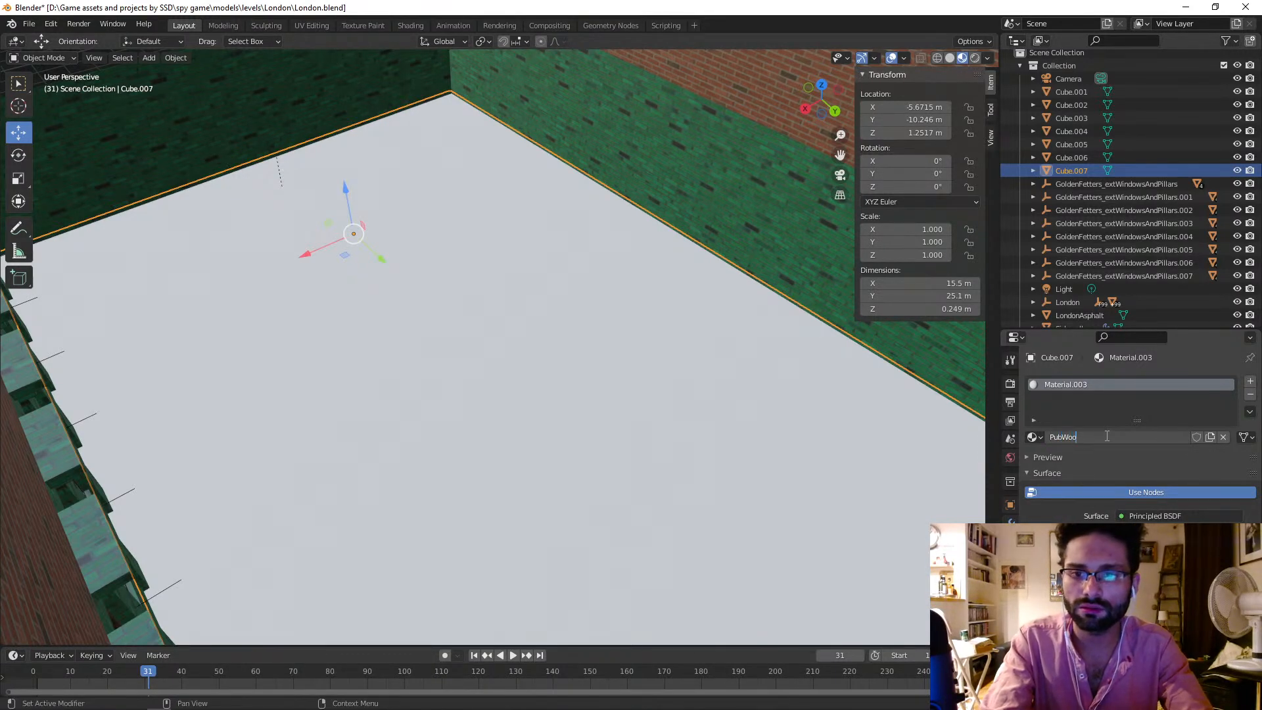
{"action": "type", "text": "dFloors"}
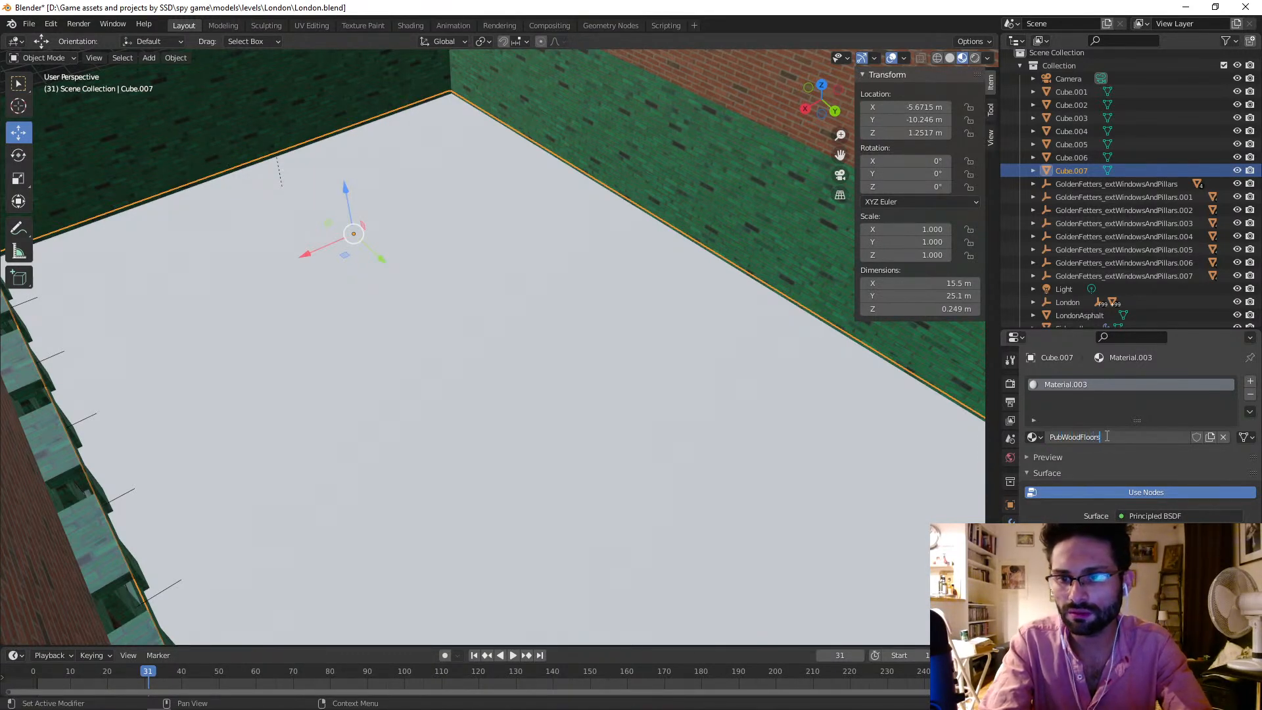
{"action": "key", "text": "Return"}
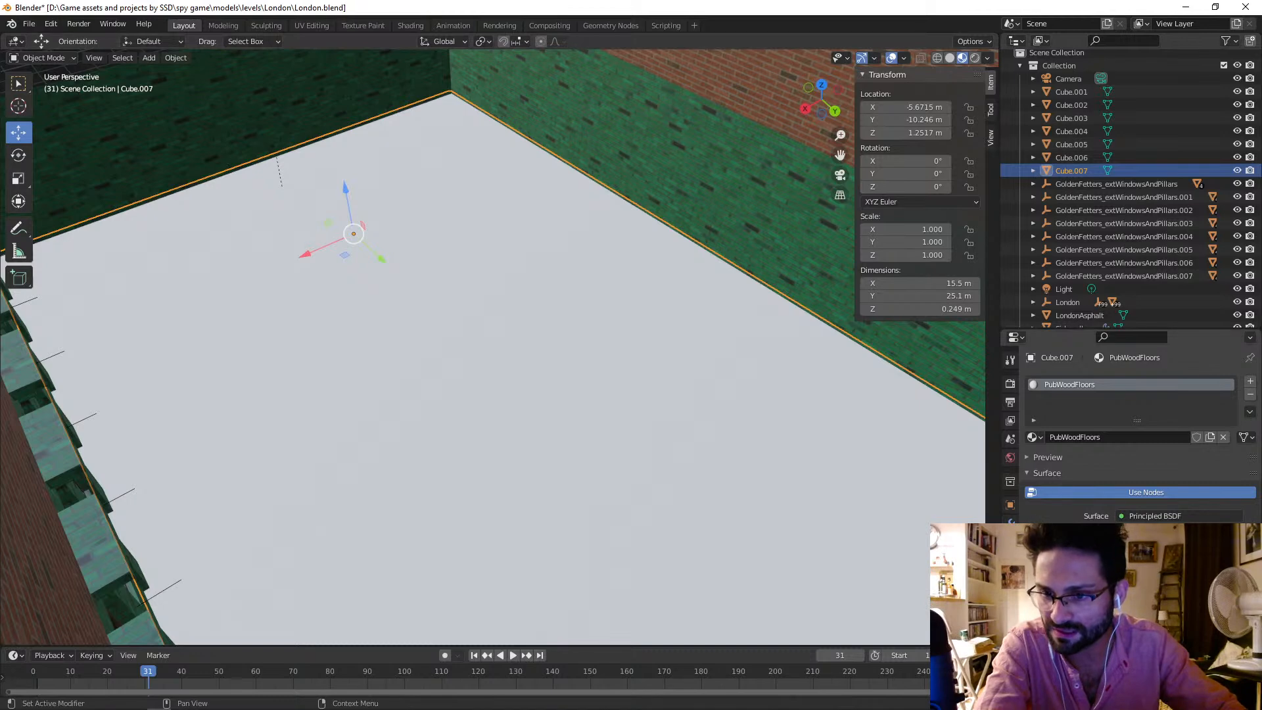
Step: Set the base color of the PubWoodFloors material to an Image Texture
{"action": "scroll", "coordinate": [1137, 427], "scroll_direction": "down", "scroll_amount": 1}
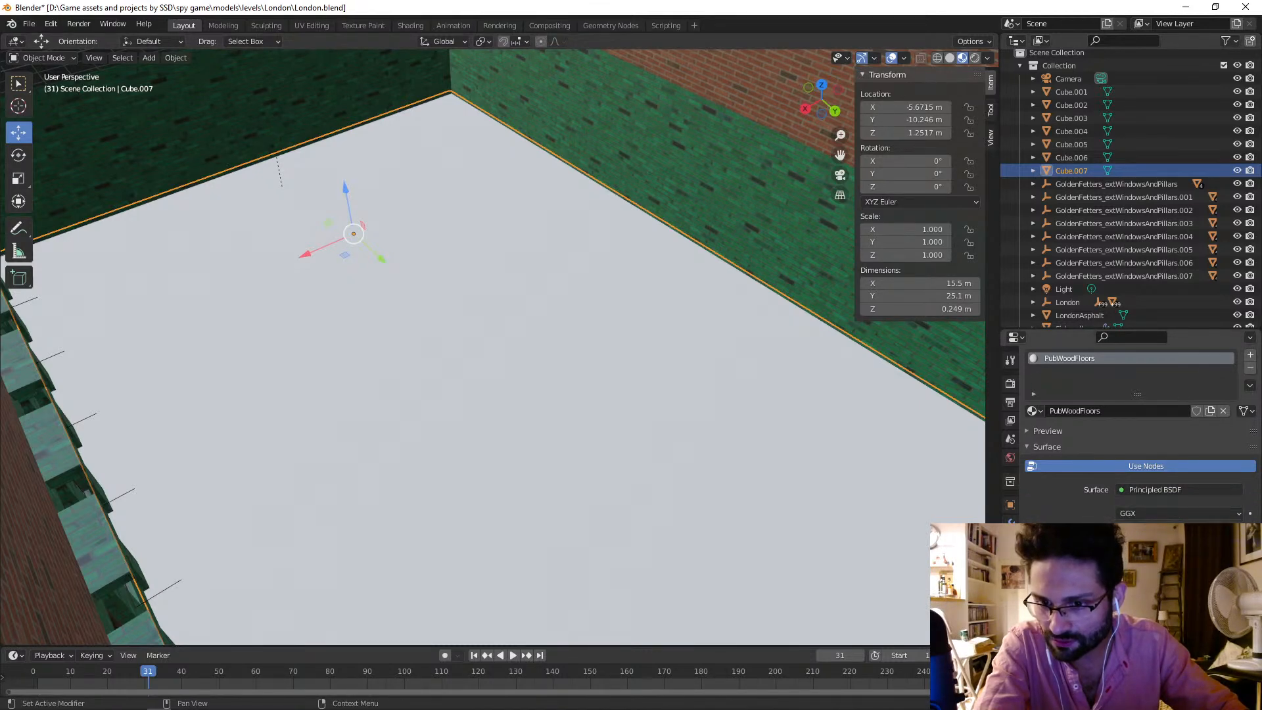
{"action": "left_click", "coordinate": [1121, 546]}
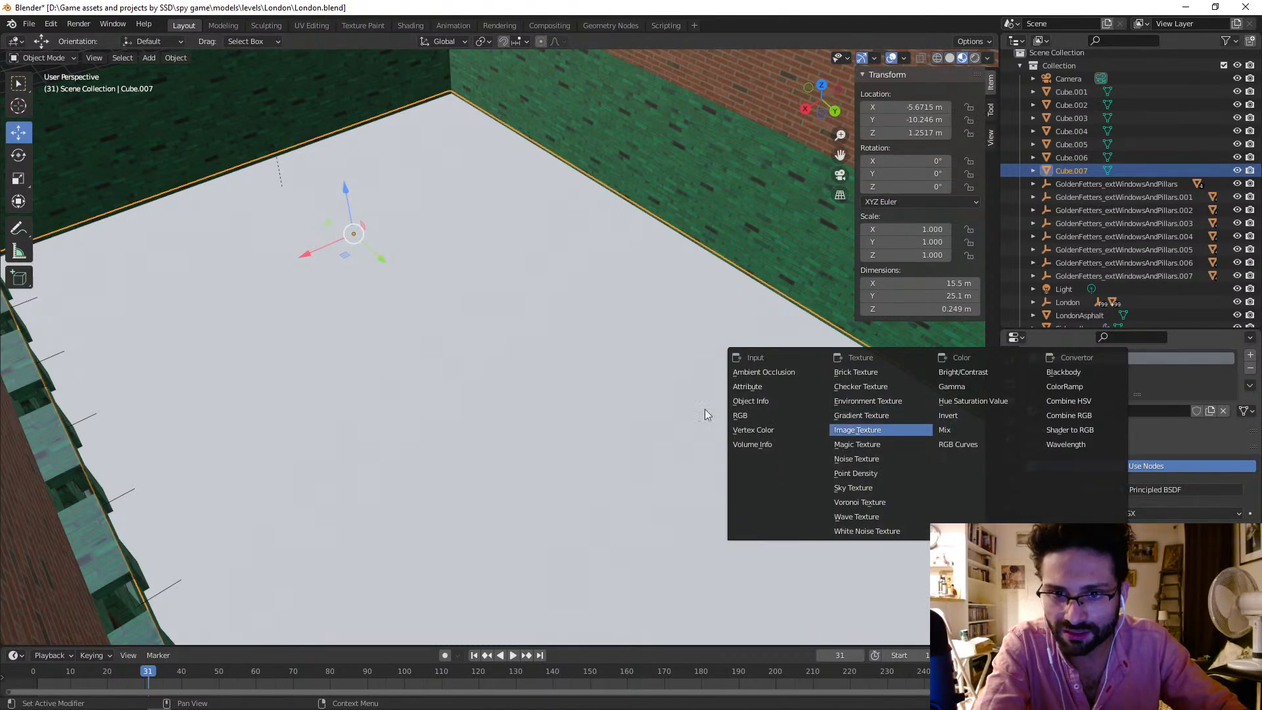
{"action": "left_click", "coordinate": [873, 429]}
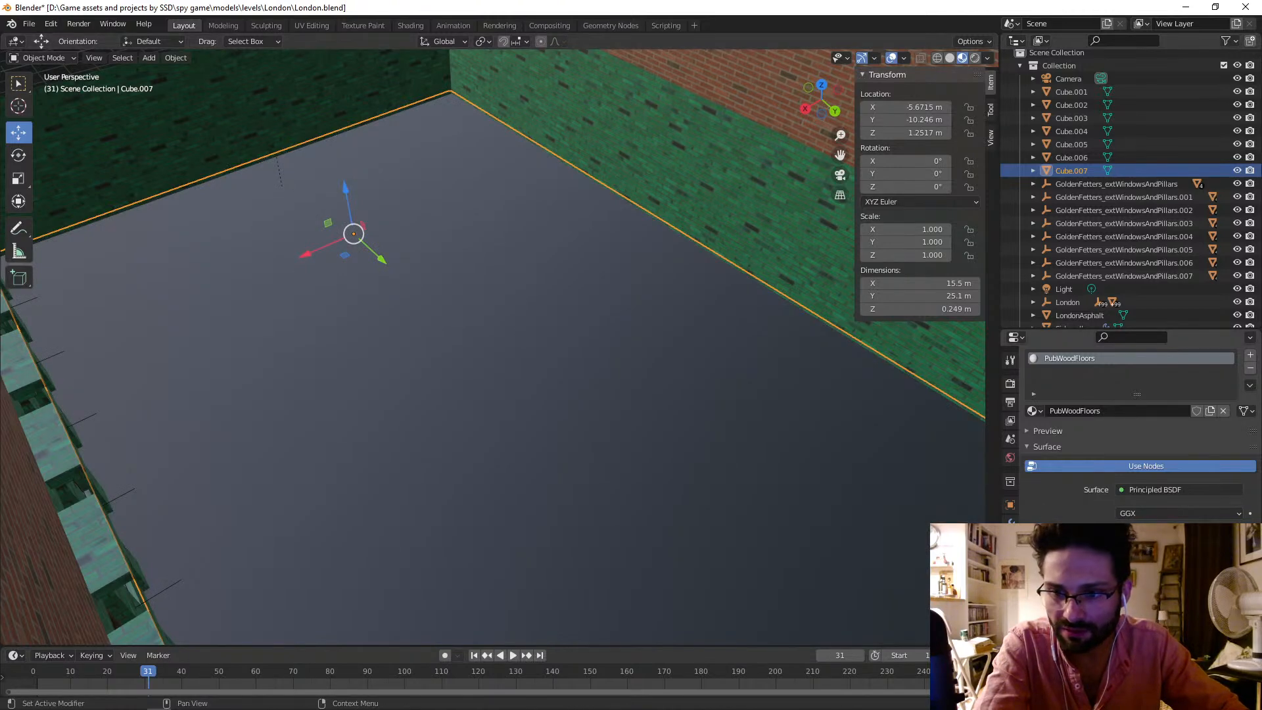
Step: Browse the UniversalTextures and Paris Apartment folders for a wood floor image, and close the file browser without opening one
{"action": "left_click", "coordinate": [1197, 563]}
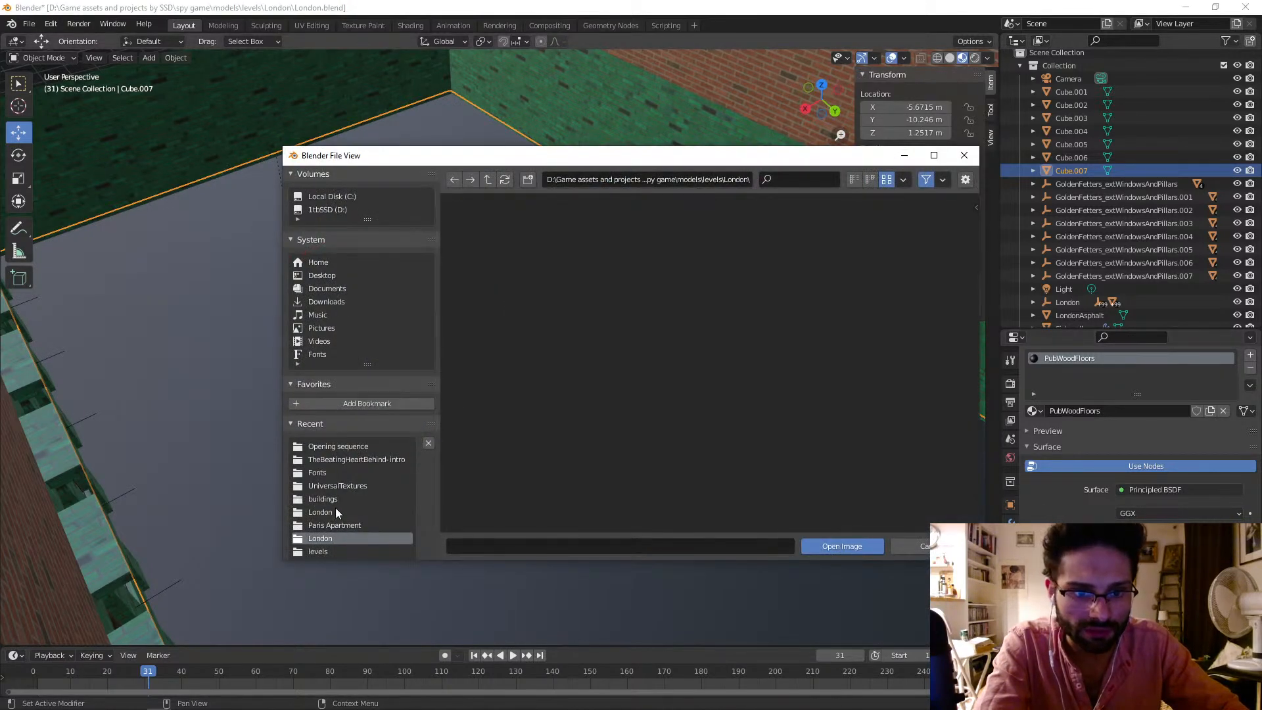
{"action": "left_click", "coordinate": [330, 486]}
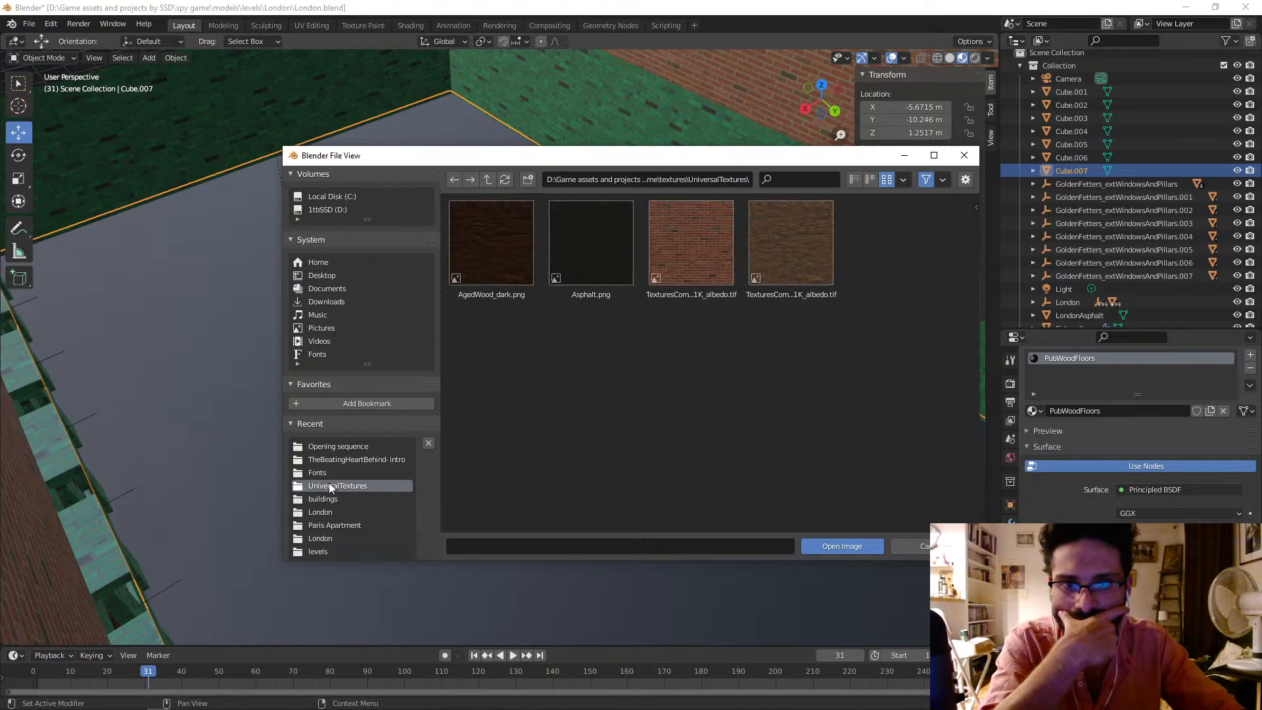
{"action": "left_click", "coordinate": [334, 524]}
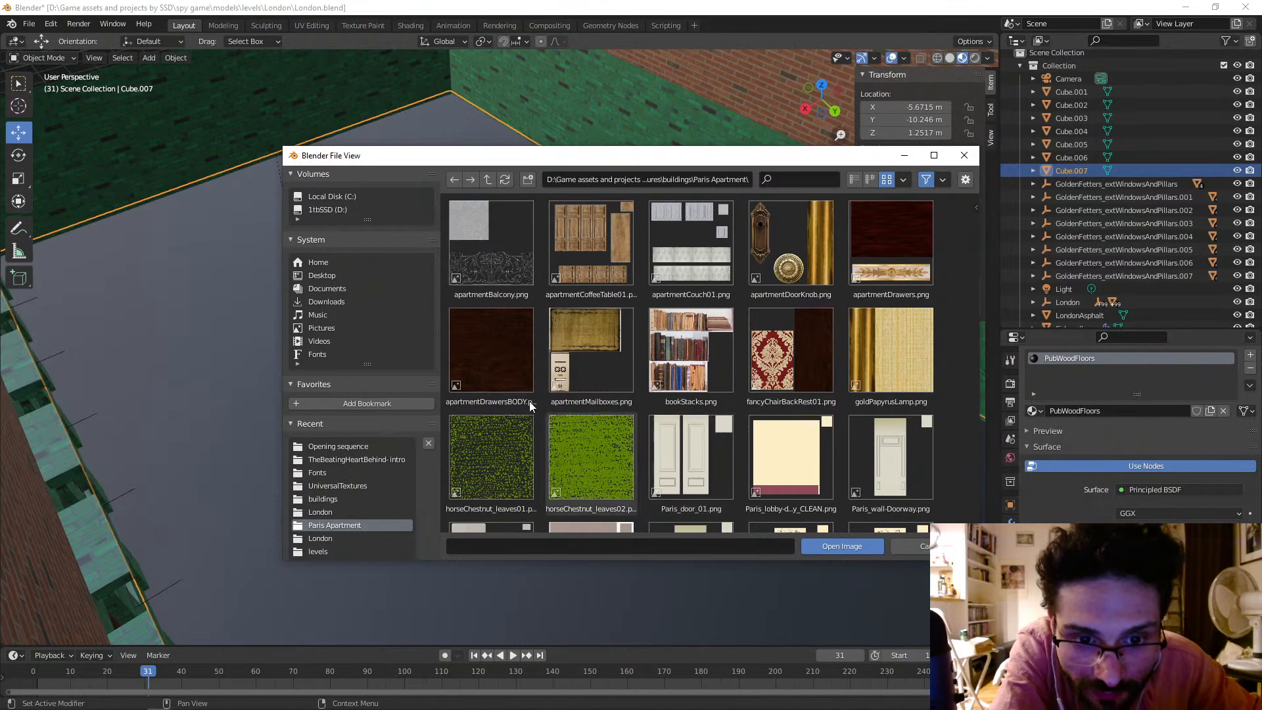
{"action": "scroll", "coordinate": [523, 395], "scroll_direction": "down", "scroll_amount": 3}
{"action": "scroll", "coordinate": [528, 412], "scroll_direction": "down", "scroll_amount": 8}
{"action": "scroll", "coordinate": [539, 441], "scroll_direction": "down", "scroll_amount": 5}
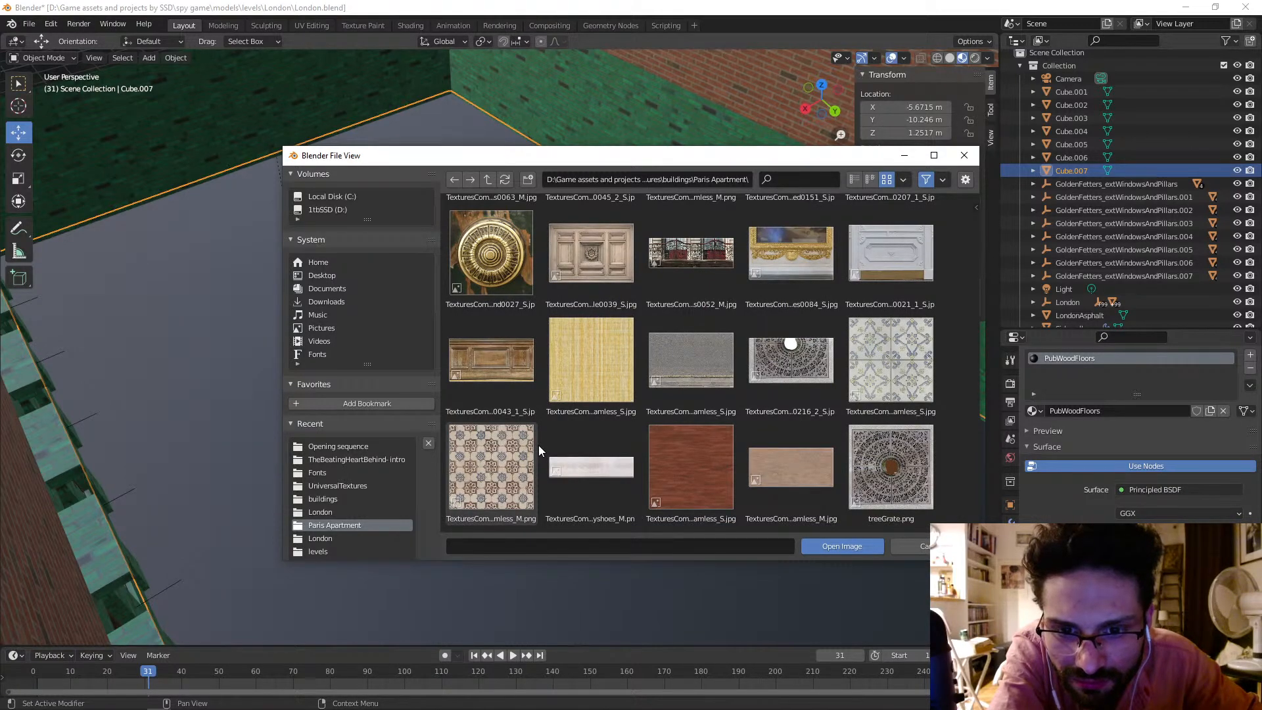
{"action": "scroll", "coordinate": [538, 445], "scroll_direction": "up", "scroll_amount": 10}
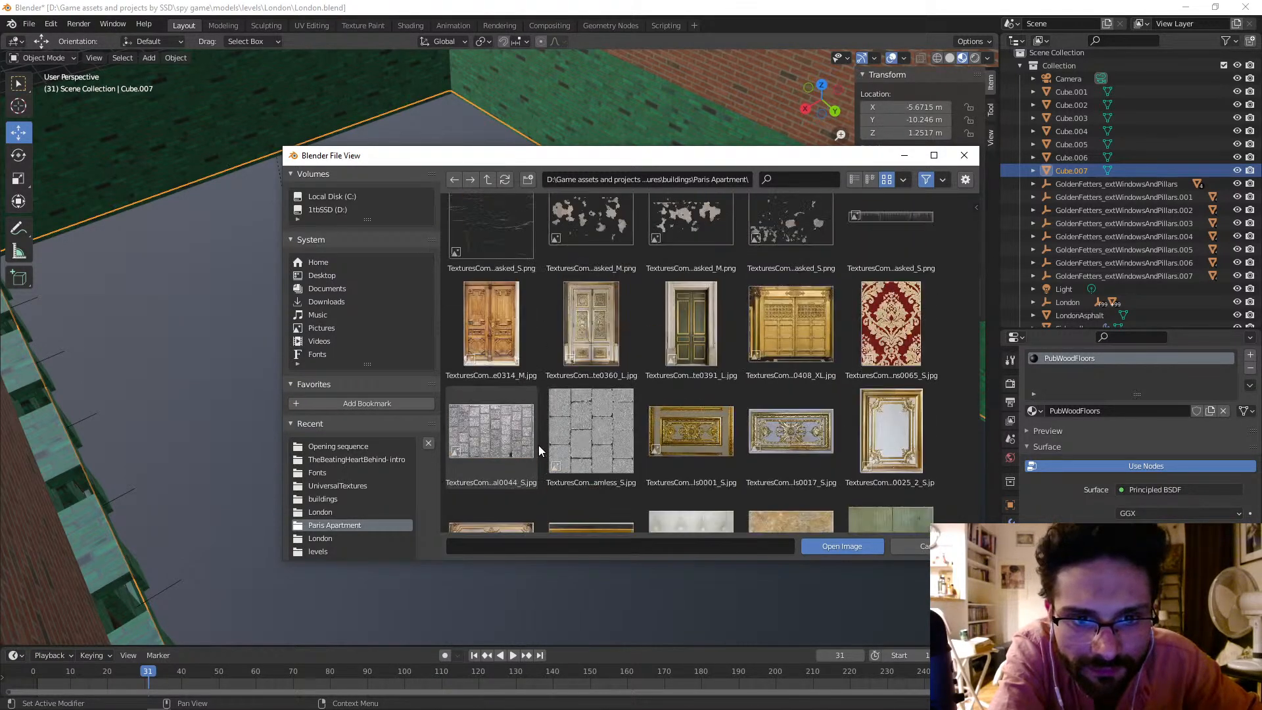
{"action": "scroll", "coordinate": [539, 444], "scroll_direction": "up", "scroll_amount": 6}
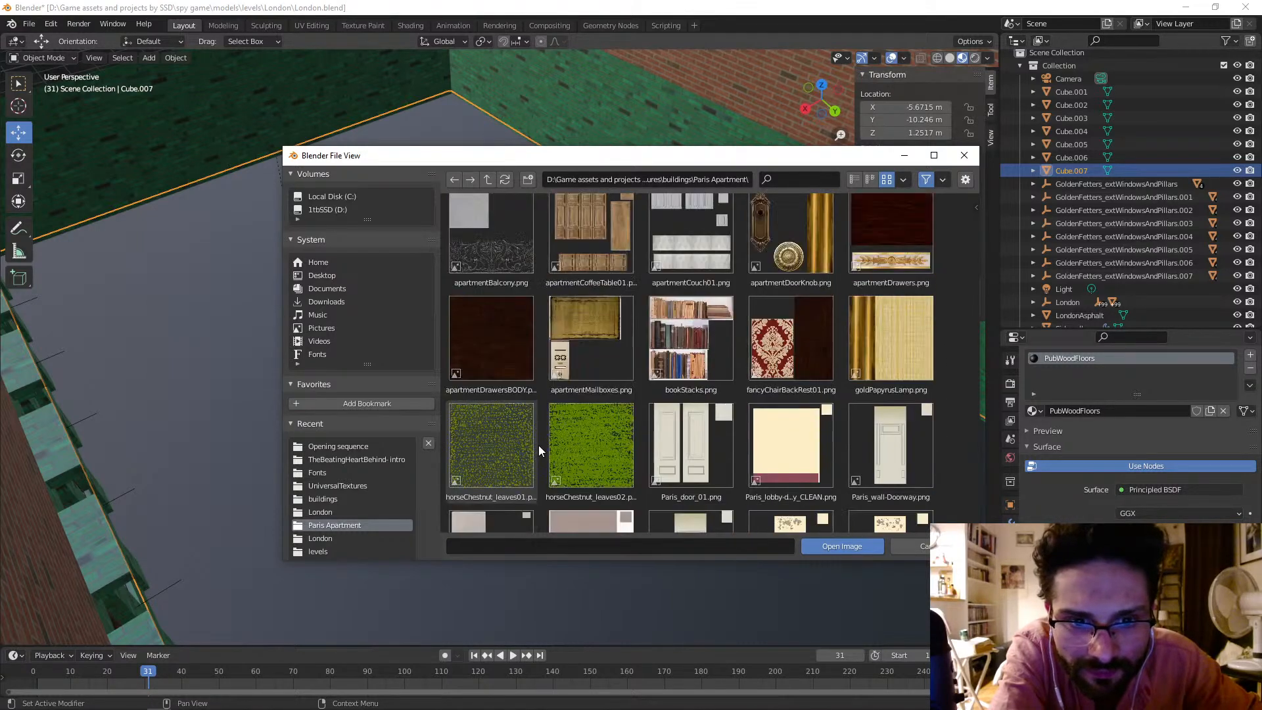
{"action": "scroll", "coordinate": [539, 444], "scroll_direction": "down", "scroll_amount": 10}
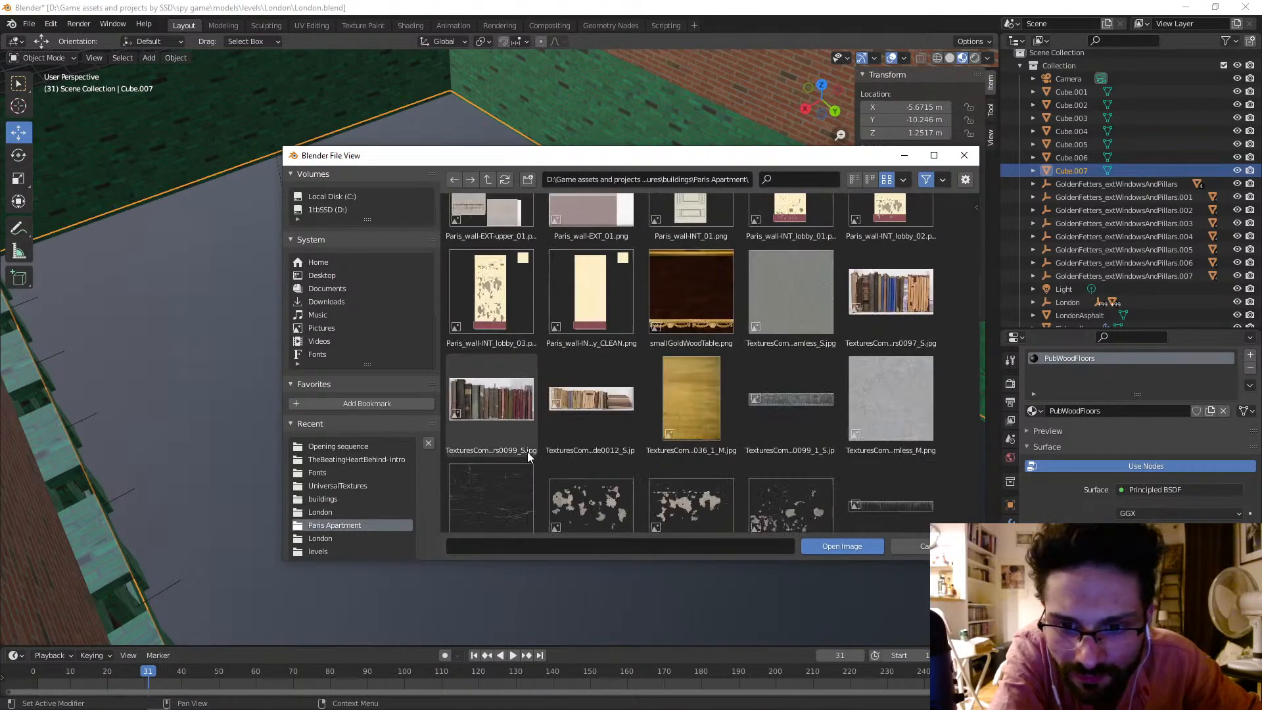
{"action": "scroll", "coordinate": [535, 459], "scroll_direction": "down", "scroll_amount": 2}
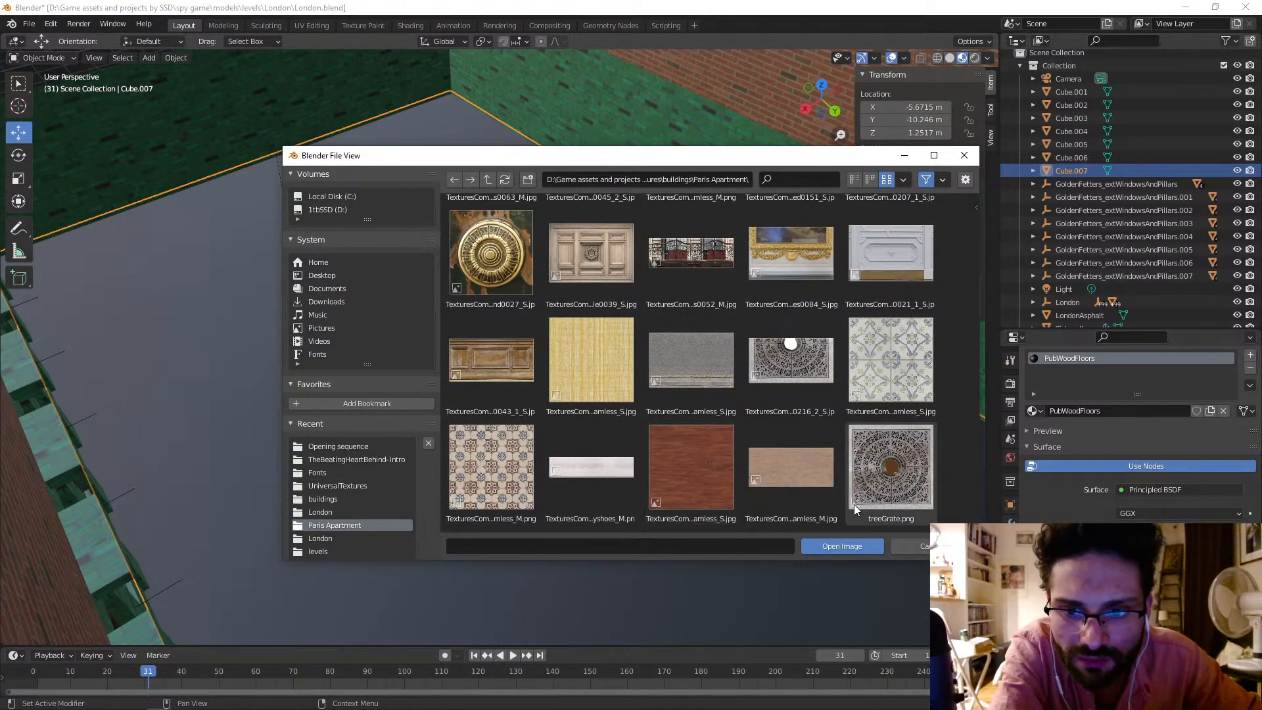
{"action": "left_click", "coordinate": [907, 546]}
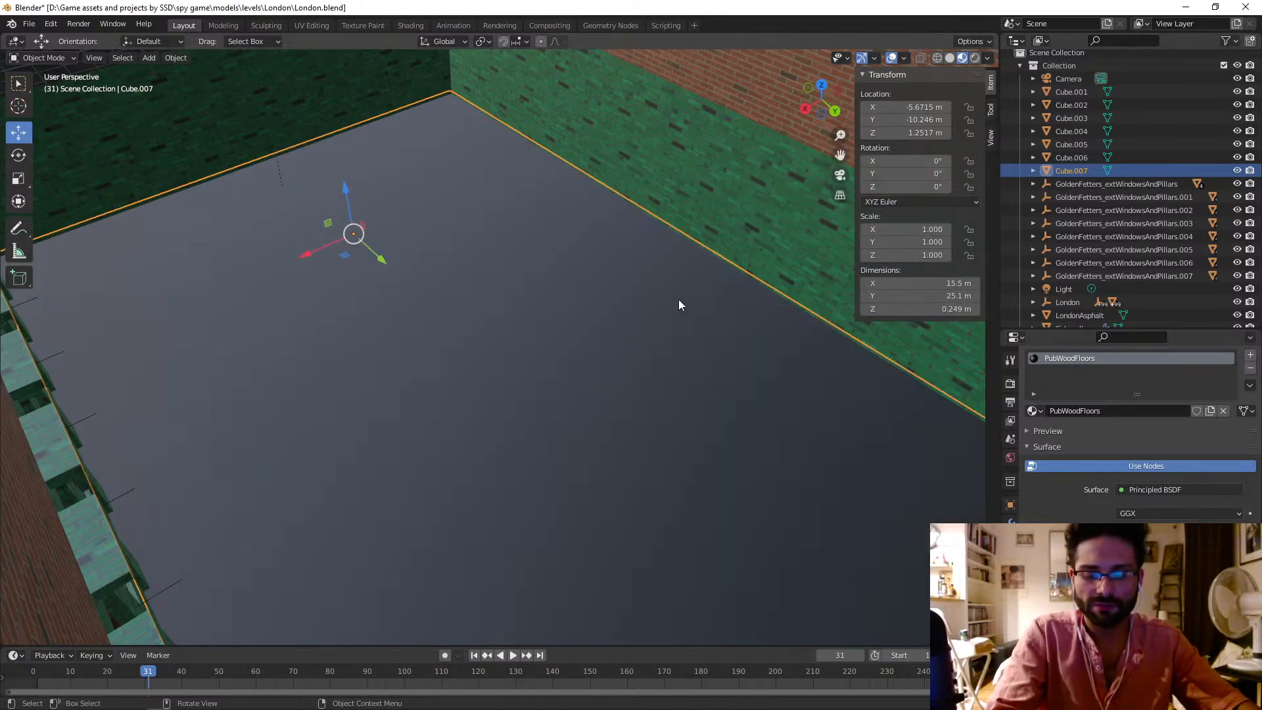
Step: Launch Photoshop and open the recent file UniversalTextures-MOAS.psd
{"action": "key", "text": "super"}
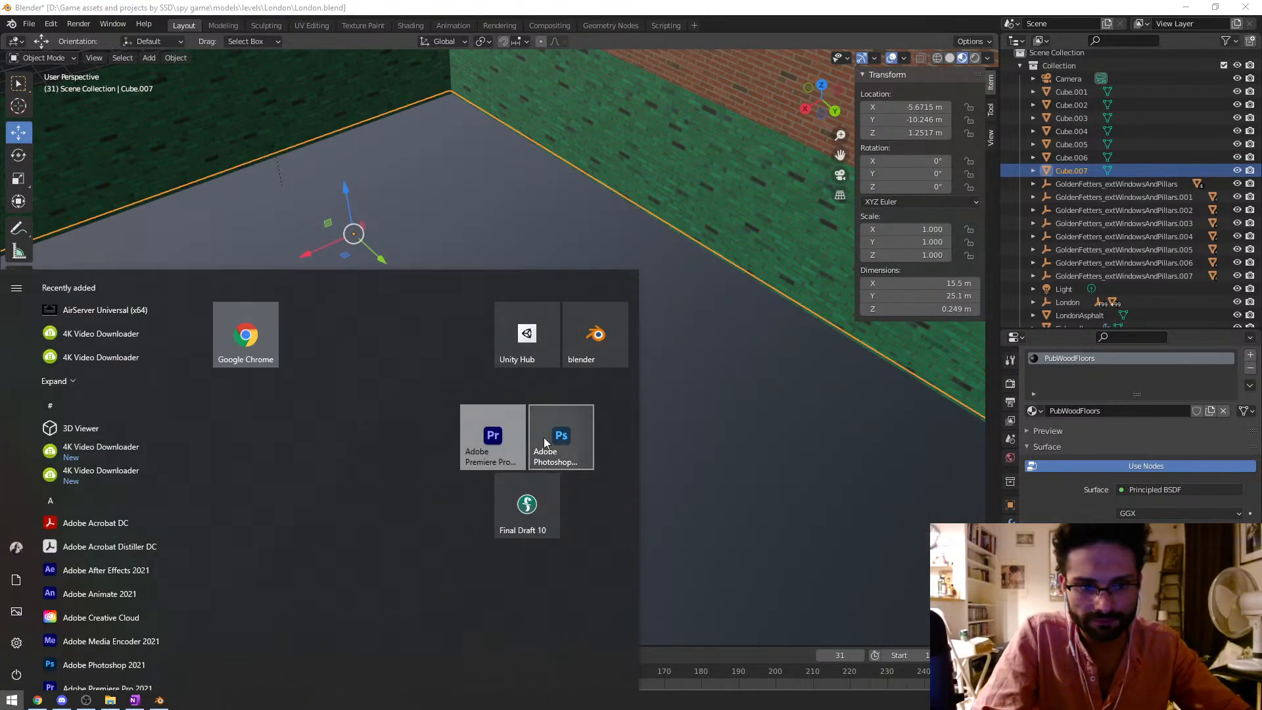
{"action": "left_click", "coordinate": [544, 439]}
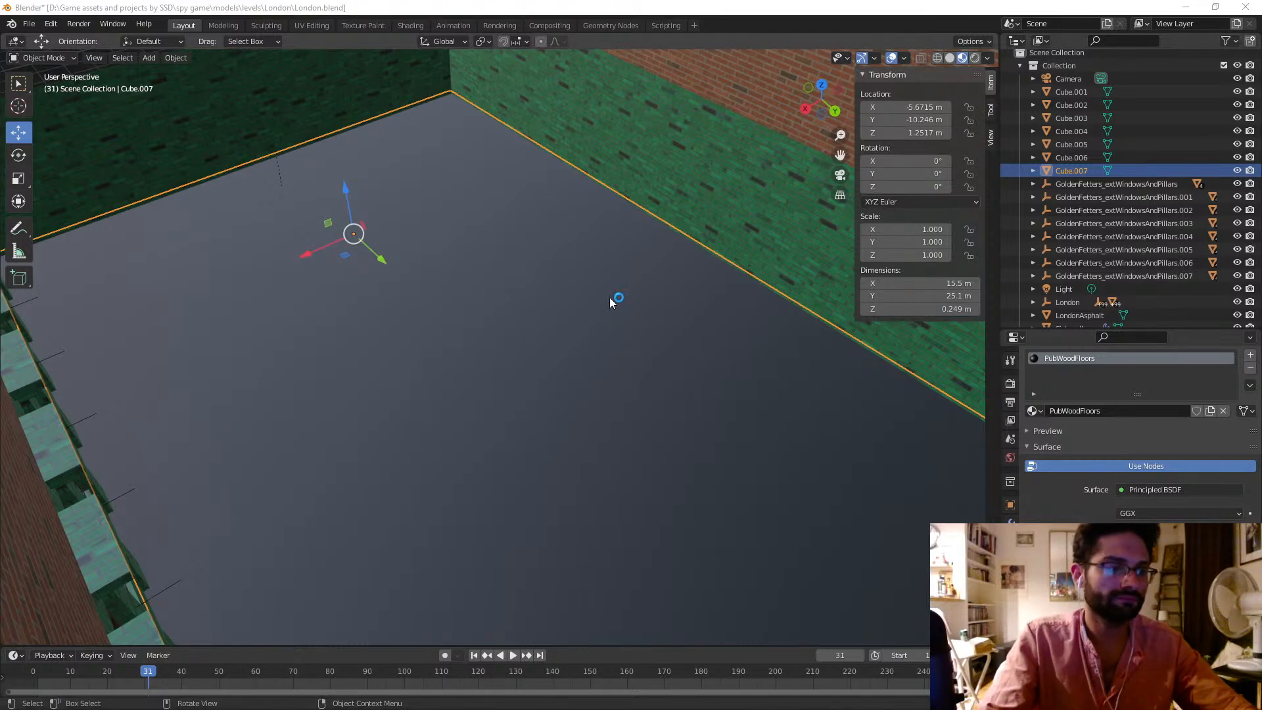
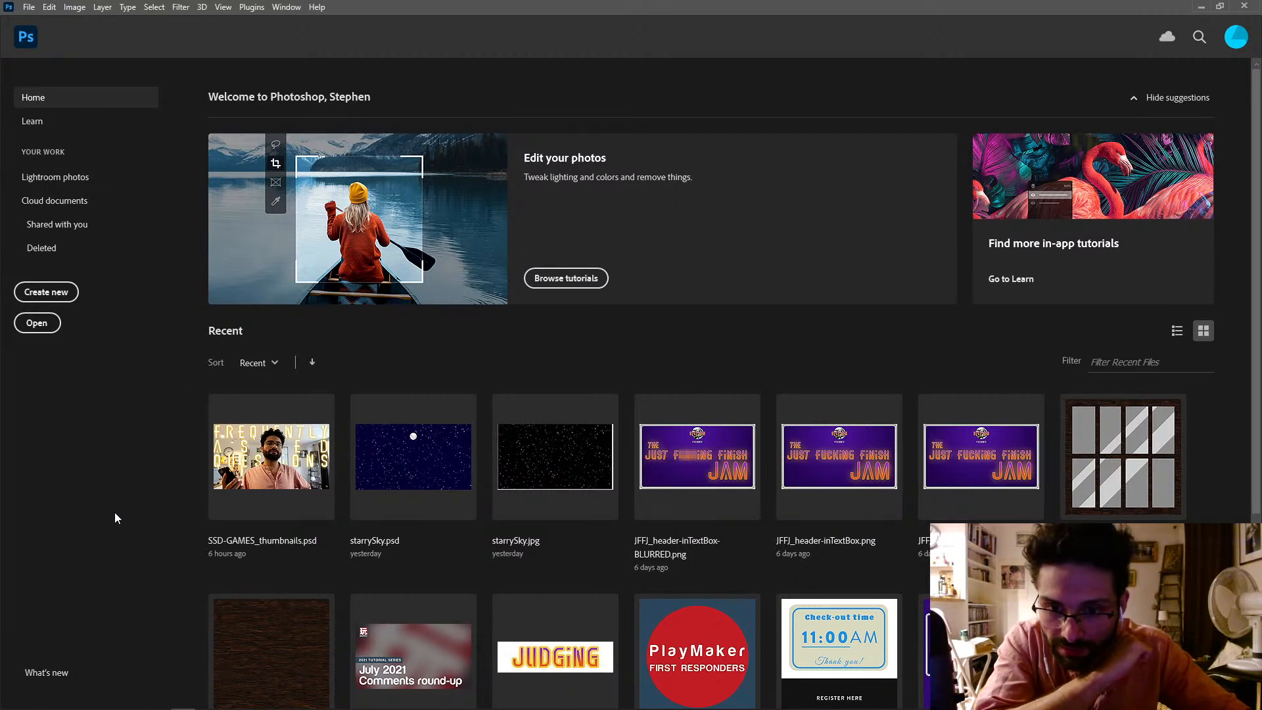
{"action": "scroll", "coordinate": [206, 519], "scroll_direction": "down", "scroll_amount": 1}
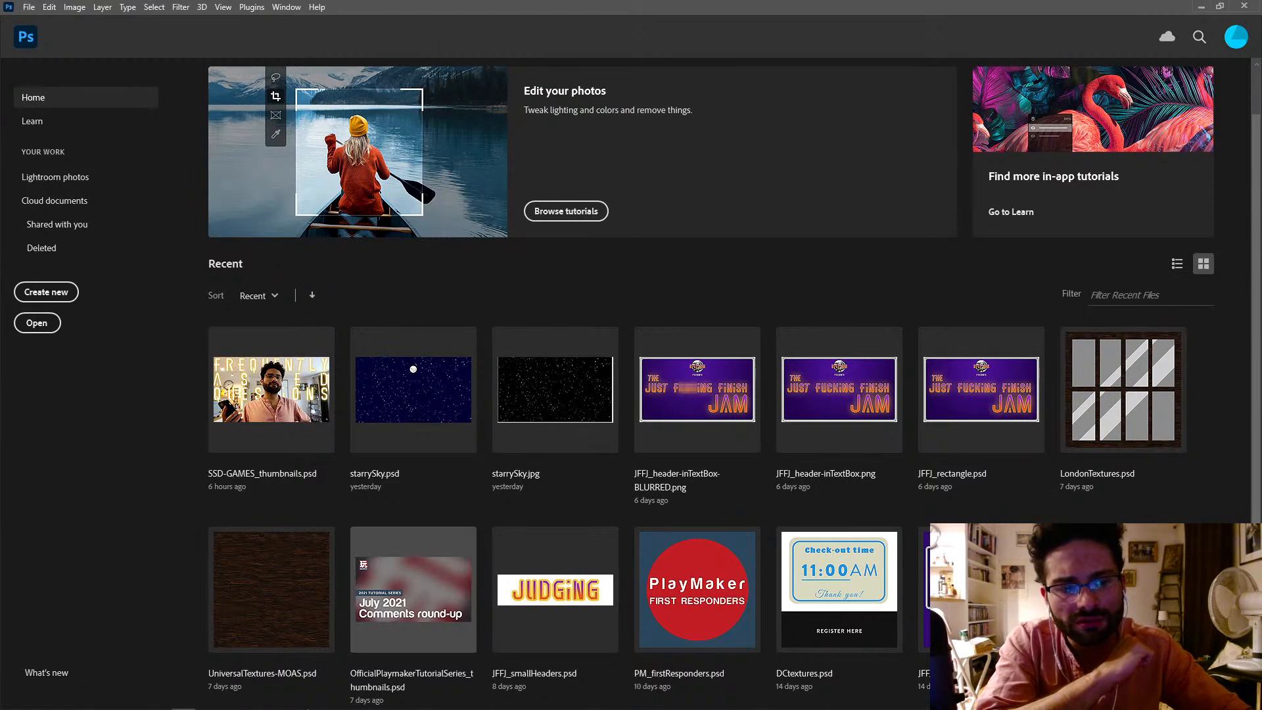
{"action": "left_click", "coordinate": [276, 576]}
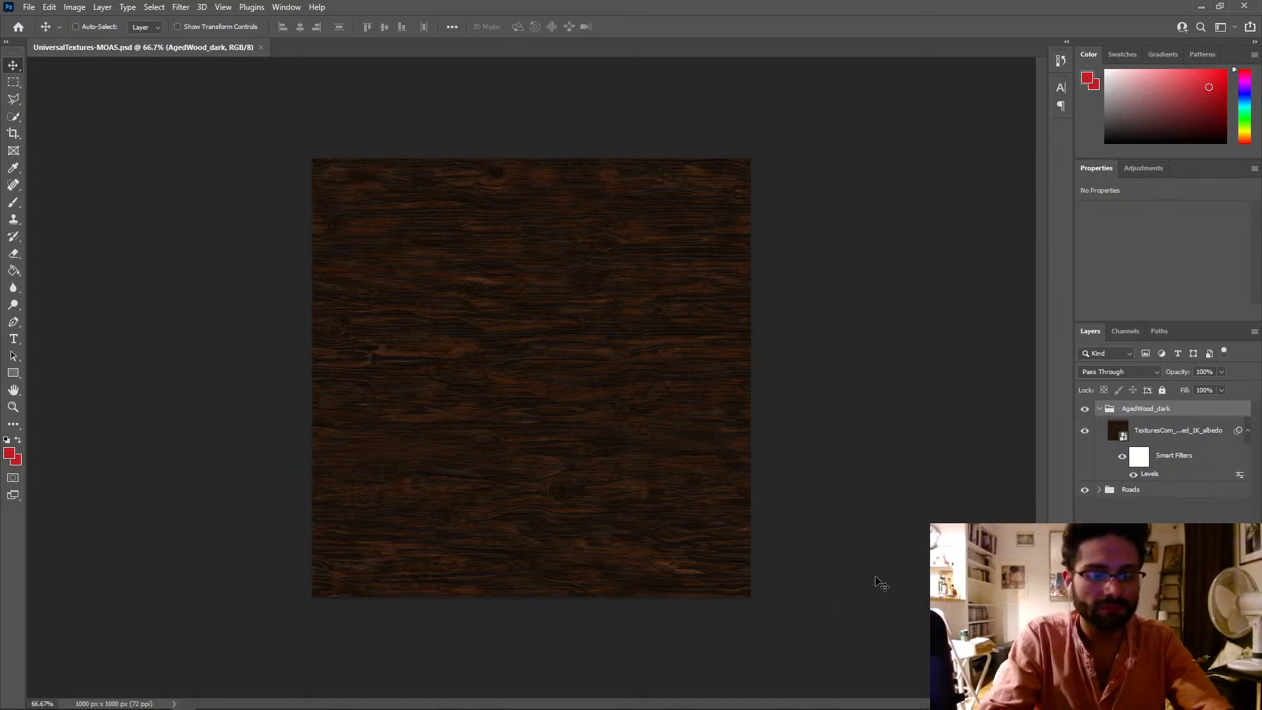
Step: Switch to Chrome and open textures.com/library in a new tab
{"action": "key", "text": "alt+Tab"}
{"action": "key", "text": "Tab"}
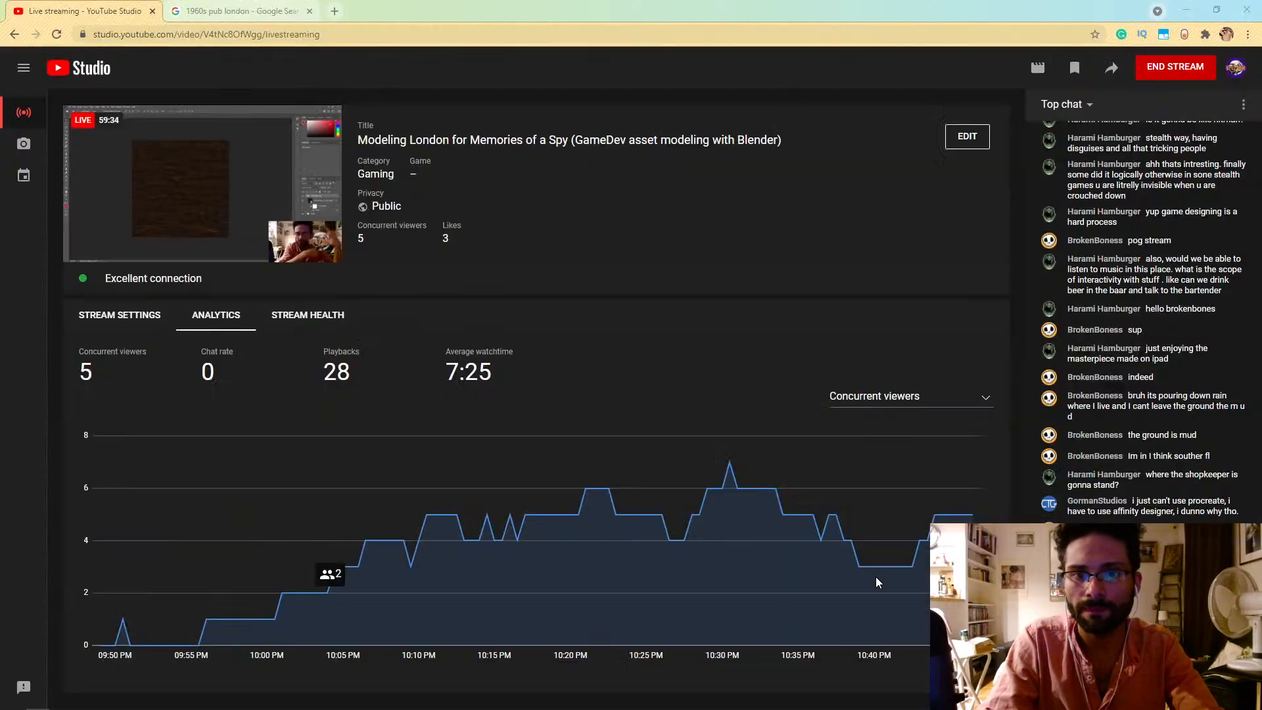
{"action": "key", "text": "ctrl+t"}
{"action": "type", "text": "textures.com/library"}
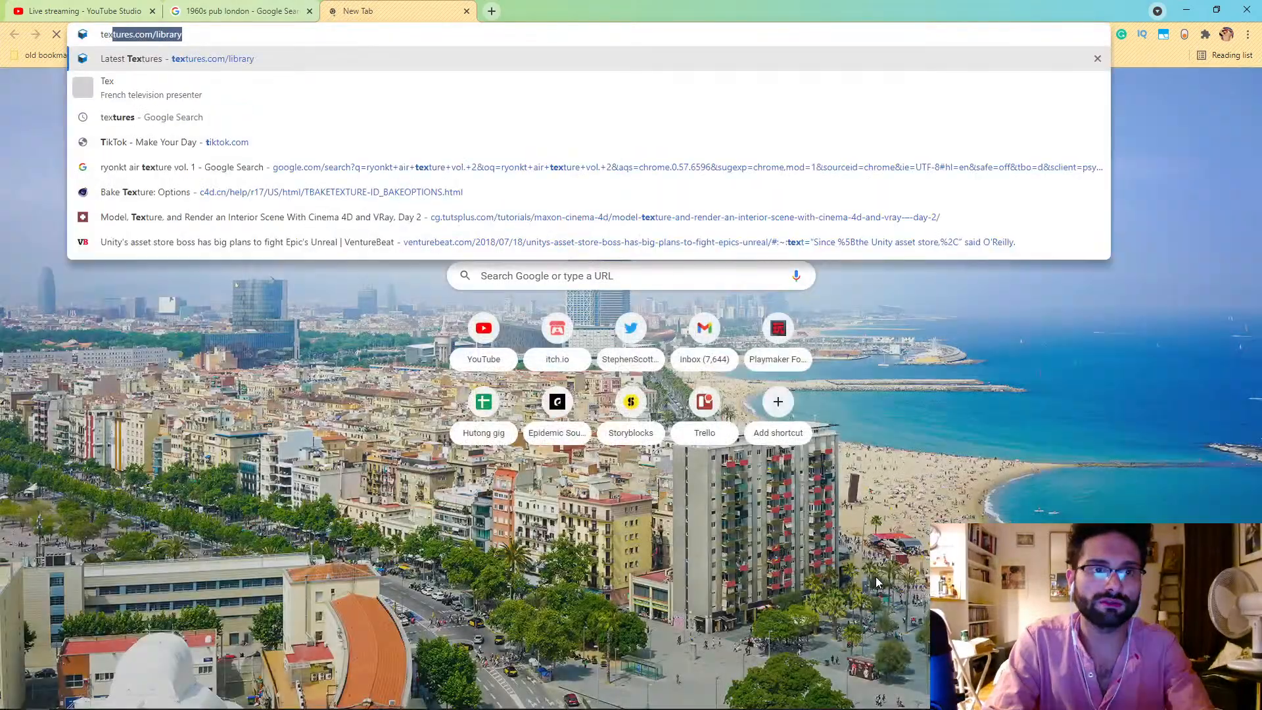
{"action": "key", "text": "Return"}
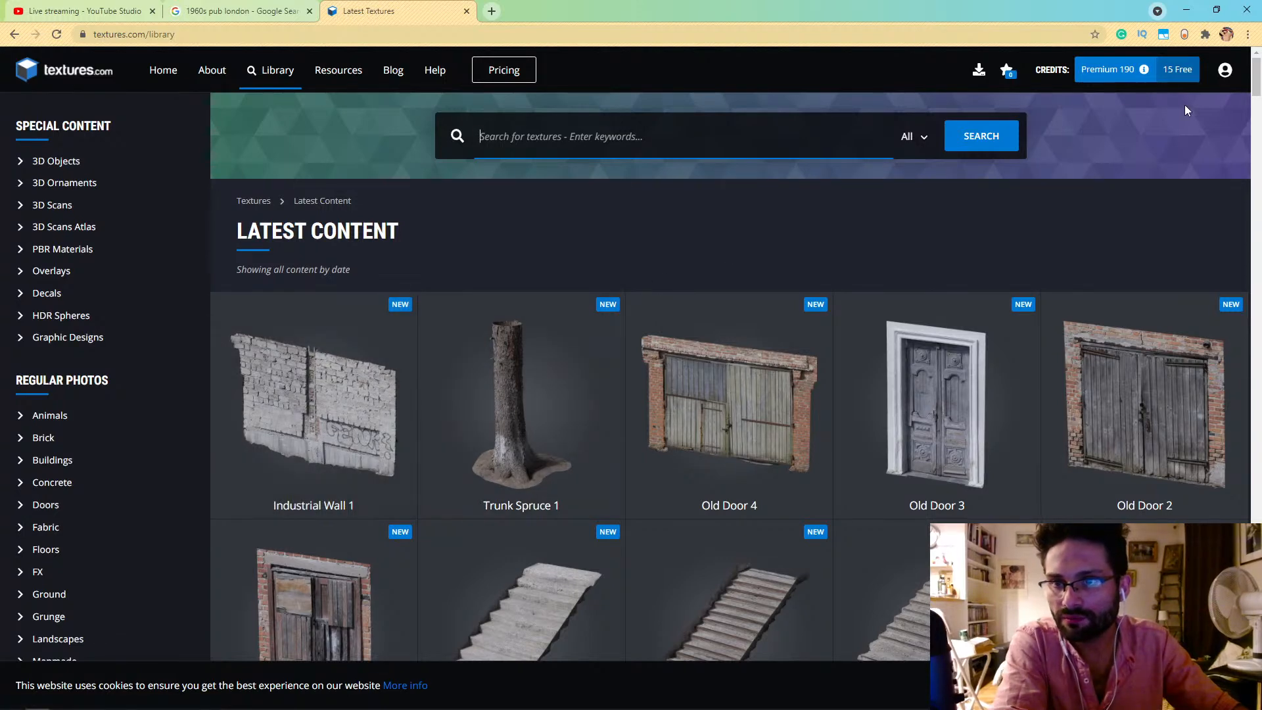
Step: Search the texture library for "wood panels" and look through the results for a suitable floor texture
{"action": "left_click", "coordinate": [519, 144]}
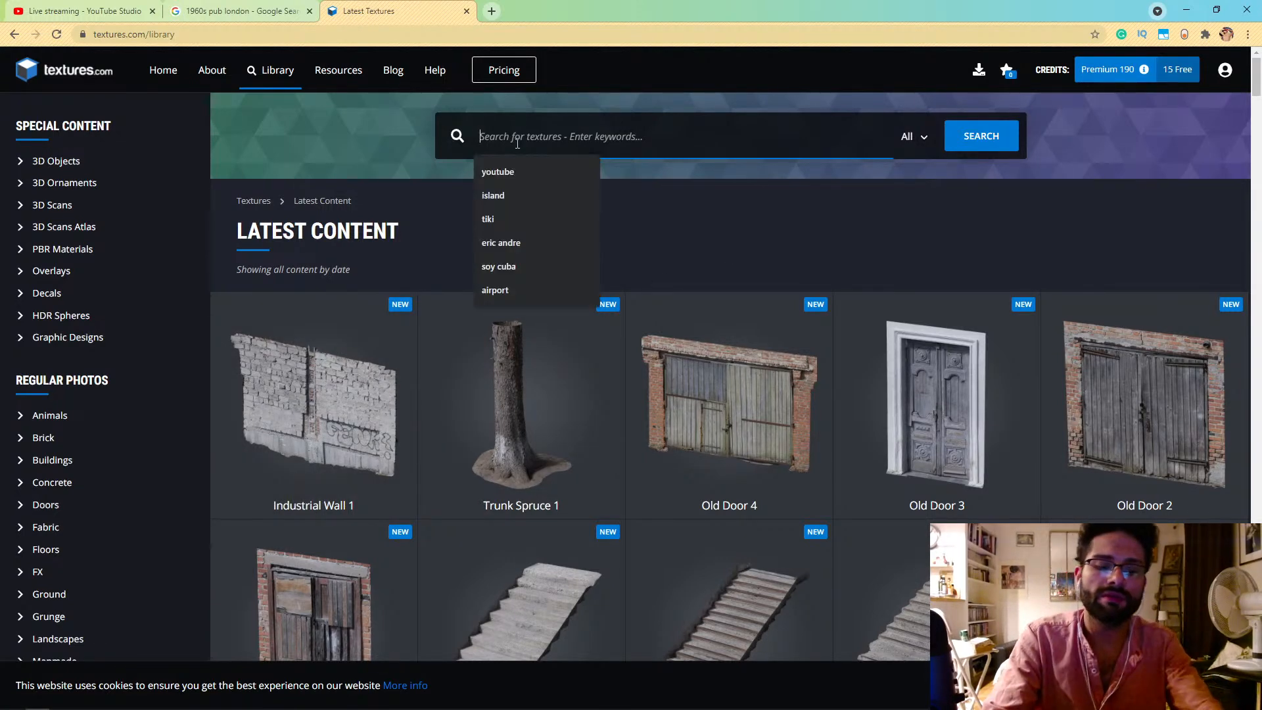
{"action": "type", "text": "wood panels"}
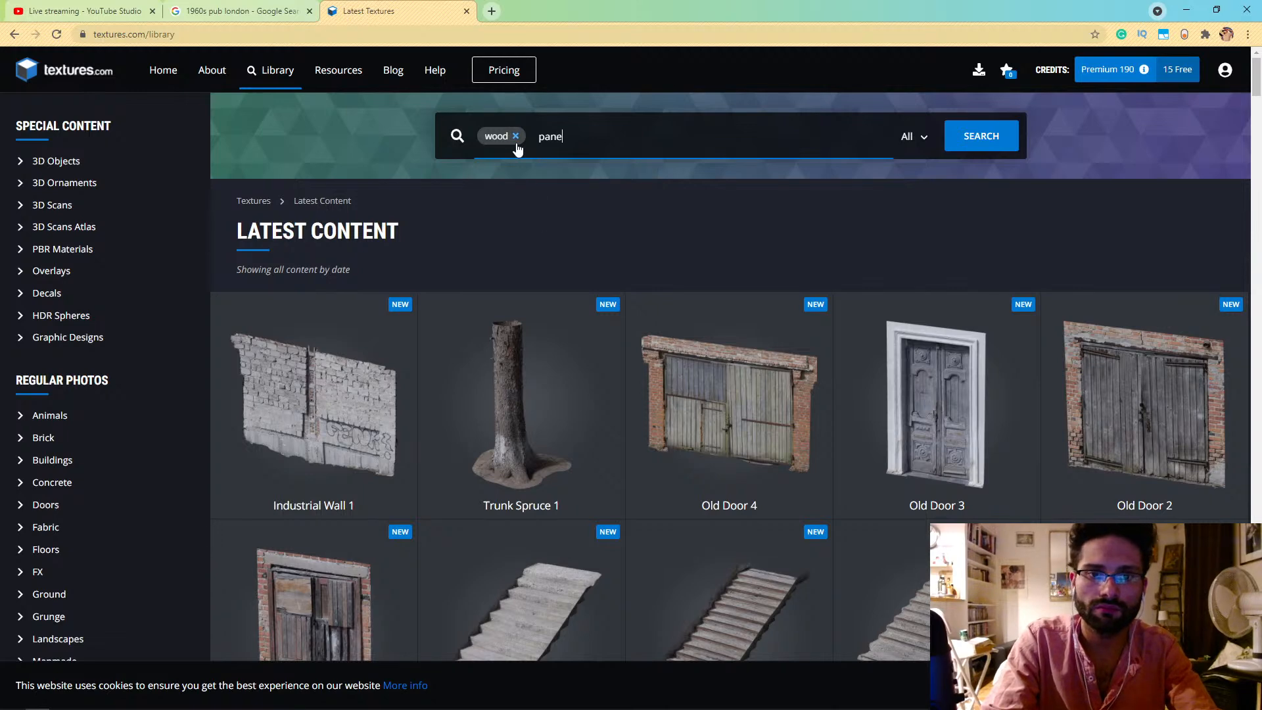
{"action": "key", "text": "Return"}
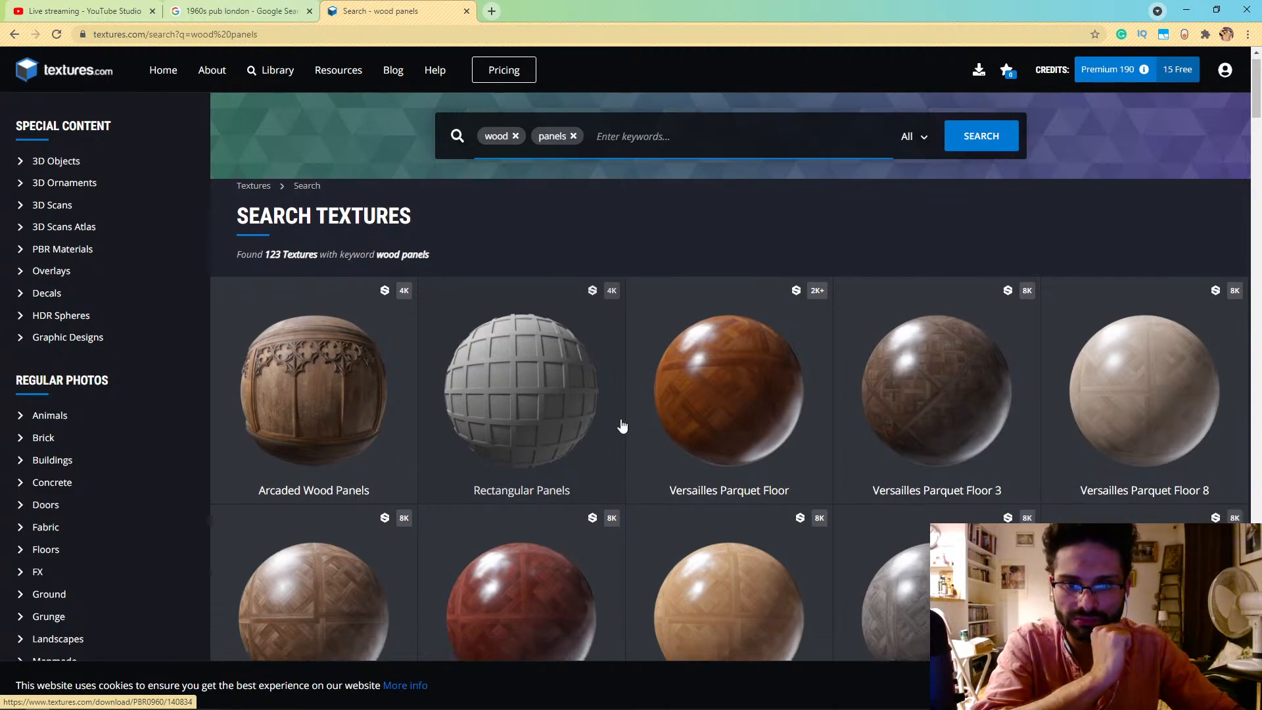
{"action": "scroll", "coordinate": [622, 426], "scroll_direction": "down", "scroll_amount": 2}
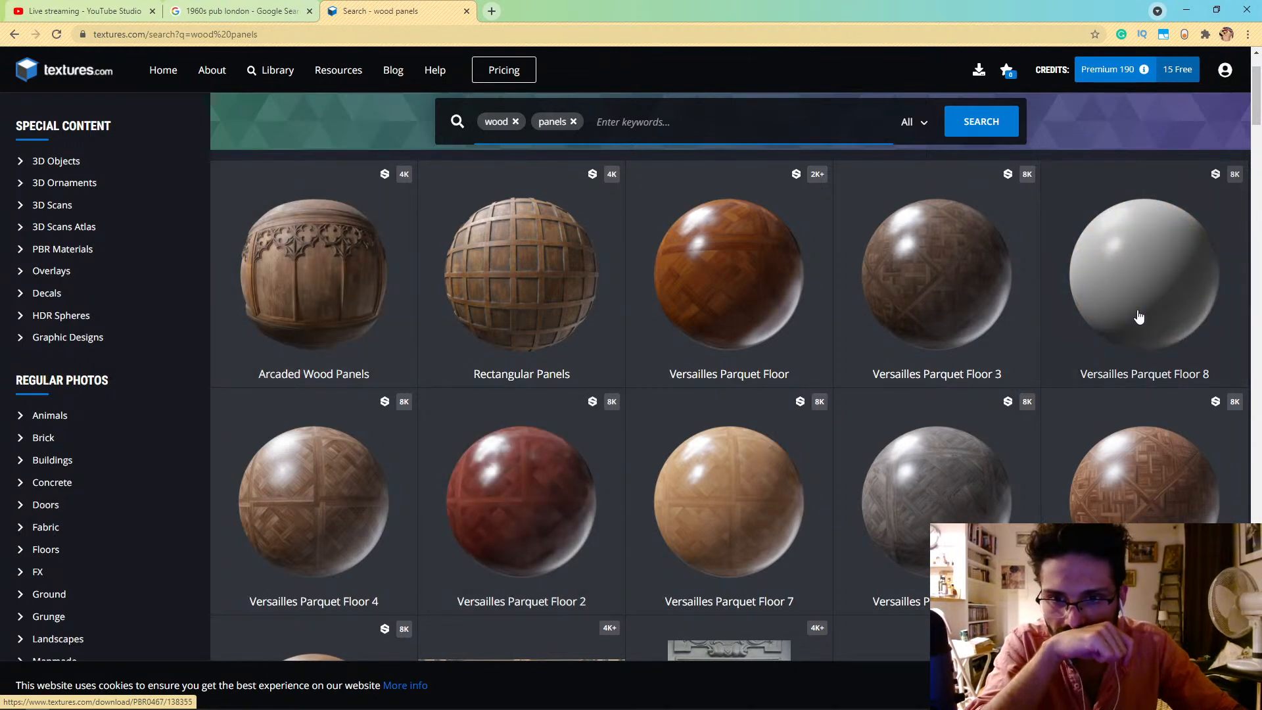
{"action": "scroll", "coordinate": [966, 338], "scroll_direction": "down", "scroll_amount": 7}
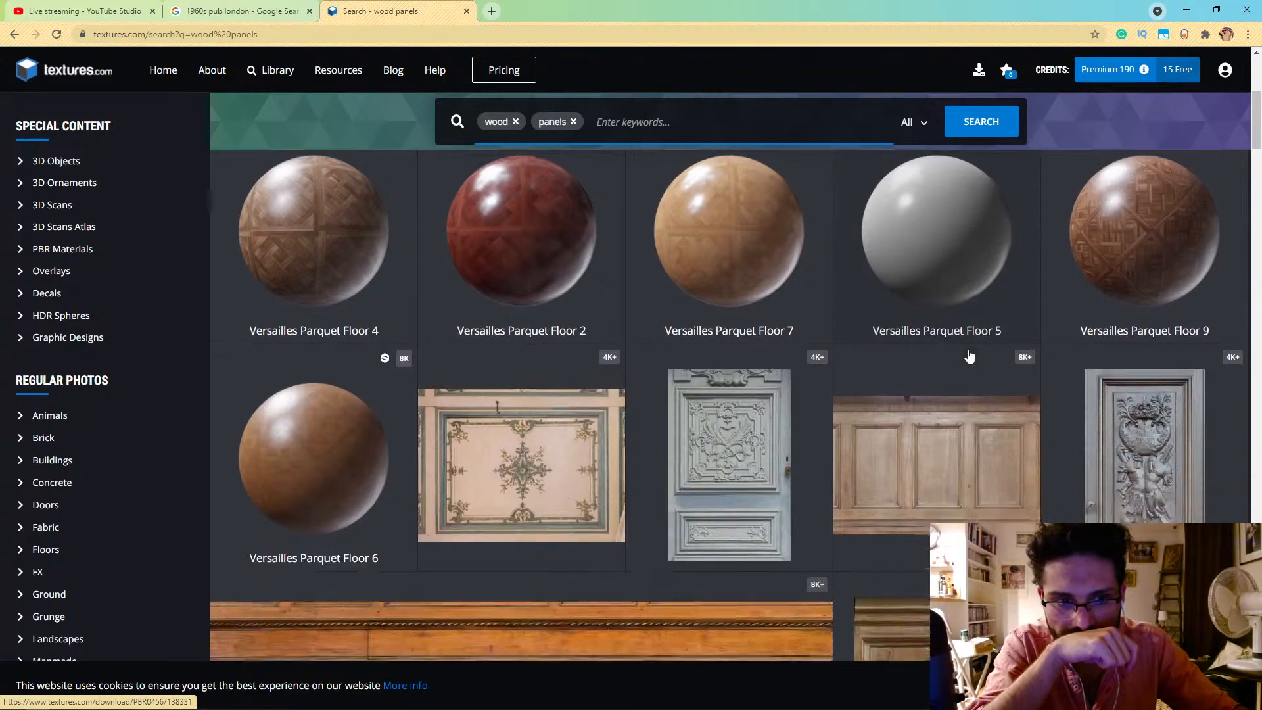
{"action": "scroll", "coordinate": [969, 361], "scroll_direction": "down", "scroll_amount": 8}
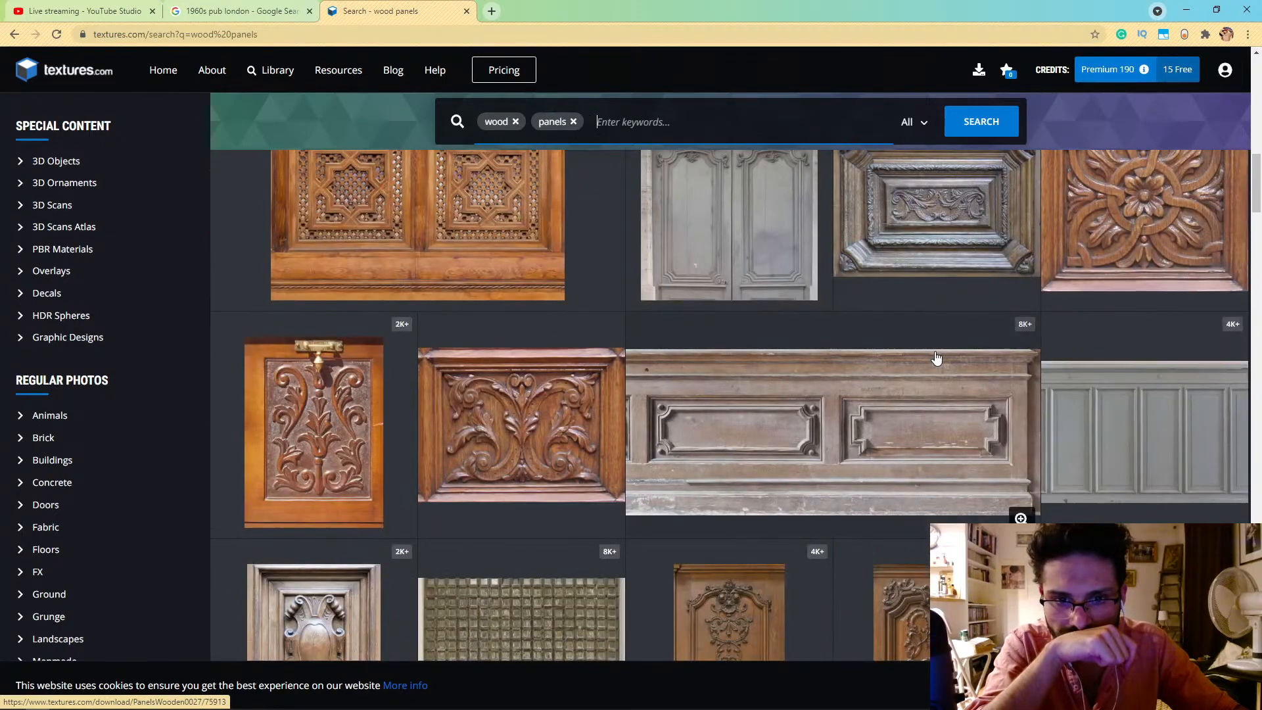
{"action": "scroll", "coordinate": [937, 359], "scroll_direction": "down", "scroll_amount": 10}
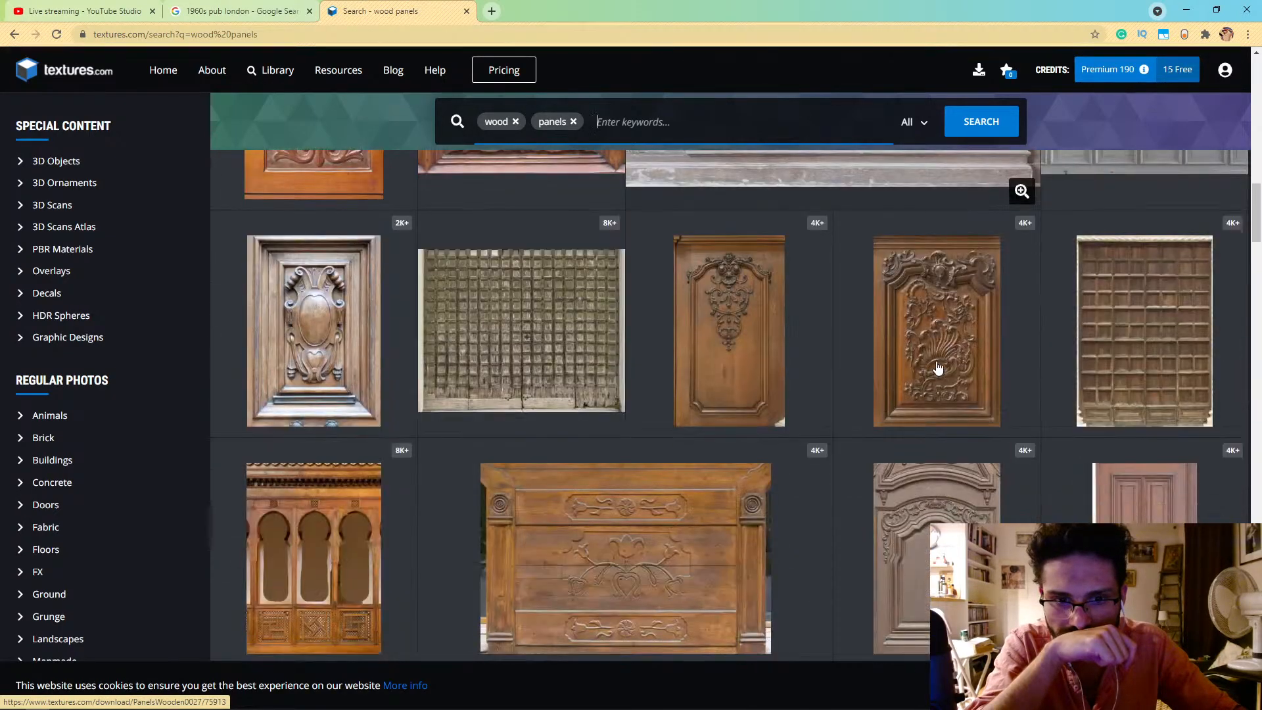
{"action": "scroll", "coordinate": [937, 369], "scroll_direction": "down", "scroll_amount": 12}
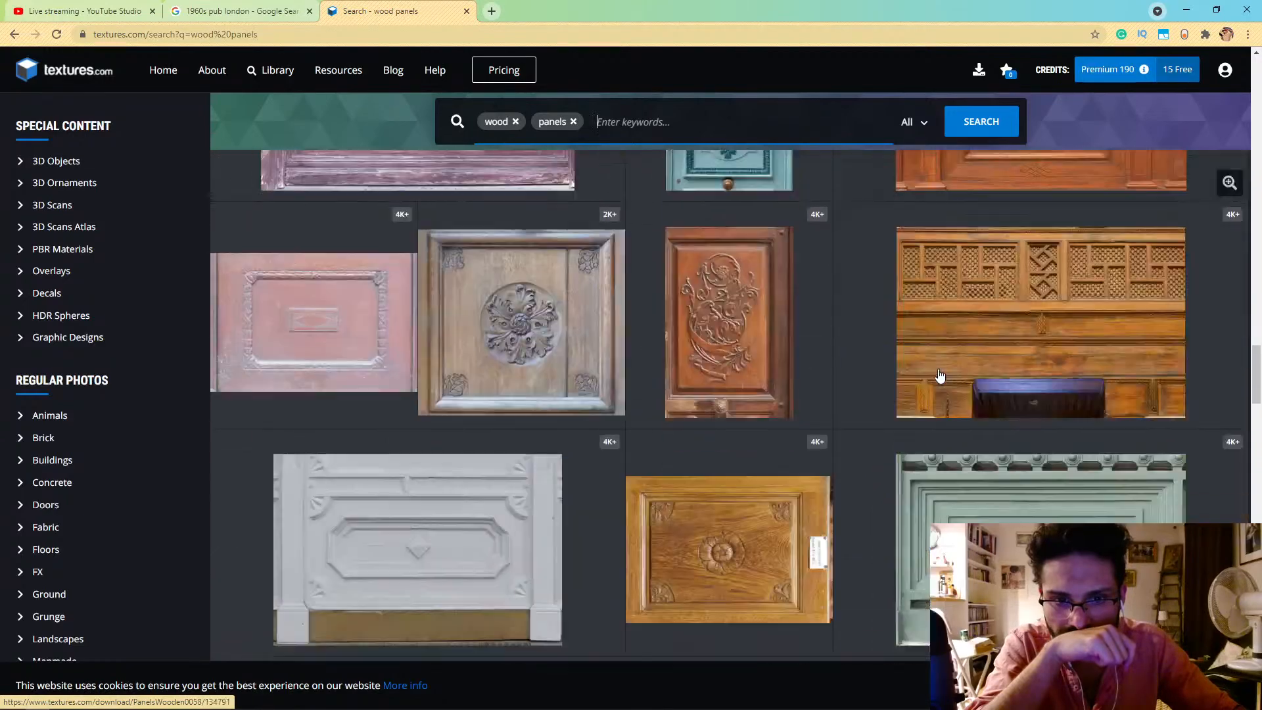
{"action": "scroll", "coordinate": [938, 380], "scroll_direction": "down", "scroll_amount": 12}
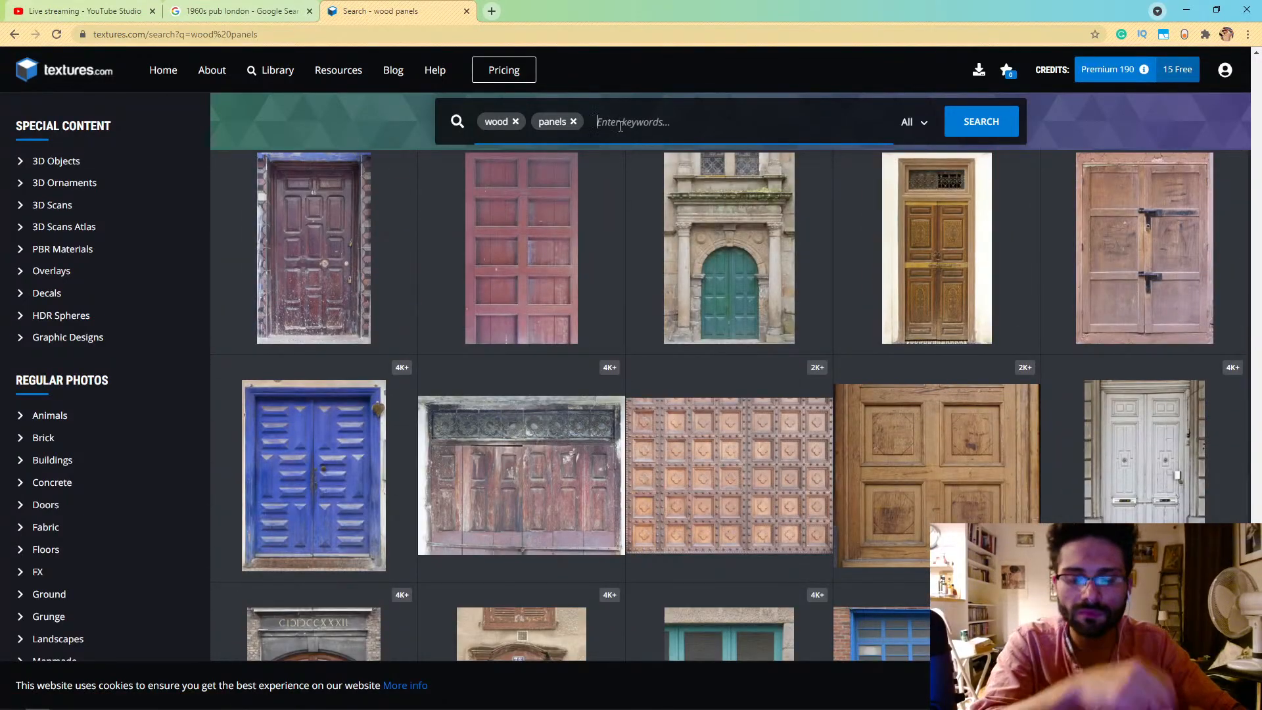
Step: Replace the search keywords with "wood" and open the Wood Parquet Strip 9 texture in a new tab
{"action": "left_click", "coordinate": [627, 142]}
{"action": "key", "text": "BackSpace"}
{"action": "key", "text": "BackSpace"}
{"action": "type", "text": "wood"}
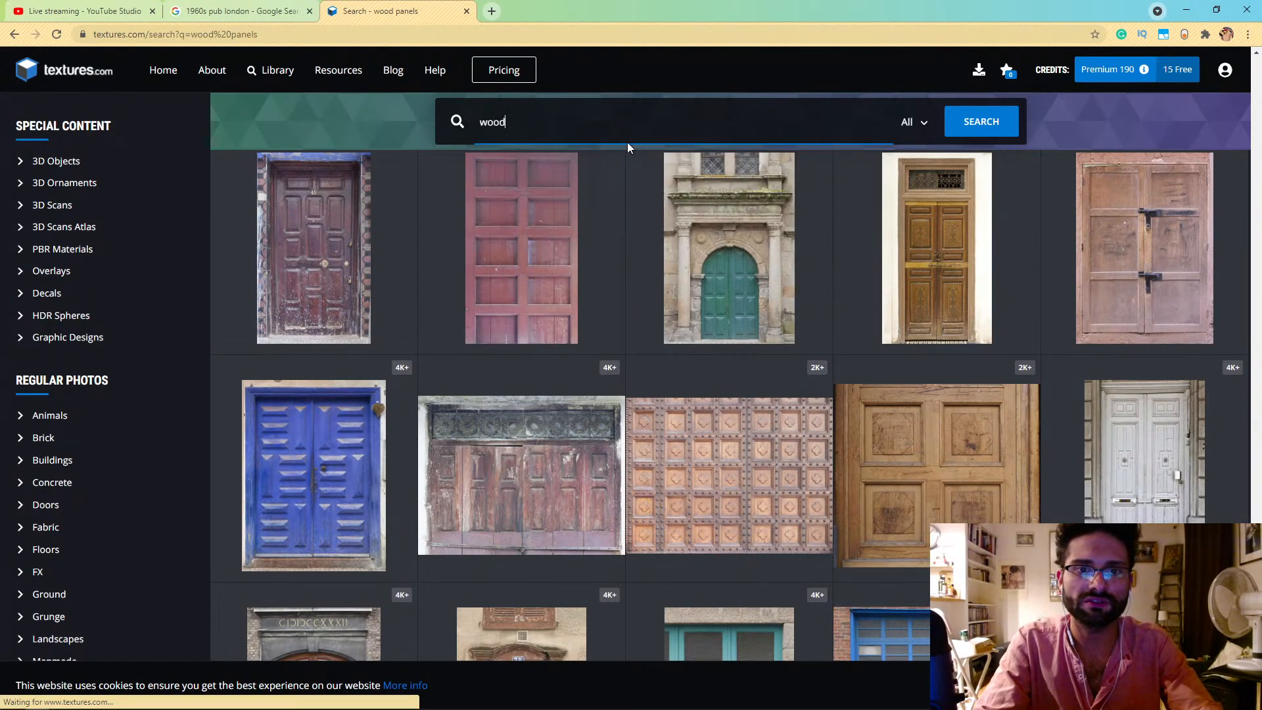
{"action": "key", "text": "Return"}
{"action": "scroll", "coordinate": [624, 420], "scroll_direction": "down", "scroll_amount": 10}
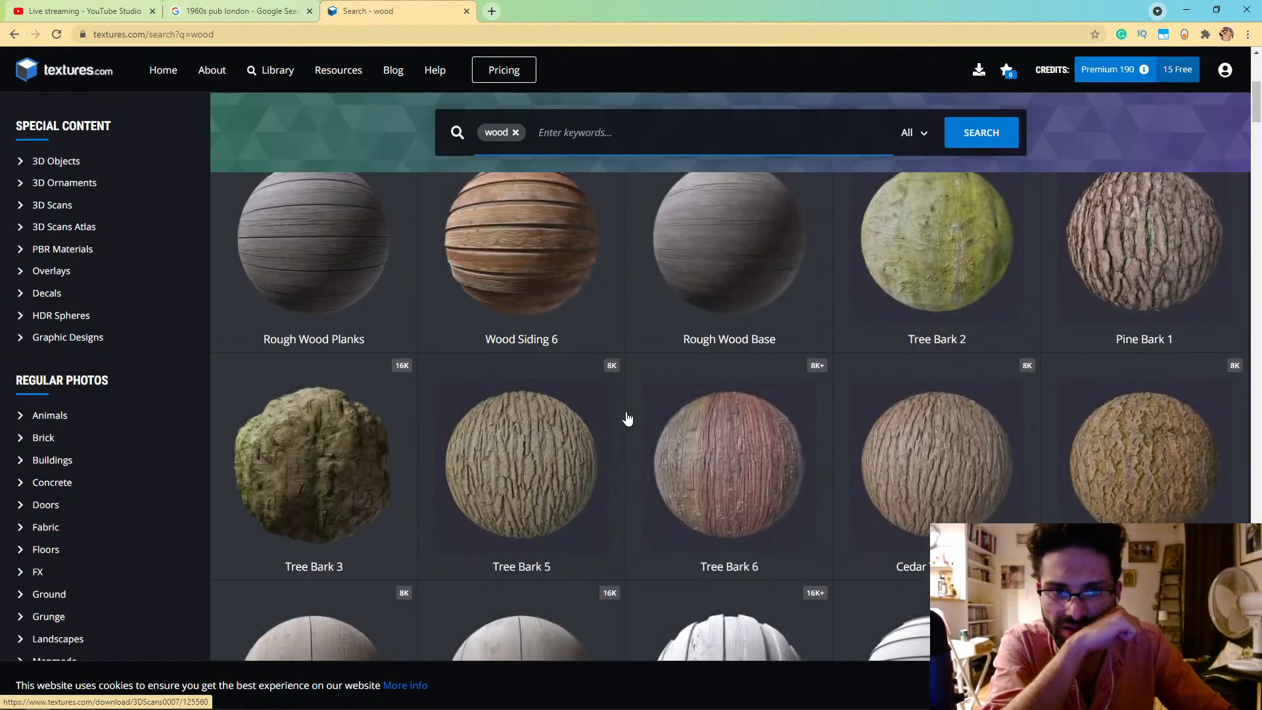
{"action": "scroll", "coordinate": [661, 442], "scroll_direction": "down", "scroll_amount": 5}
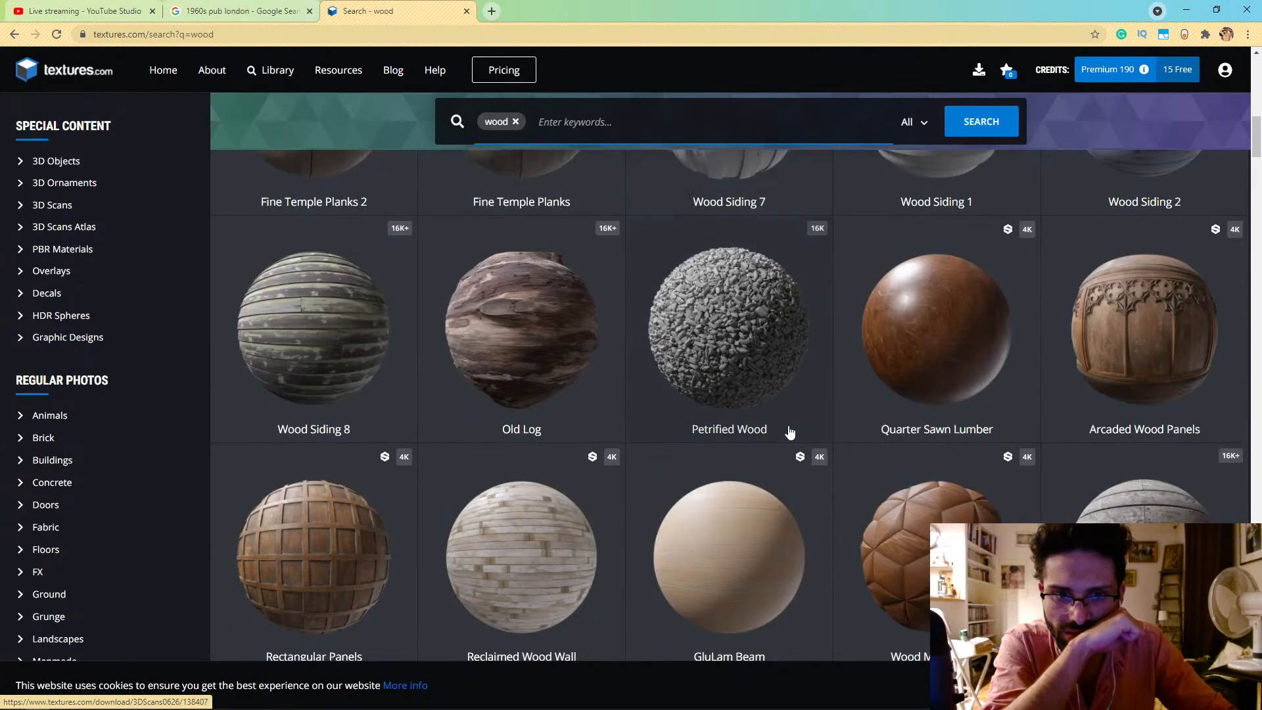
{"action": "scroll", "coordinate": [789, 431], "scroll_direction": "down", "scroll_amount": 4}
{"action": "scroll", "coordinate": [789, 434], "scroll_direction": "down", "scroll_amount": 4}
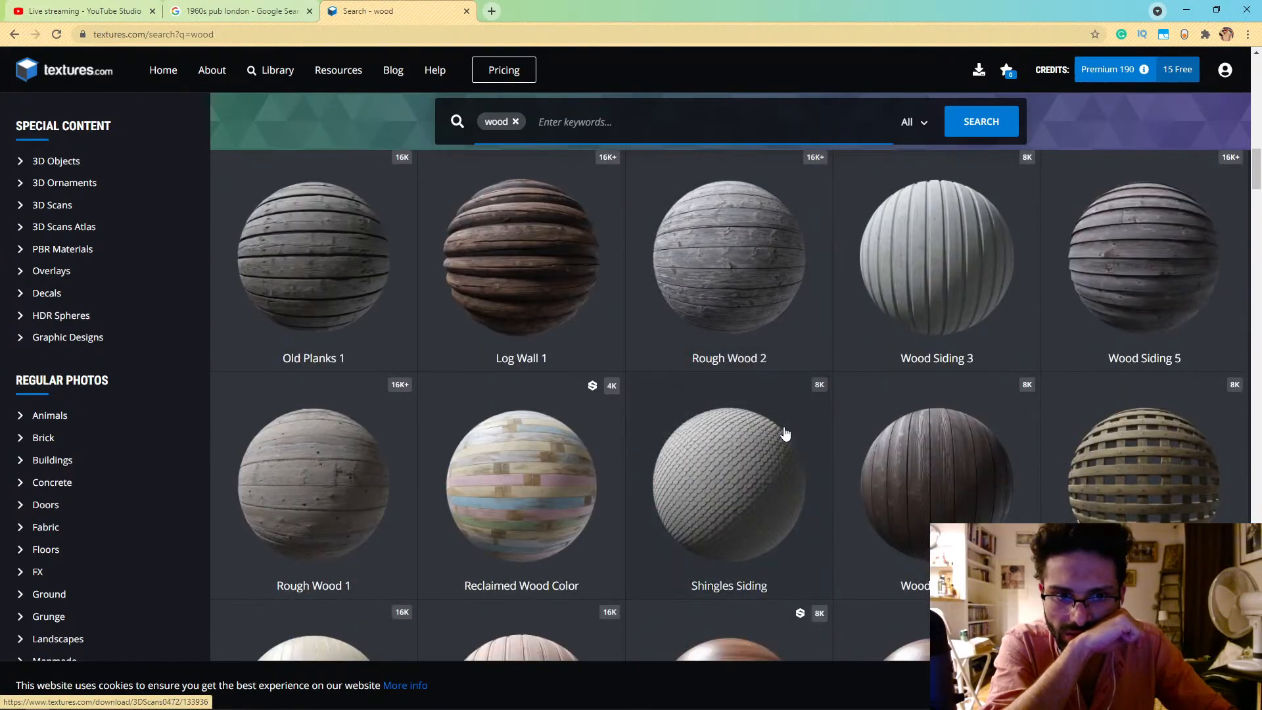
{"action": "scroll", "coordinate": [786, 434], "scroll_direction": "down", "scroll_amount": 5}
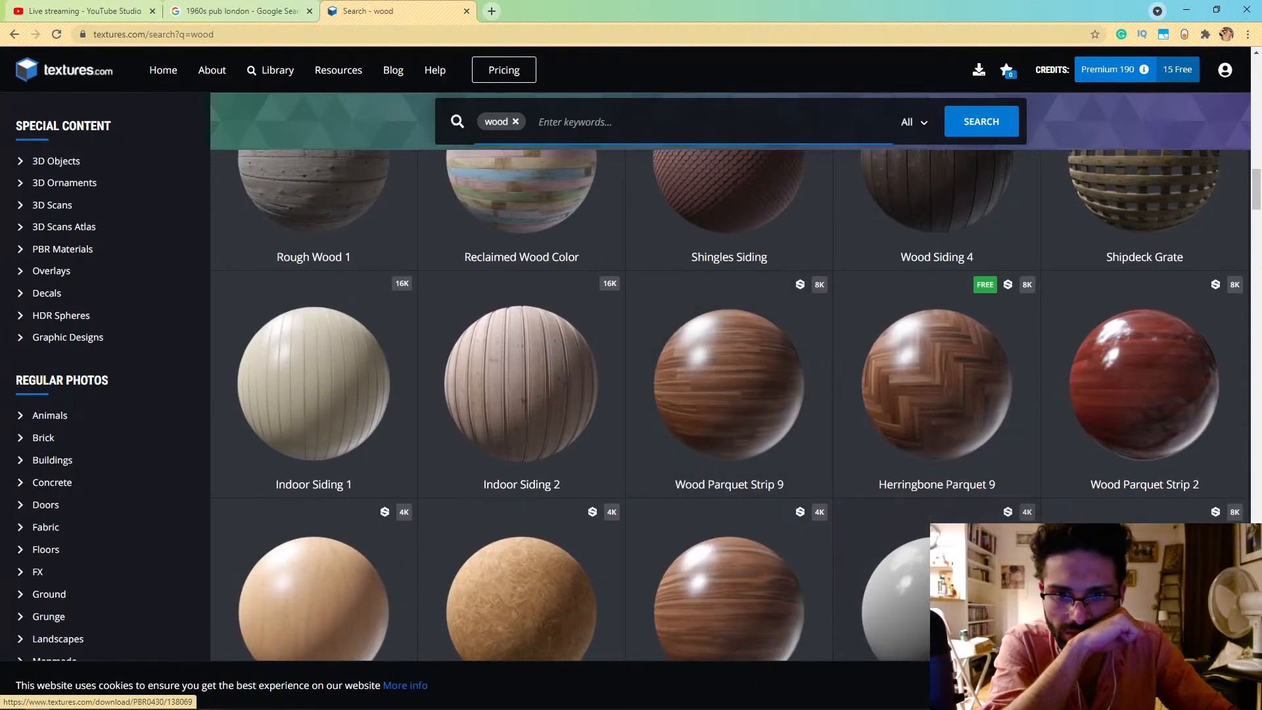
{"action": "middle_click", "coordinate": [761, 387]}
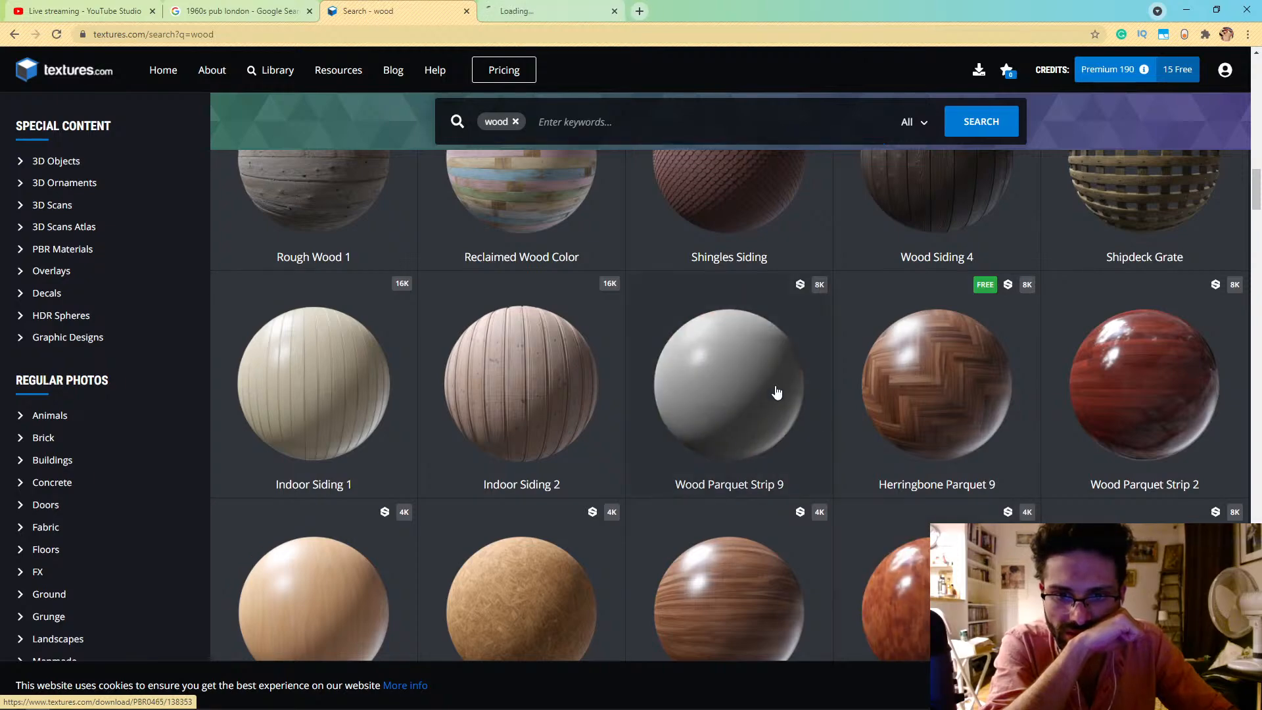
Step: Find the Fine Wenge Wood texture among the wood results and open it in a new tab
{"action": "scroll", "coordinate": [966, 454], "scroll_direction": "down", "scroll_amount": 10}
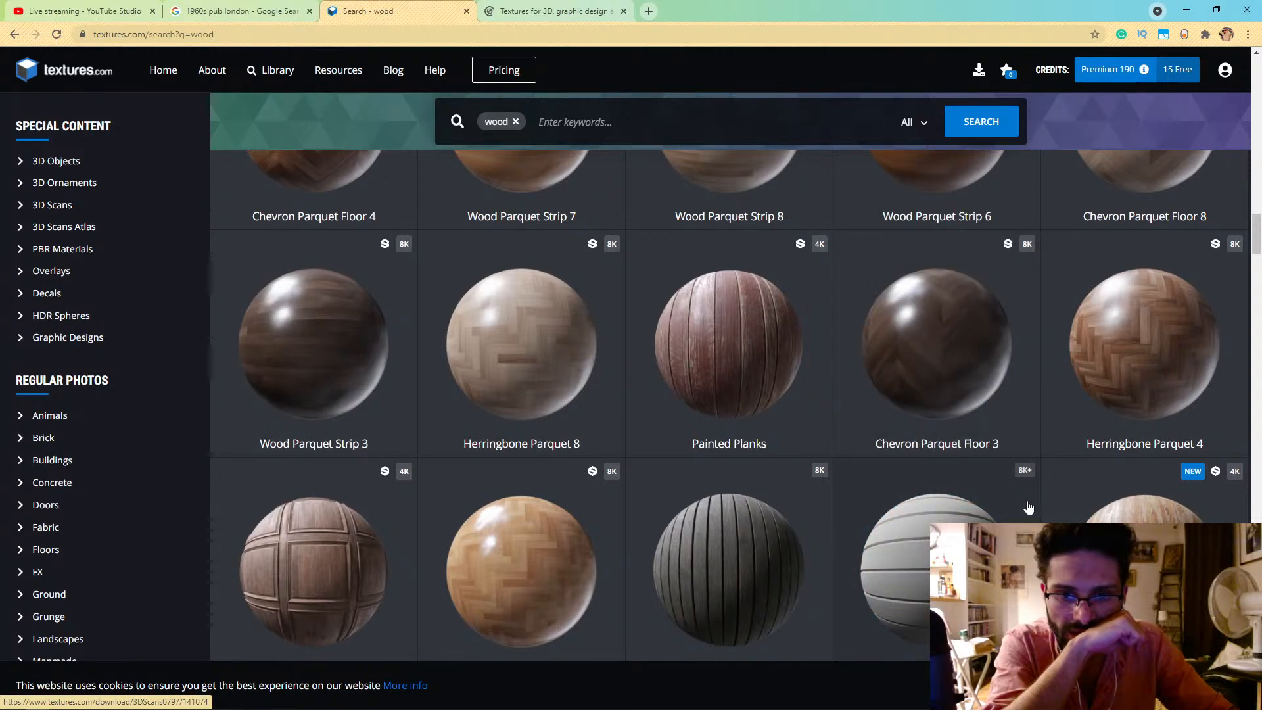
{"action": "scroll", "coordinate": [1030, 515], "scroll_direction": "down", "scroll_amount": 3}
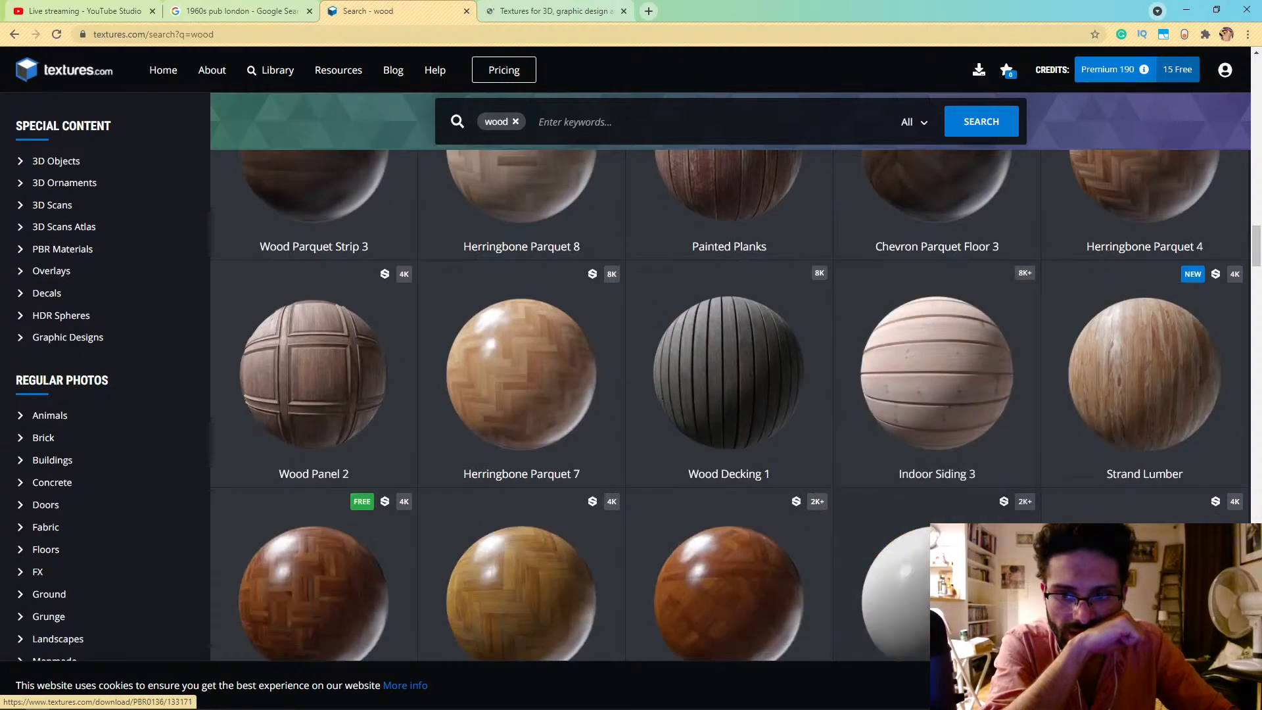
{"action": "scroll", "coordinate": [1030, 515], "scroll_direction": "down", "scroll_amount": 1}
{"action": "scroll", "coordinate": [1031, 515], "scroll_direction": "down", "scroll_amount": 3}
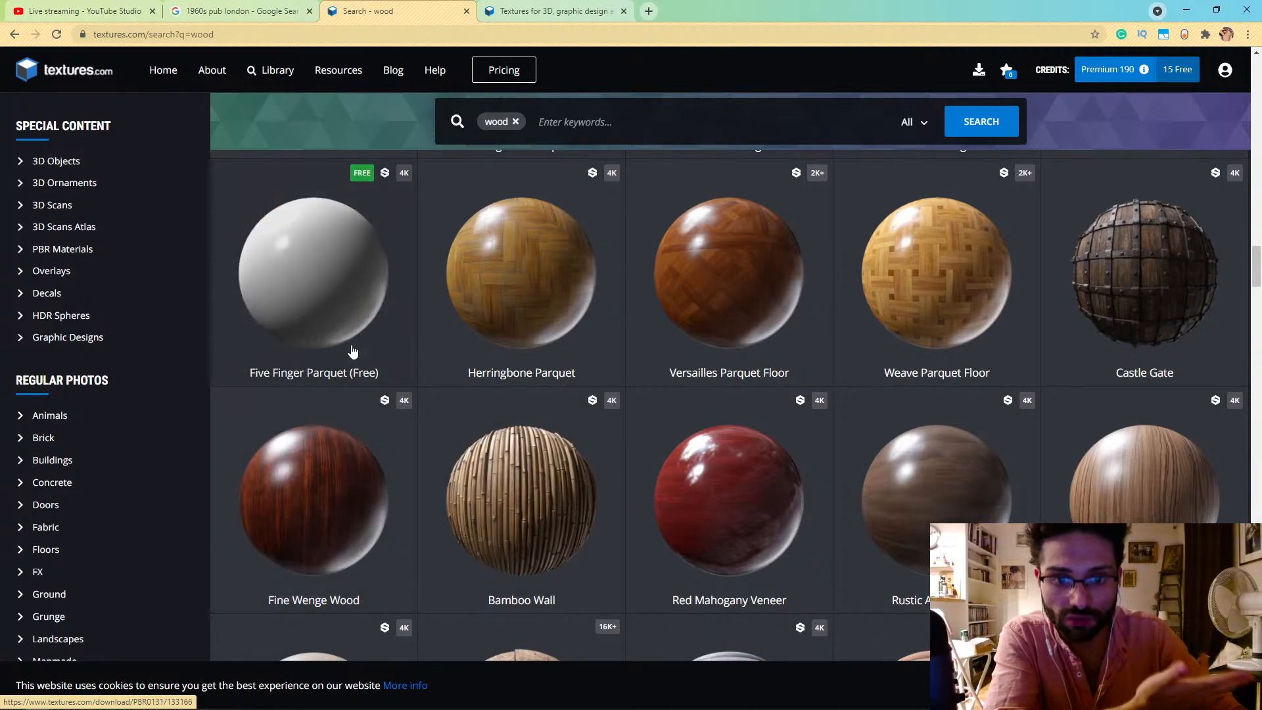
{"action": "scroll", "coordinate": [415, 499], "scroll_direction": "down", "scroll_amount": 1}
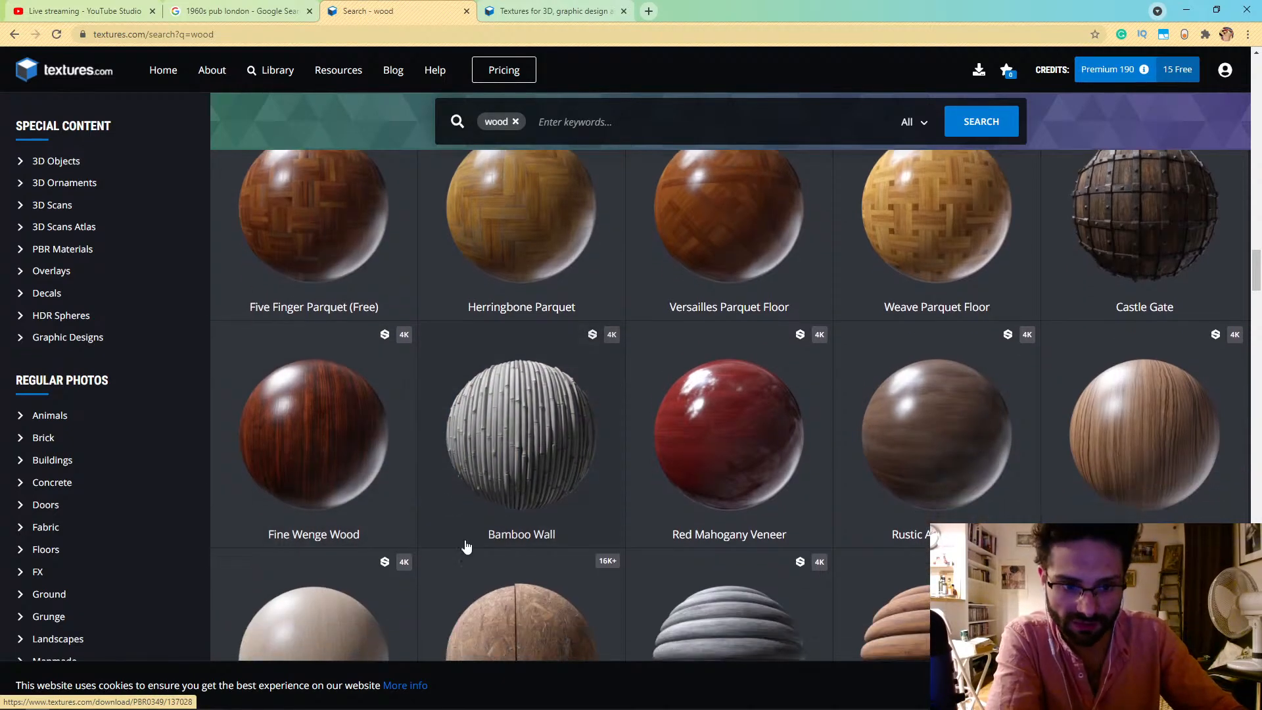
{"action": "middle_click", "coordinate": [307, 458]}
Step: Look further through the wood results and open the Aged Wood texture in a new tab
{"action": "scroll", "coordinate": [309, 460], "scroll_direction": "down", "scroll_amount": 5}
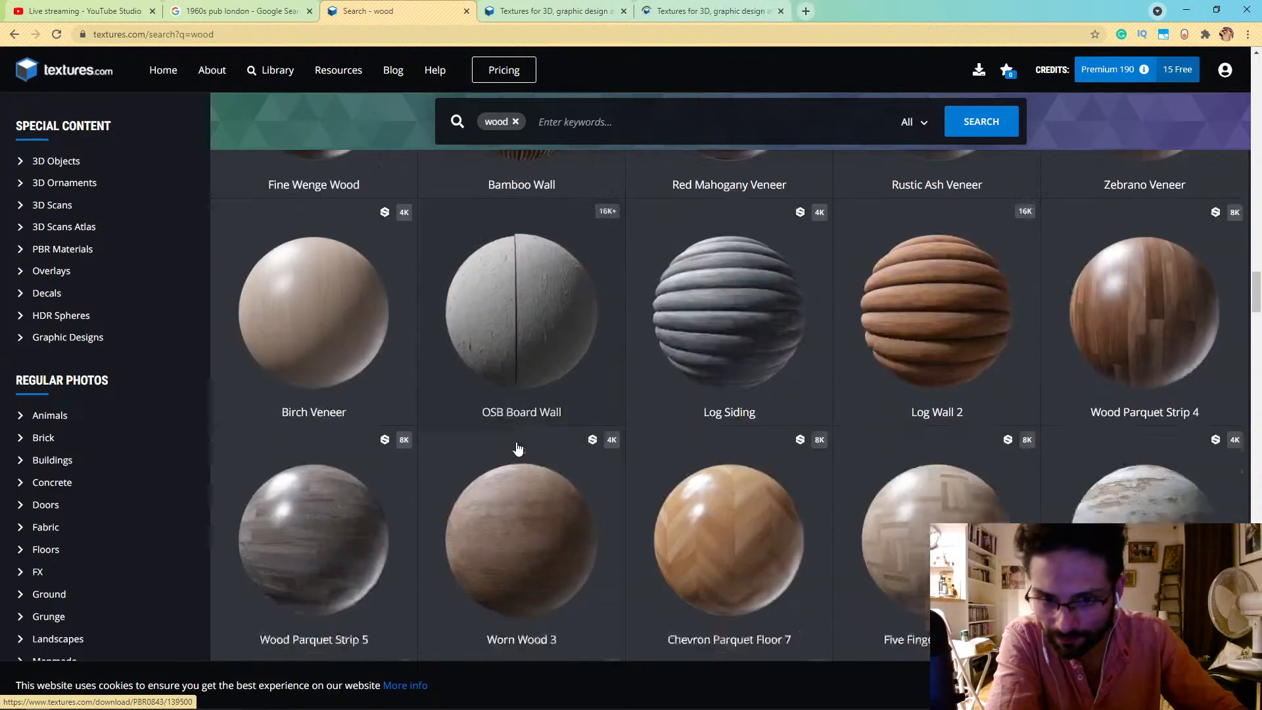
{"action": "scroll", "coordinate": [335, 491], "scroll_direction": "down", "scroll_amount": 7}
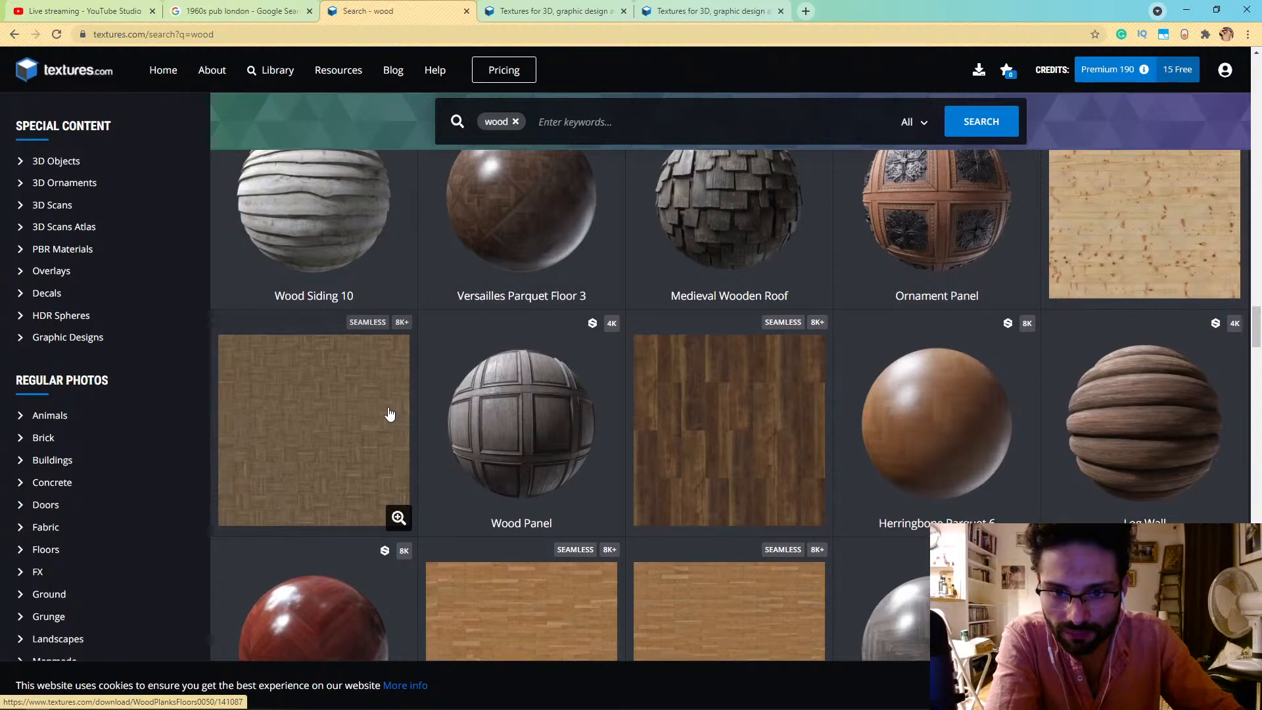
{"action": "scroll", "coordinate": [389, 415], "scroll_direction": "down", "scroll_amount": 3}
{"action": "scroll", "coordinate": [390, 417], "scroll_direction": "down", "scroll_amount": 5}
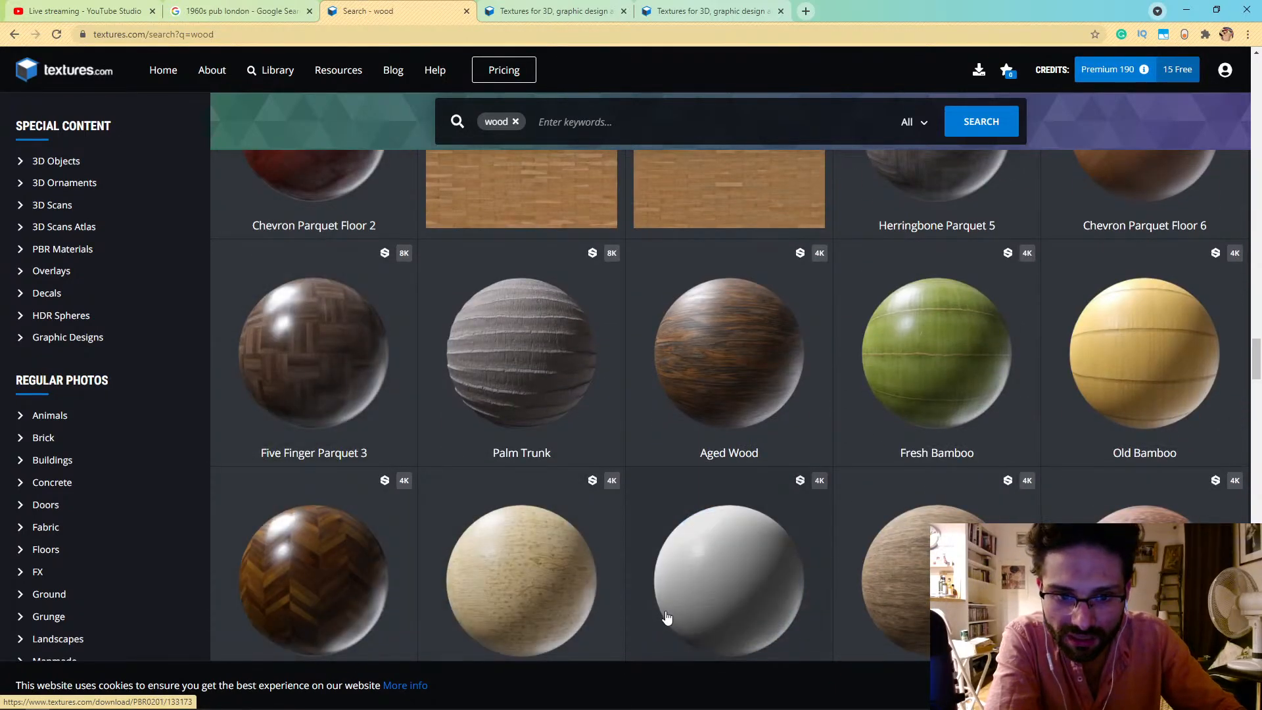
{"action": "left_click", "coordinate": [730, 294]}
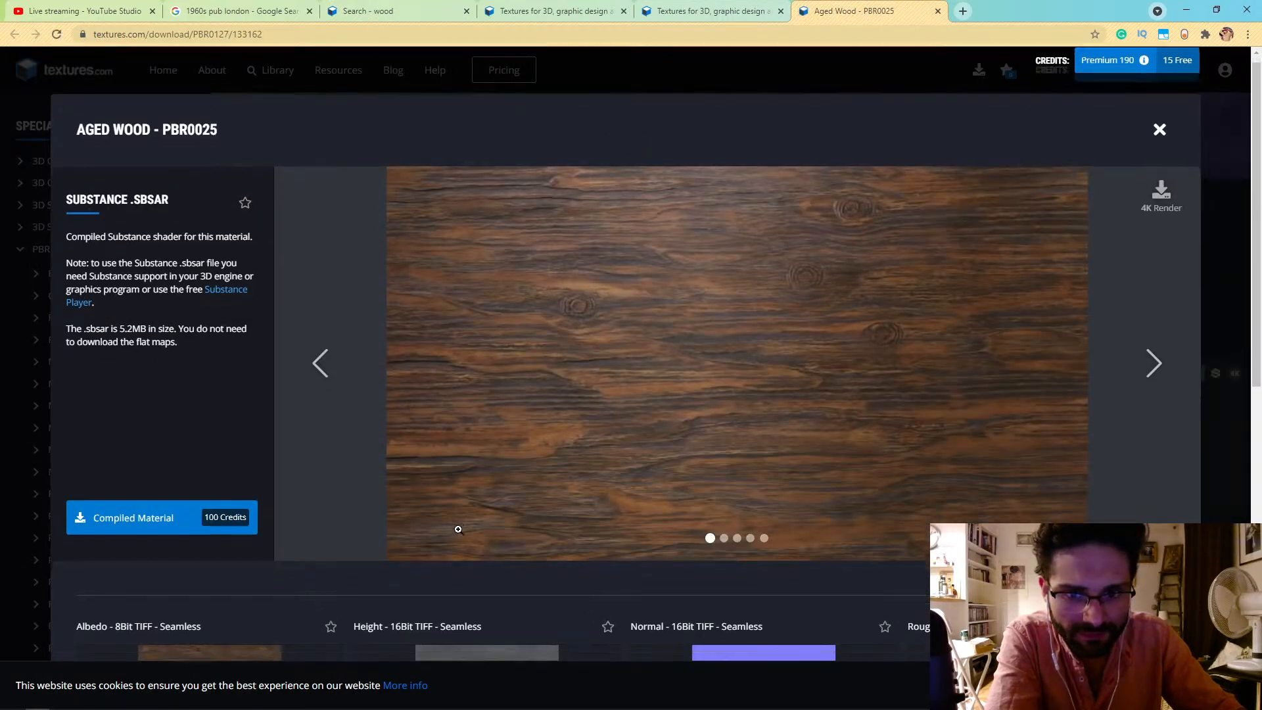
Step: Examine the Aged Wood and Fine Wenge Hard Wood texture pages and close both tabs
{"action": "scroll", "coordinate": [459, 530], "scroll_direction": "down", "scroll_amount": 5}
{"action": "scroll", "coordinate": [458, 534], "scroll_direction": "up", "scroll_amount": 3}
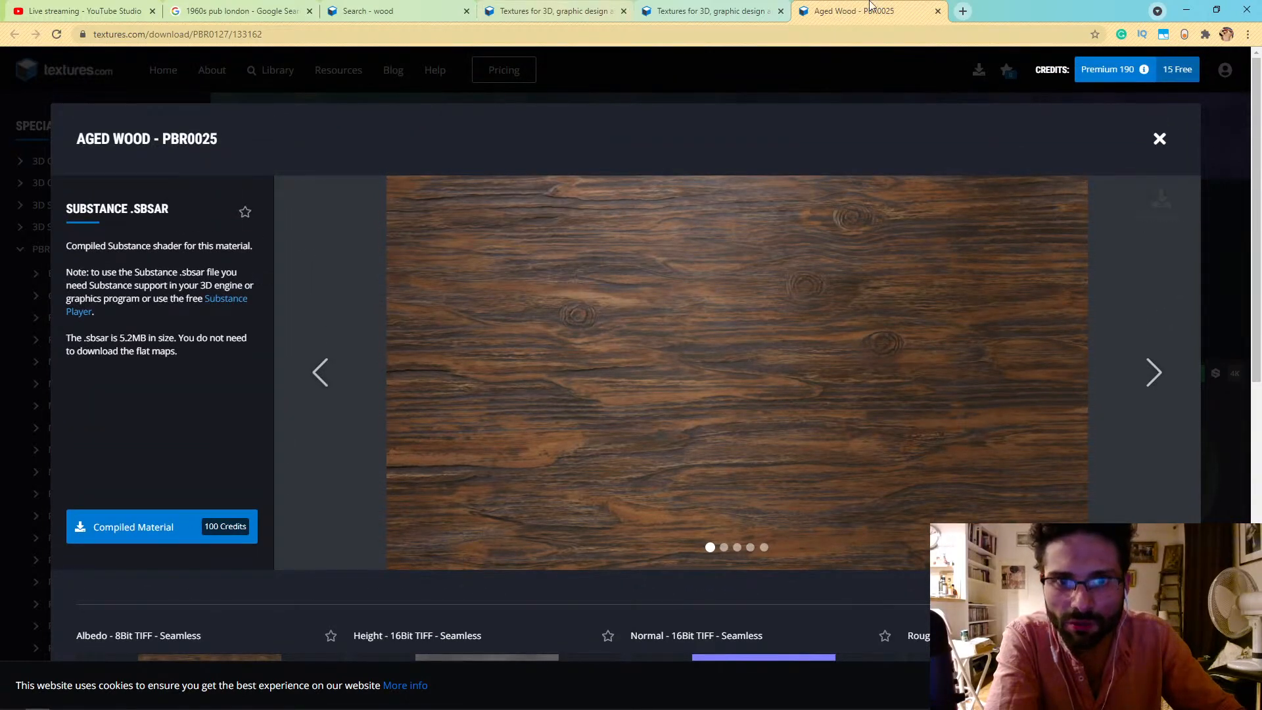
{"action": "left_click", "coordinate": [939, 11]}
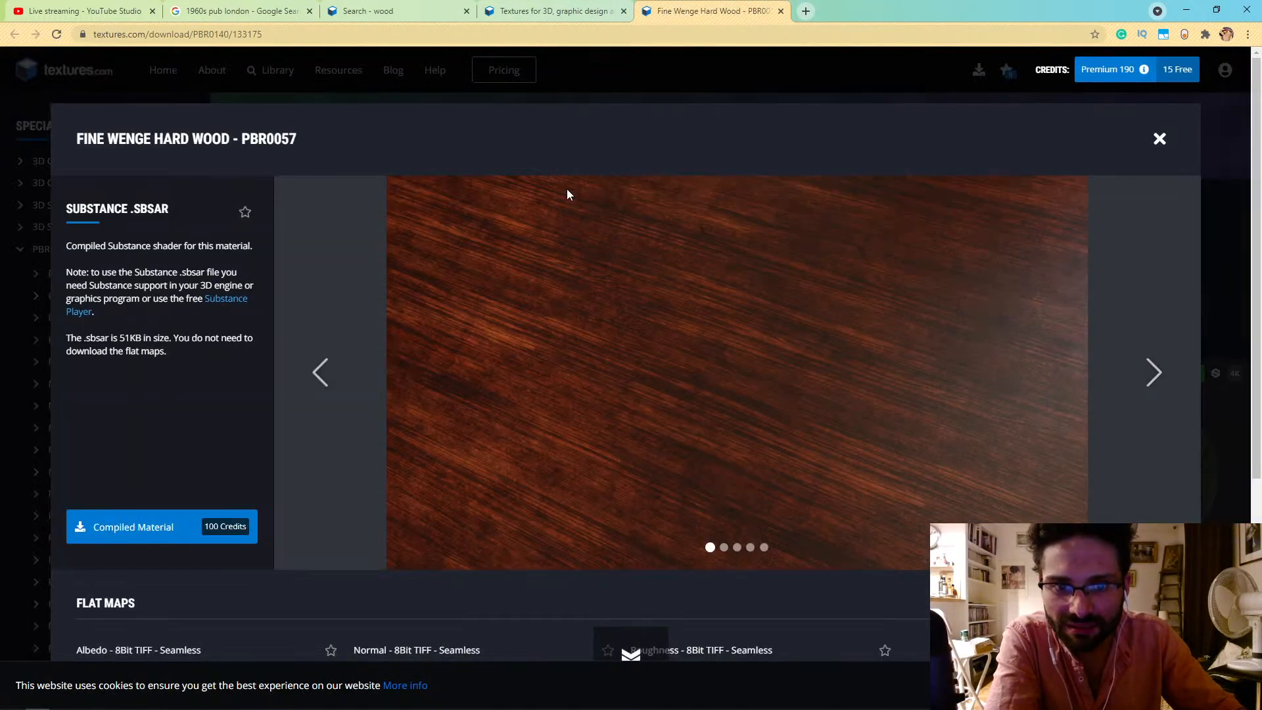
{"action": "scroll", "coordinate": [566, 197], "scroll_direction": "down", "scroll_amount": 5}
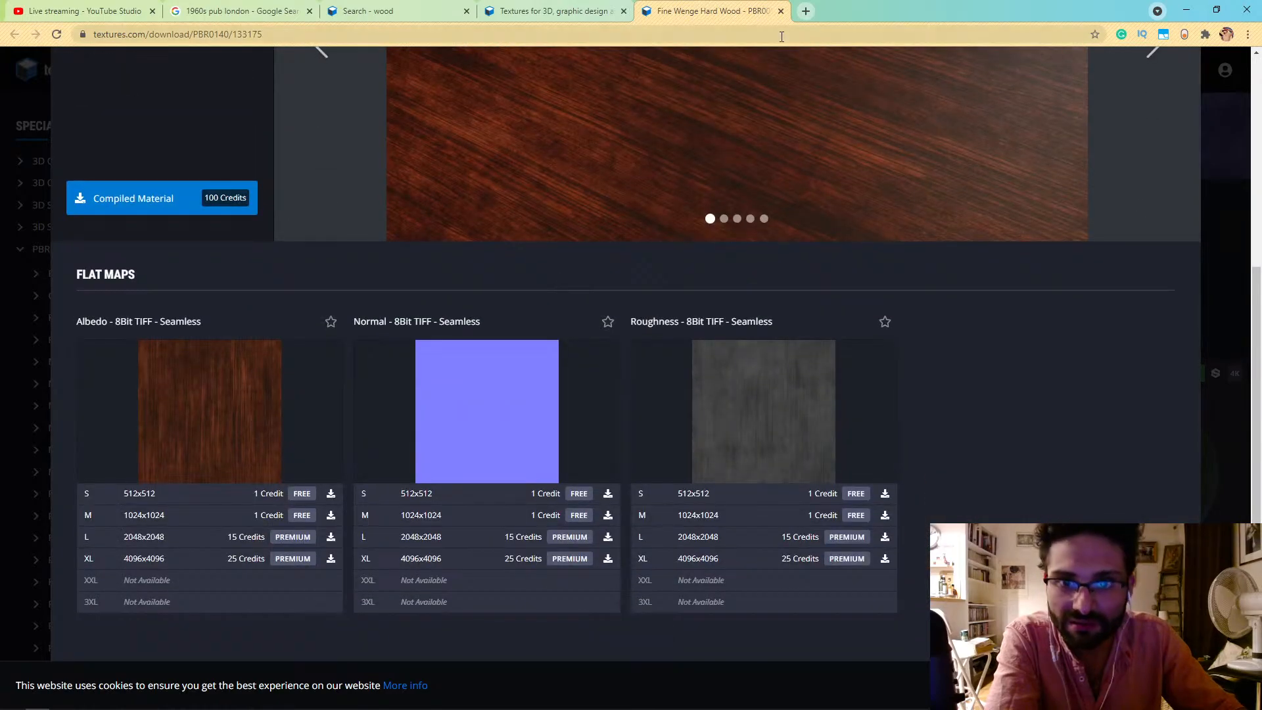
{"action": "left_click", "coordinate": [781, 11]}
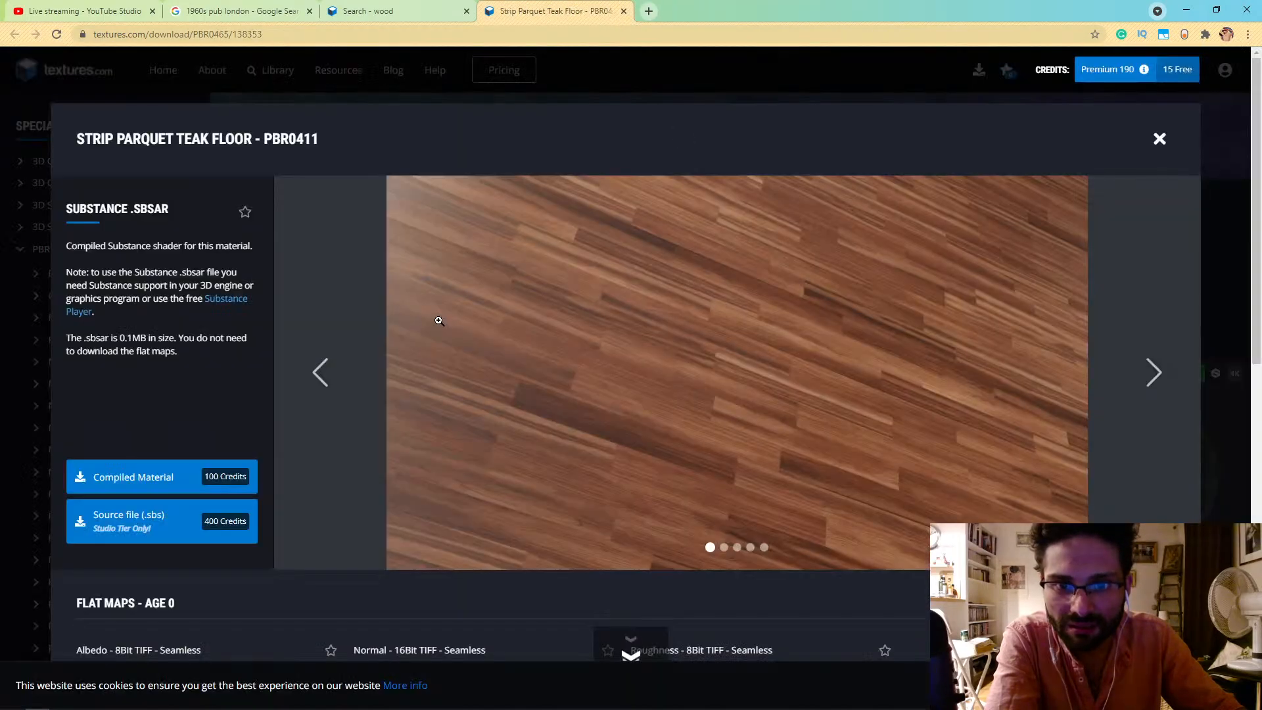
Step: Return to the wood search results and open the seamless 4K+ brown rough wood planks texture beside the orange-brown wood in a new tab
{"action": "left_click", "coordinate": [355, 13]}
{"action": "scroll", "coordinate": [367, 437], "scroll_direction": "down", "scroll_amount": 4}
{"action": "scroll", "coordinate": [368, 438], "scroll_direction": "down", "scroll_amount": 4}
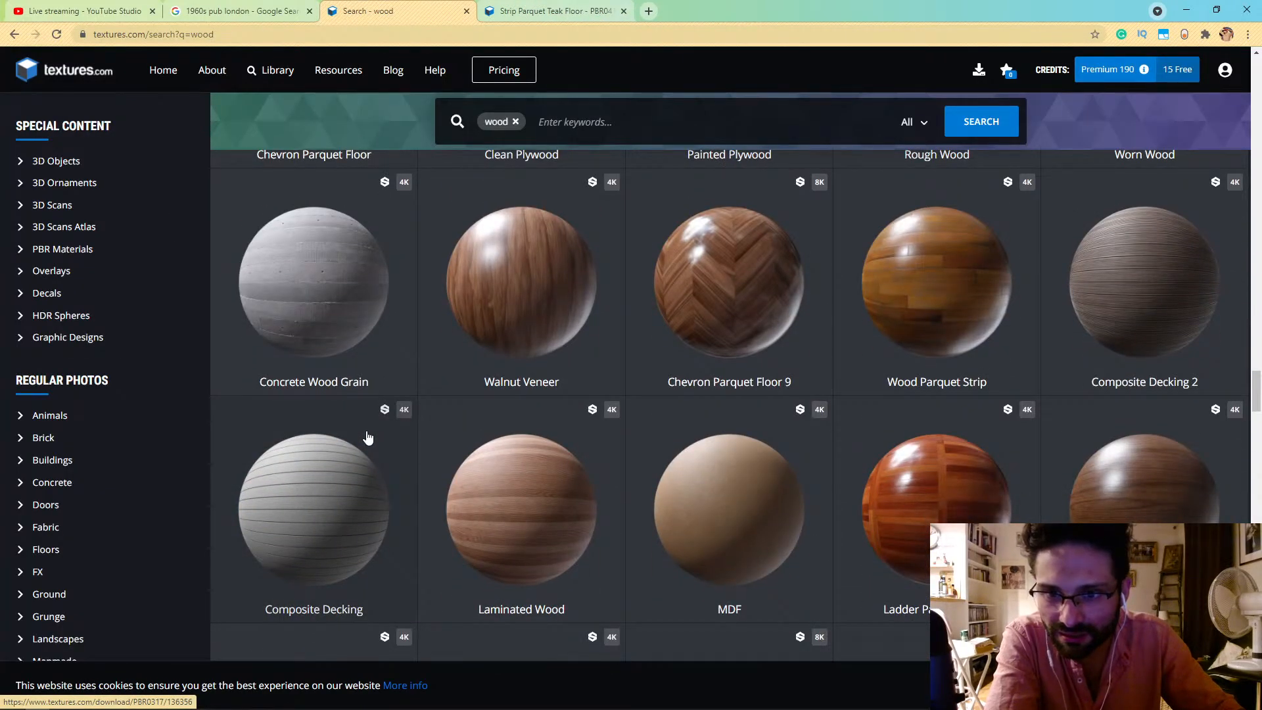
{"action": "scroll", "coordinate": [368, 440], "scroll_direction": "down", "scroll_amount": 7}
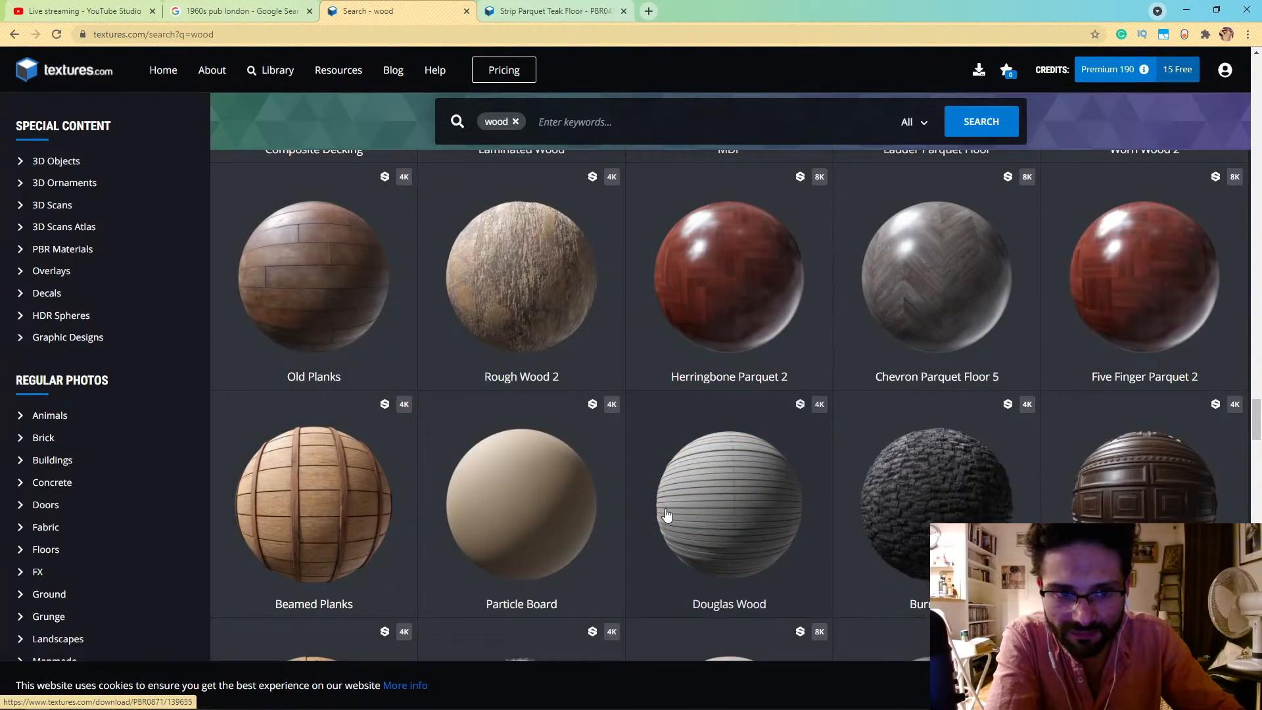
{"action": "scroll", "coordinate": [666, 522], "scroll_direction": "down", "scroll_amount": 5}
{"action": "scroll", "coordinate": [663, 529], "scroll_direction": "down", "scroll_amount": 5}
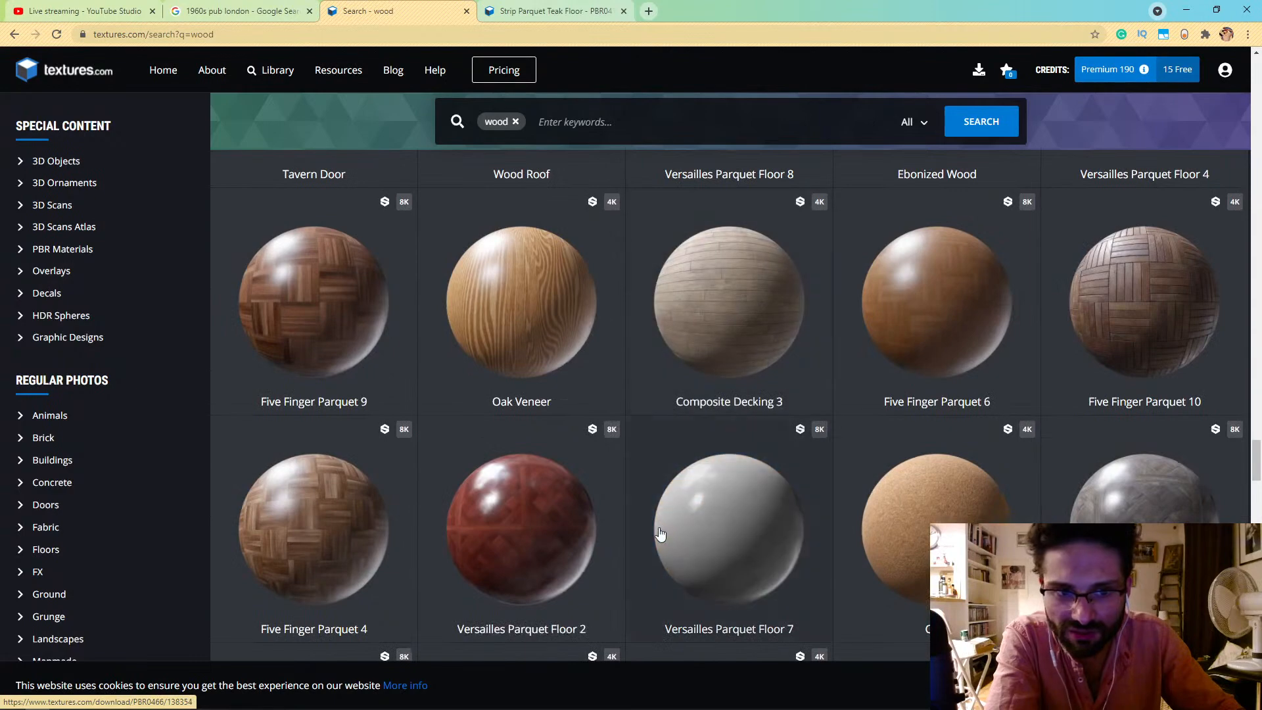
{"action": "scroll", "coordinate": [661, 536], "scroll_direction": "down", "scroll_amount": 9}
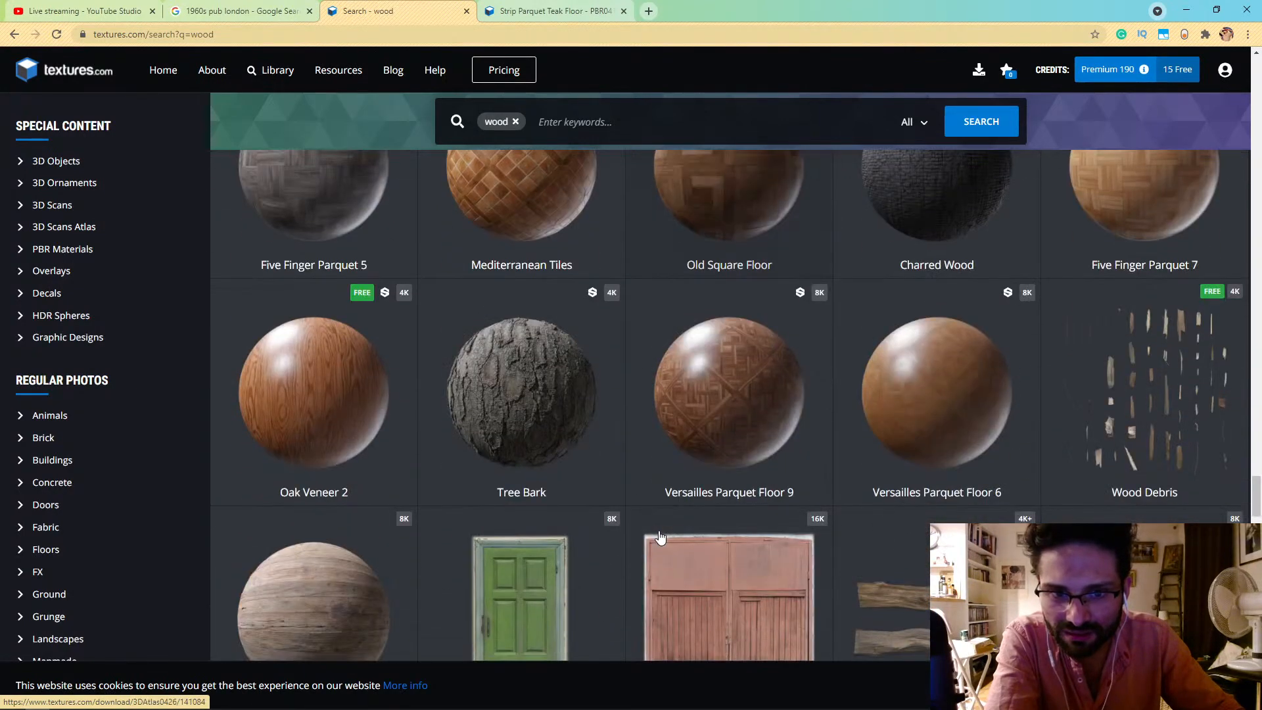
{"action": "scroll", "coordinate": [661, 537], "scroll_direction": "down", "scroll_amount": 14}
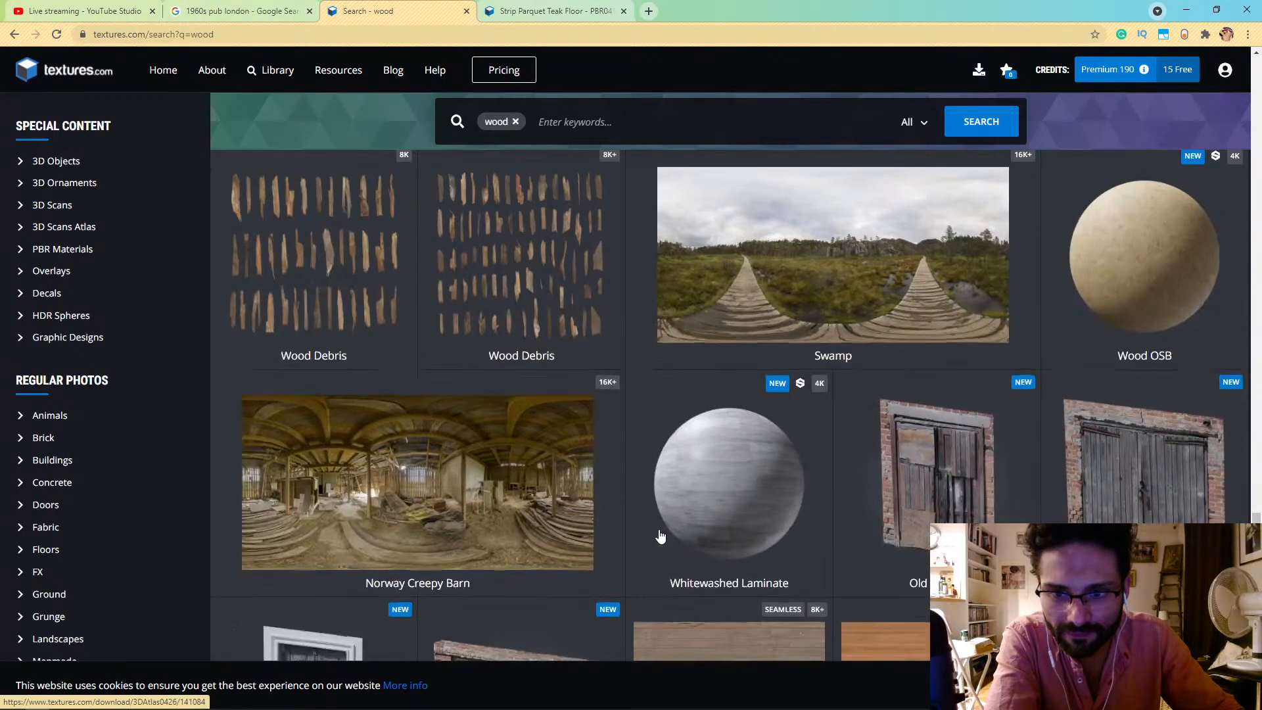
{"action": "scroll", "coordinate": [664, 517], "scroll_direction": "down", "scroll_amount": 5}
{"action": "scroll", "coordinate": [530, 497], "scroll_direction": "up", "scroll_amount": 2}
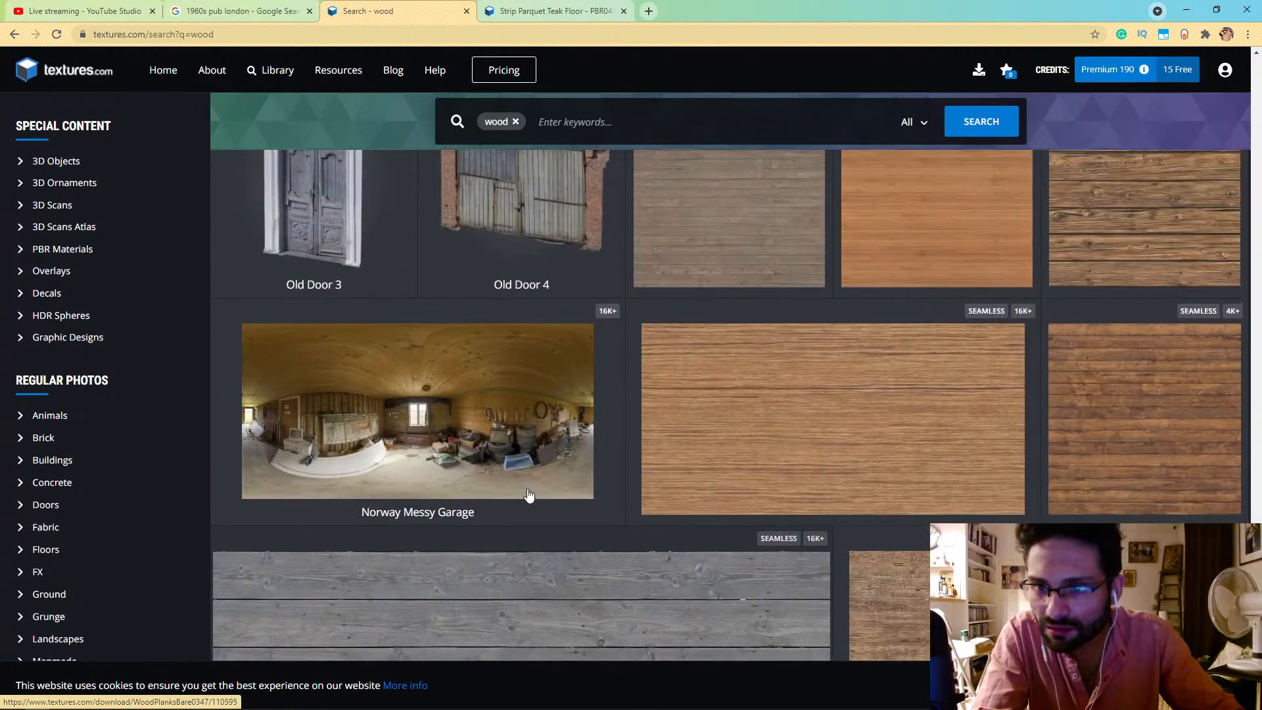
{"action": "scroll", "coordinate": [530, 496], "scroll_direction": "up", "scroll_amount": 2}
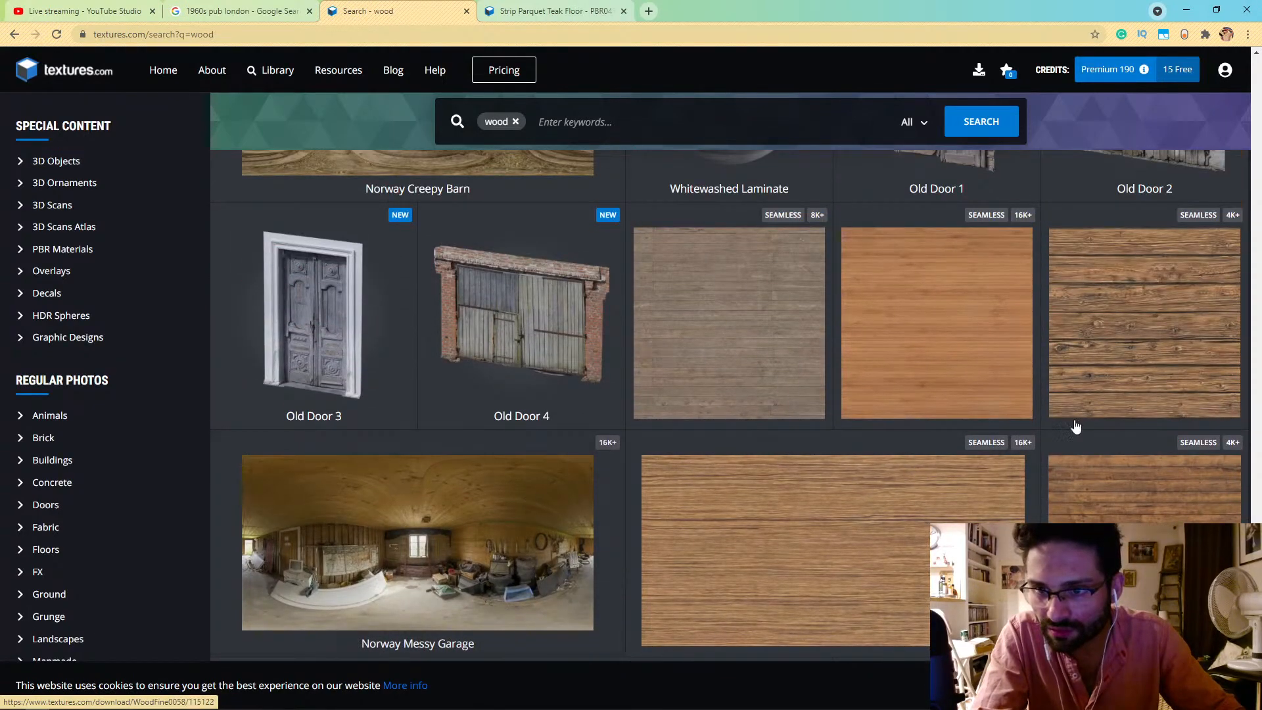
{"action": "middle_click", "coordinate": [1172, 307]}
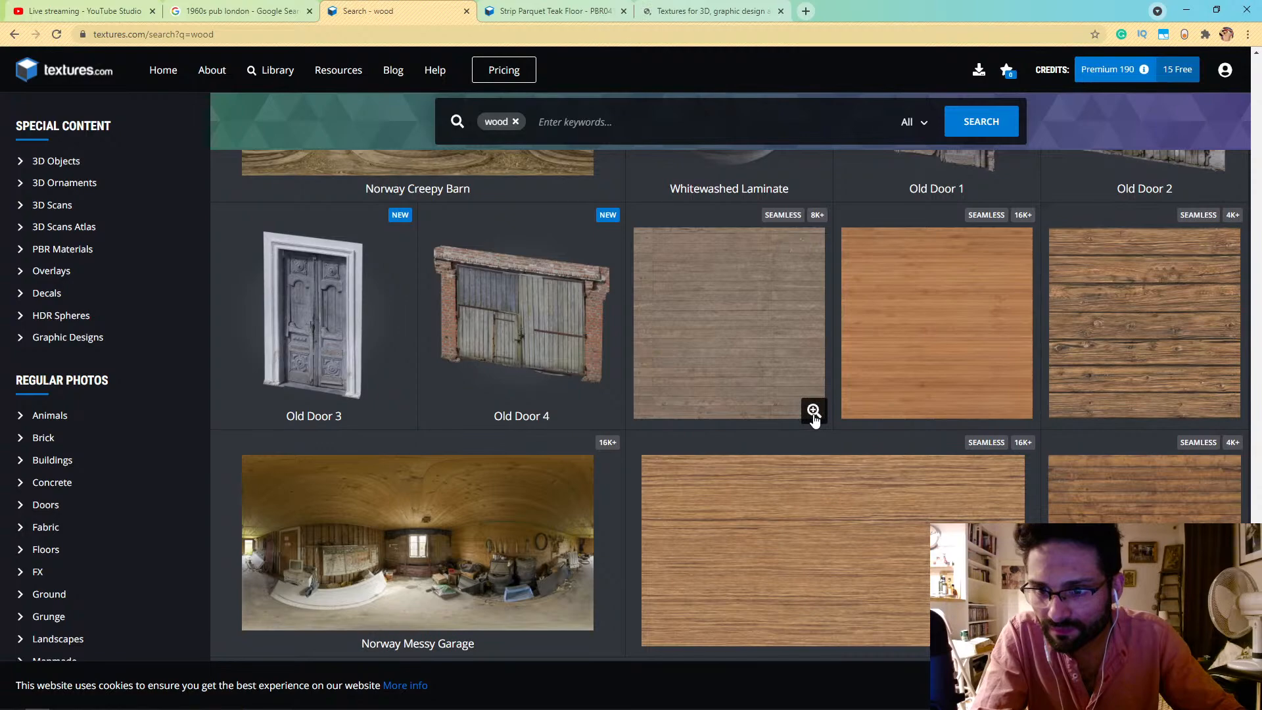
Step: Open the seamless 4K+ brown wood planks texture beside the wide 16K+ wood in a new tab and look through the remaining wood results
{"action": "scroll", "coordinate": [812, 413], "scroll_direction": "down", "scroll_amount": 4}
{"action": "middle_click", "coordinate": [1150, 300]}
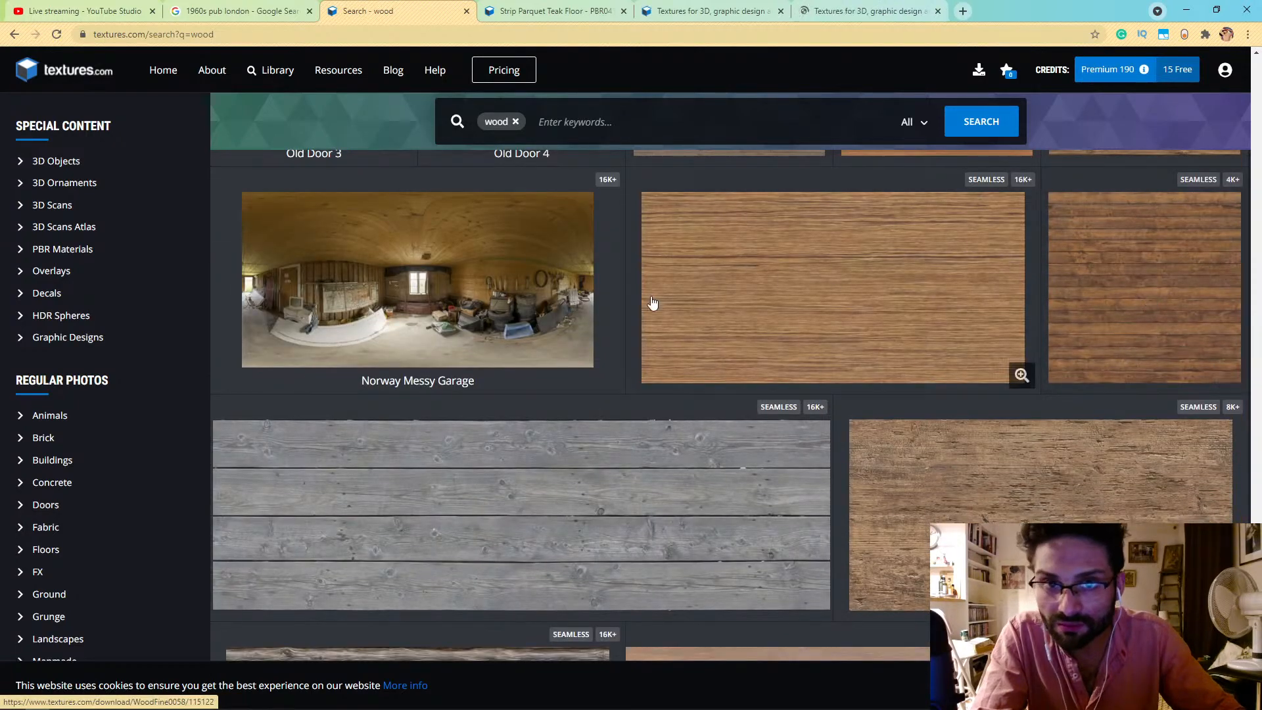
{"action": "scroll", "coordinate": [649, 332], "scroll_direction": "down", "scroll_amount": 9}
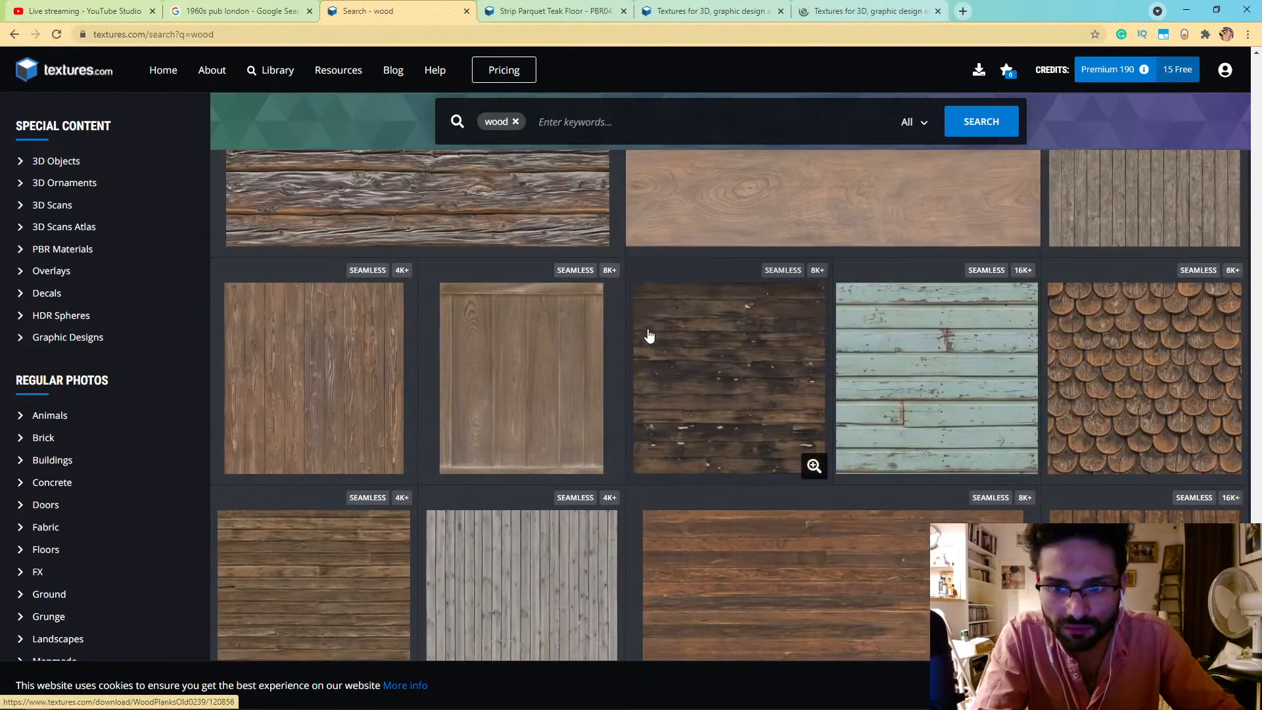
{"action": "scroll", "coordinate": [649, 336], "scroll_direction": "down", "scroll_amount": 4}
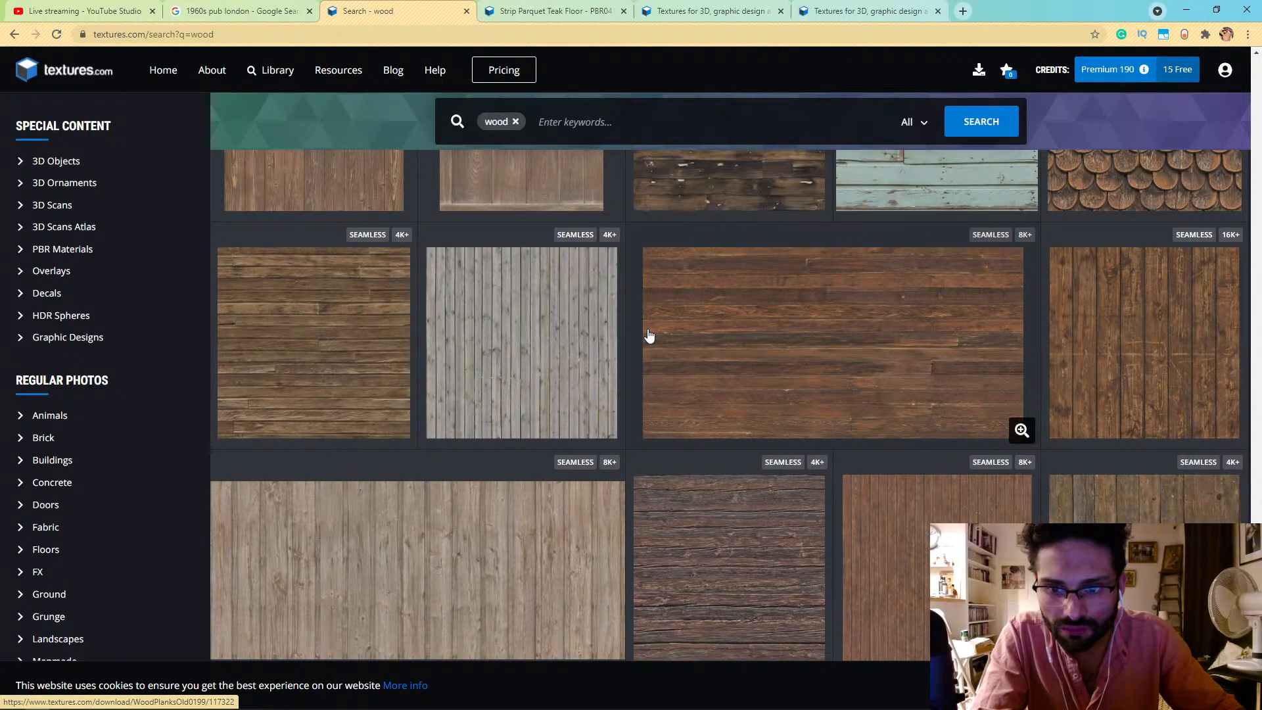
{"action": "scroll", "coordinate": [649, 335], "scroll_direction": "down", "scroll_amount": 4}
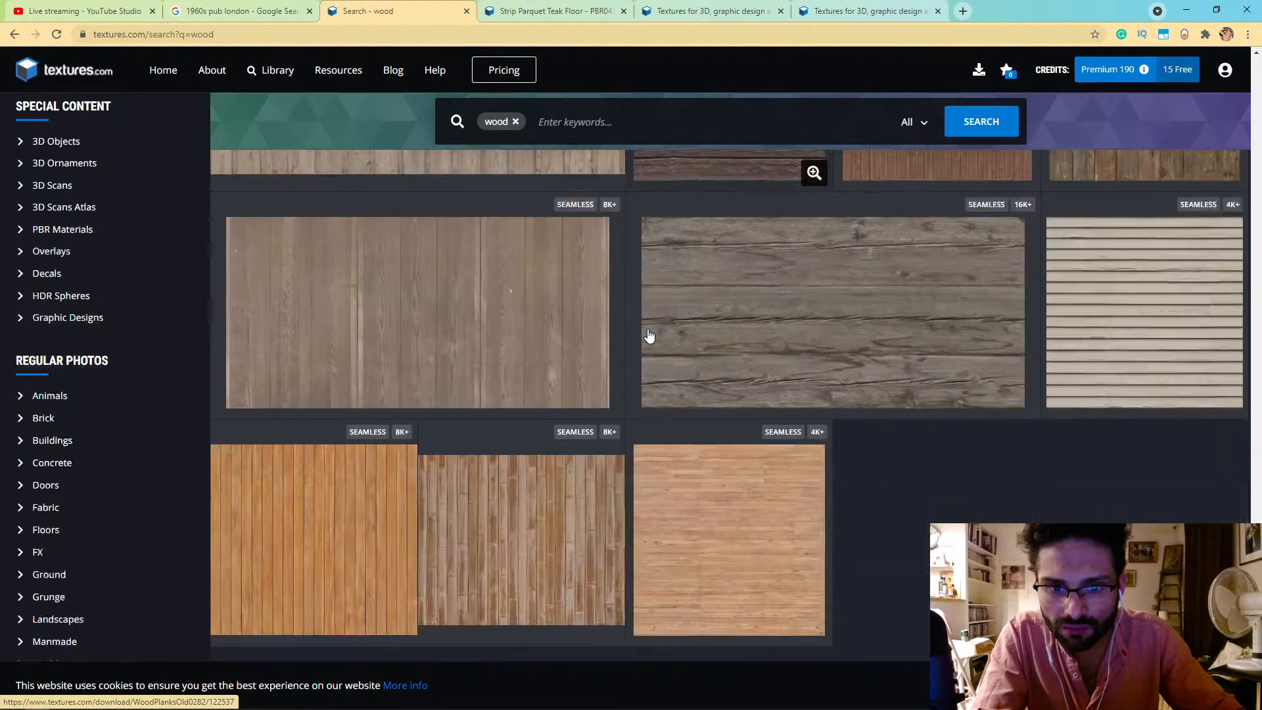
{"action": "scroll", "coordinate": [649, 334], "scroll_direction": "down", "scroll_amount": 2}
Step: Compare the two opened plank texture pages and download Image 1 of WoodPlanksBare0464 in size S, 1024x1018
{"action": "left_click", "coordinate": [727, 11]}
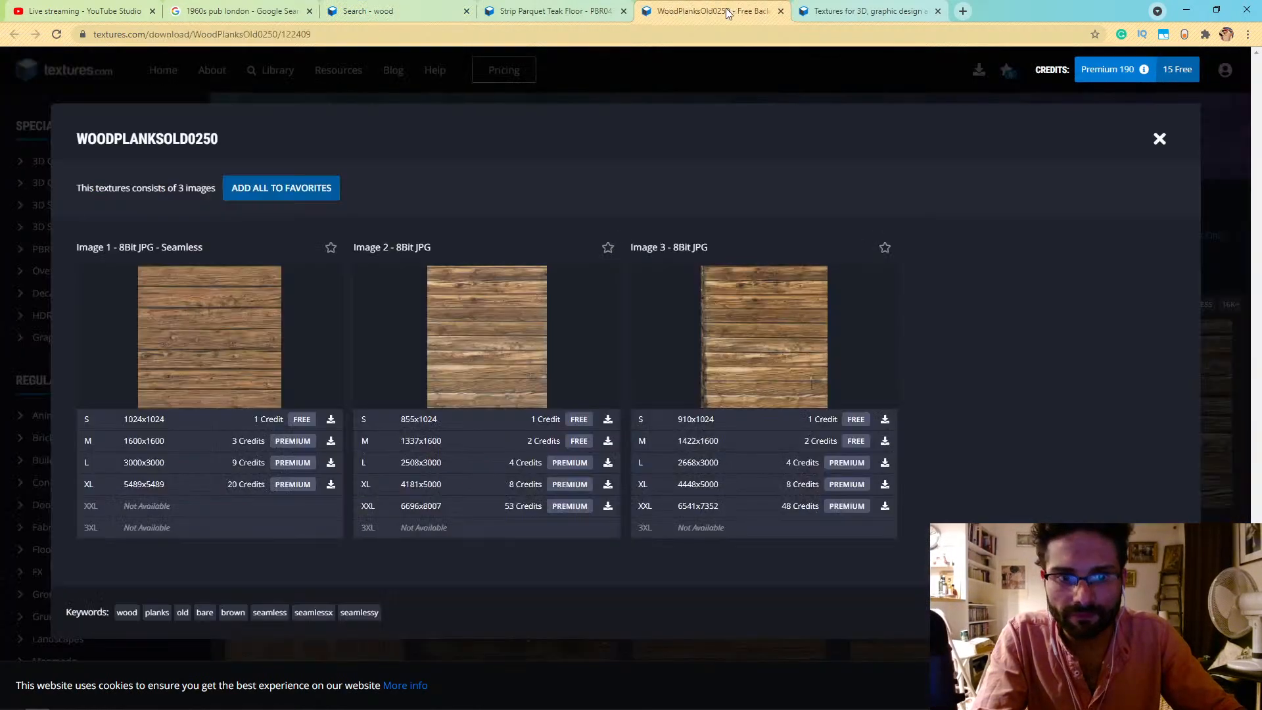
{"action": "left_click", "coordinate": [842, 9]}
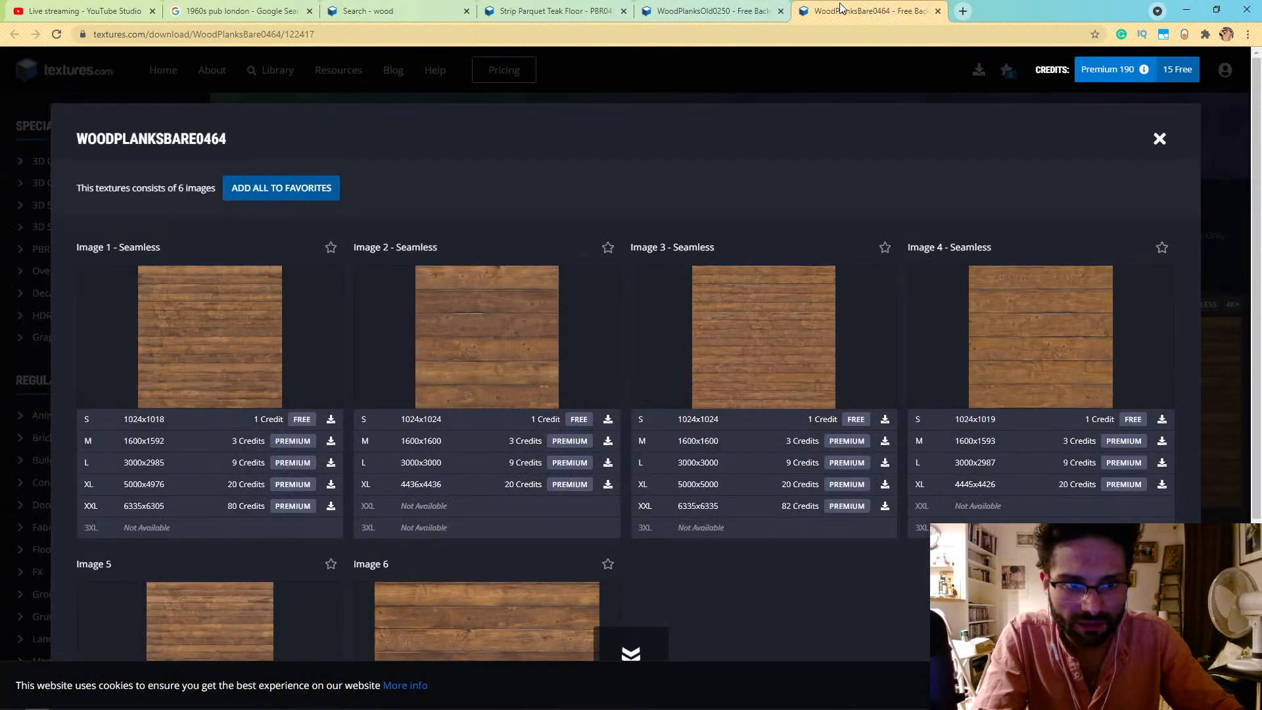
{"action": "left_click", "coordinate": [302, 420]}
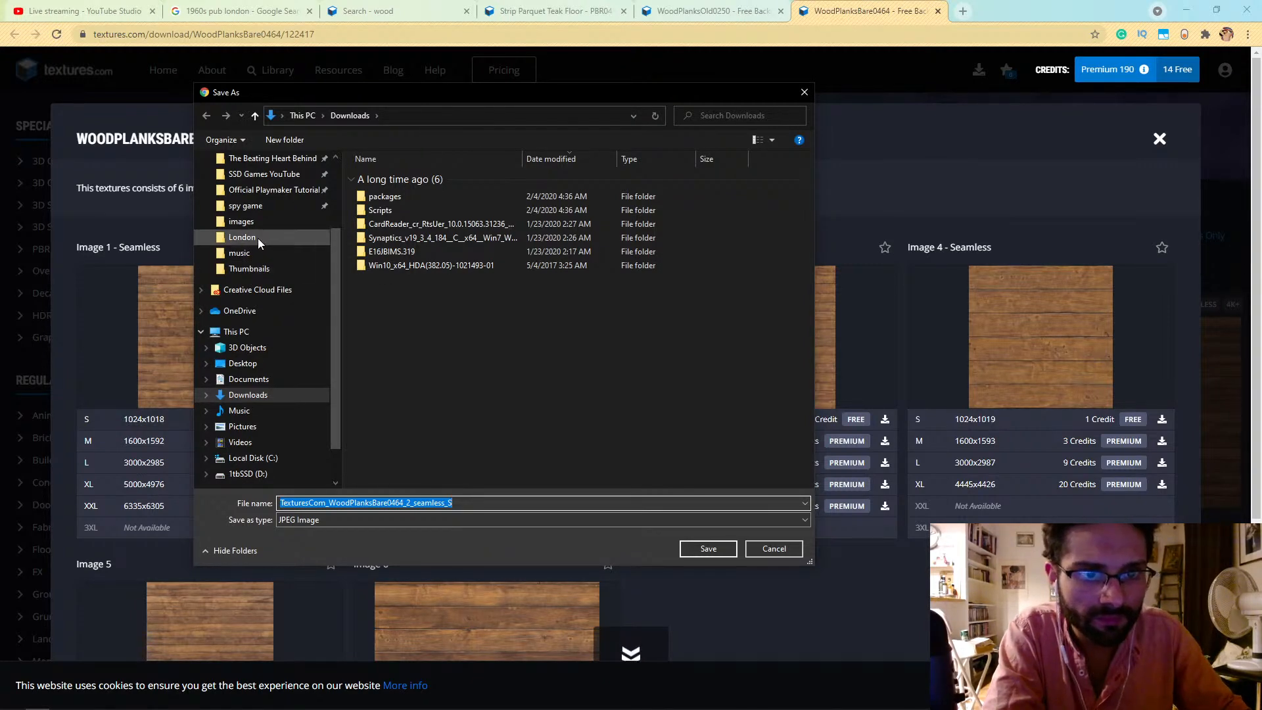
Step: Save the plank texture under its suggested file name in the UniversalTextures folder within the spy game textures
{"action": "left_click", "coordinate": [242, 221]}
{"action": "left_click", "coordinate": [231, 207]}
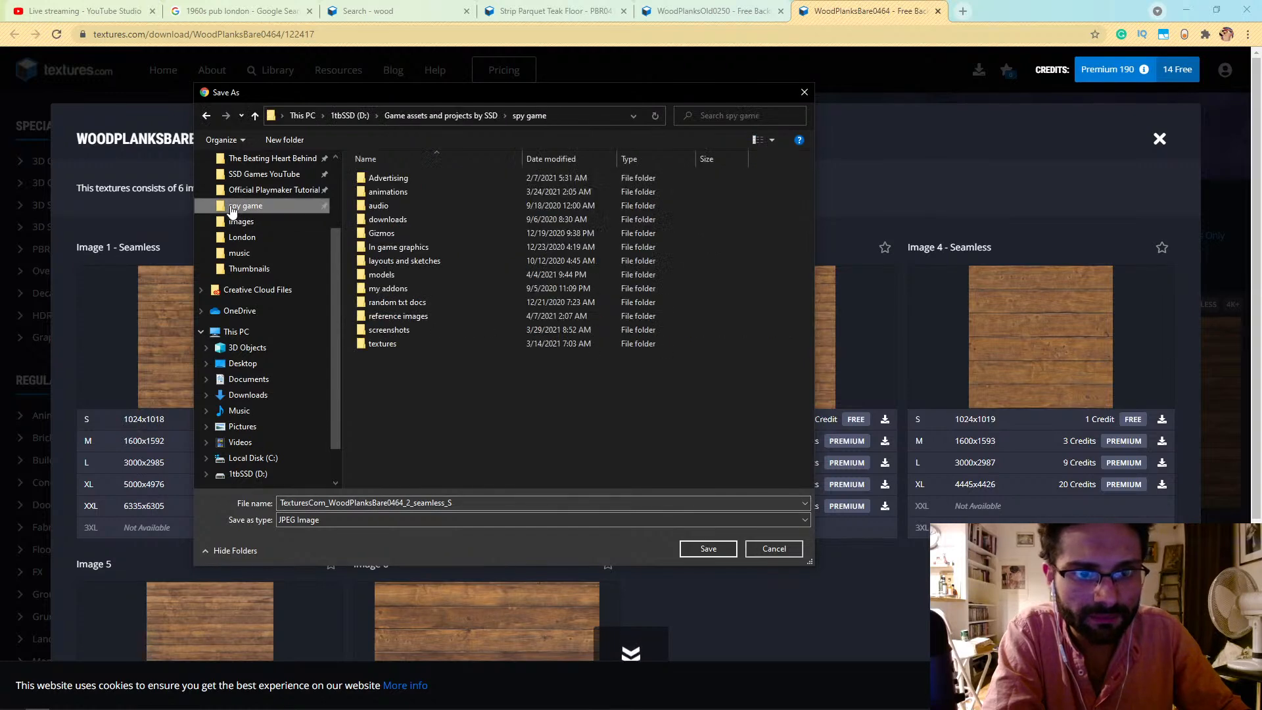
{"action": "double_click", "coordinate": [384, 344]}
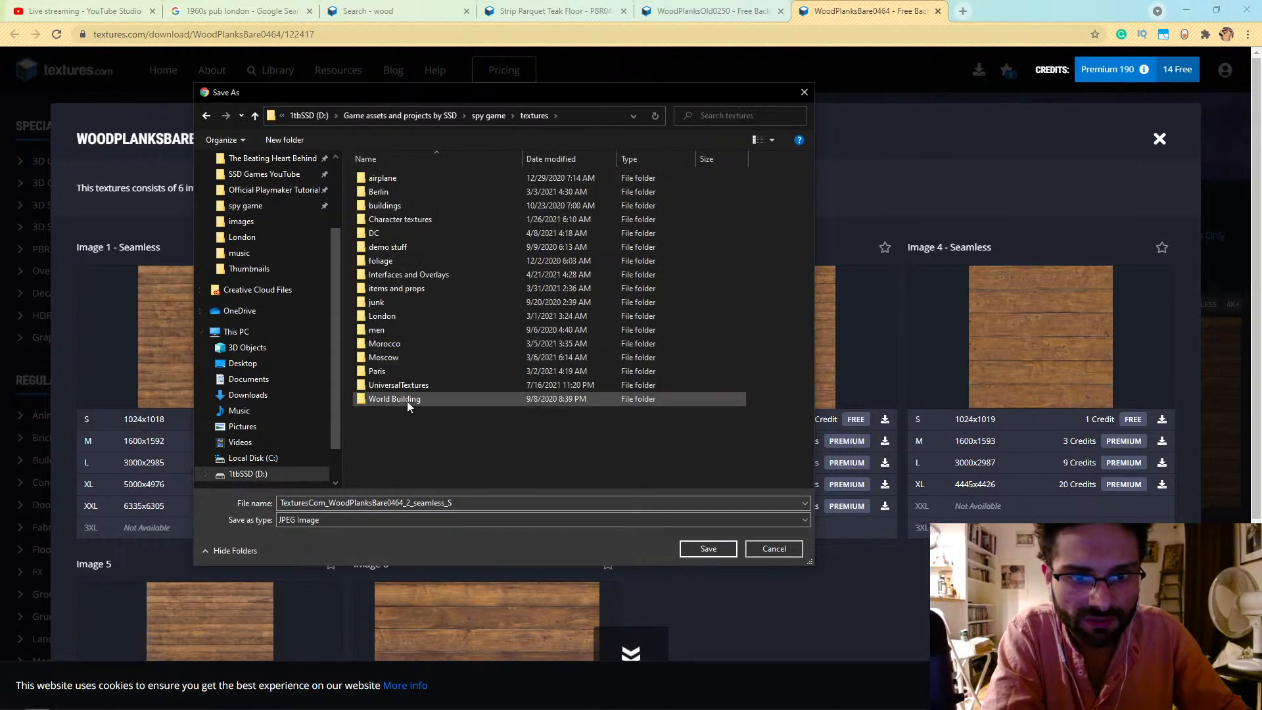
{"action": "double_click", "coordinate": [390, 385]}
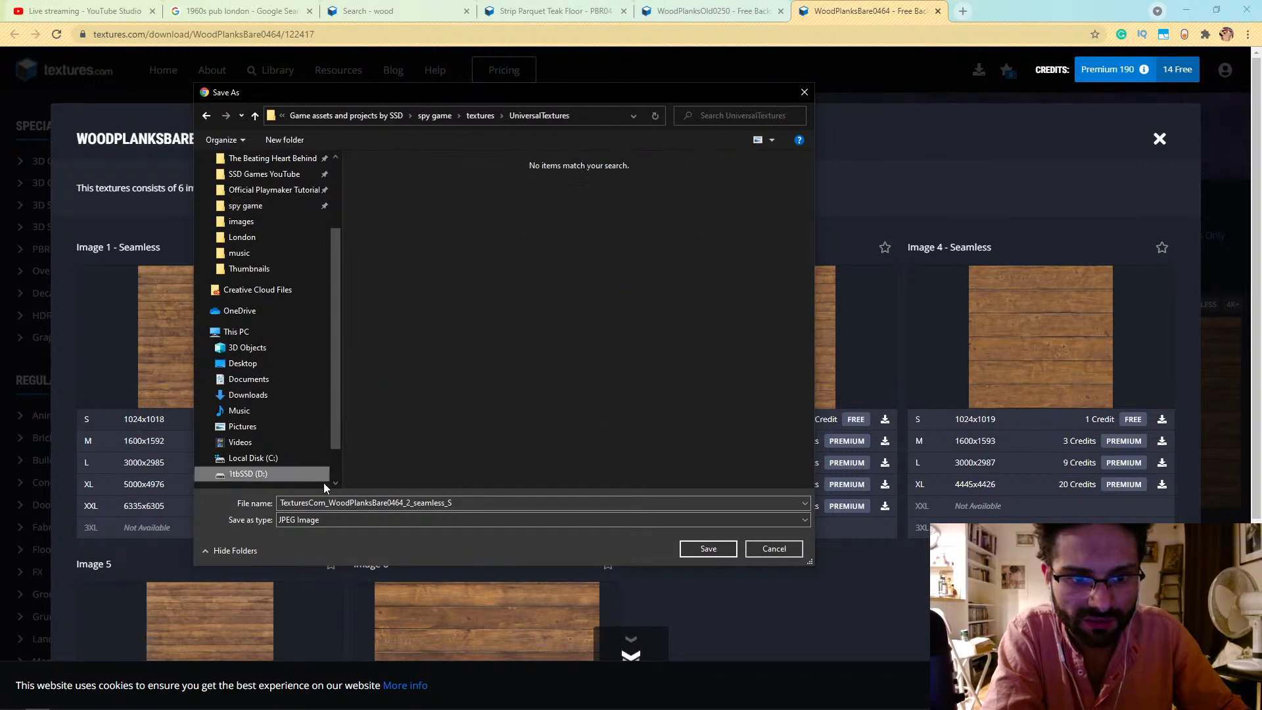
{"action": "double_click", "coordinate": [353, 503]}
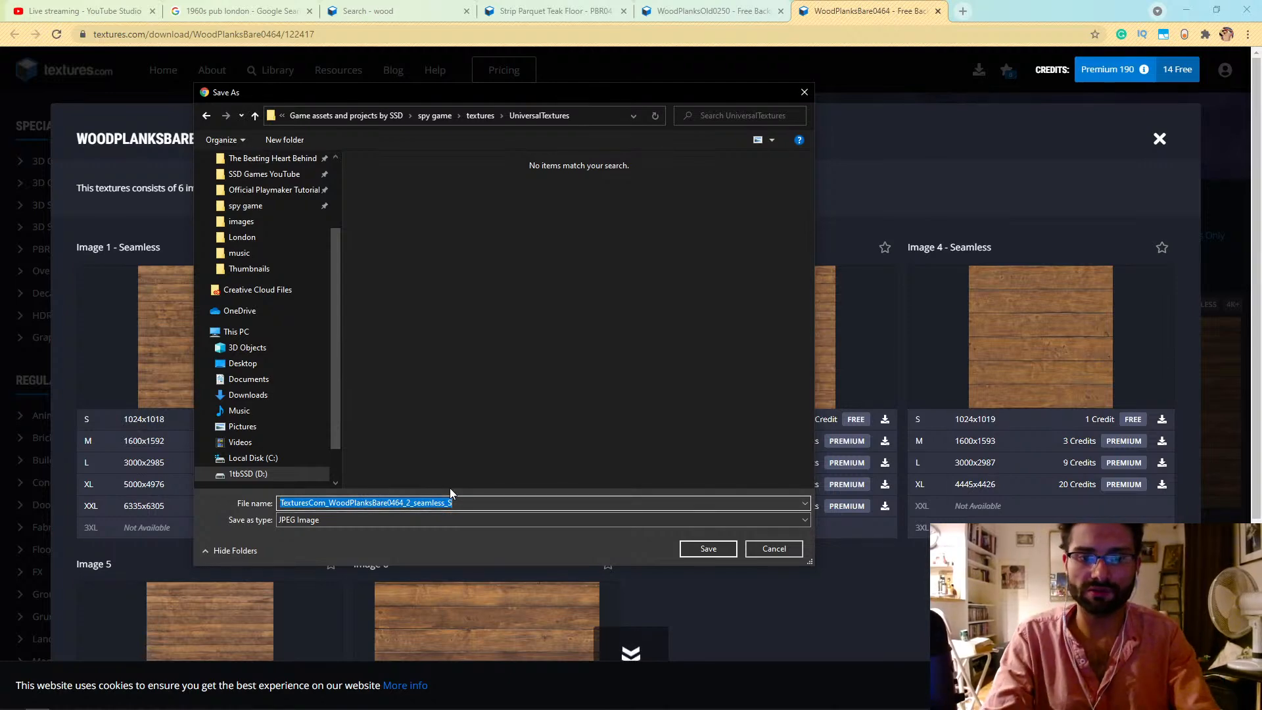
{"action": "key", "text": "Return"}
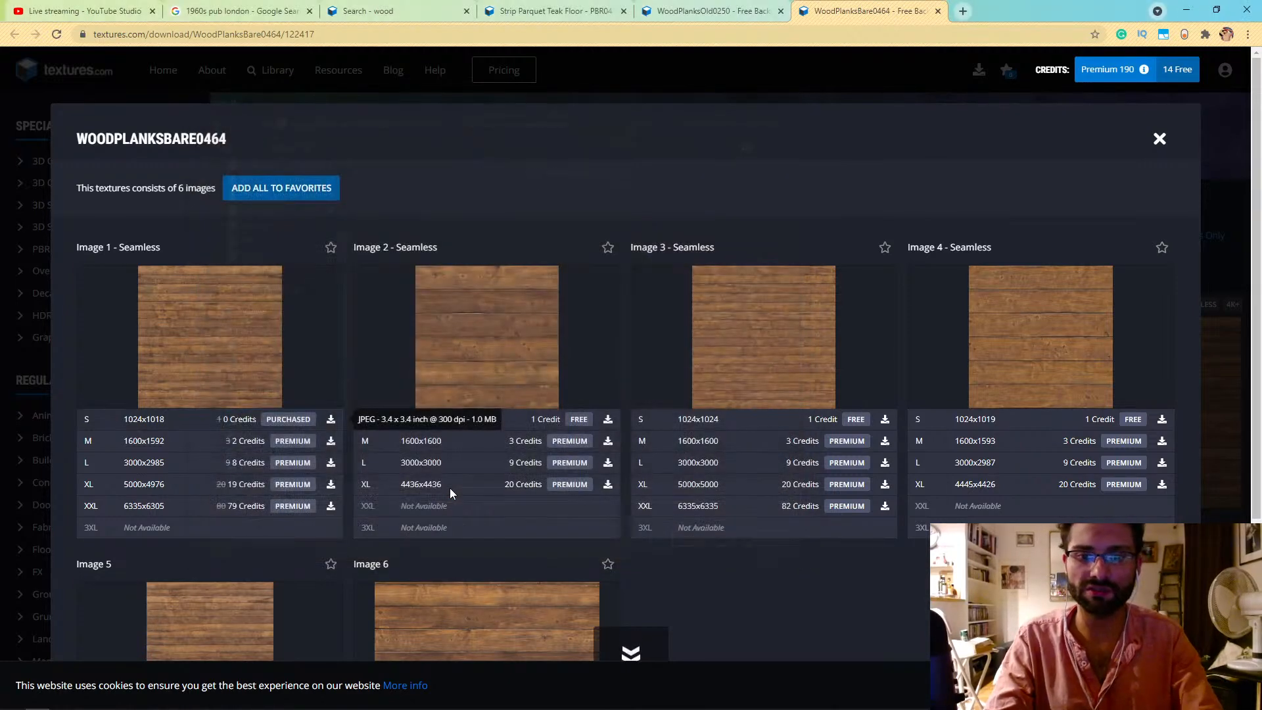
Step: Switch to the File Explorer window and open the UniversalTextures folder within the spy game textures
{"action": "key", "text": "alt+Tab"}
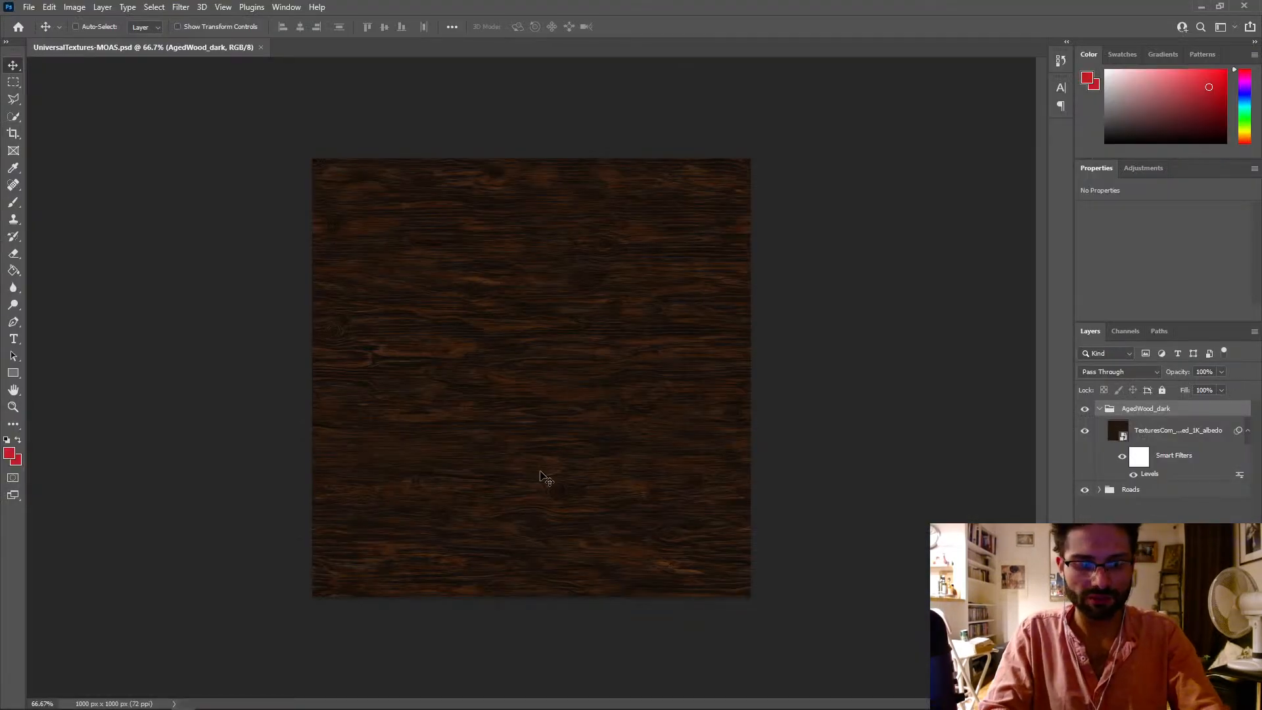
{"action": "key", "text": "alt+Tab"}
{"action": "key", "text": "alt+shift+Tab"}
{"action": "key", "text": "alt+shift+Tab"}
{"action": "key", "text": "alt+shift+Tab"}
{"action": "key", "text": "alt+shift+Tab"}
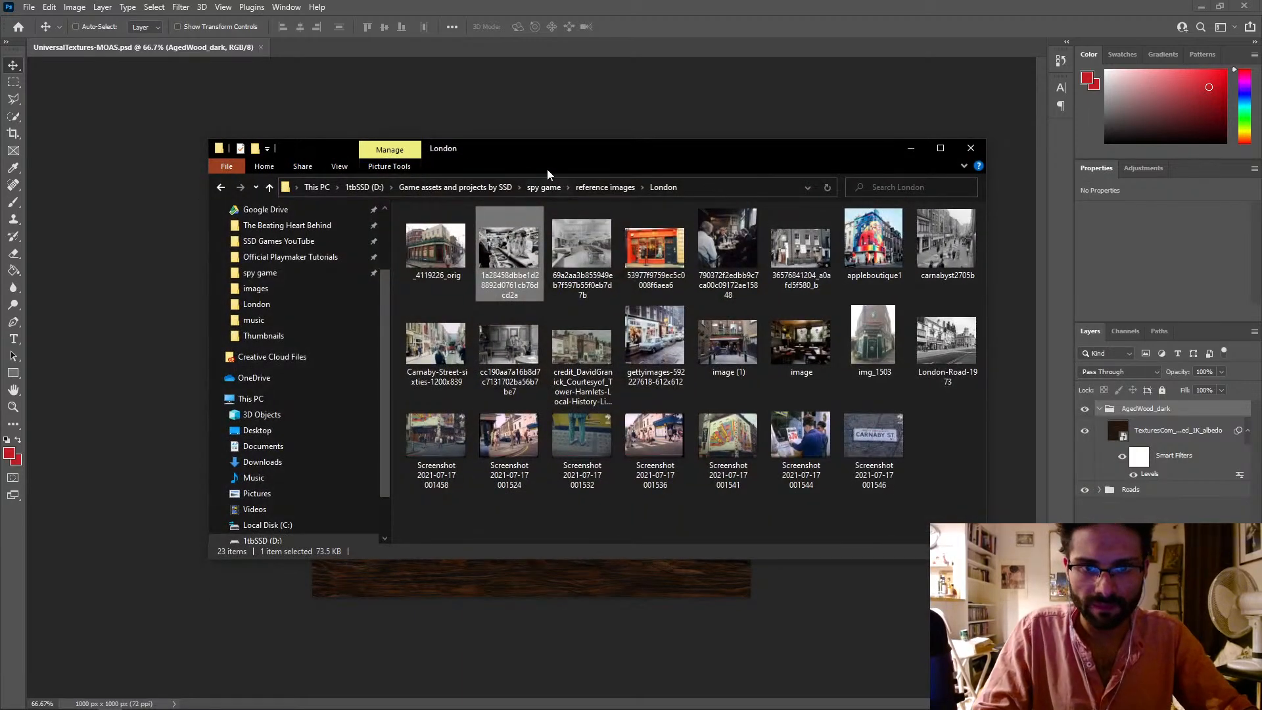
{"action": "left_click", "coordinate": [537, 189]}
{"action": "double_click", "coordinate": [424, 394]}
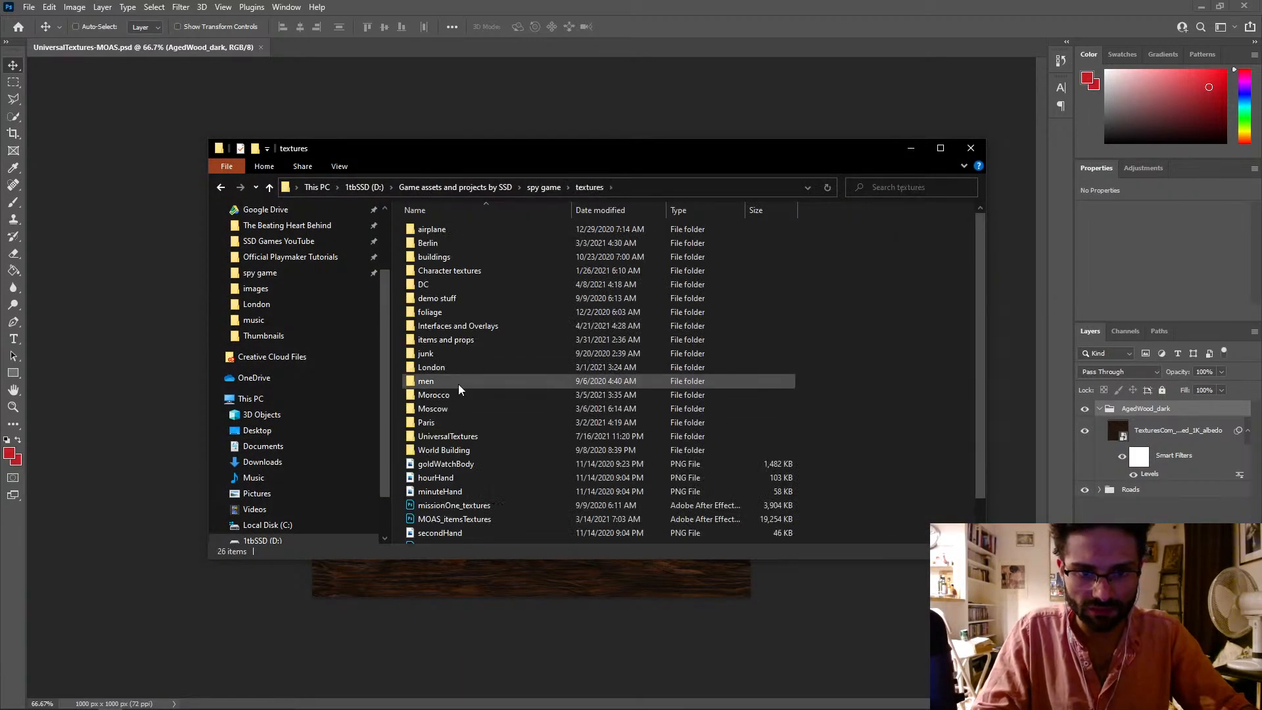
{"action": "double_click", "coordinate": [486, 436]}
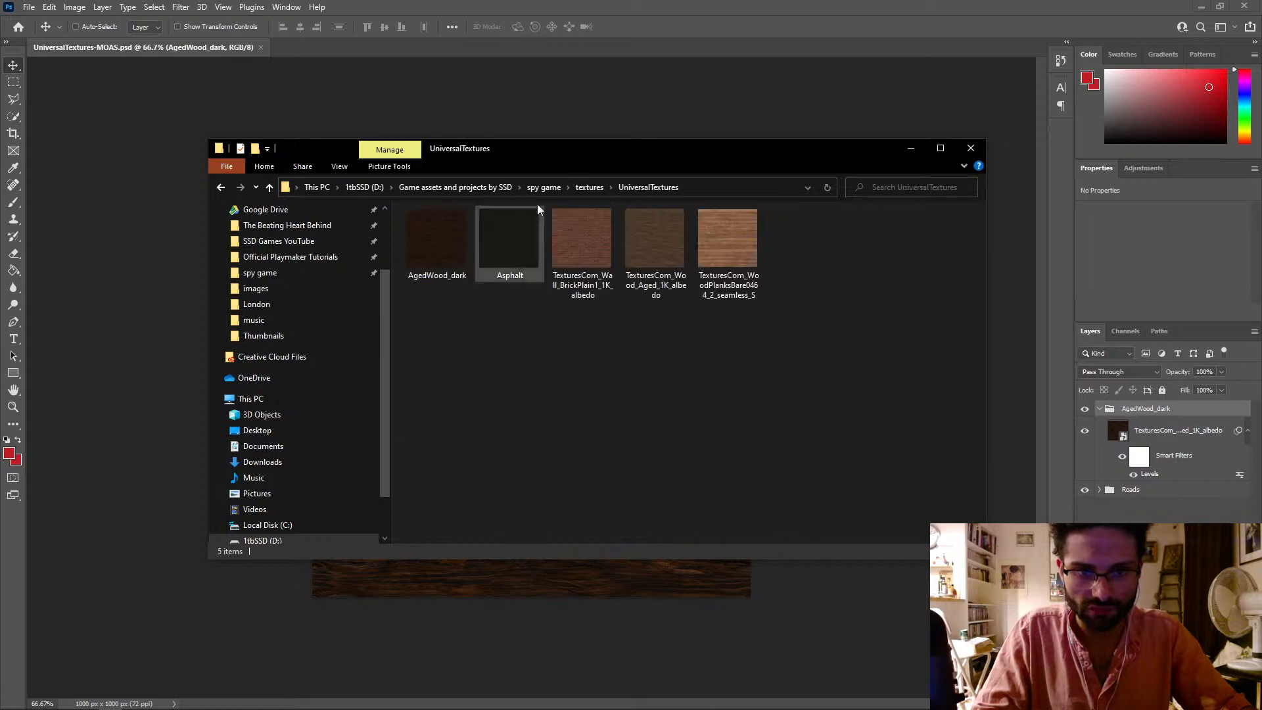
Step: Place the WoodPlanksBare0464 image into UniversalTextures-MOAS.psd in Photoshop and scale it about its centre to cover the canvas
{"action": "left_click_drag", "start_coordinate": [726, 240], "coordinate": [638, 110]}
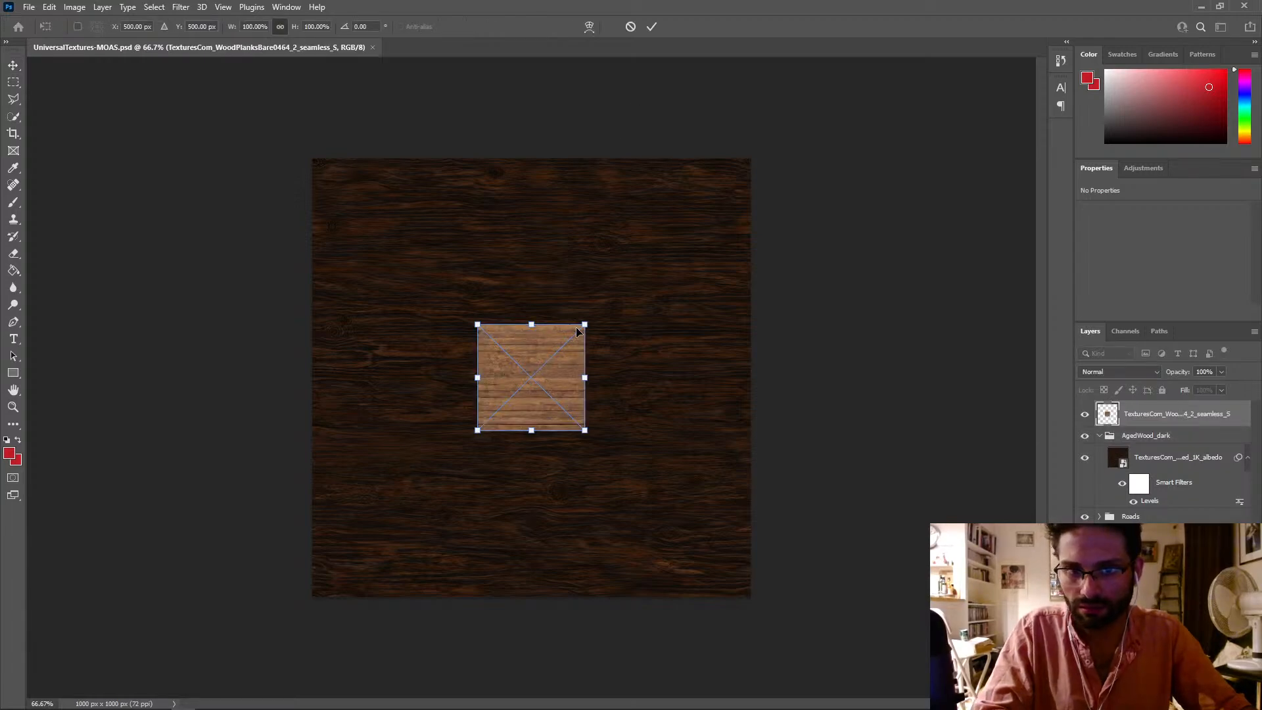
{"action": "left_click_drag", "start_coordinate": [583, 330], "coordinate": [737, 153], "text": "alt"}
{"action": "key", "text": "Return"}
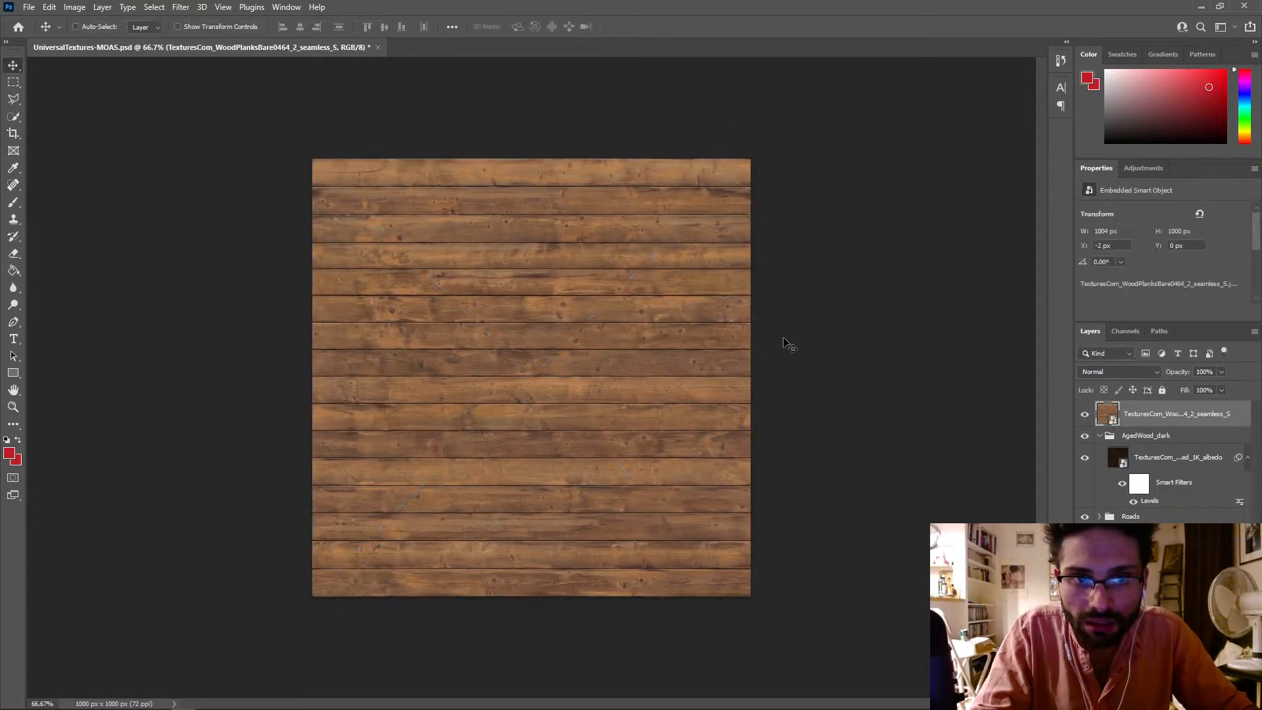
Step: Enlarge the plank layer slightly beyond the canvas edges to about 1010 by 1006 px
{"action": "key", "text": "ctrl+t"}
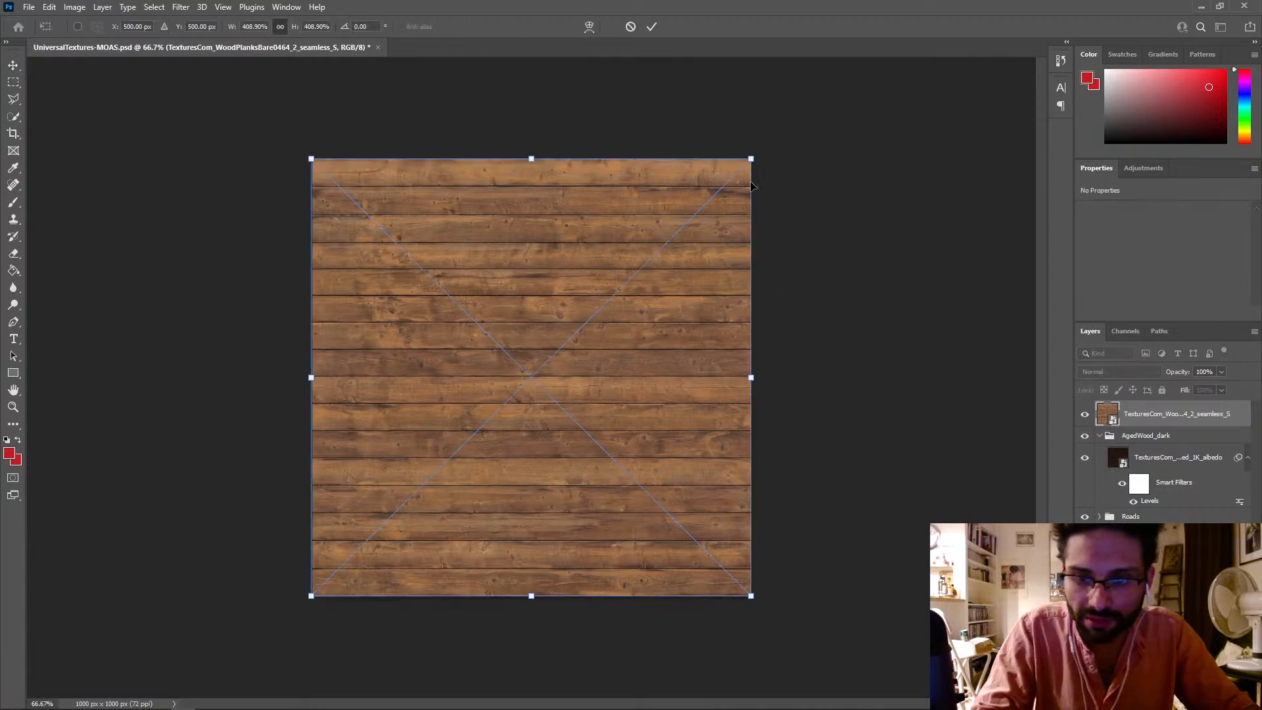
{"action": "key", "text": "ctrl+plus"}
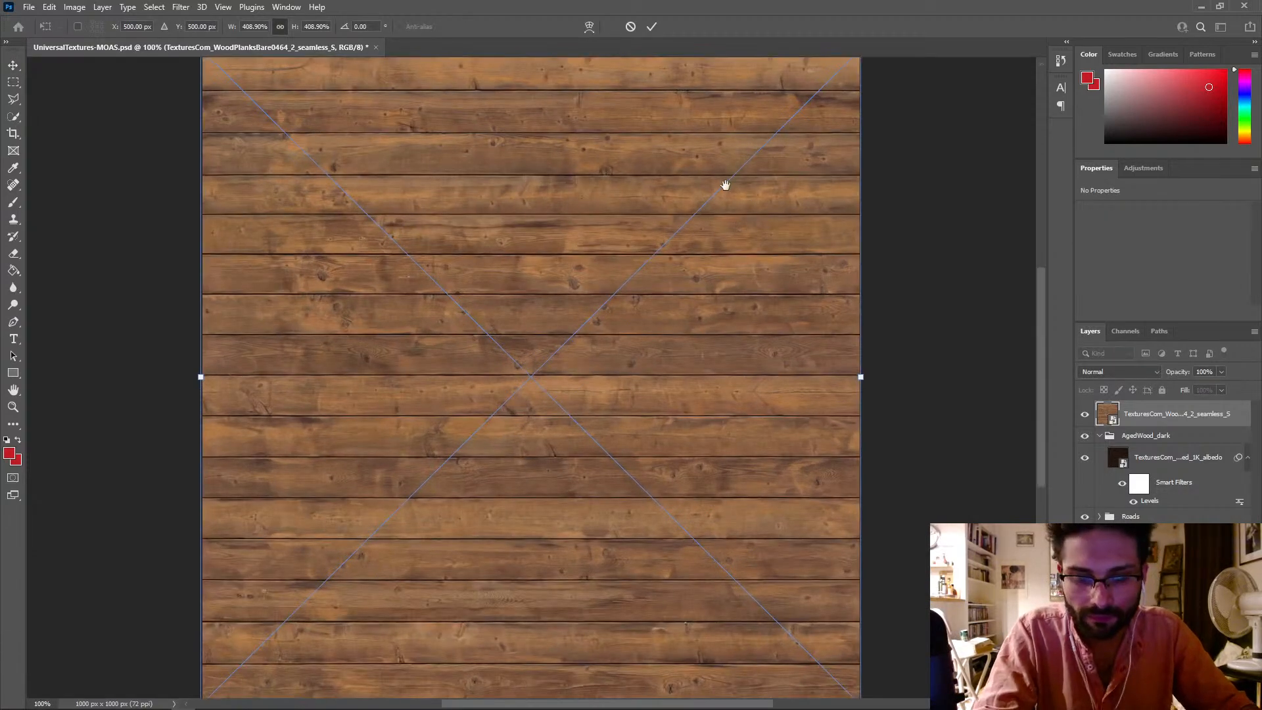
{"action": "left_click_drag", "start_coordinate": [725, 181], "coordinate": [662, 333]}
{"action": "left_click_drag", "start_coordinate": [795, 199], "coordinate": [803, 205]}
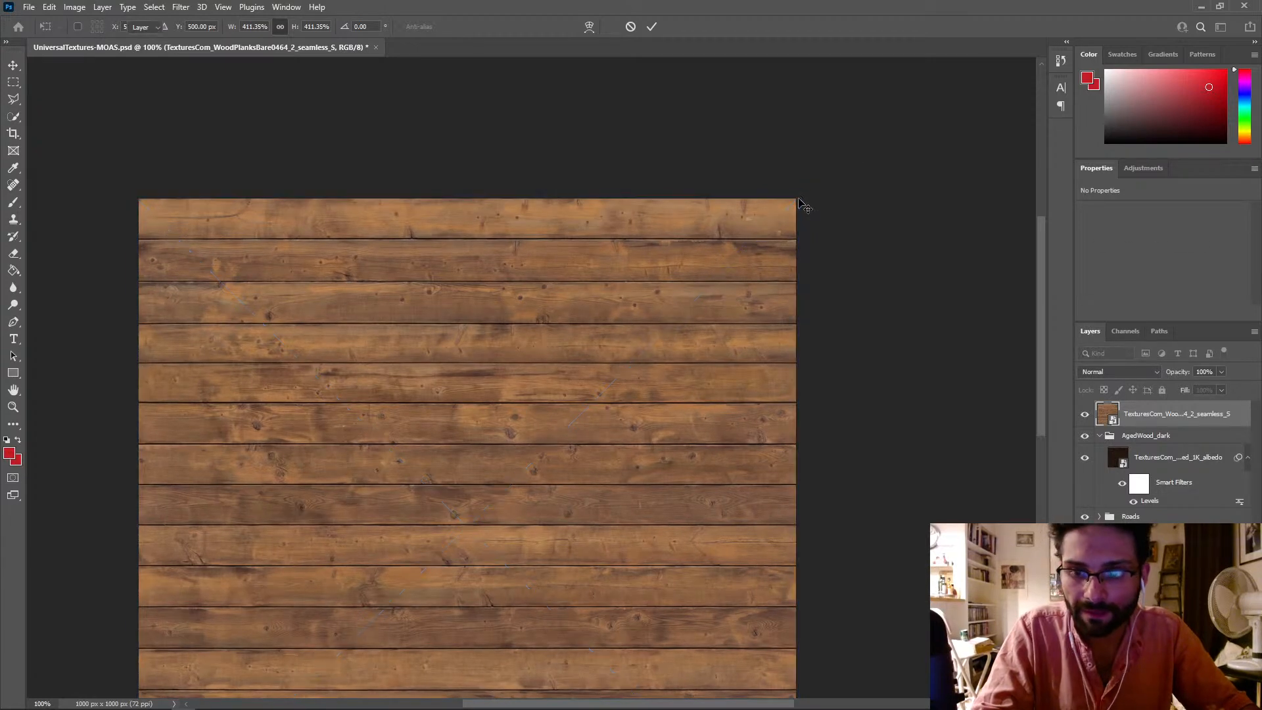
{"action": "key", "text": "Return"}
Step: Hide and collapse the AgedWood_dark group and check the plank texture across the canvas
{"action": "left_click", "coordinate": [1100, 435]}
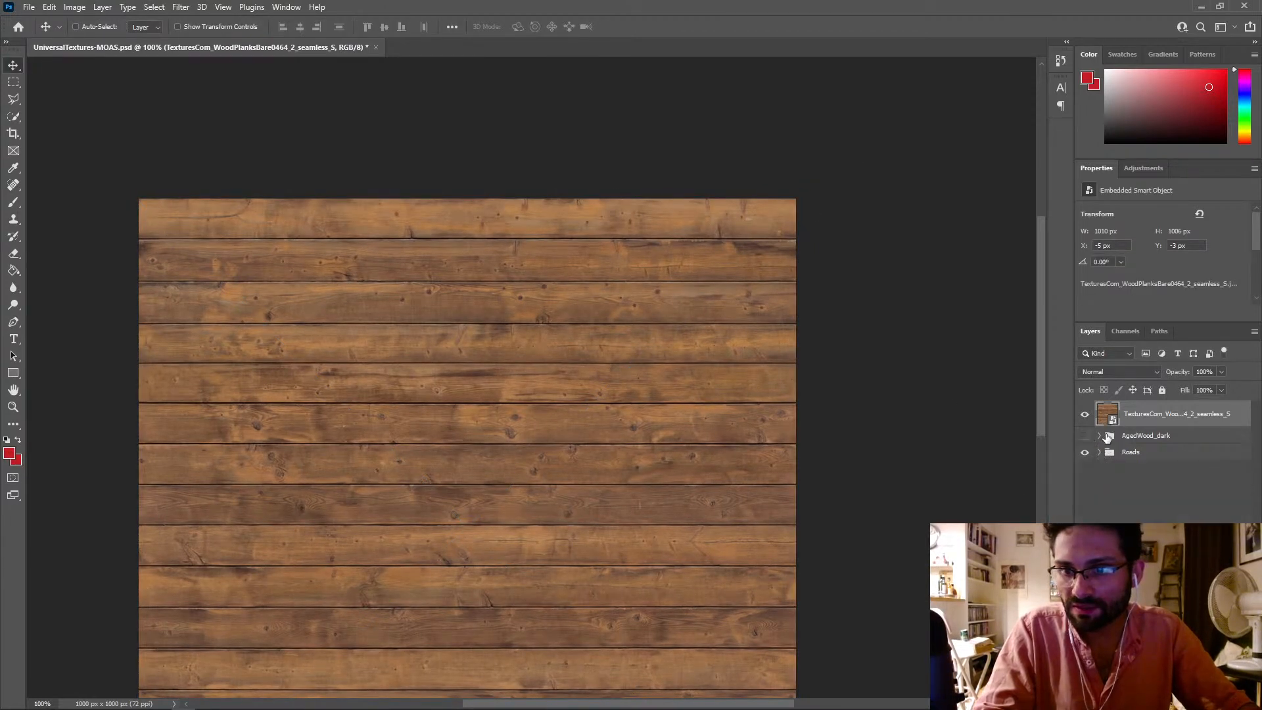
{"action": "left_click_drag", "start_coordinate": [382, 411], "coordinate": [467, 259]}
{"action": "key", "text": "ctrl+minus"}
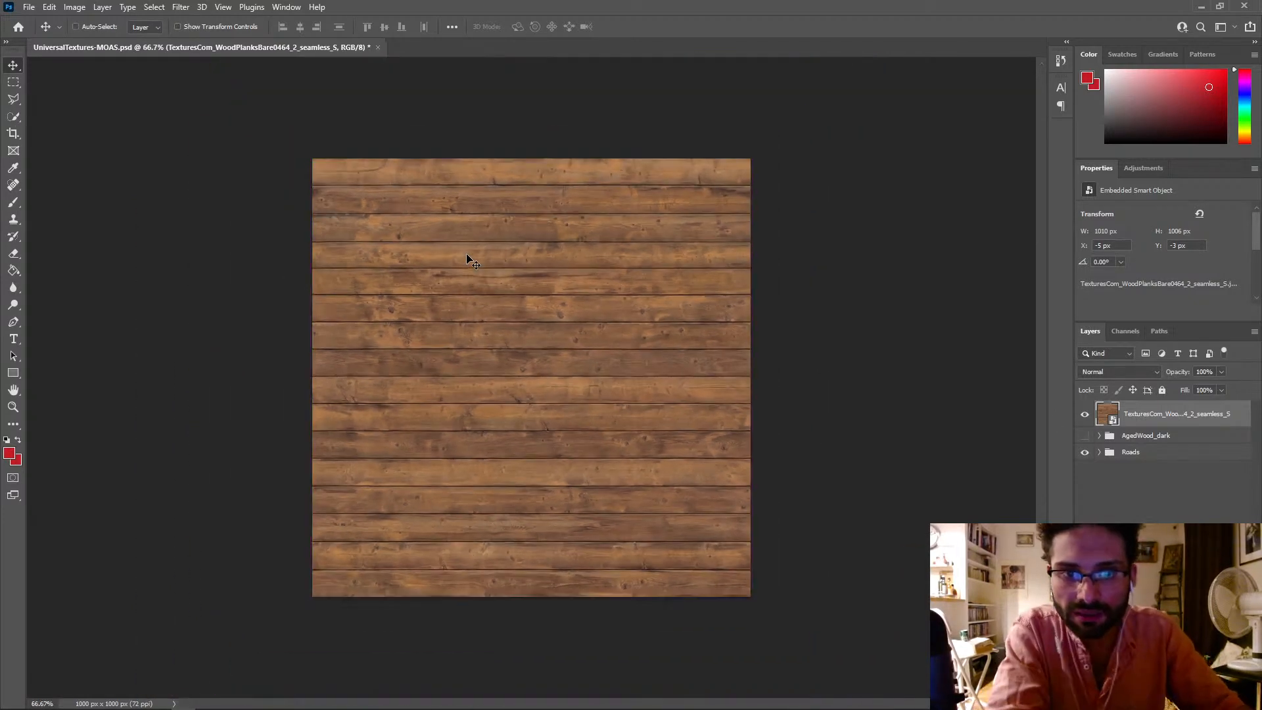
Step: Darken the plank layer with a Levels adjustment, setting the midtone input level to 0.42
{"action": "left_click", "coordinate": [80, 9]}
{"action": "mouse_move", "coordinate": [99, 41]}
{"action": "left_click", "coordinate": [224, 52]}
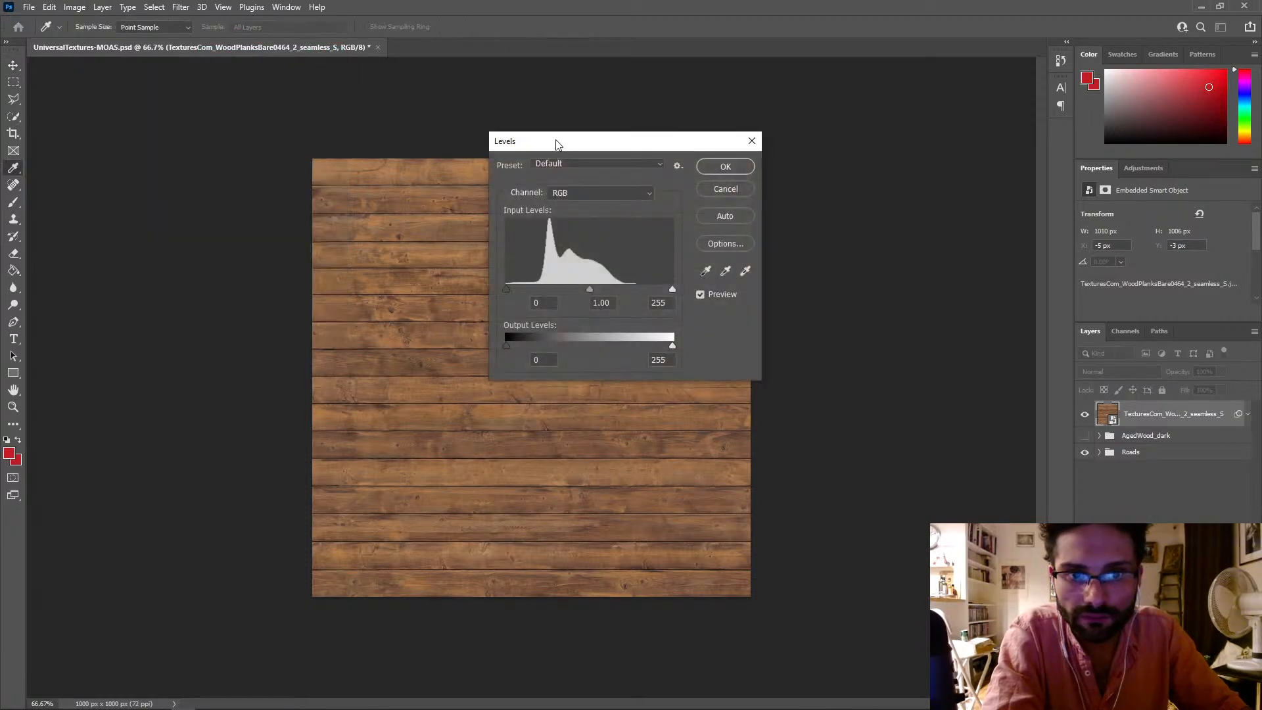
{"action": "left_click_drag", "start_coordinate": [555, 139], "coordinate": [826, 145]}
{"action": "left_click_drag", "start_coordinate": [856, 292], "coordinate": [897, 293]}
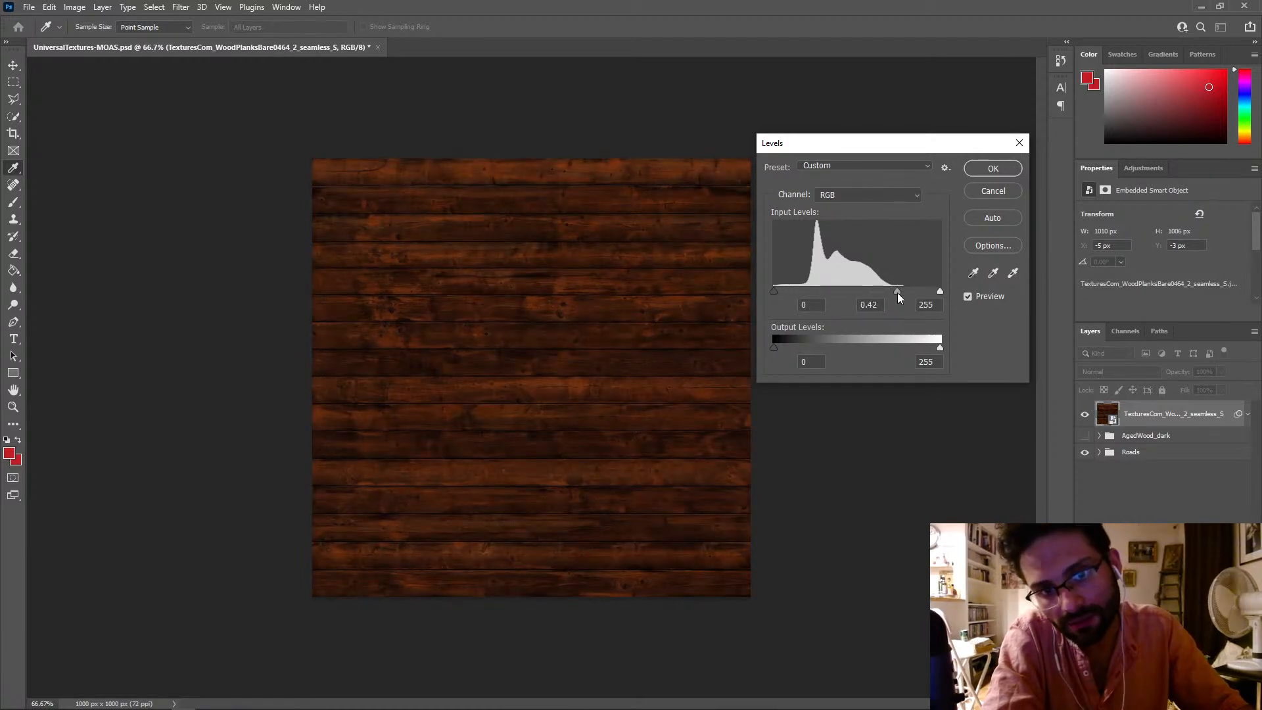
{"action": "left_click", "coordinate": [992, 168]}
{"action": "key", "text": "v"}
Step: Apply a Hue/Saturation adjustment to the plank layer with saturation set to +22
{"action": "left_click", "coordinate": [71, 9]}
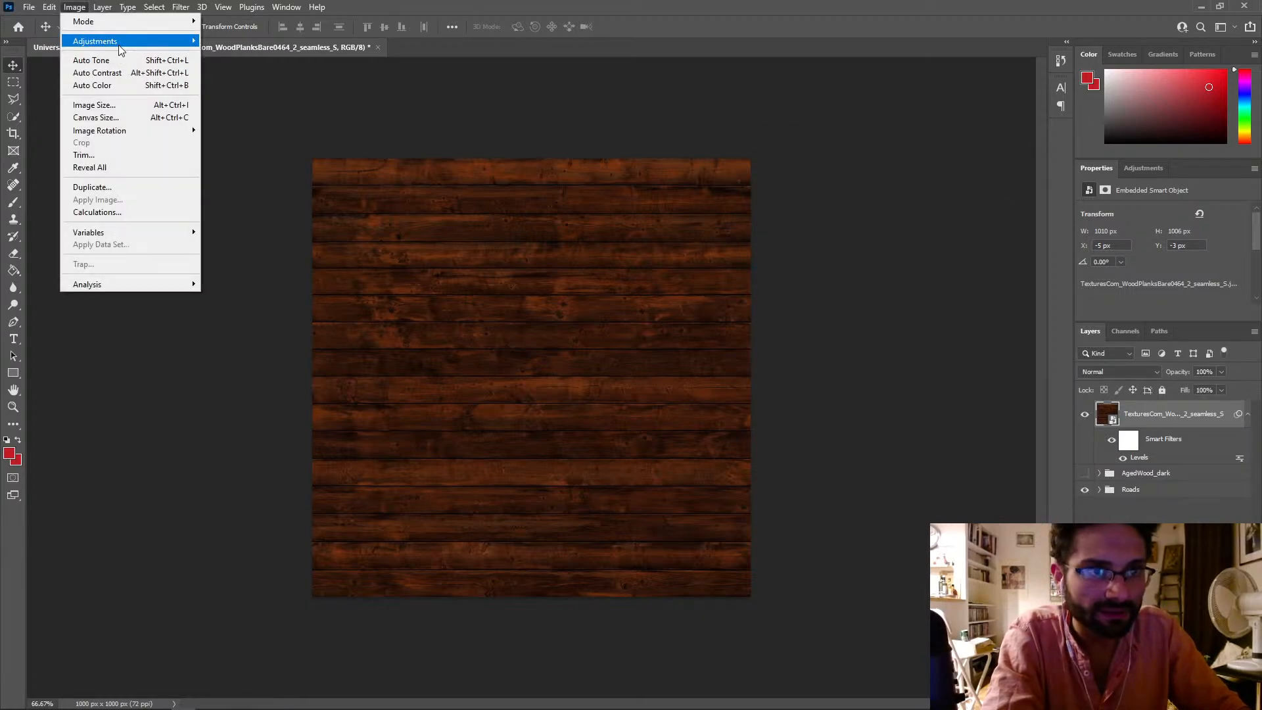
{"action": "mouse_move", "coordinate": [99, 41]}
{"action": "left_click", "coordinate": [268, 113]}
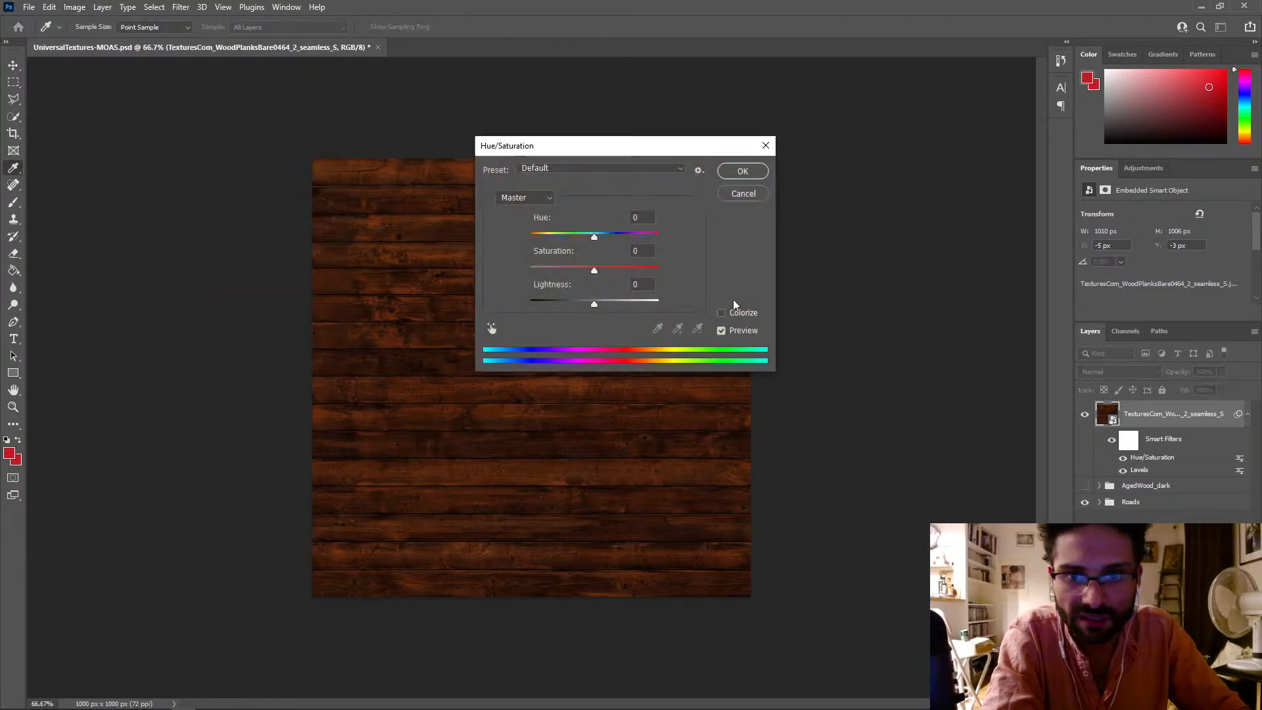
{"action": "left_click_drag", "start_coordinate": [552, 148], "coordinate": [770, 156]}
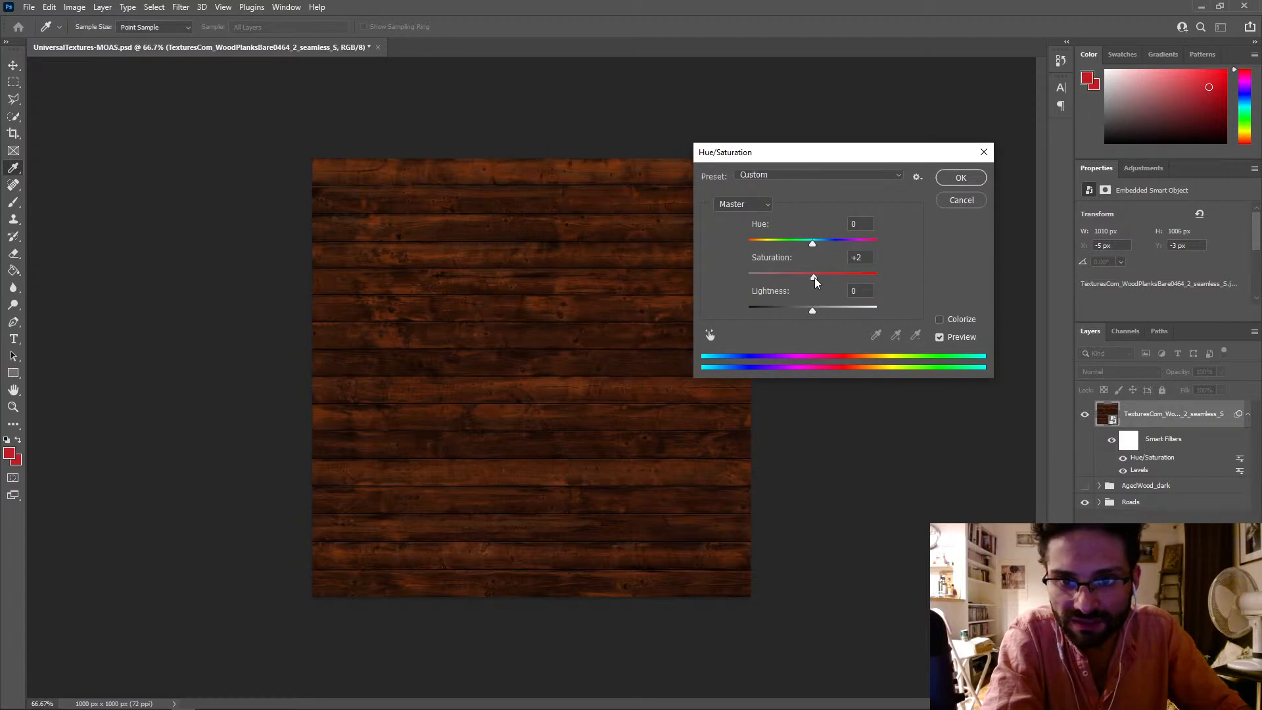
{"action": "left_click_drag", "start_coordinate": [830, 277], "coordinate": [826, 277]}
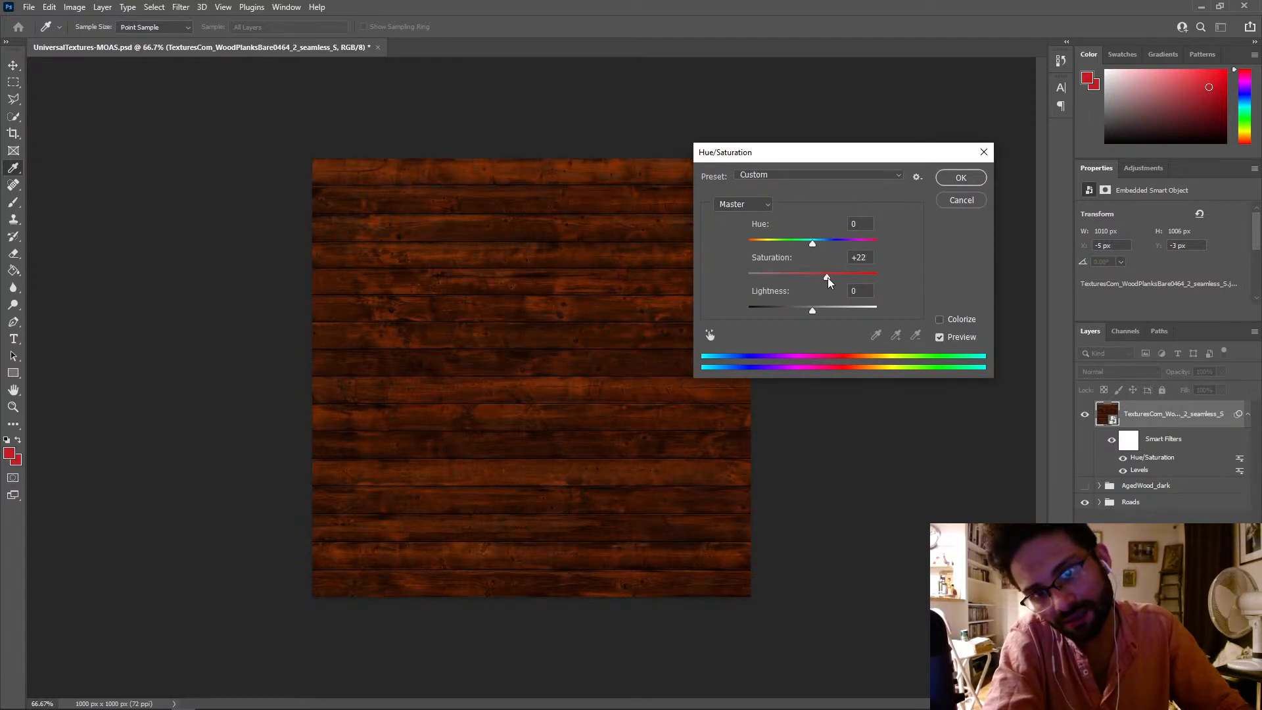
{"action": "key", "text": "Return"}
{"action": "key", "text": "v"}
Step: Group the plank layer and name the group DarkWoodPanels
{"action": "key", "text": "ctrl+g"}
{"action": "double_click", "coordinate": [1132, 408]}
{"action": "left_click", "coordinate": [1133, 407]}
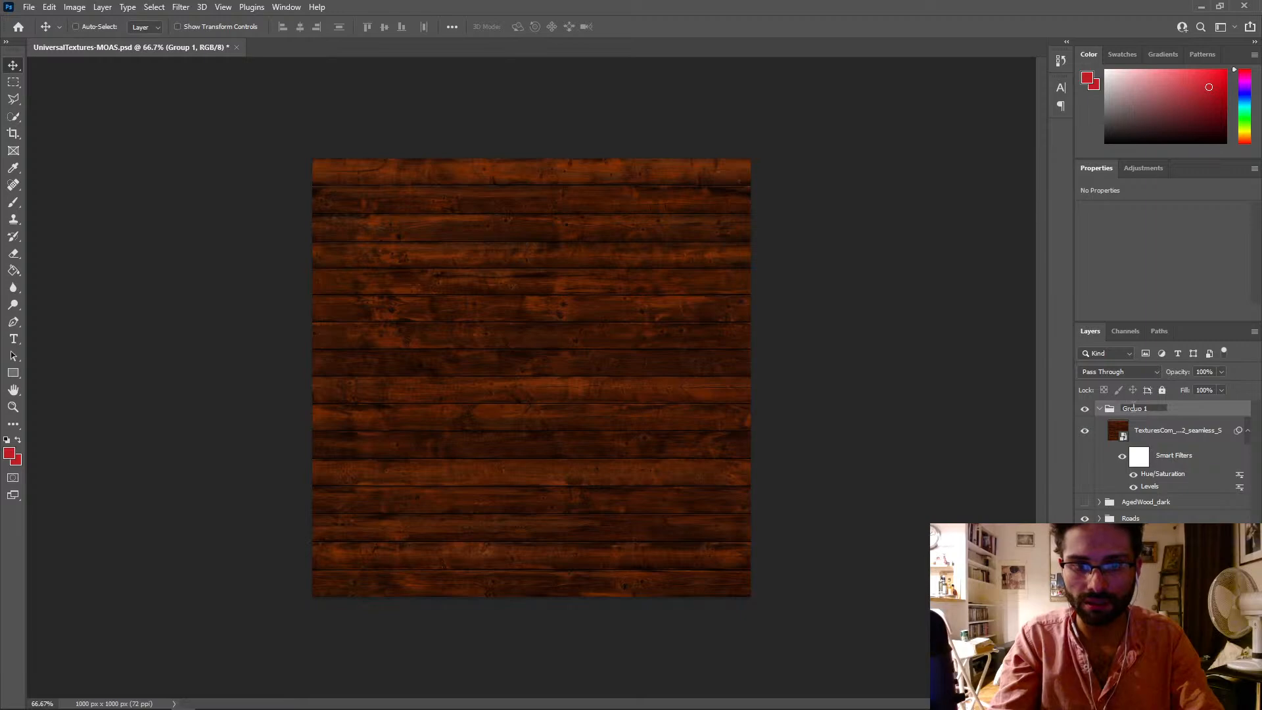
{"action": "type", "text": "DarkW"}
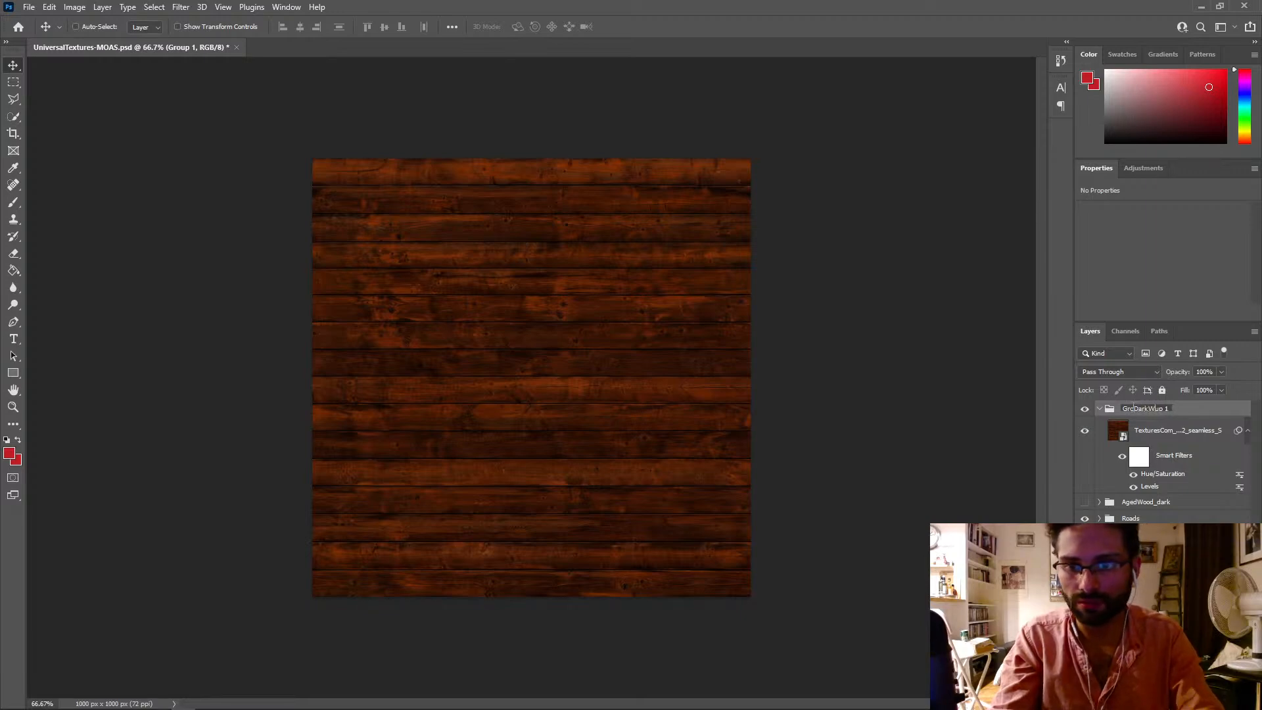
{"action": "type", "text": "ood"}
{"action": "key", "text": "ctrl+a"}
{"action": "type", "text": "Da"}
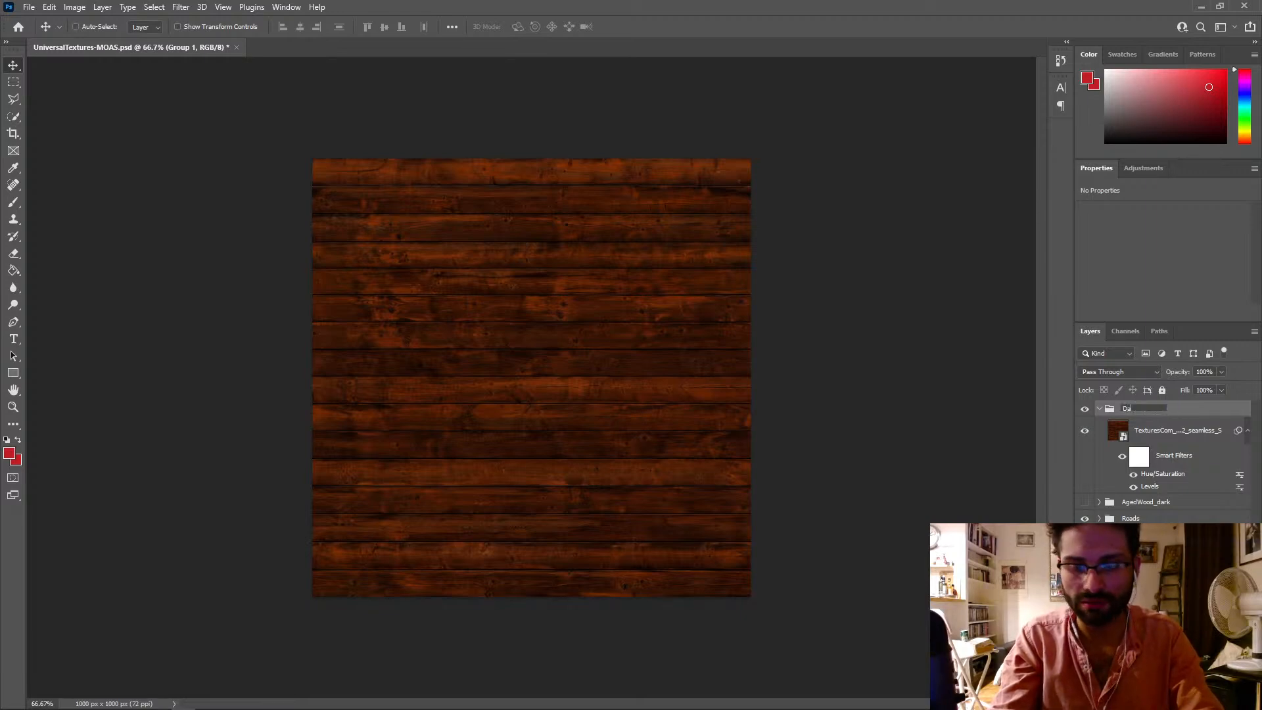
{"action": "type", "text": "rkWoodPanels"}
{"action": "key", "text": "Return"}
Step: Export the DarkWoodPanels group as a PNG named DarkWoodPanels into the UniversalTextures folder
{"action": "right_click", "coordinate": [1132, 406]}
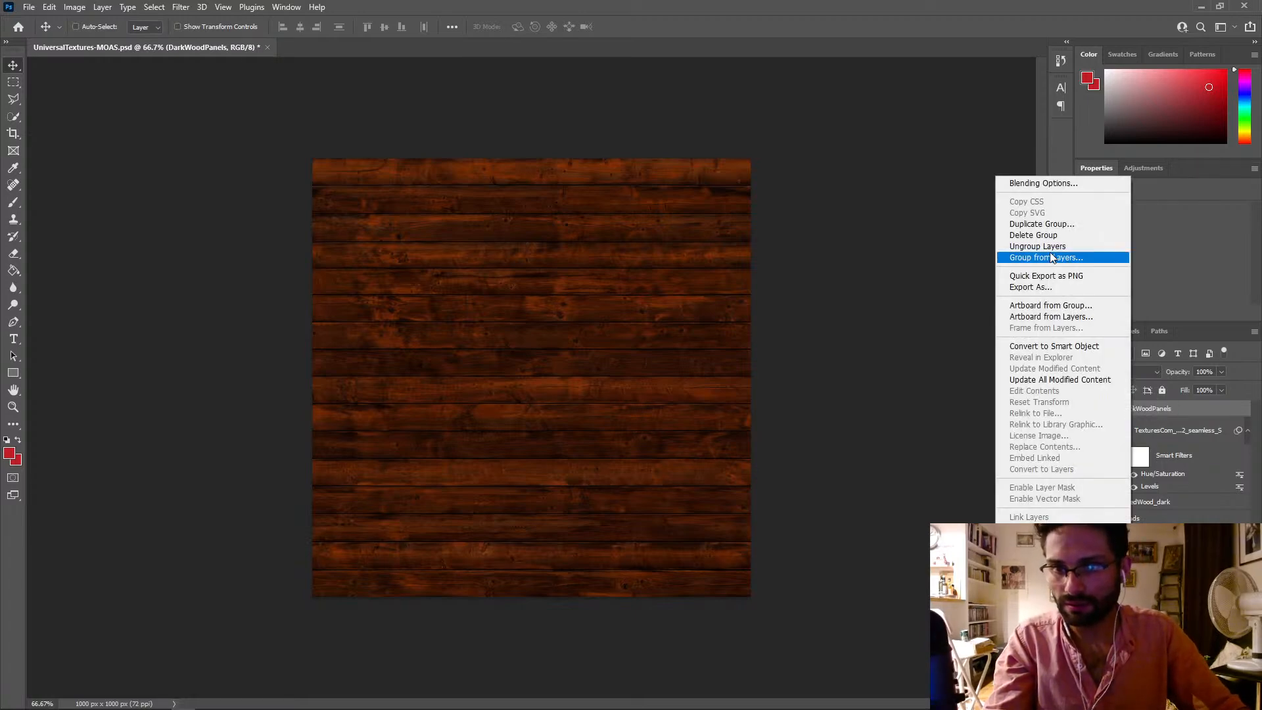
{"action": "left_click", "coordinate": [1068, 276]}
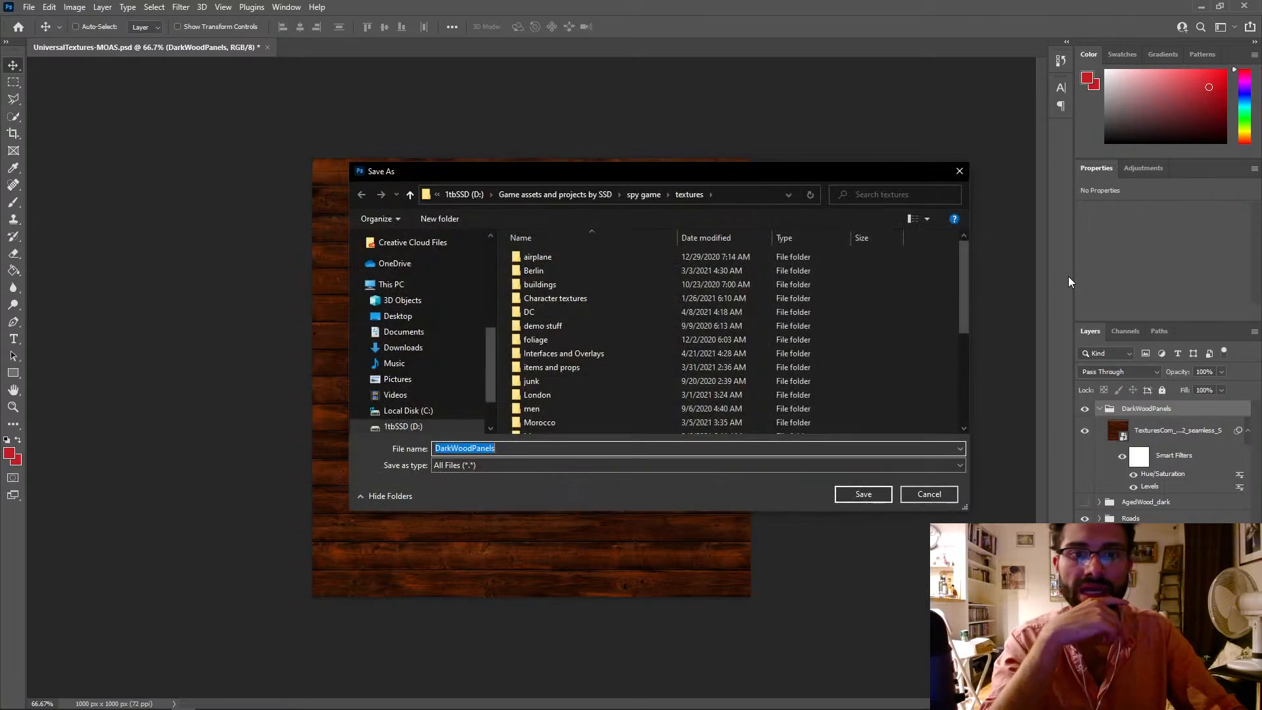
{"action": "scroll", "coordinate": [665, 362], "scroll_direction": "down", "scroll_amount": 5}
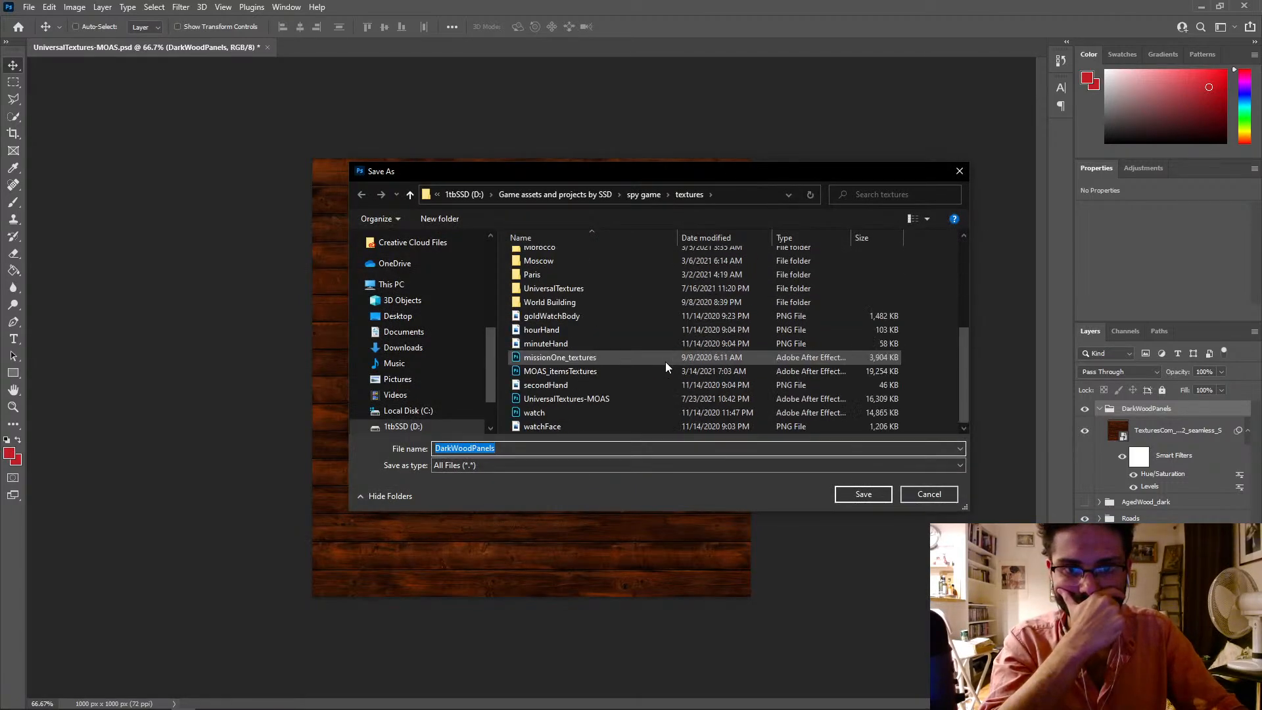
{"action": "double_click", "coordinate": [540, 288]}
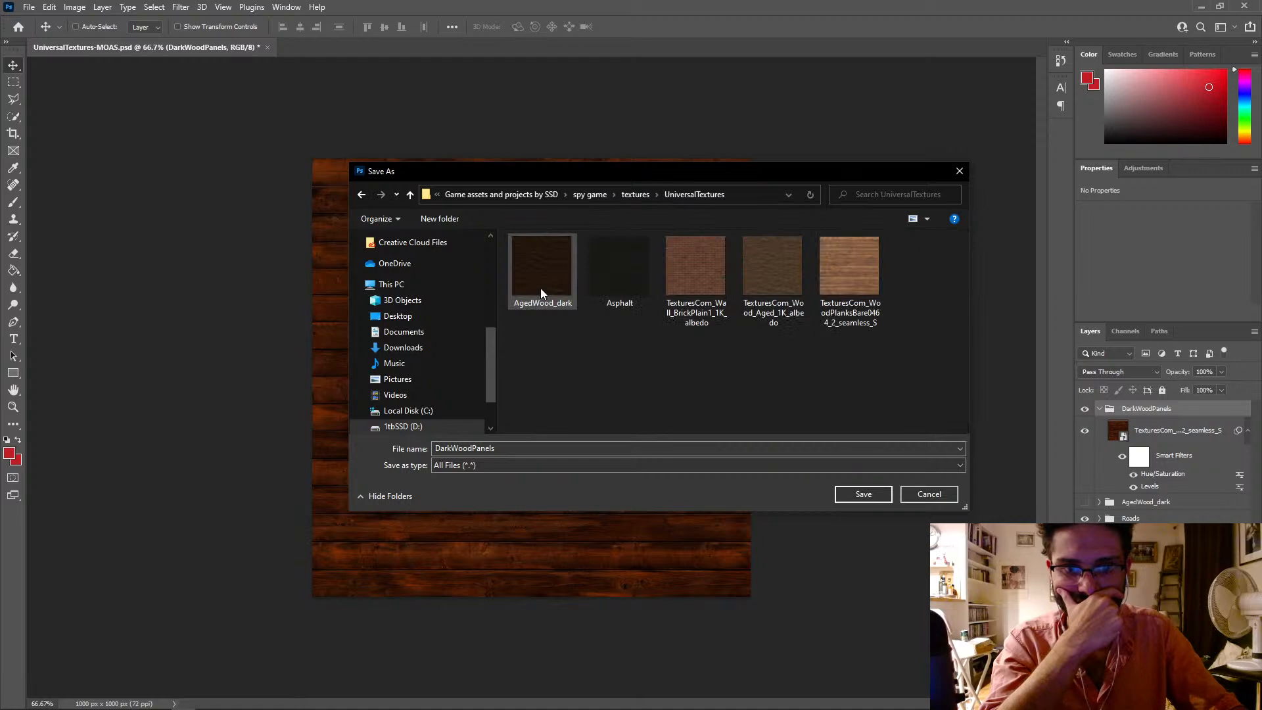
{"action": "left_click", "coordinate": [863, 494]}
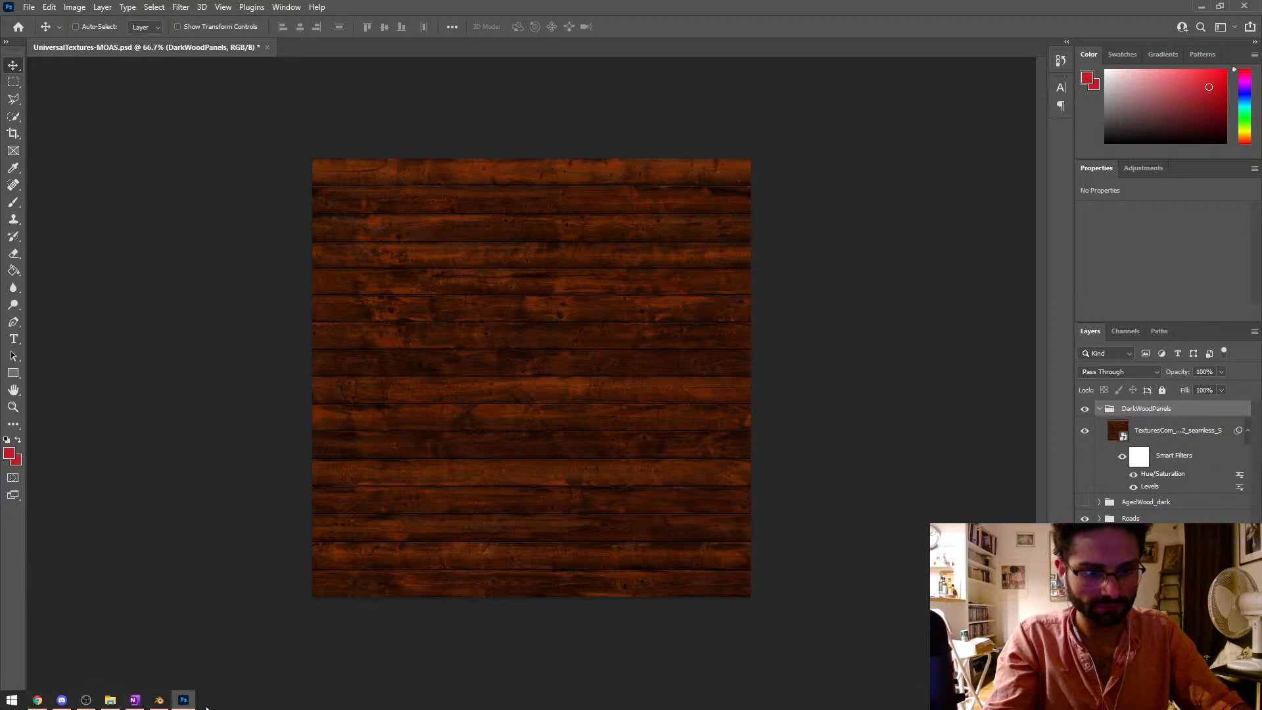
Step: Switch to Blender and load DarkWoodPanels.png from the UniversalTextures folder as the image texture of the PubWoodFloors material
{"action": "left_click", "coordinate": [158, 700]}
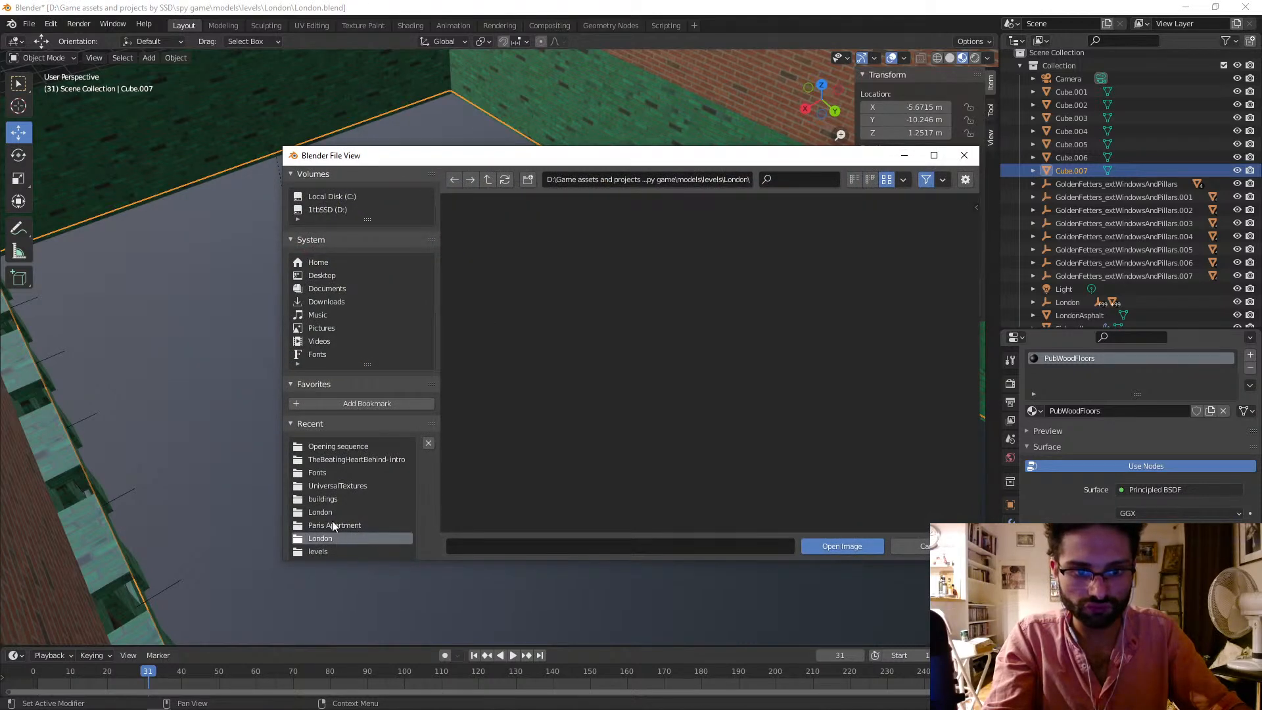
{"action": "left_click", "coordinate": [318, 486]}
{"action": "double_click", "coordinate": [696, 244]}
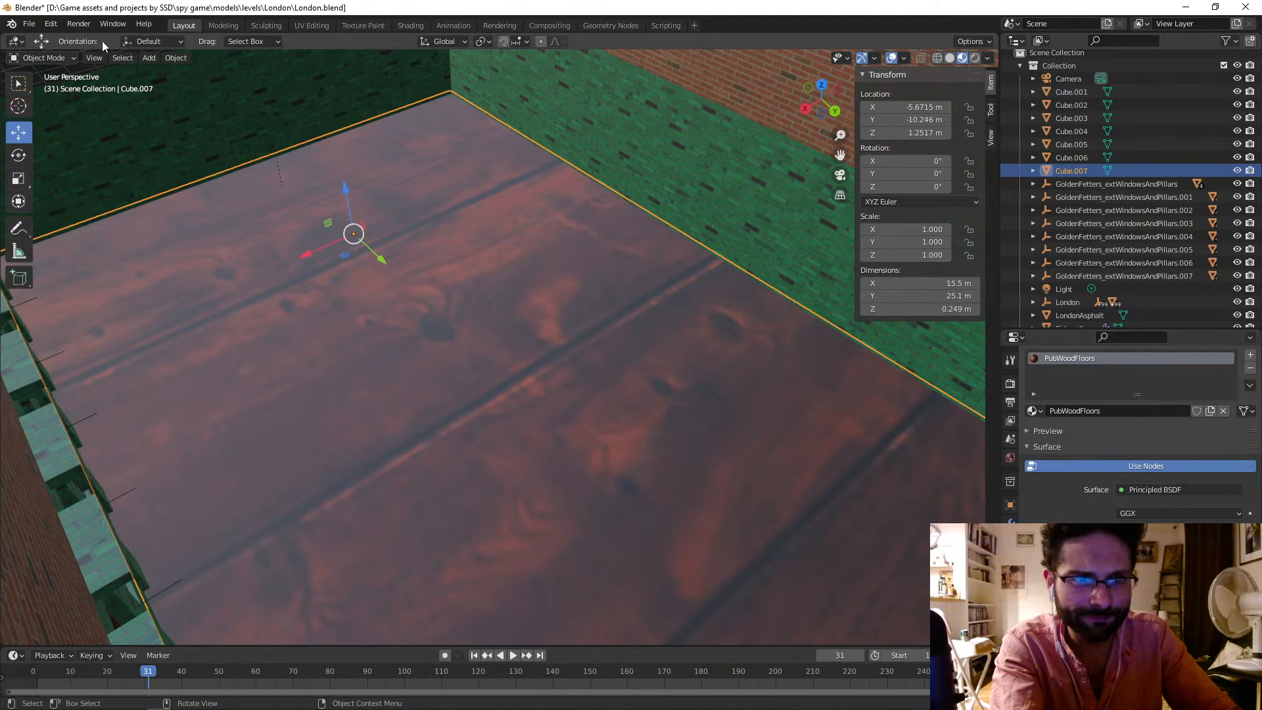
Step: Scale all UV faces of the pub floor by about 19.5 so the plank texture tiles at a smaller size
{"action": "left_click", "coordinate": [313, 25]}
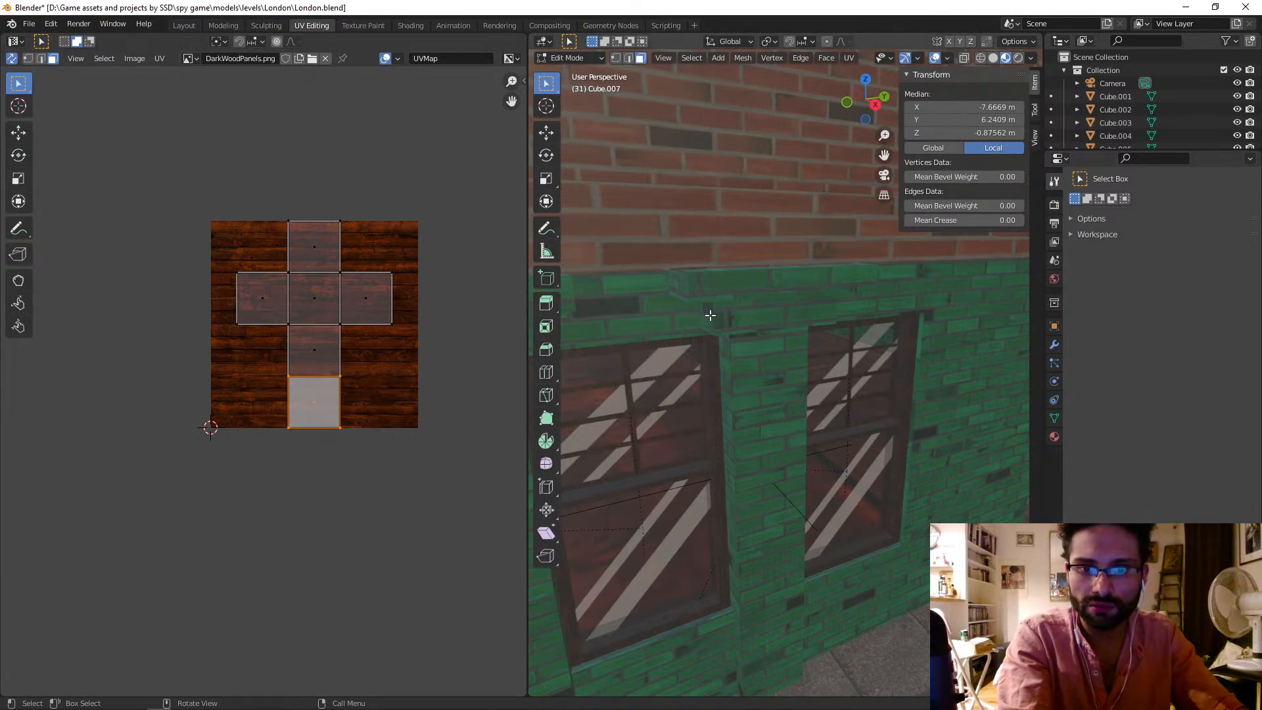
{"action": "middle_click_drag", "start_coordinate": [676, 304], "coordinate": [640, 276]}
{"action": "key", "text": "a"}
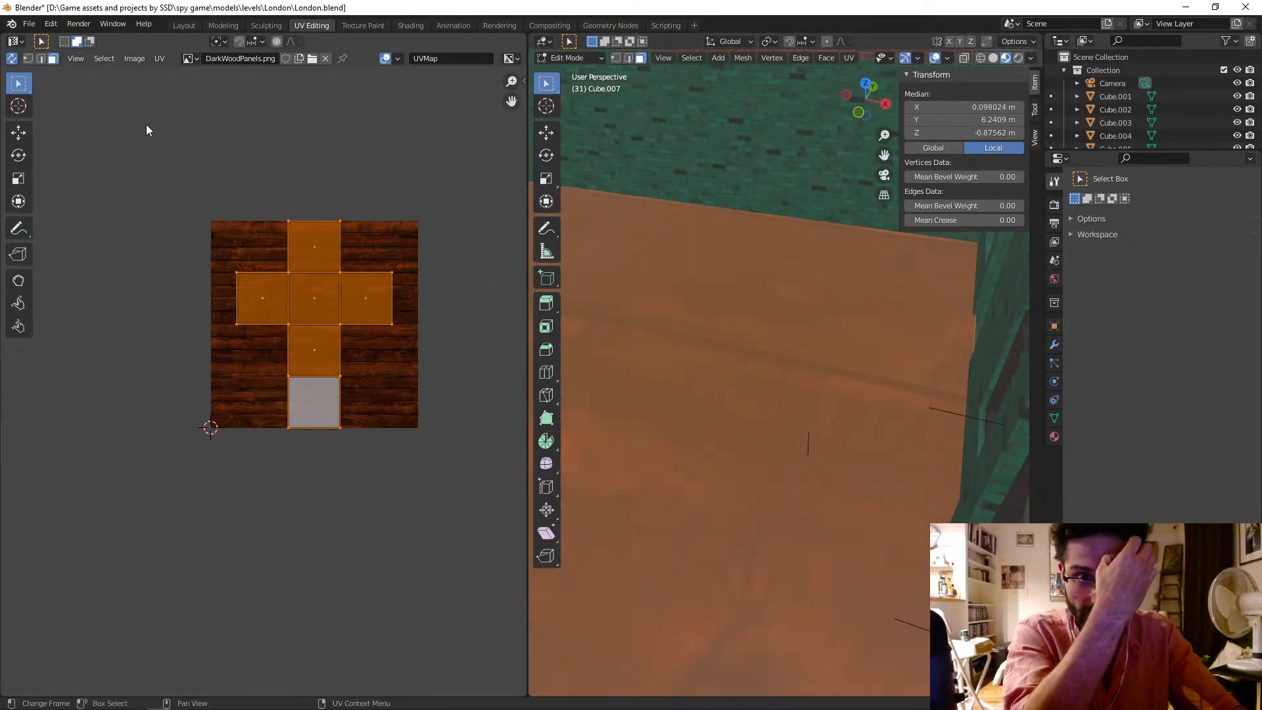
{"action": "left_click", "coordinate": [12, 58]}
{"action": "left_click", "coordinate": [13, 59]}
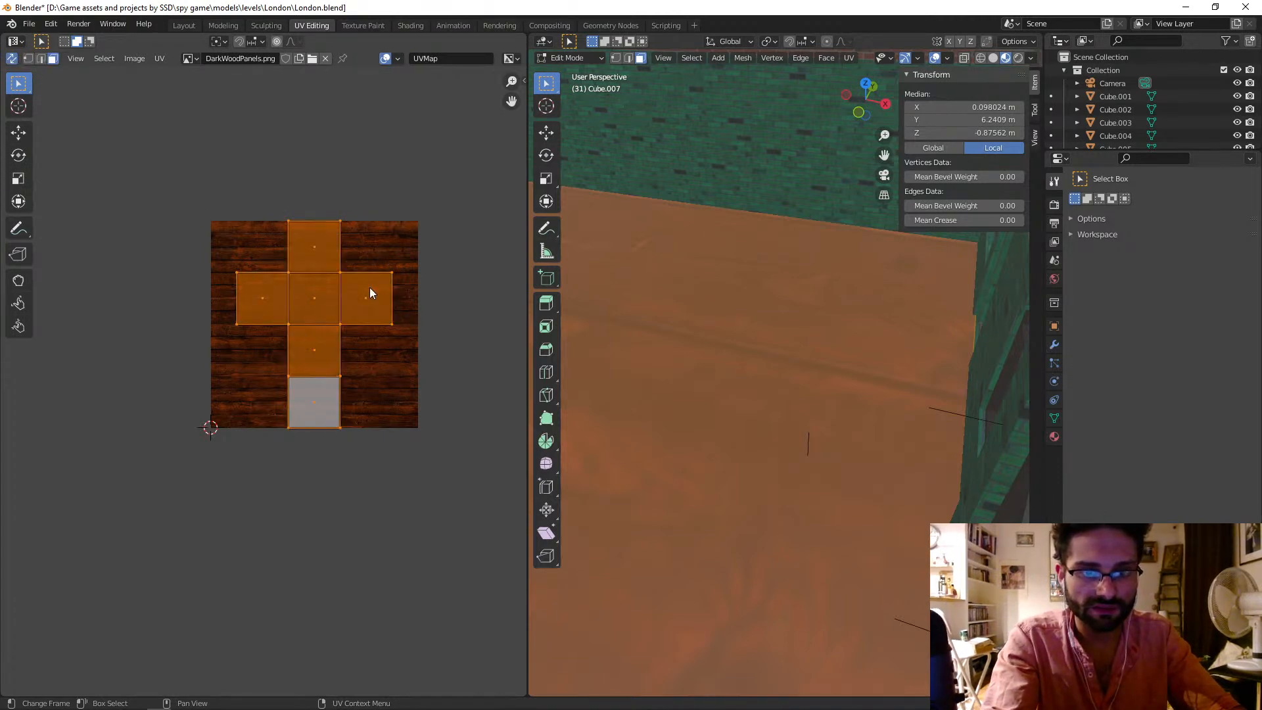
{"action": "key", "text": "s"}
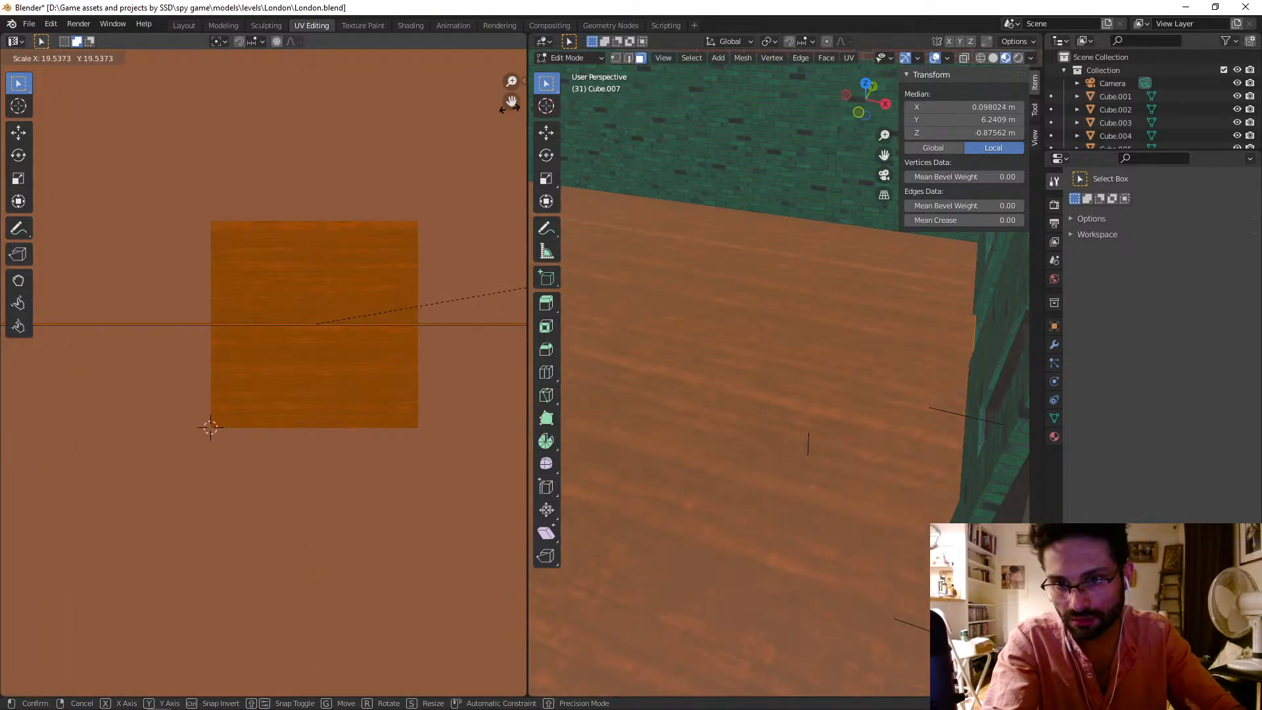
{"action": "key", "text": "Return"}
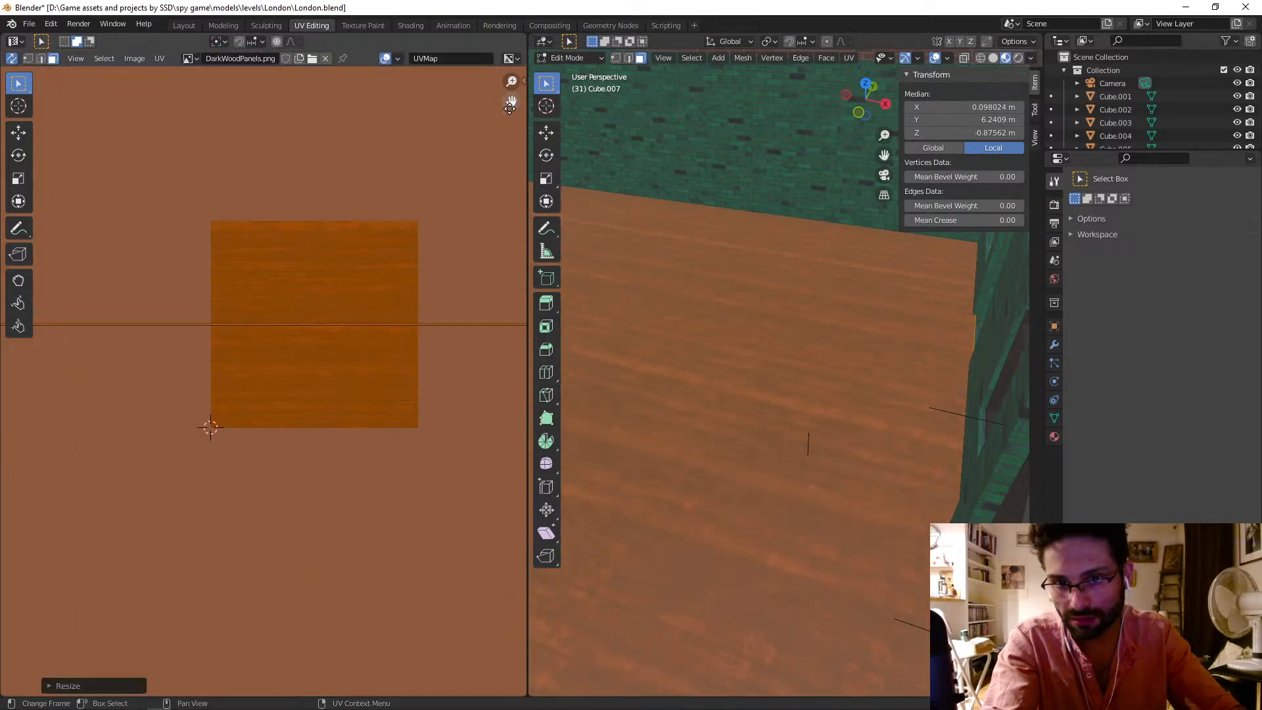
{"action": "left_click", "coordinate": [183, 25]}
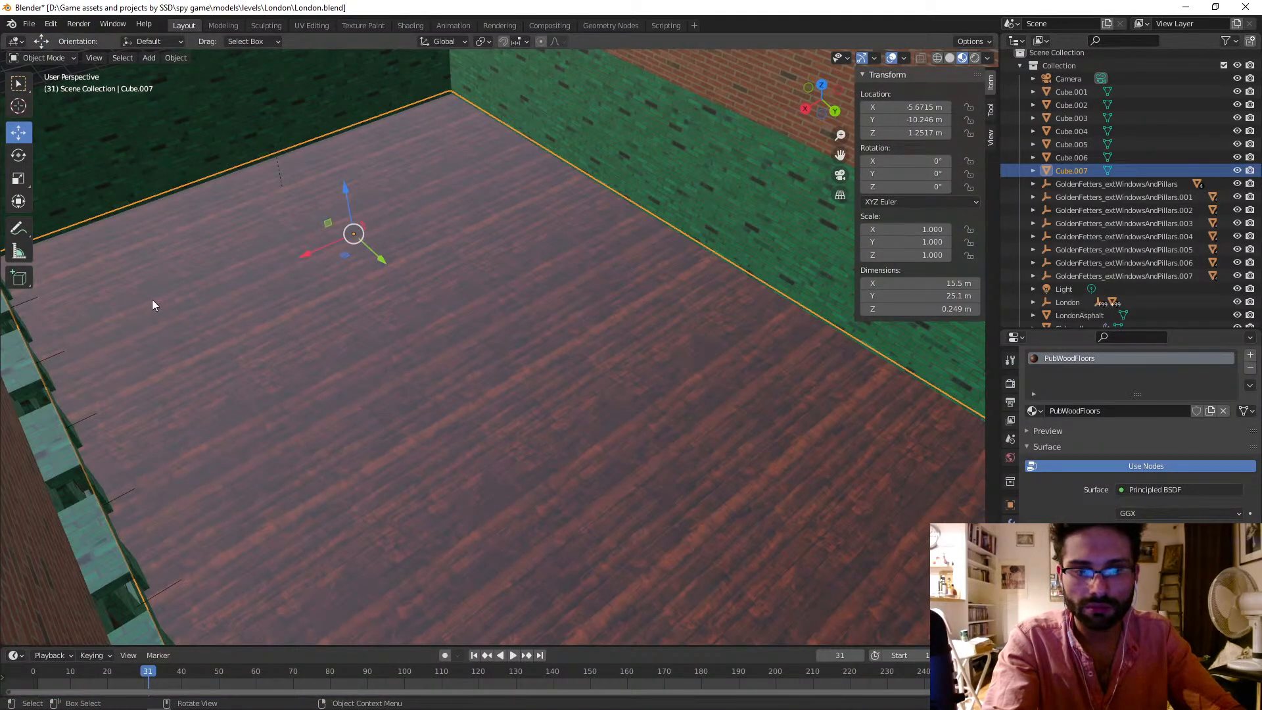
Step: Inspect the textured pub floor and walls in rendered viewport shading
{"action": "scroll", "coordinate": [291, 302], "scroll_direction": "down", "scroll_amount": 3}
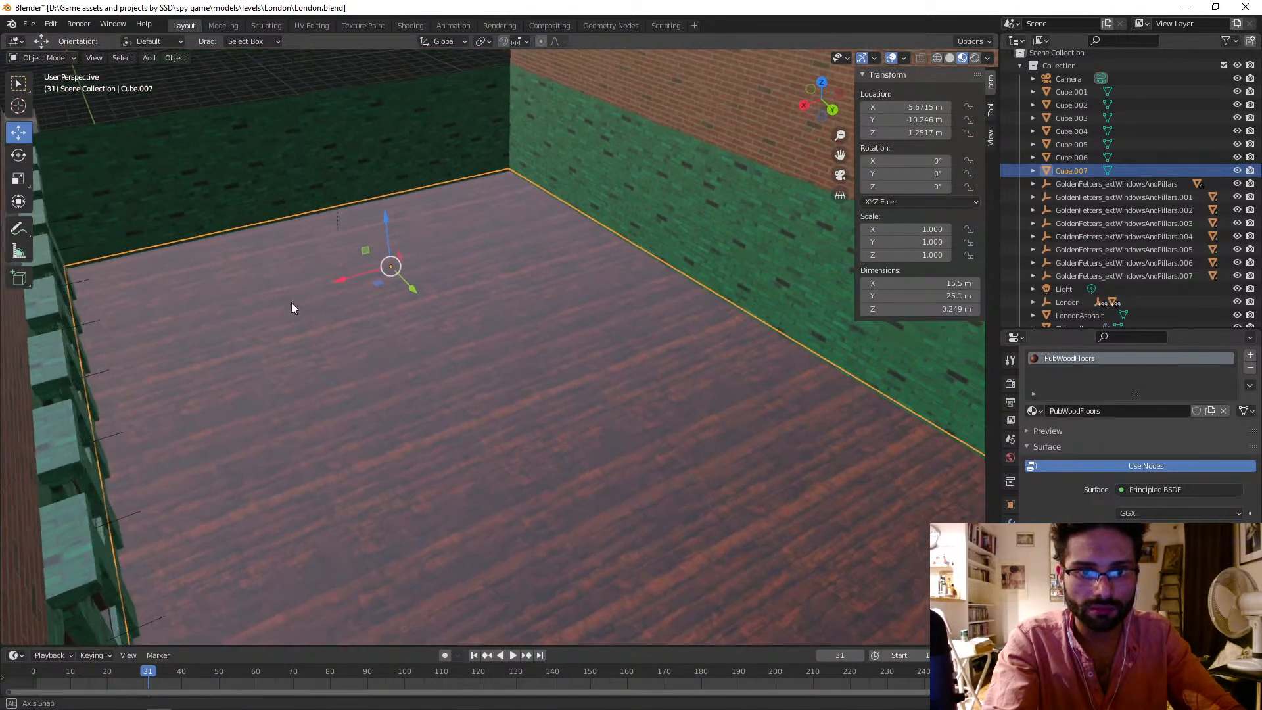
{"action": "left_click", "coordinate": [950, 58]}
{"action": "left_click", "coordinate": [961, 58]}
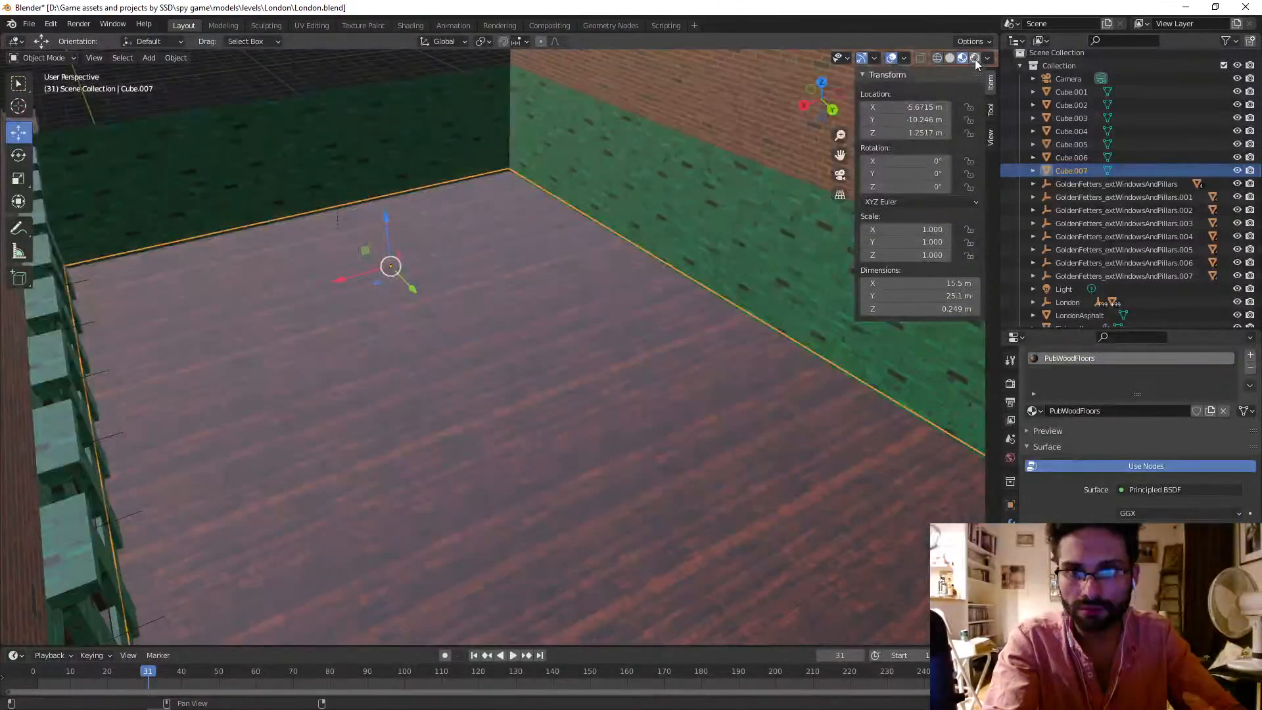
{"action": "left_click", "coordinate": [976, 59]}
{"action": "mouse_move", "coordinate": [474, 198]}
{"action": "middle_mouse_down"}
{"action": "mouse_move", "coordinate": [464, 226]}
{"action": "mouse_move", "coordinate": [443, 227]}
{"action": "mouse_move", "coordinate": [493, 257]}
{"action": "mouse_move", "coordinate": [631, 256]}
{"action": "mouse_move", "coordinate": [673, 241]}
{"action": "mouse_move", "coordinate": [666, 247]}
{"action": "middle_mouse_up"}
{"action": "middle_click_drag", "start_coordinate": [581, 299], "coordinate": [687, 297], "text": "shift"}
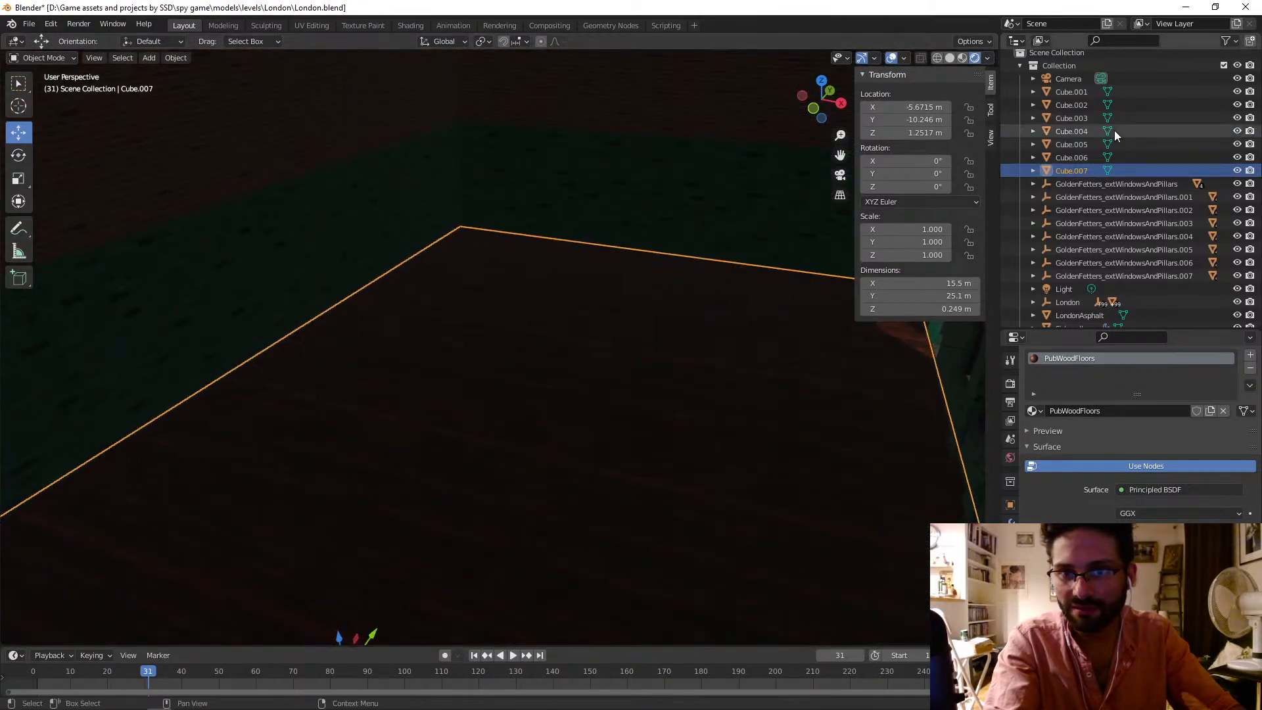
Step: Delete the Light object from the scene and return the viewport to material preview shading
{"action": "scroll", "coordinate": [1115, 132], "scroll_direction": "down", "scroll_amount": 5}
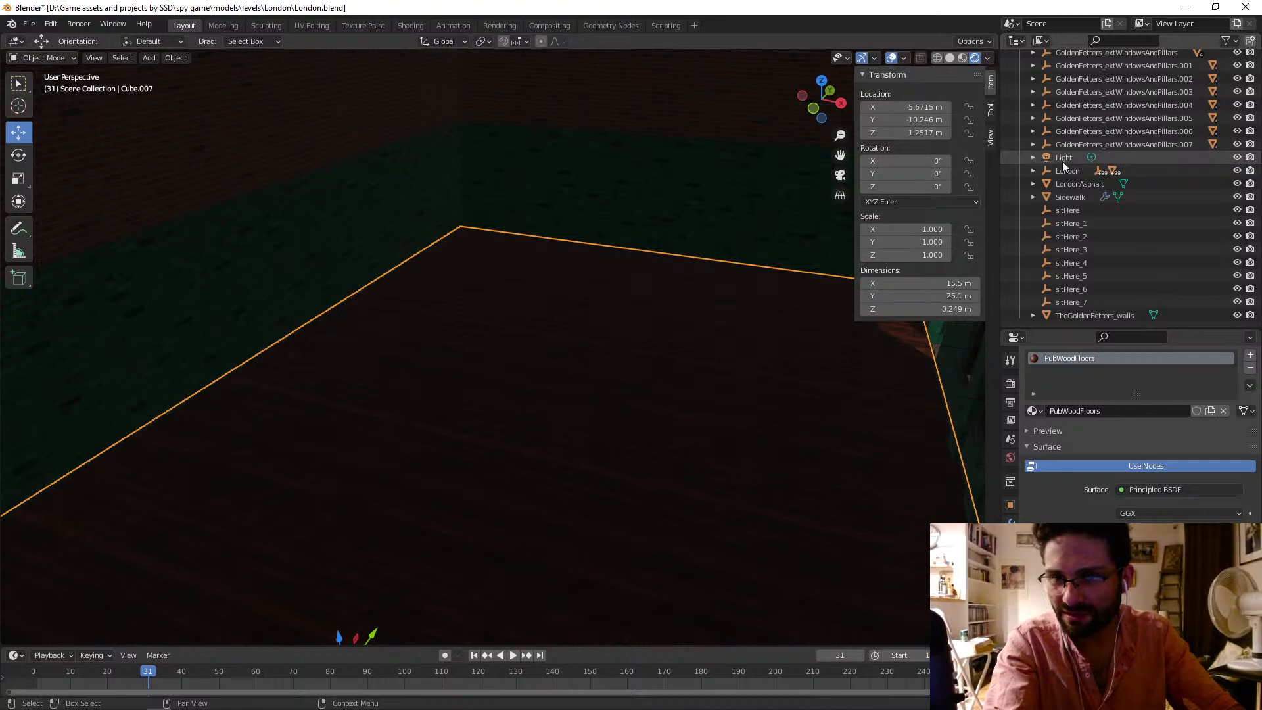
{"action": "left_click", "coordinate": [1064, 161]}
{"action": "key", "text": "Delete"}
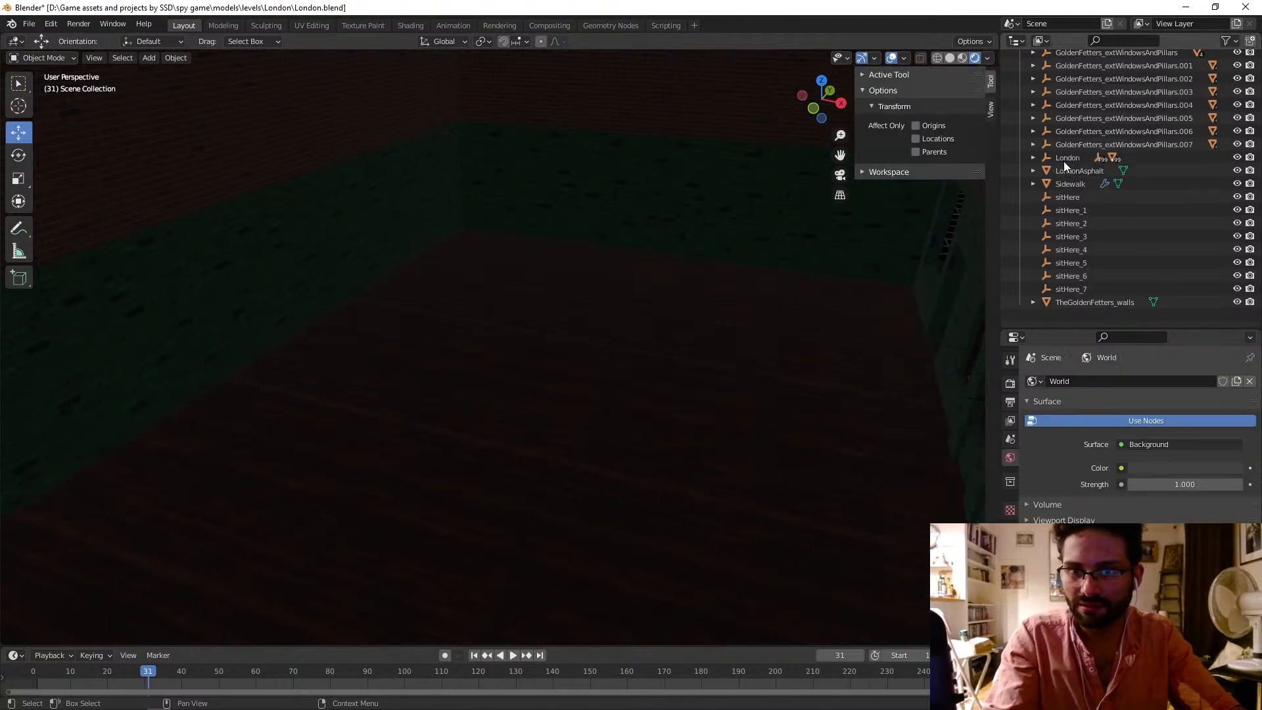
{"action": "mouse_move", "coordinate": [744, 353]}
{"action": "middle_mouse_down", "text": "shift"}
{"action": "mouse_move", "coordinate": [367, 375]}
{"action": "mouse_move", "coordinate": [722, 302]}
{"action": "middle_mouse_up", "text": "shift"}
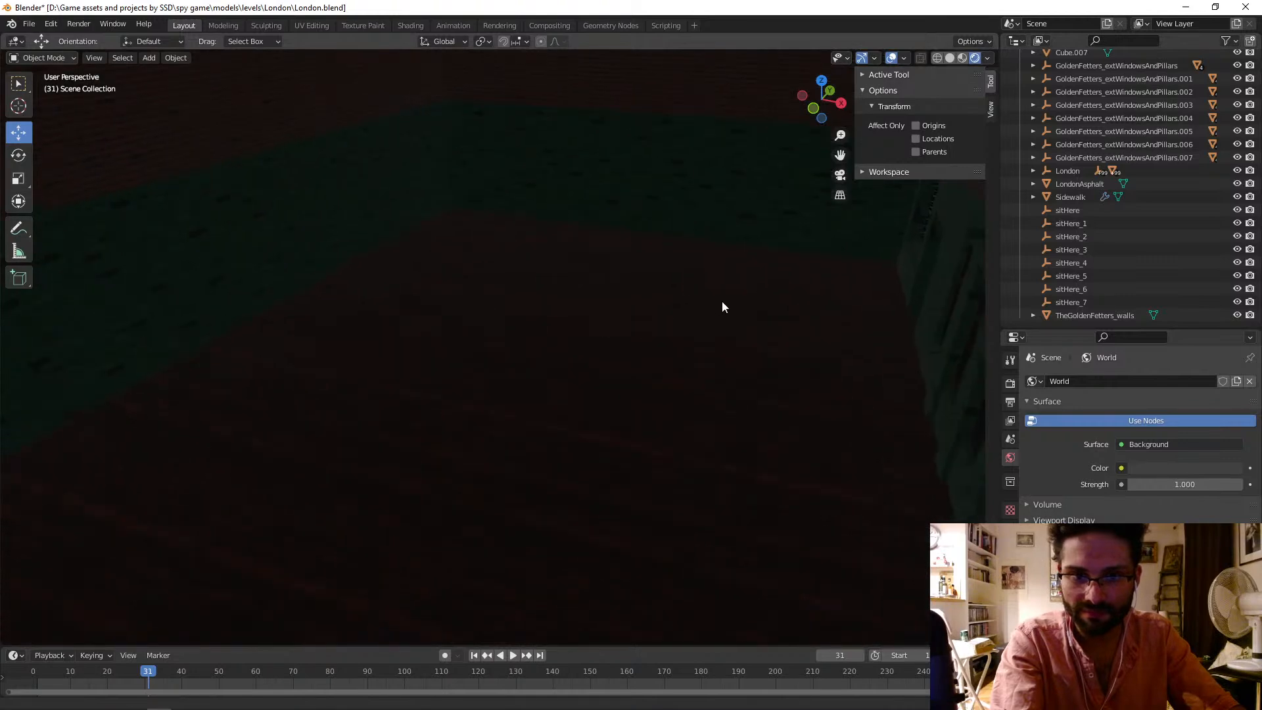
{"action": "left_click", "coordinate": [962, 58]}
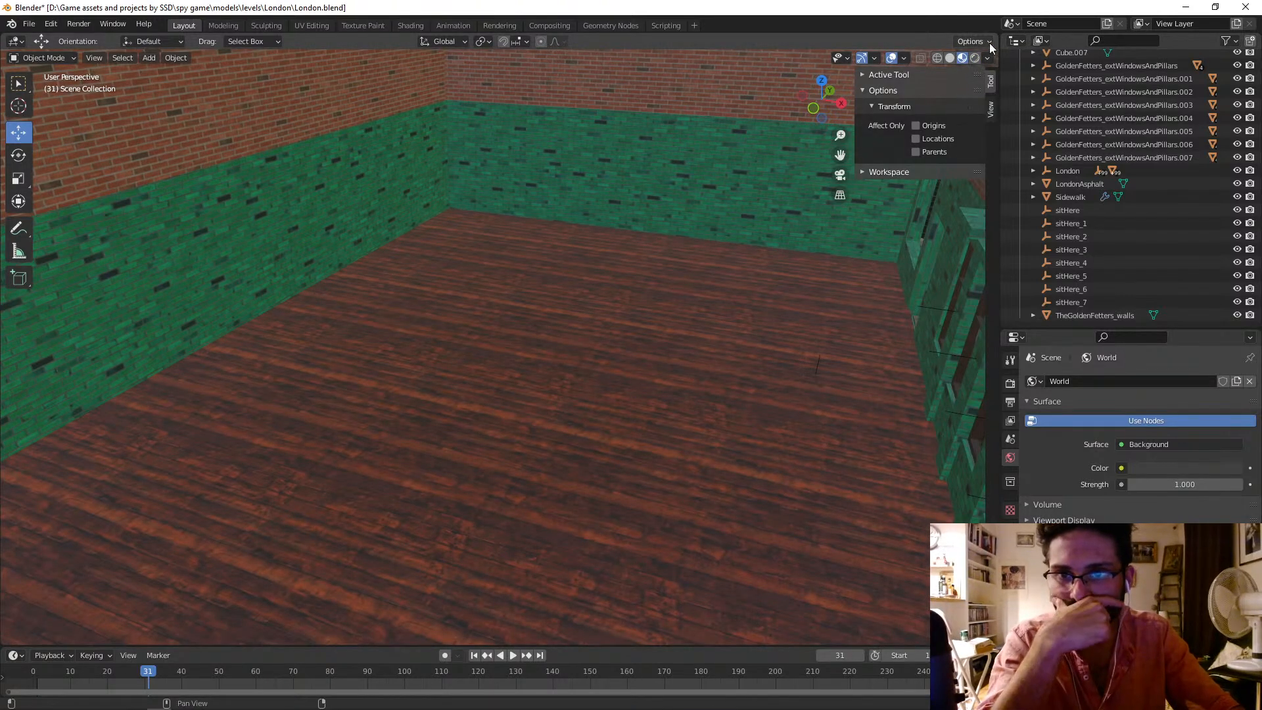
{"action": "left_click", "coordinate": [990, 41]}
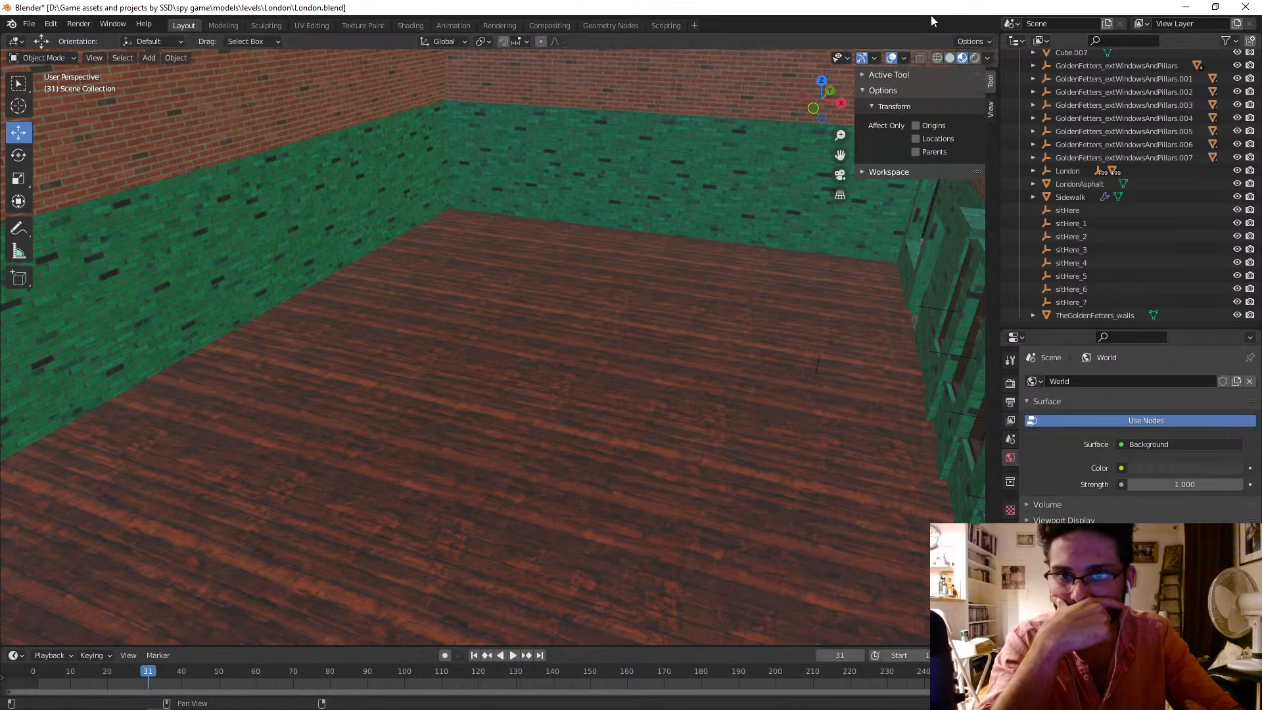
{"action": "mouse_move", "coordinate": [609, 306]}
{"action": "middle_mouse_down"}
{"action": "mouse_move", "coordinate": [510, 352]}
{"action": "mouse_move", "coordinate": [397, 329]}
{"action": "mouse_move", "coordinate": [417, 294]}
{"action": "mouse_move", "coordinate": [415, 334]}
{"action": "mouse_move", "coordinate": [573, 343]}
{"action": "mouse_move", "coordinate": [612, 285]}
{"action": "mouse_move", "coordinate": [566, 319]}
{"action": "mouse_move", "coordinate": [615, 320]}
{"action": "middle_mouse_up"}
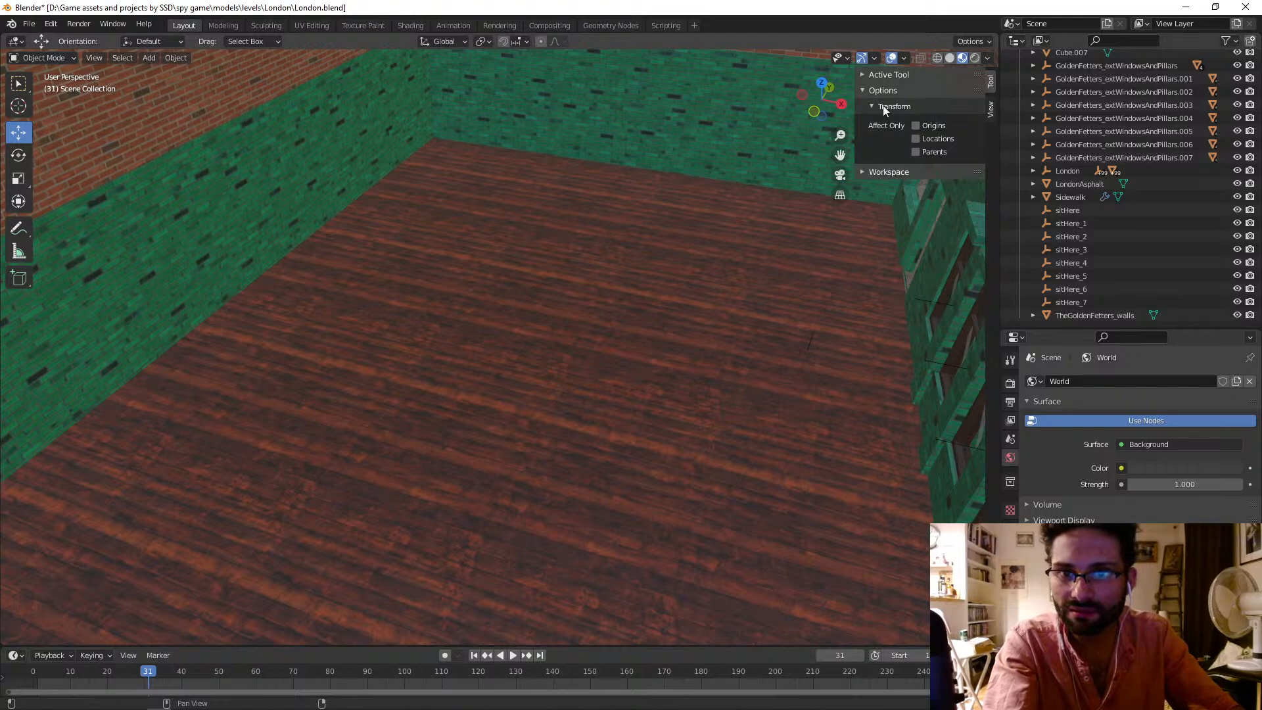
{"action": "left_click", "coordinate": [862, 77]}
{"action": "left_click", "coordinate": [862, 76]}
Step: Try Cycles as the scene's render engine, and return to Eevee
{"action": "left_click", "coordinate": [1011, 383]}
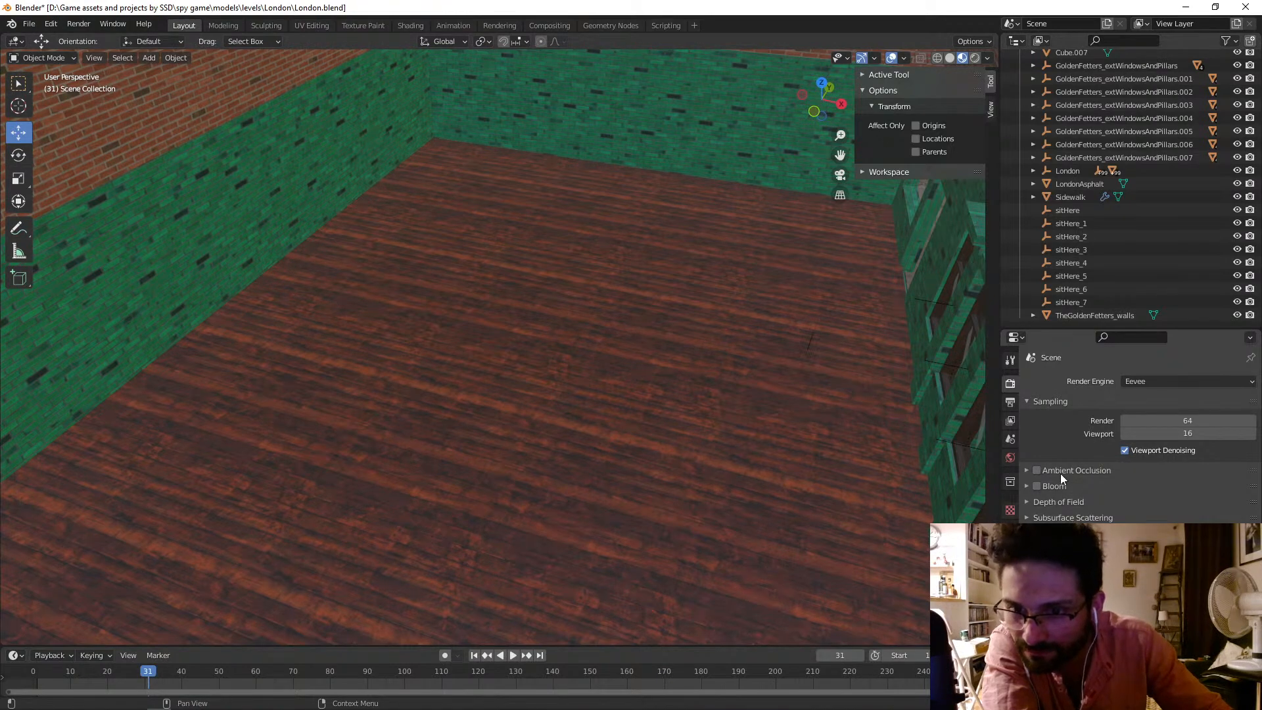
{"action": "left_click", "coordinate": [1143, 386]}
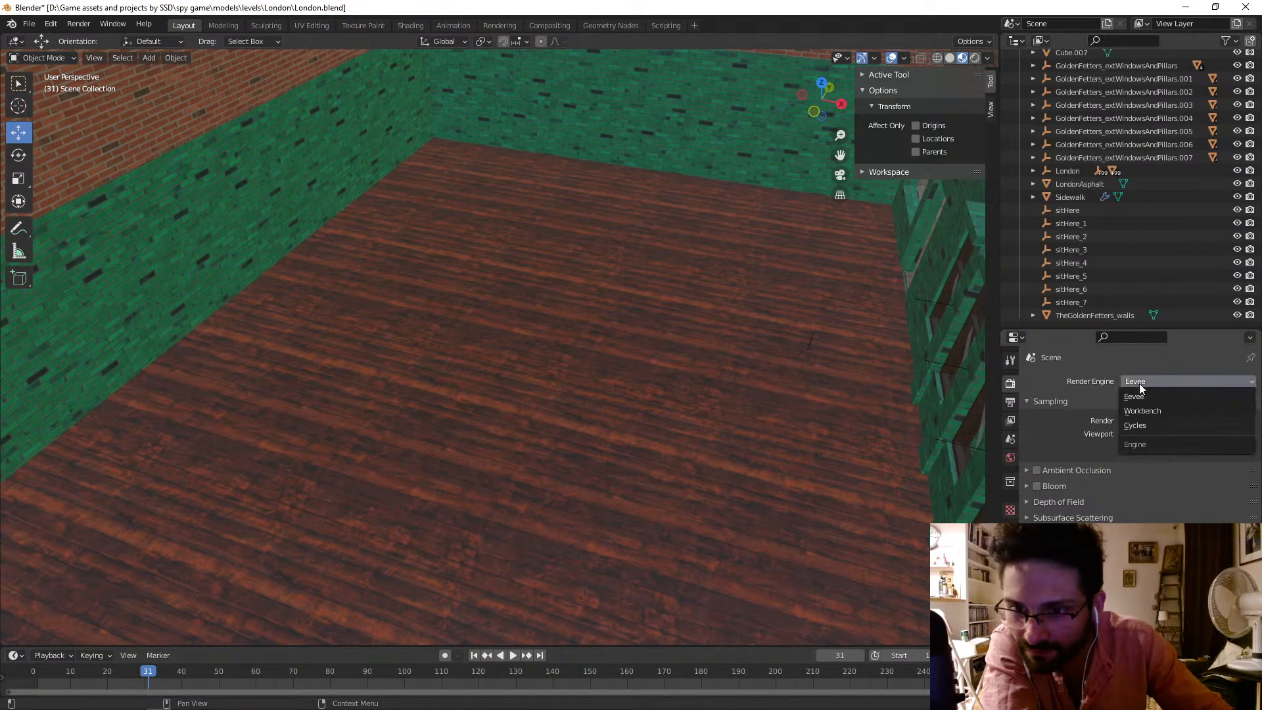
{"action": "left_click", "coordinate": [1138, 428]}
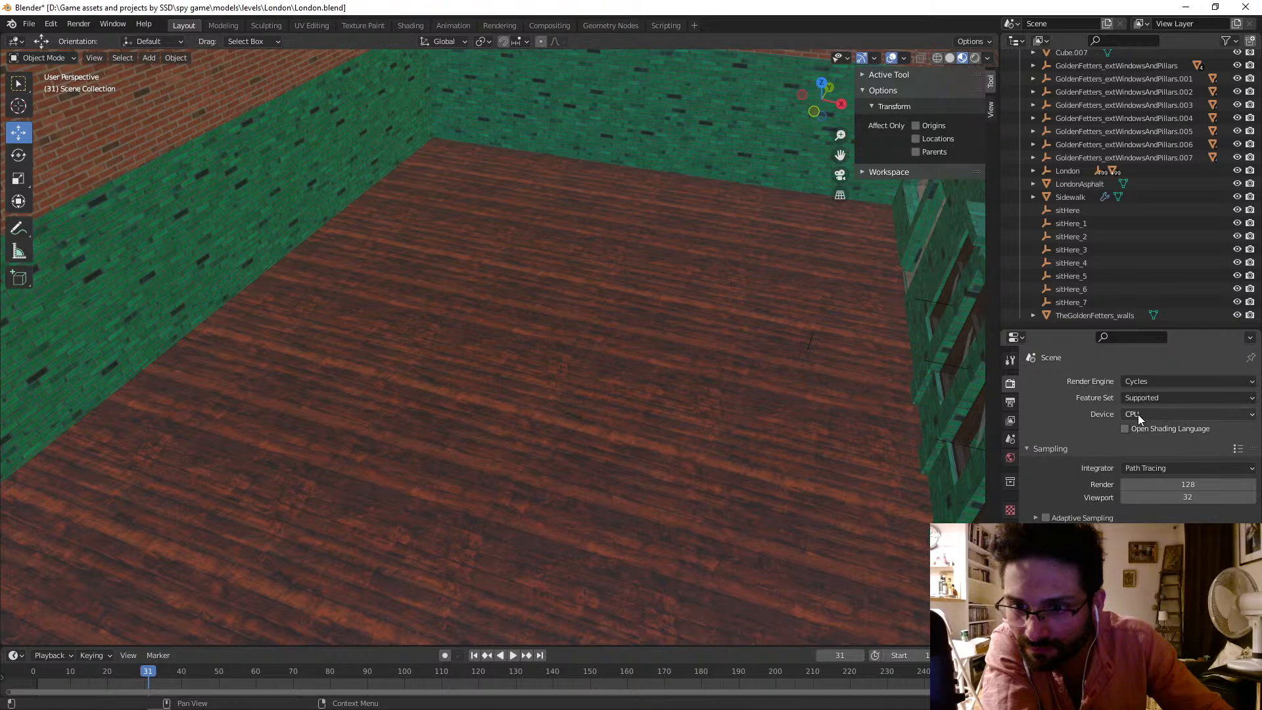
{"action": "left_click", "coordinate": [1136, 384]}
{"action": "left_click", "coordinate": [1134, 396]}
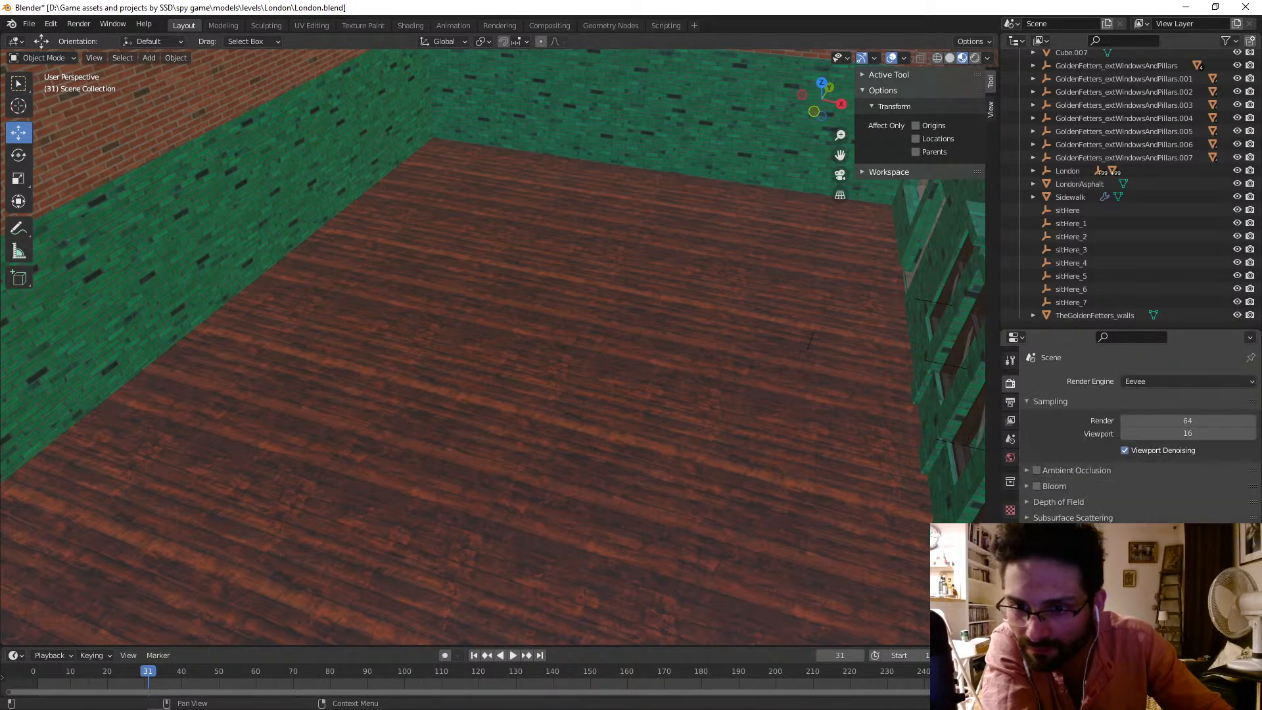
Step: Check the finished plank floor along the window wall and save London.blend
{"action": "scroll", "coordinate": [1138, 447], "scroll_direction": "down", "scroll_amount": 1}
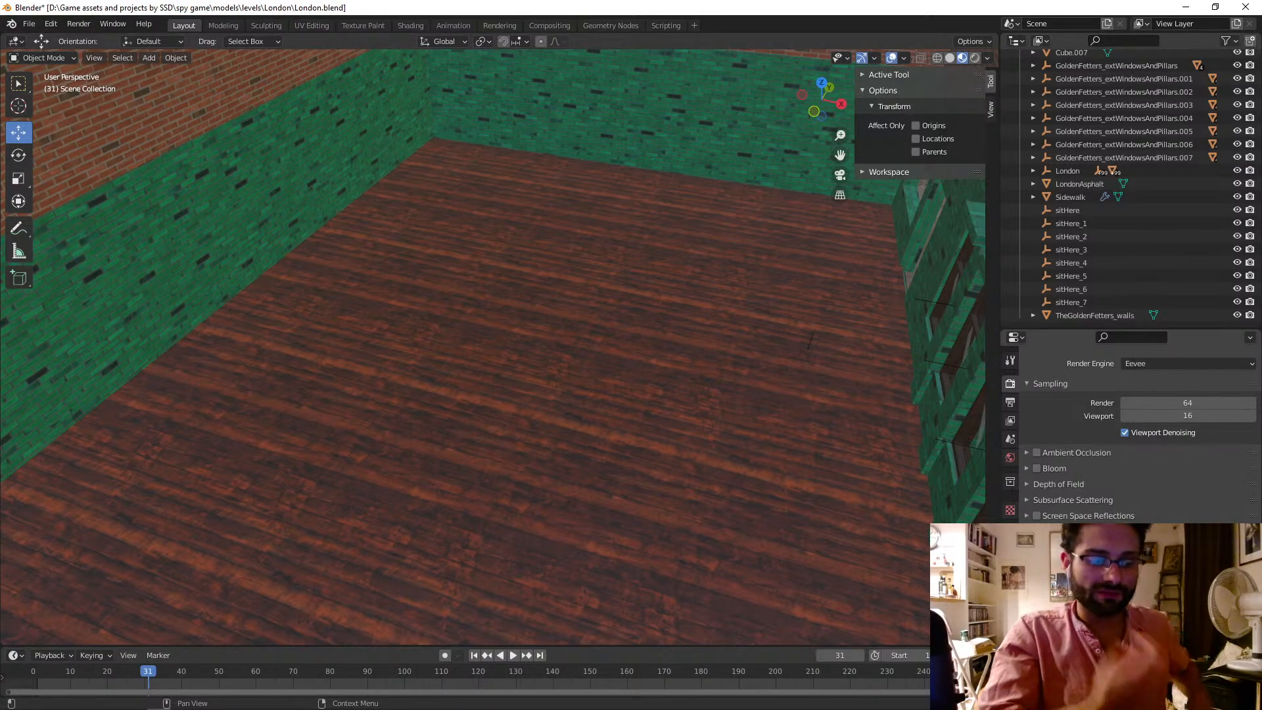
{"action": "middle_click_drag", "start_coordinate": [723, 563], "coordinate": [617, 453]}
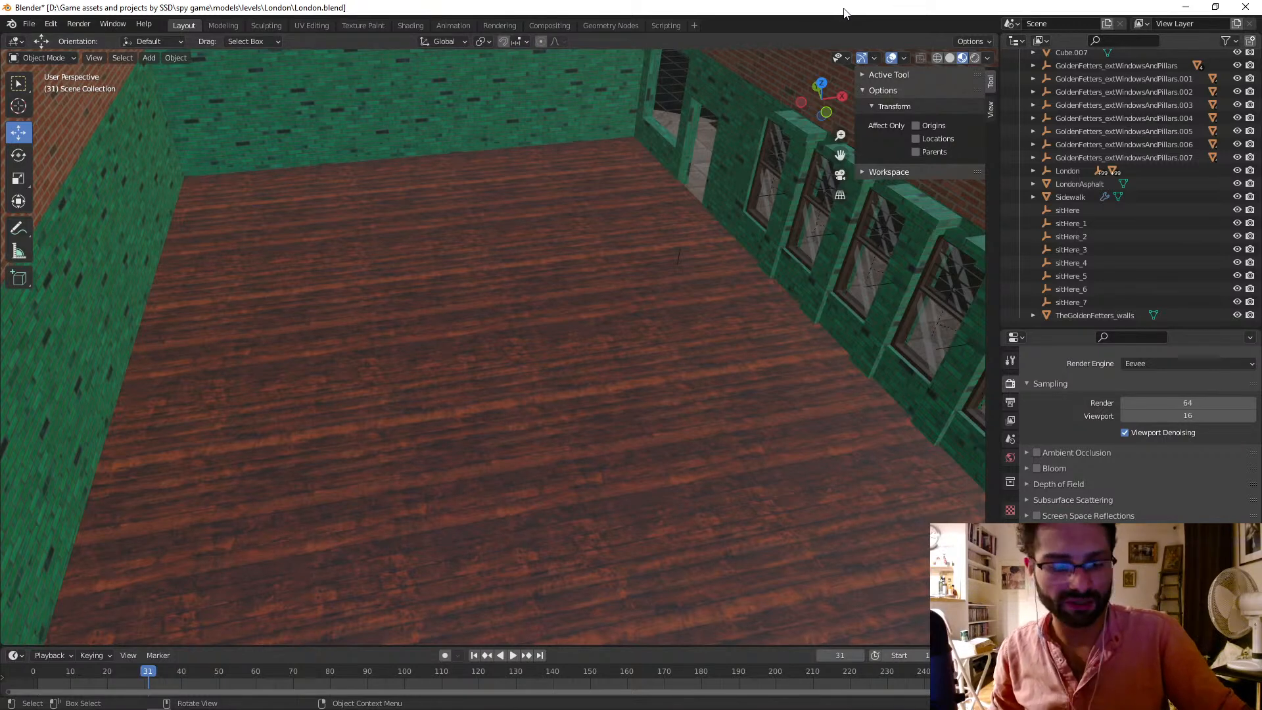
{"action": "key", "text": "ctrl+s"}
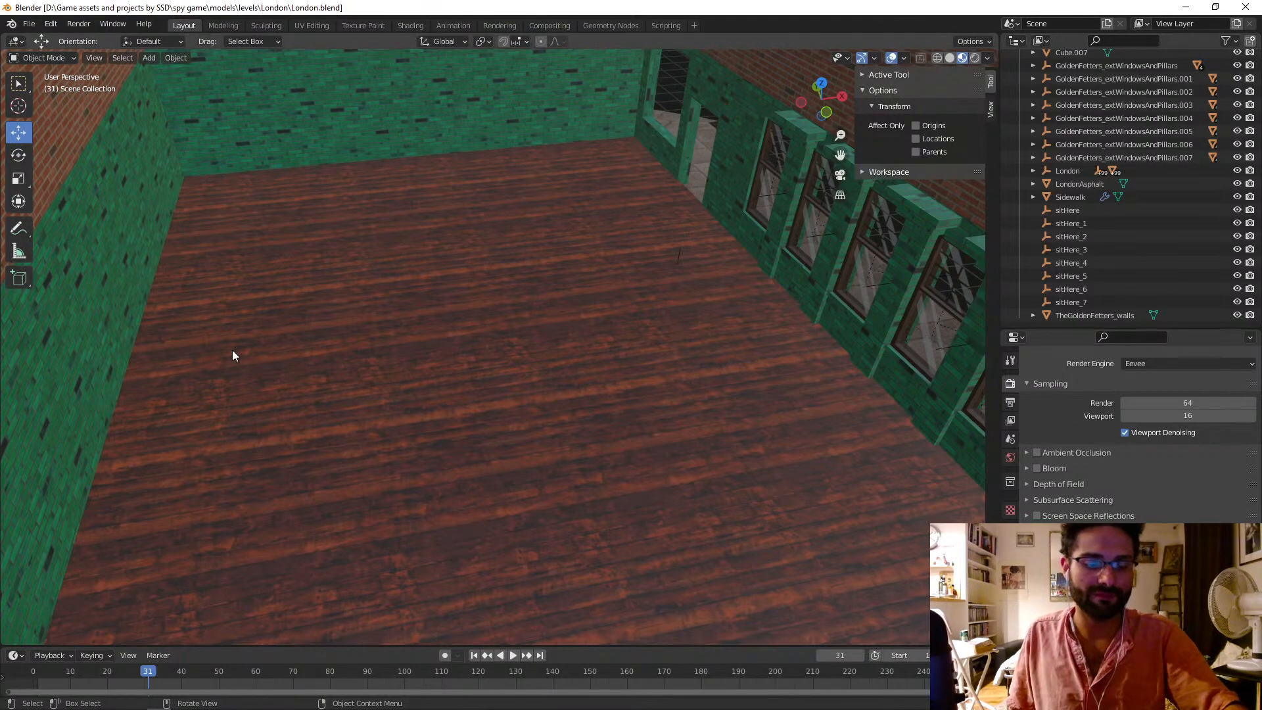
Step: Switch to the browser's YouTube Studio live streaming page and request to end the stream
{"action": "key", "text": "alt+Tab"}
{"action": "key", "text": "alt+Tab"}
{"action": "key", "text": "alt+Tab"}
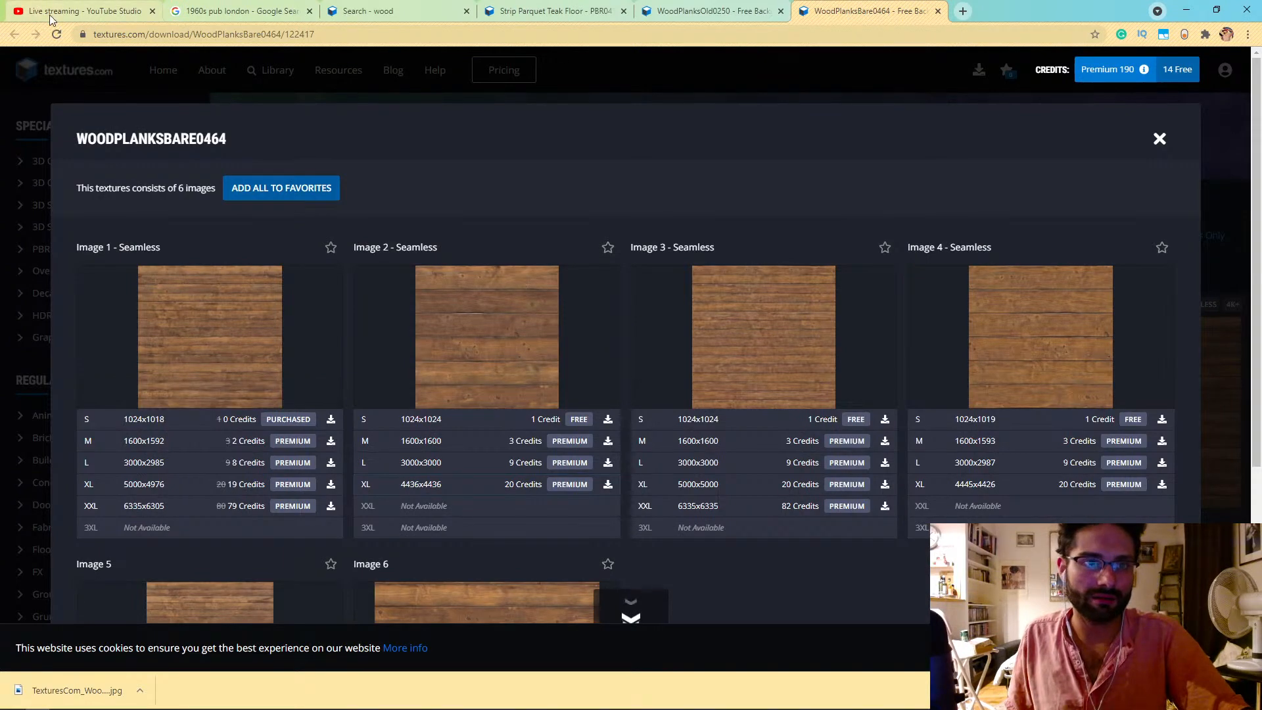
{"action": "left_click", "coordinate": [50, 13]}
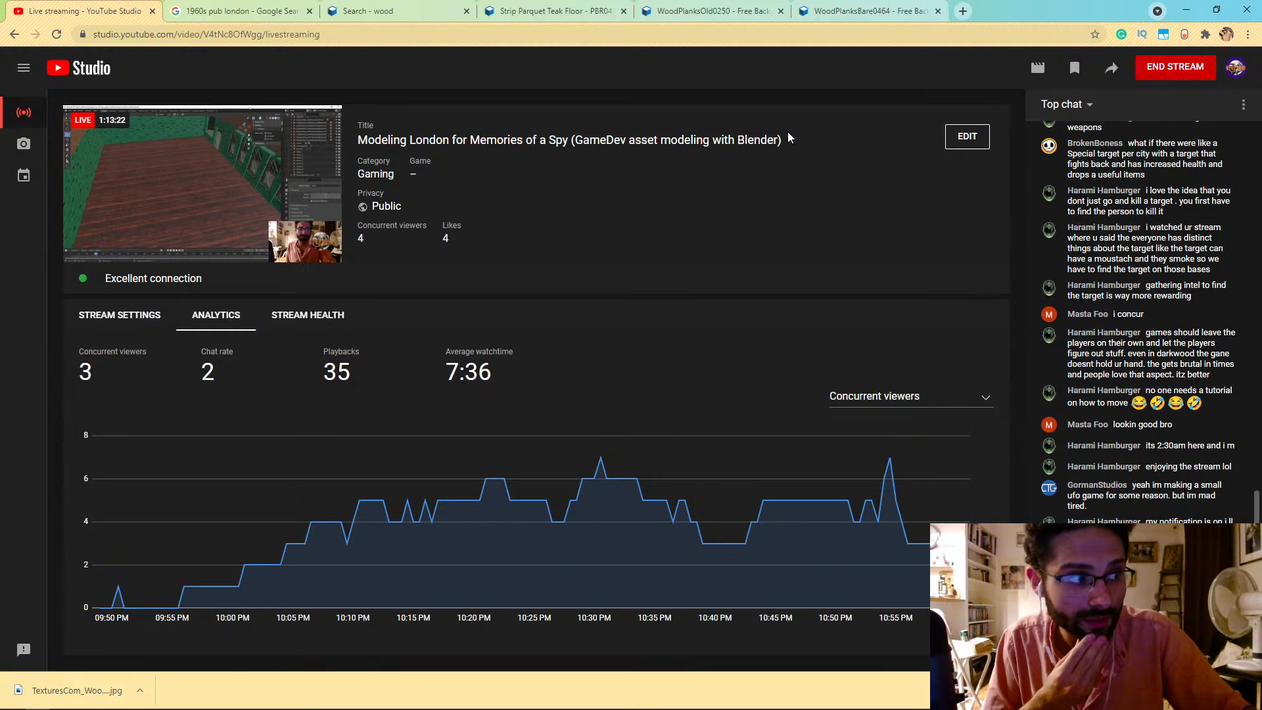
{"action": "left_click", "coordinate": [1192, 73]}
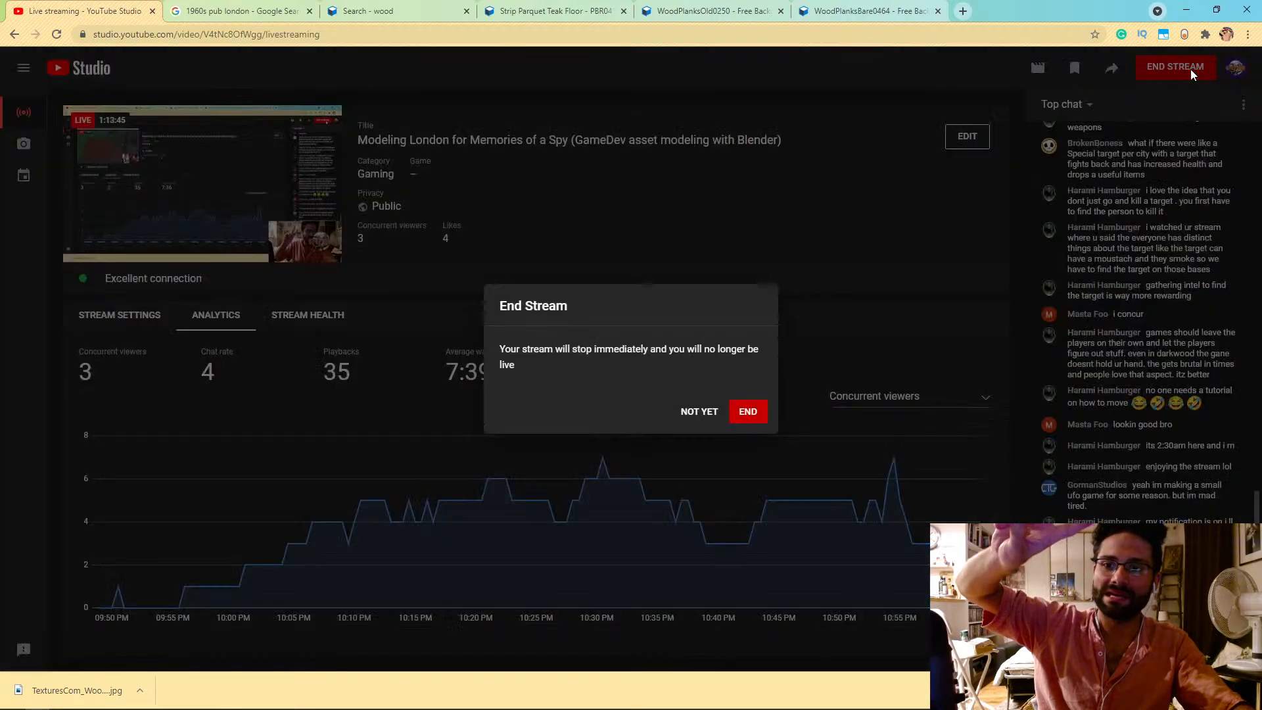